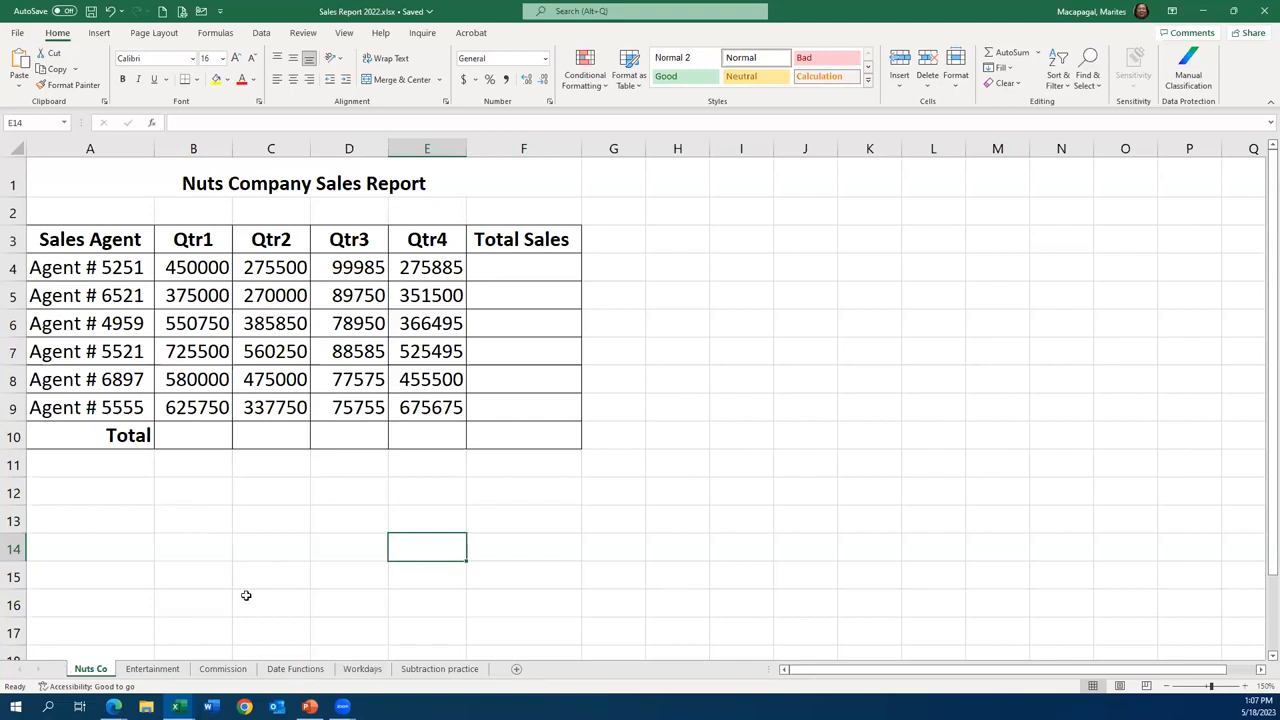
- Enter the formula =B4+C4+D4+E4 in cell F4 to add up the first agent's four quarters
click(499, 282)
click(501, 271)
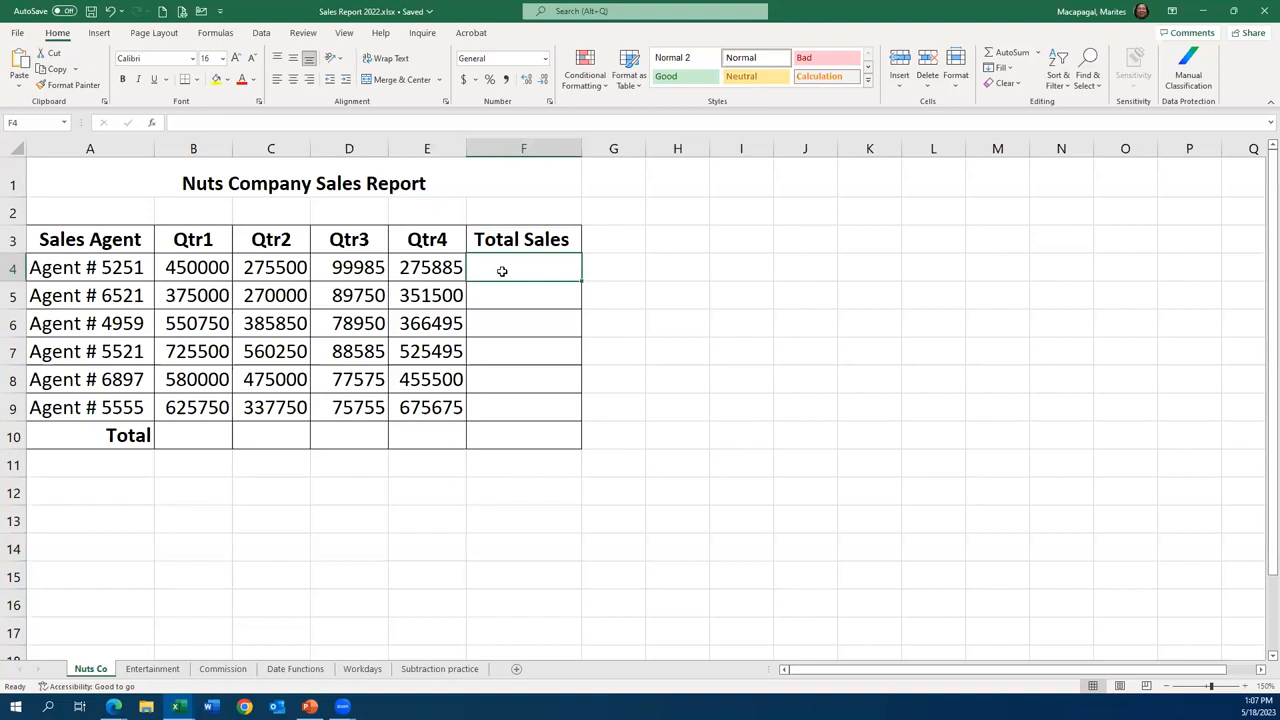
text(=)
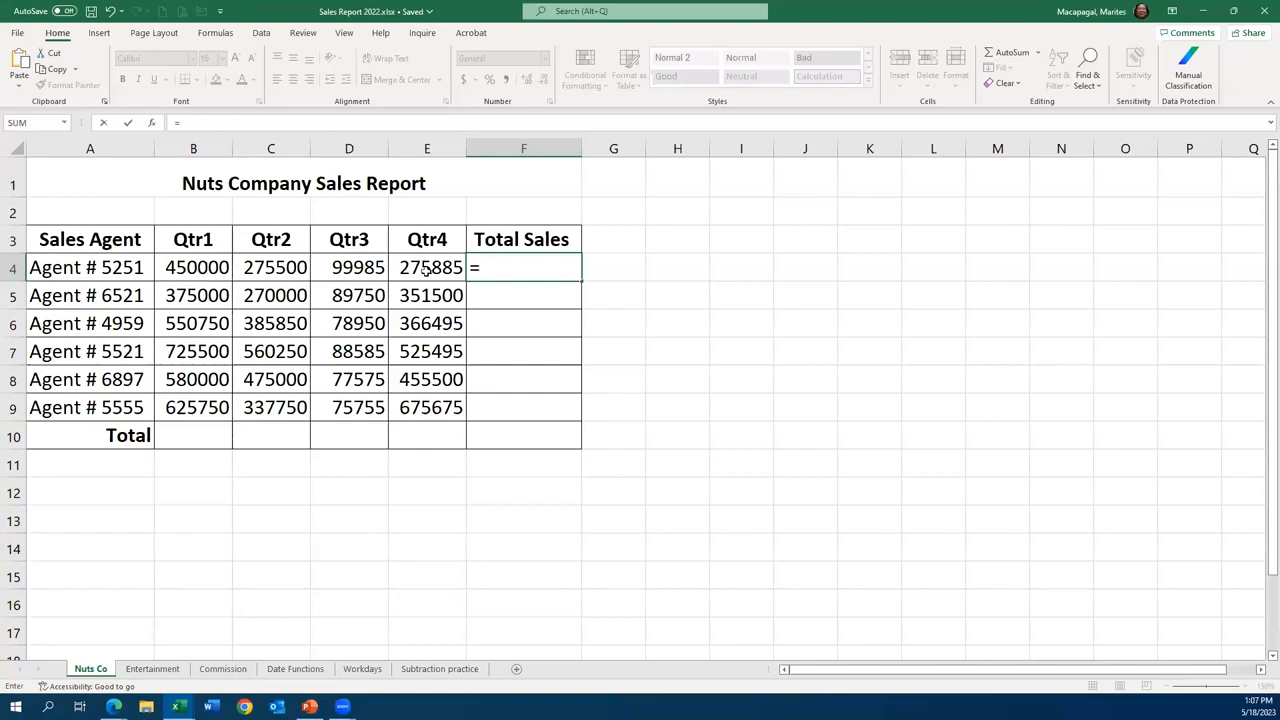
click(197, 268)
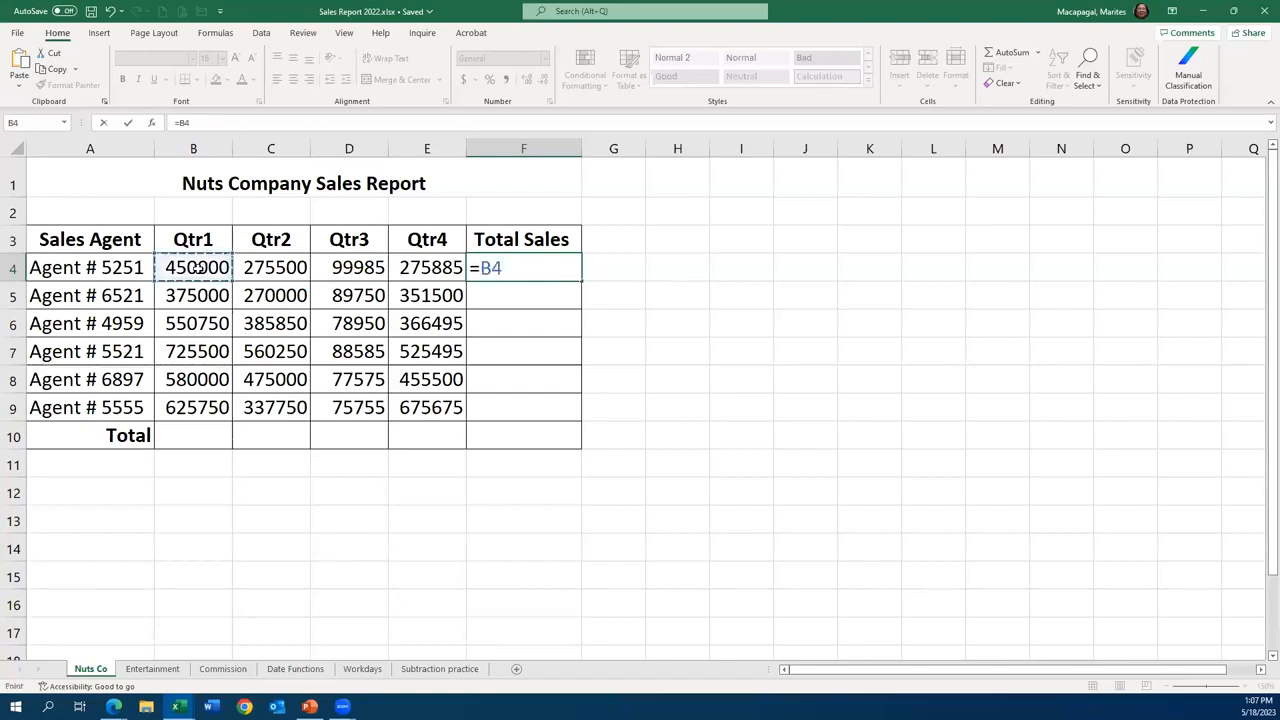
text(+)
click(280, 269)
text(+)
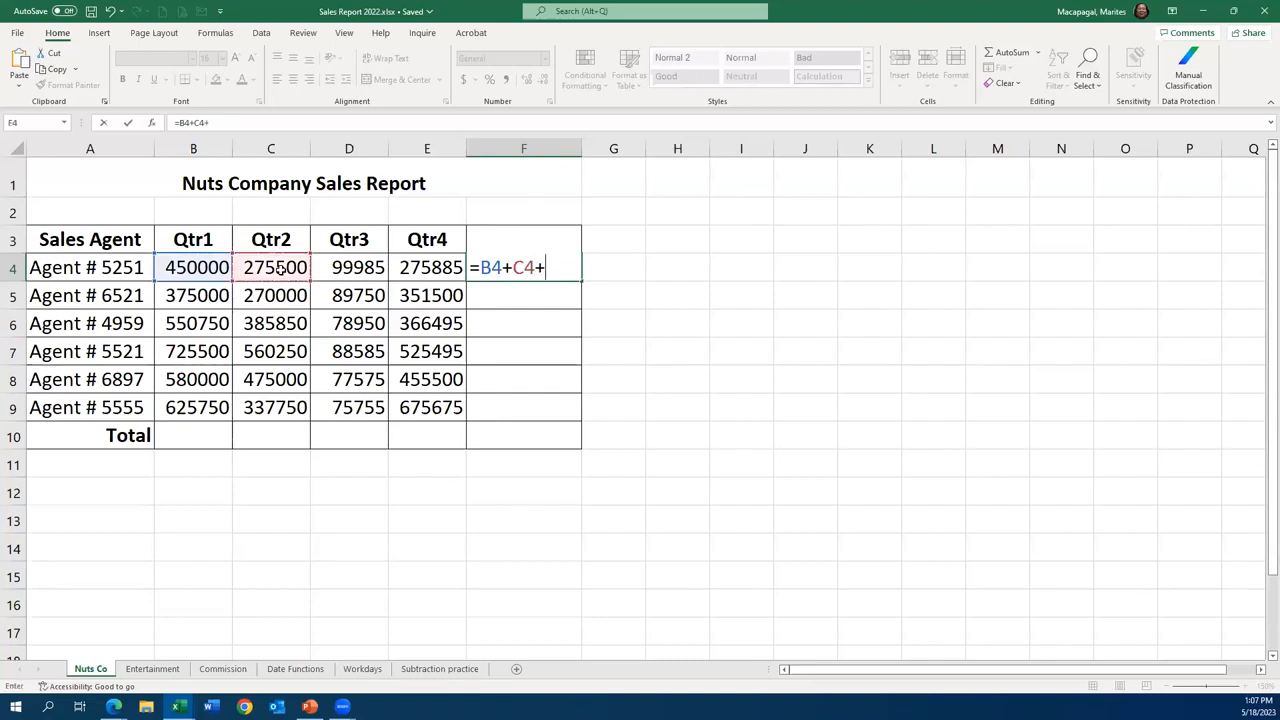
click(368, 267)
text(+)
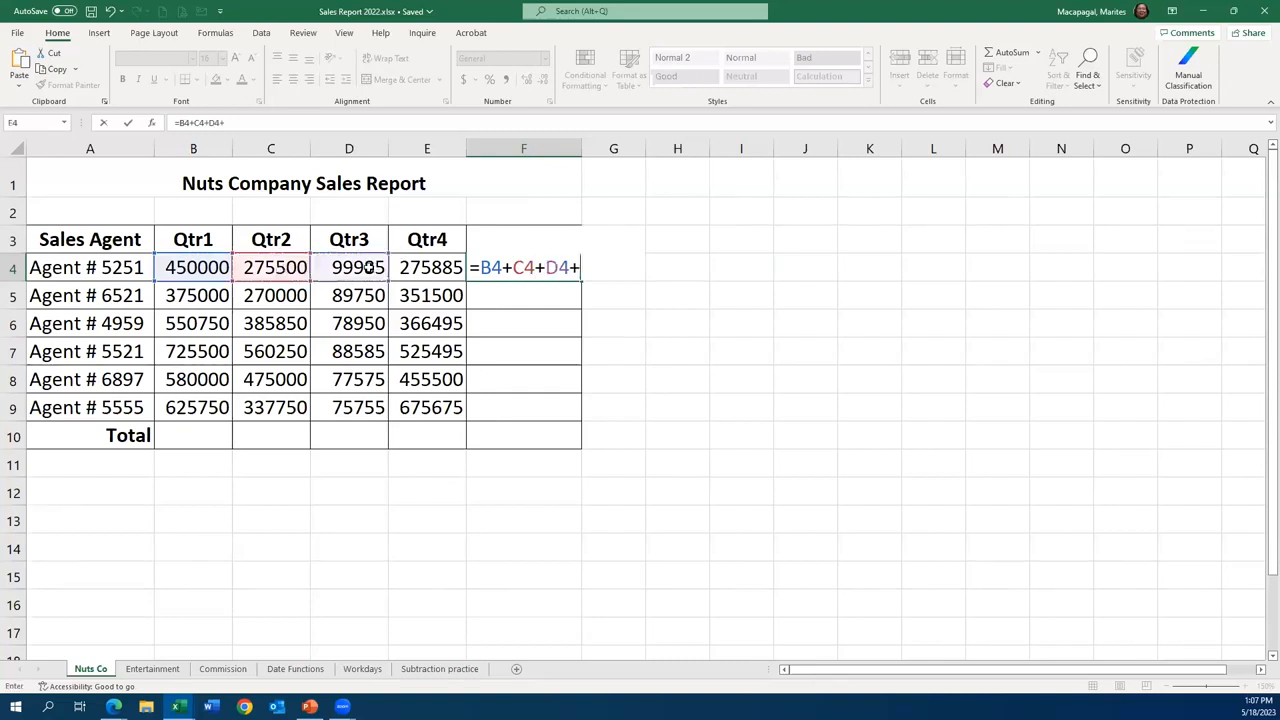
click(433, 262)
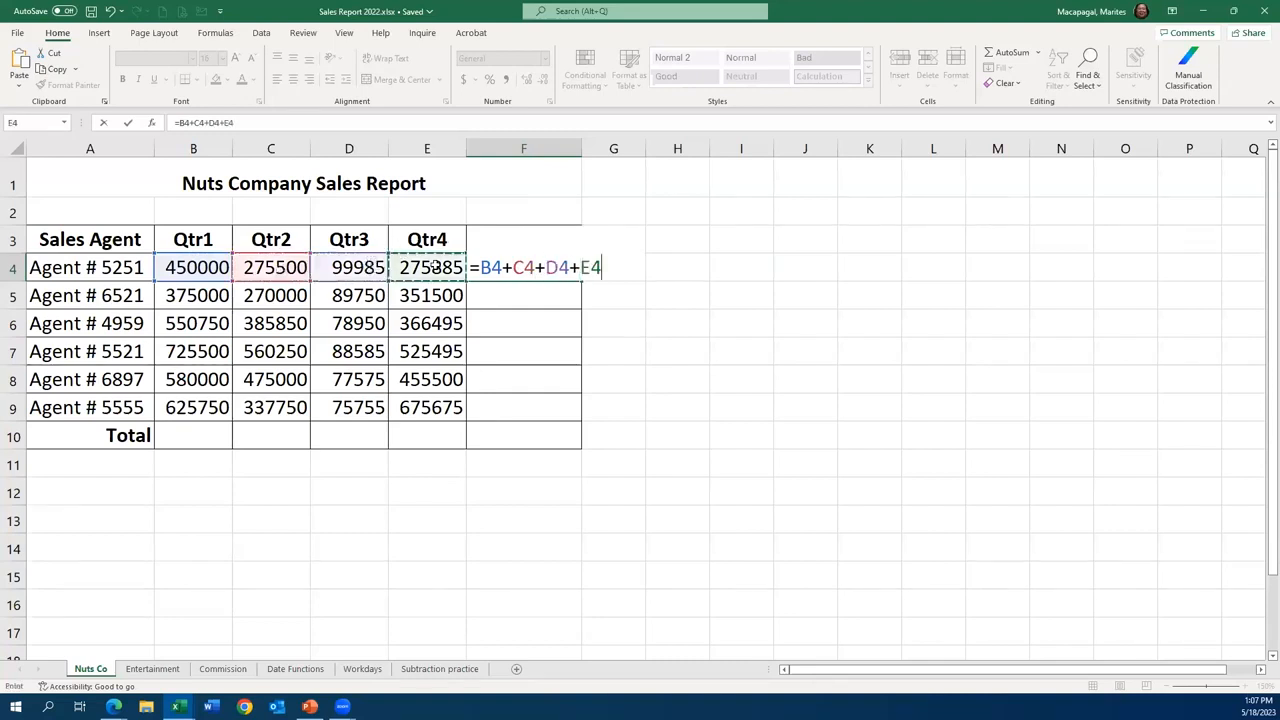
click(131, 122)
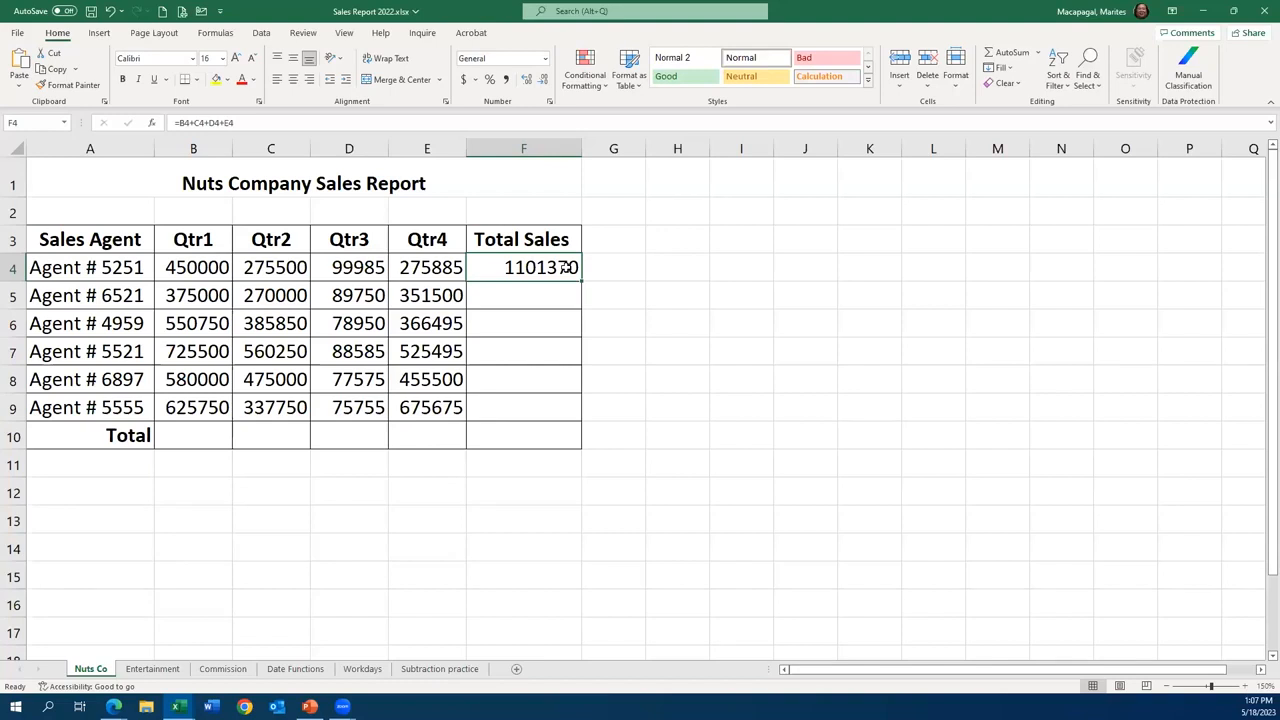
- Total the second agent's quarterly sales in cell F5 with AutoSum, using the range B5:E5
click(518, 291)
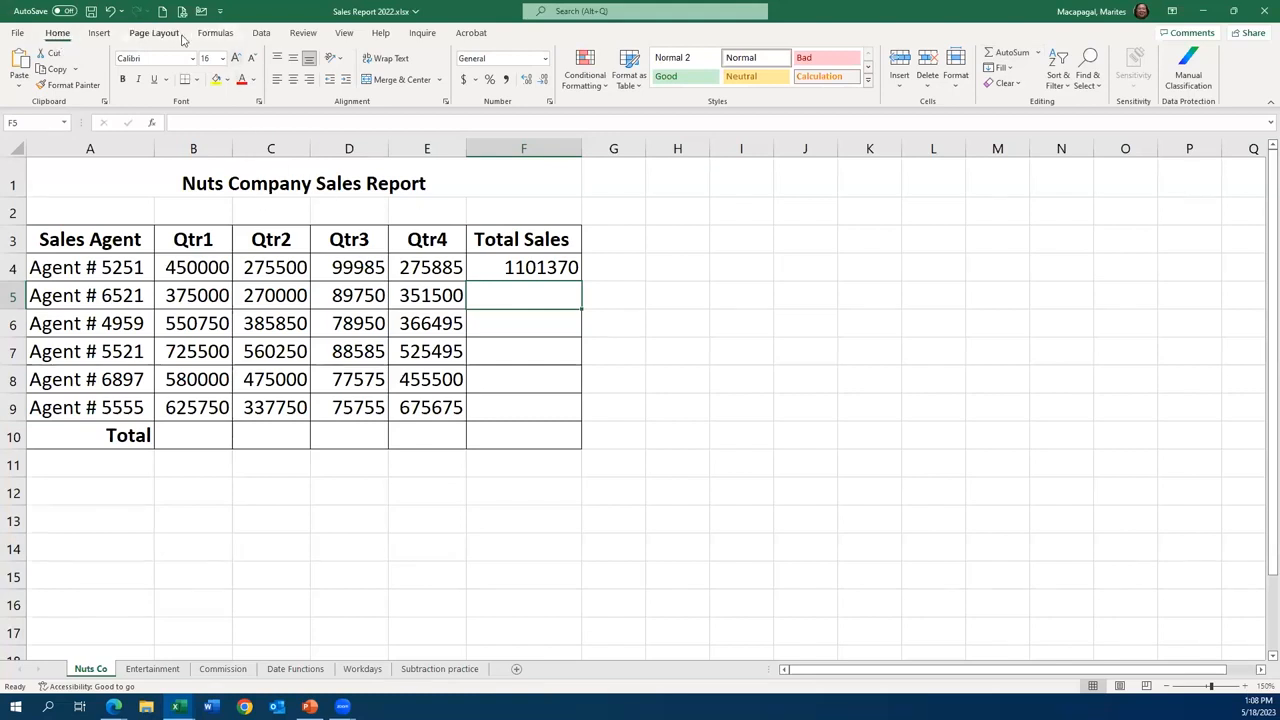
click(216, 33)
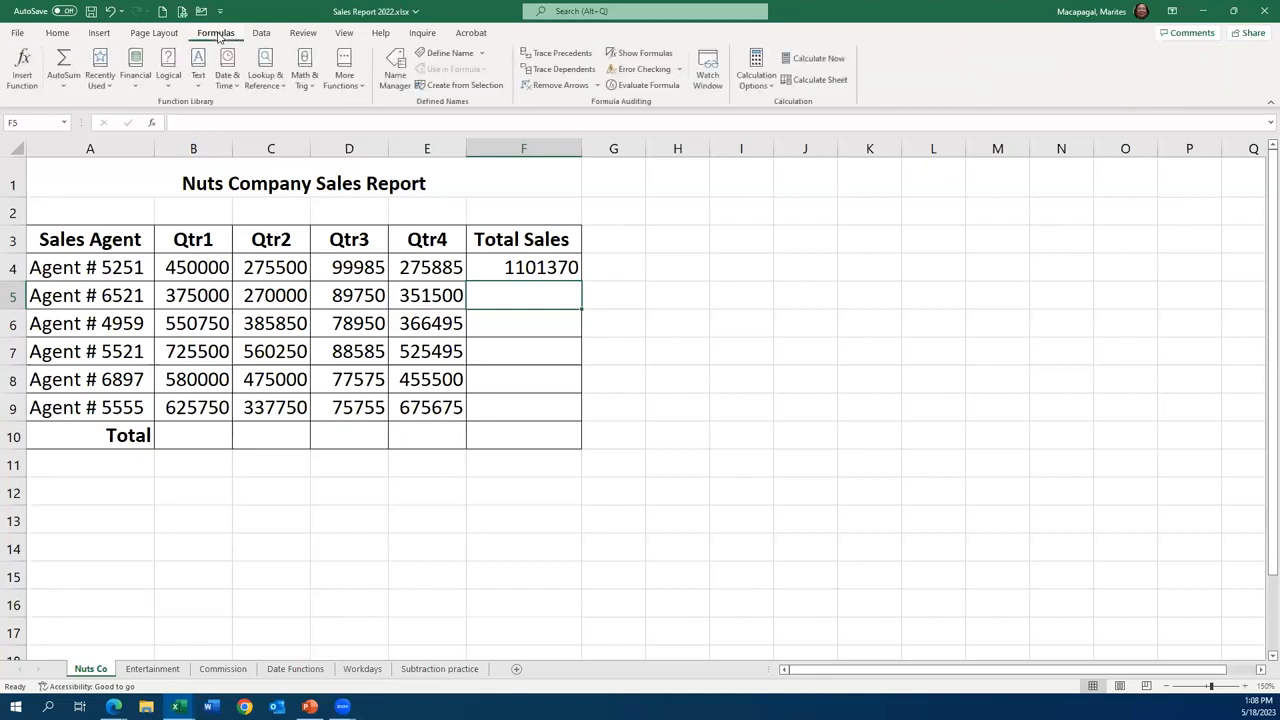
click(62, 33)
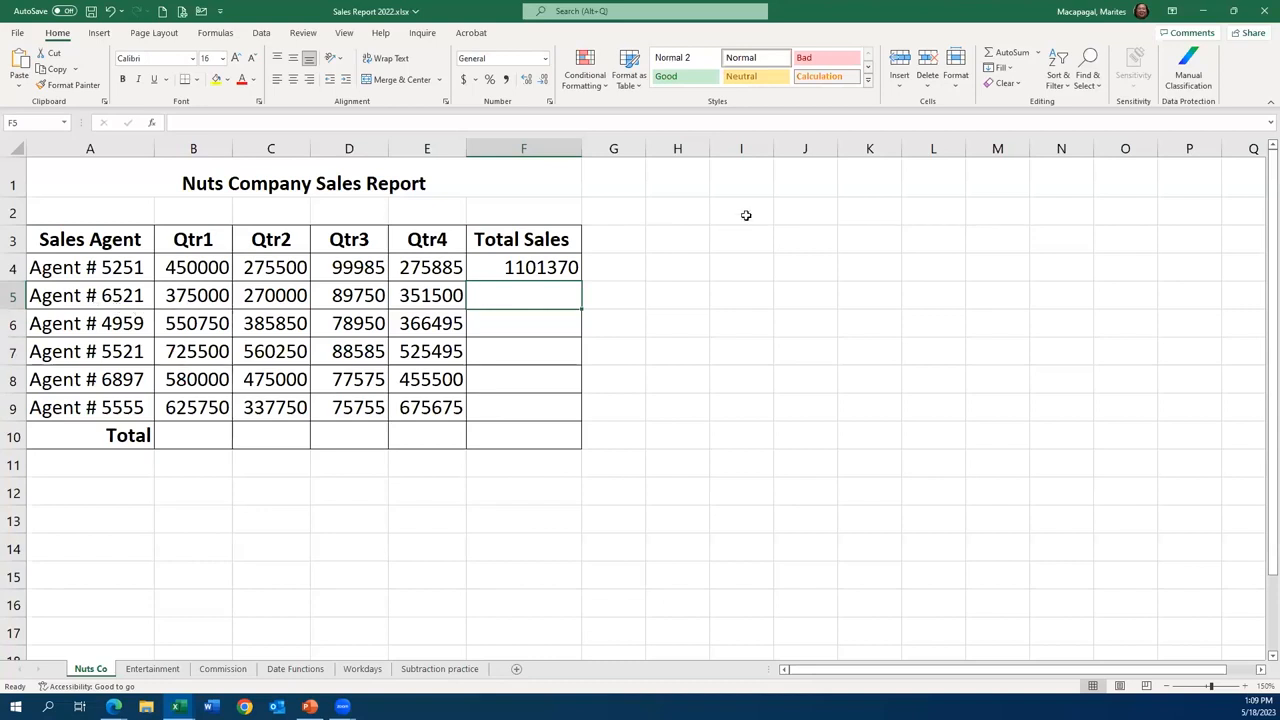
click(1010, 53)
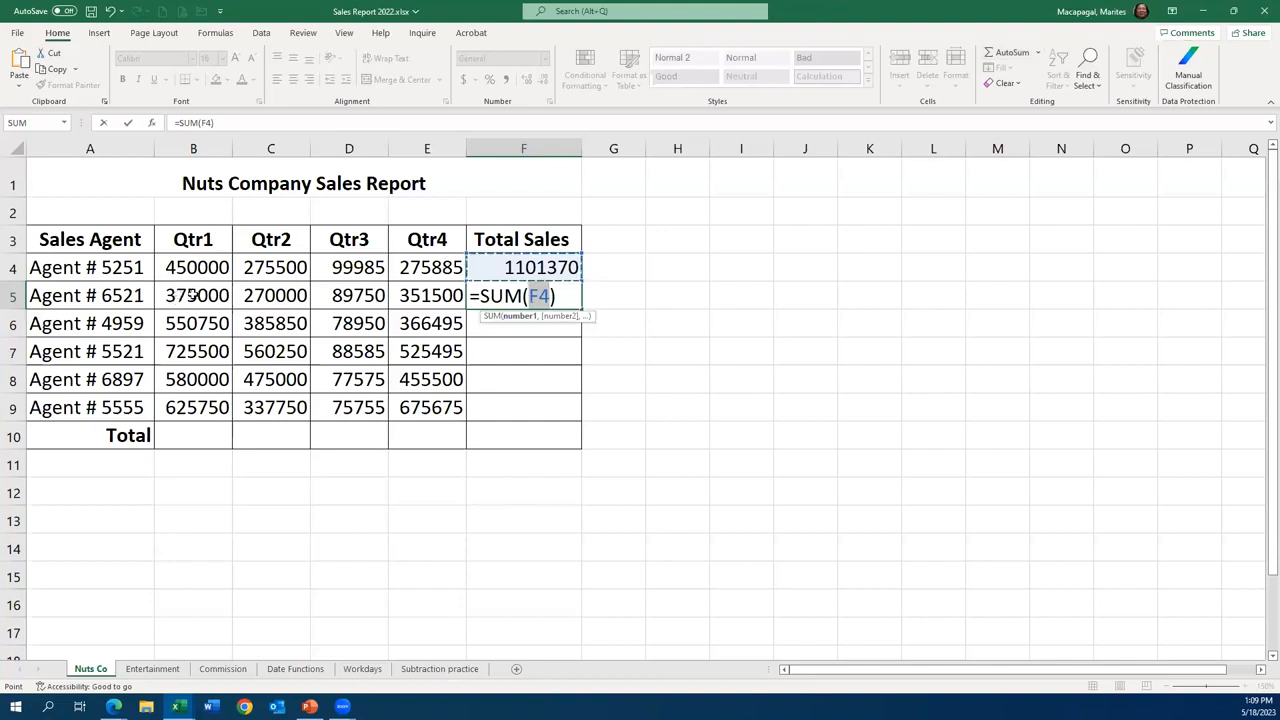
drag(193, 295, 425, 297)
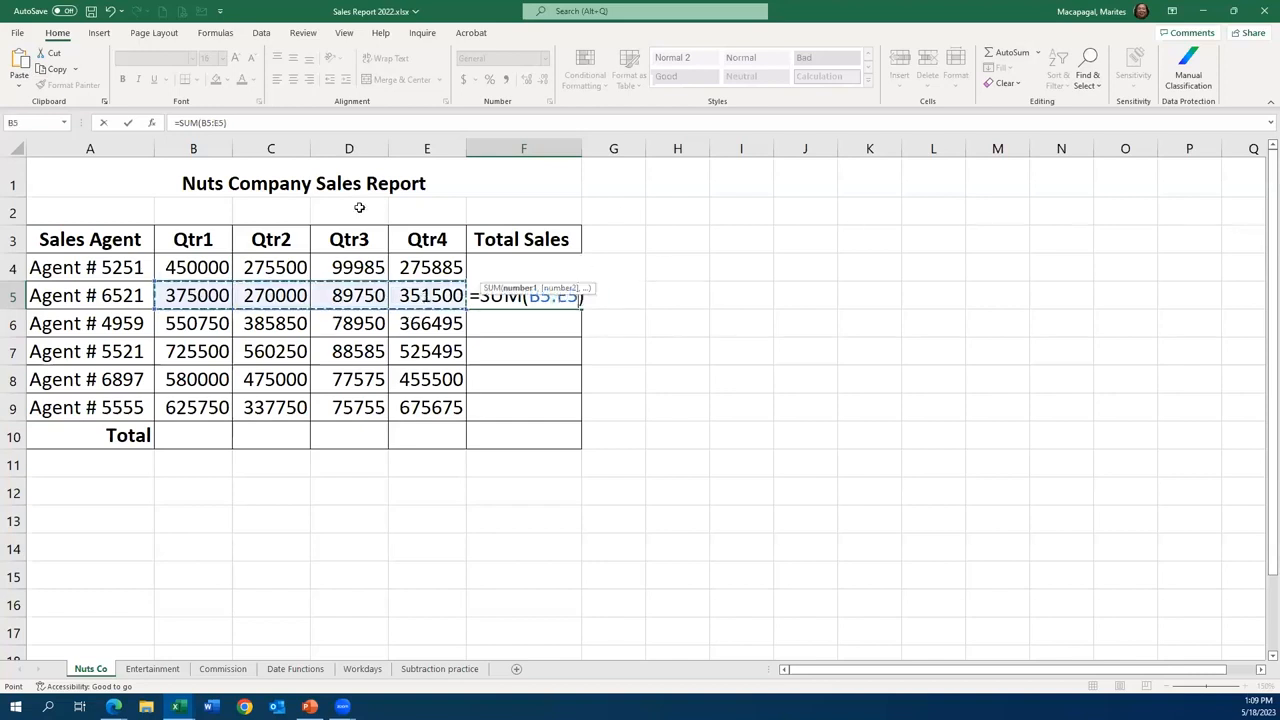
click(128, 123)
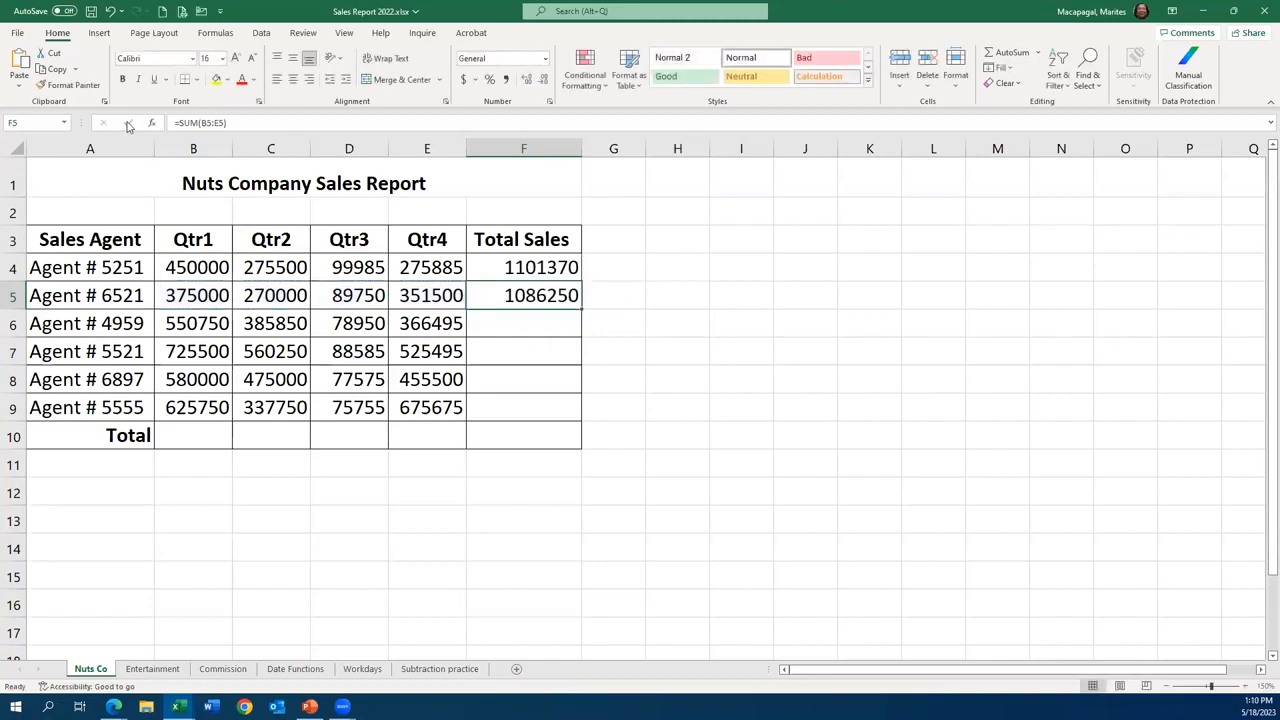
- Insert an AutoSum of B6:E6 in cell F6 for the third agent's total sales
click(543, 326)
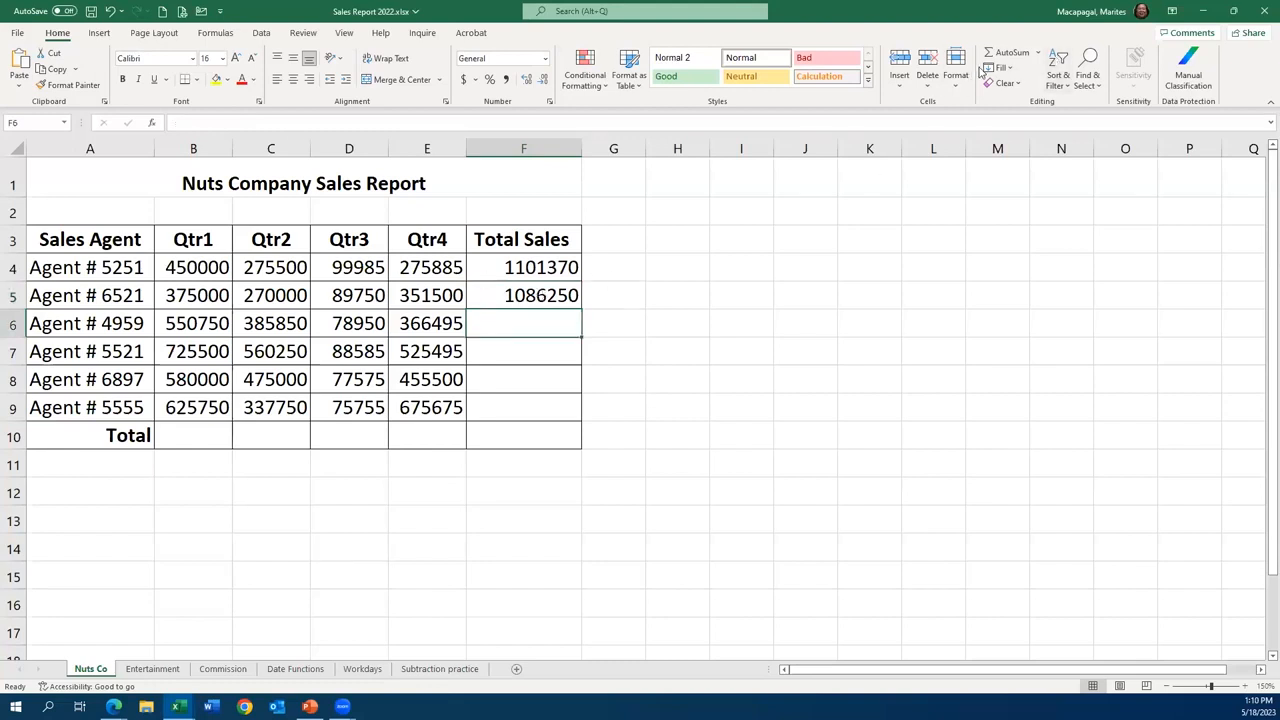
click(216, 33)
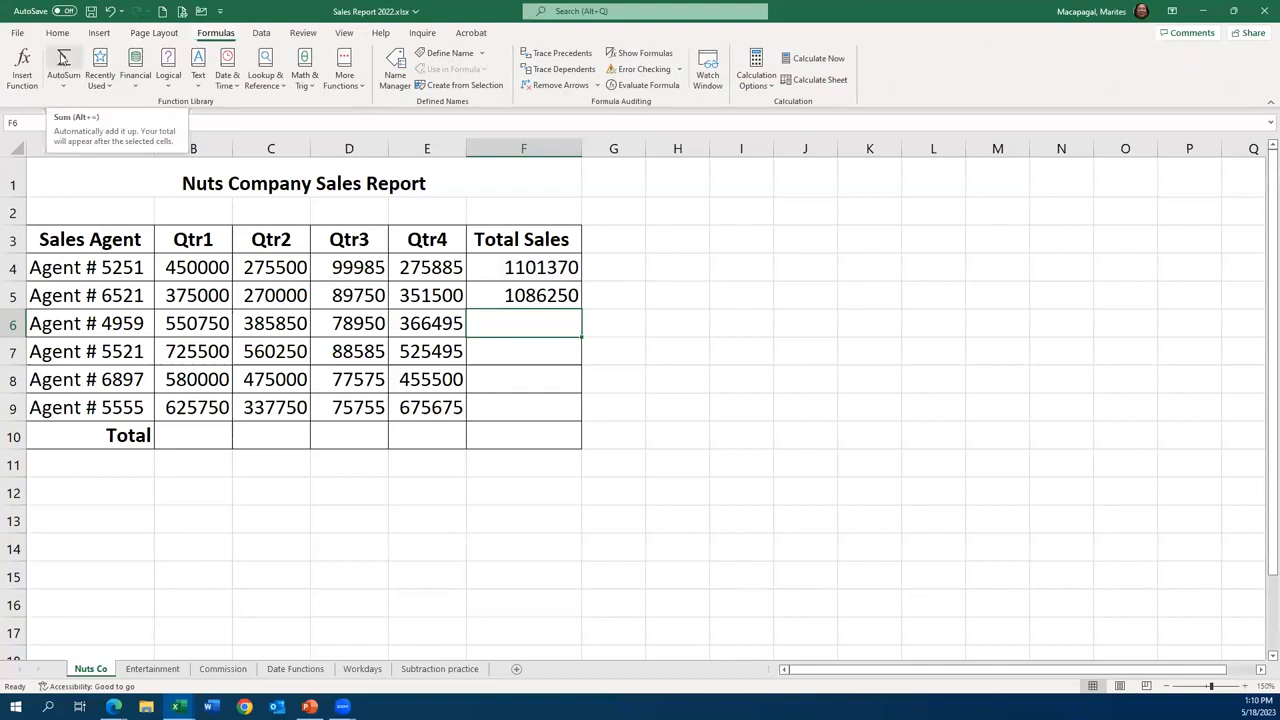
click(63, 58)
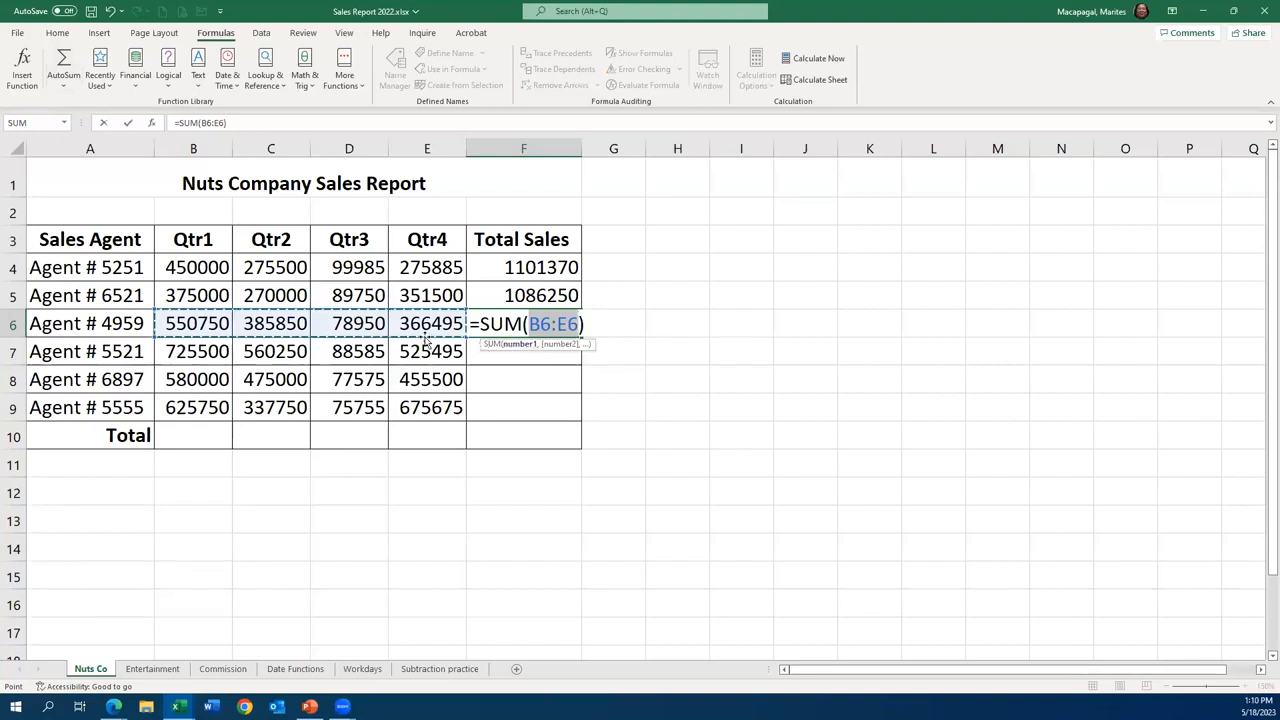
click(127, 123)
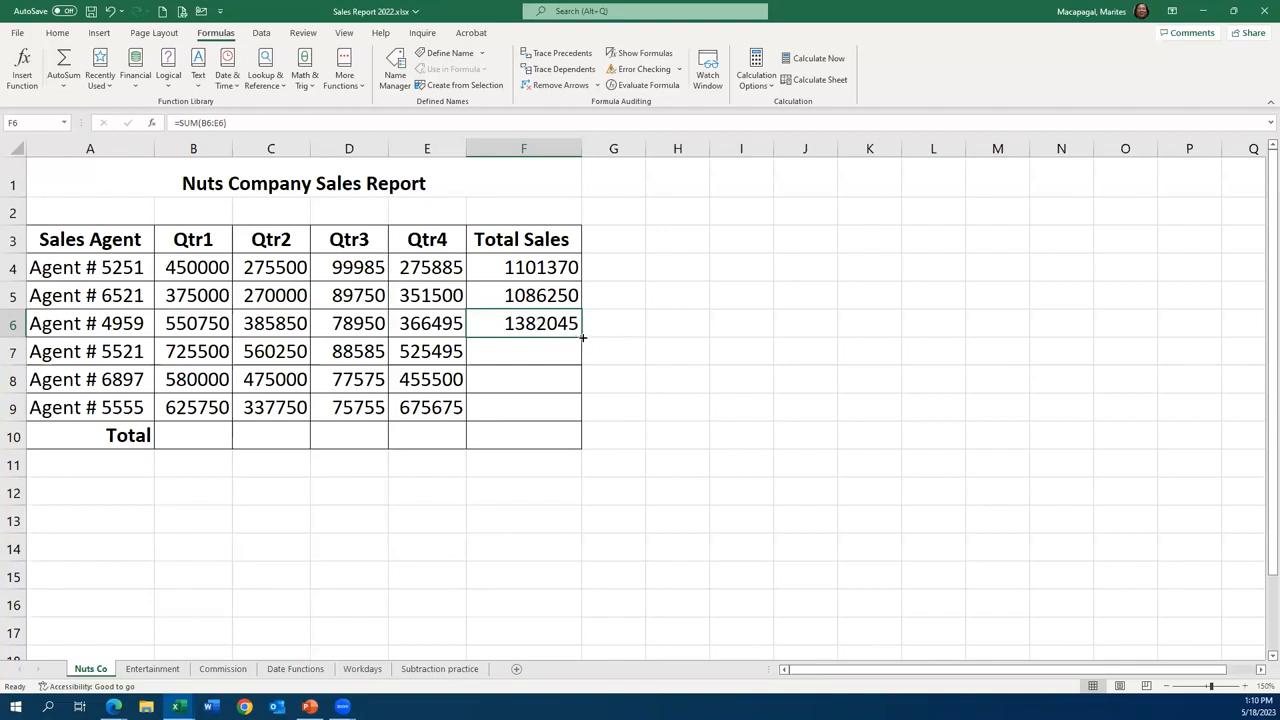
- Fill the SUM formula from F6 down through F9 and check the copied formulas in F7, F8 and F9
click(1244, 687)
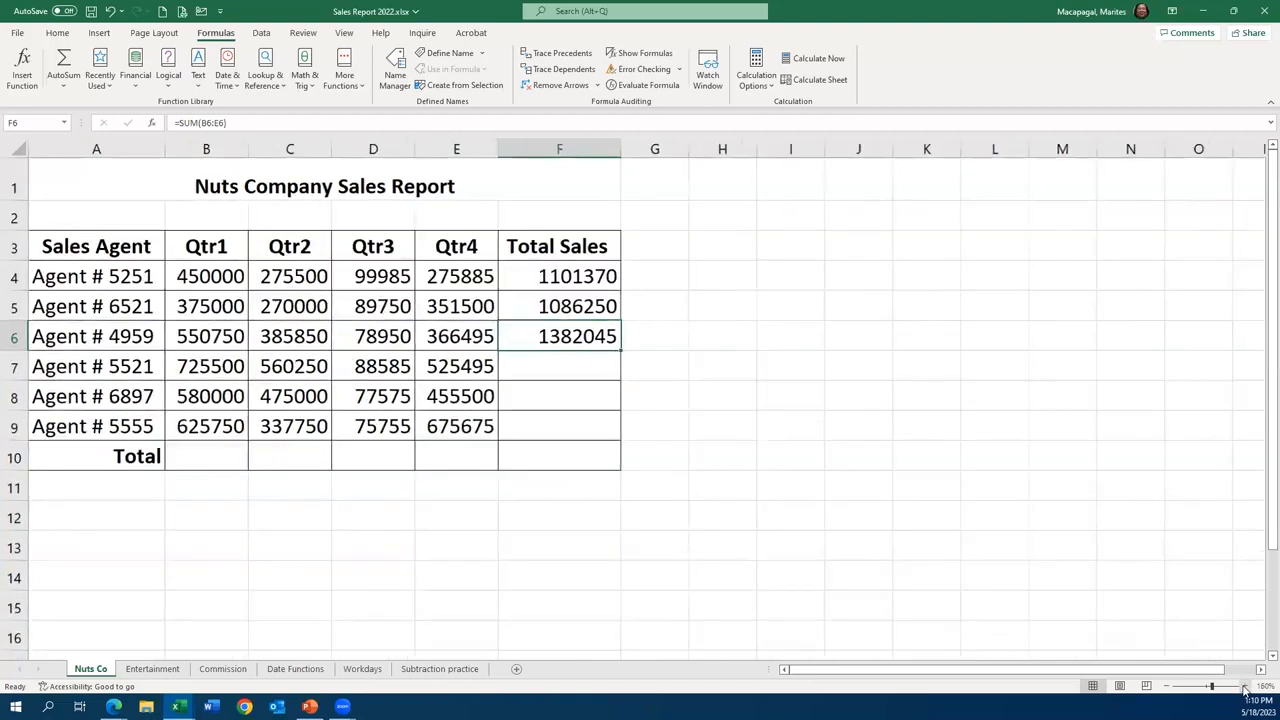
click(1244, 687)
click(1244, 687)
click(1244, 687)
click(1244, 687)
click(1244, 687)
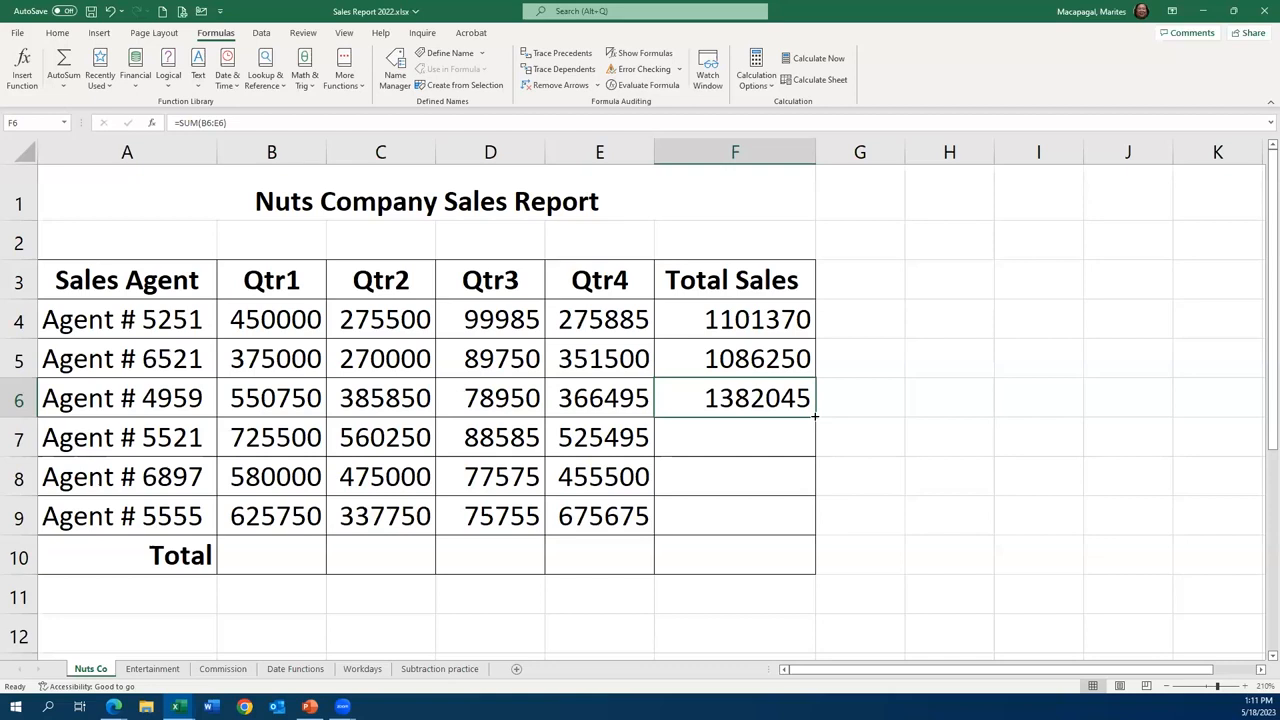
drag(815, 415, 870, 555)
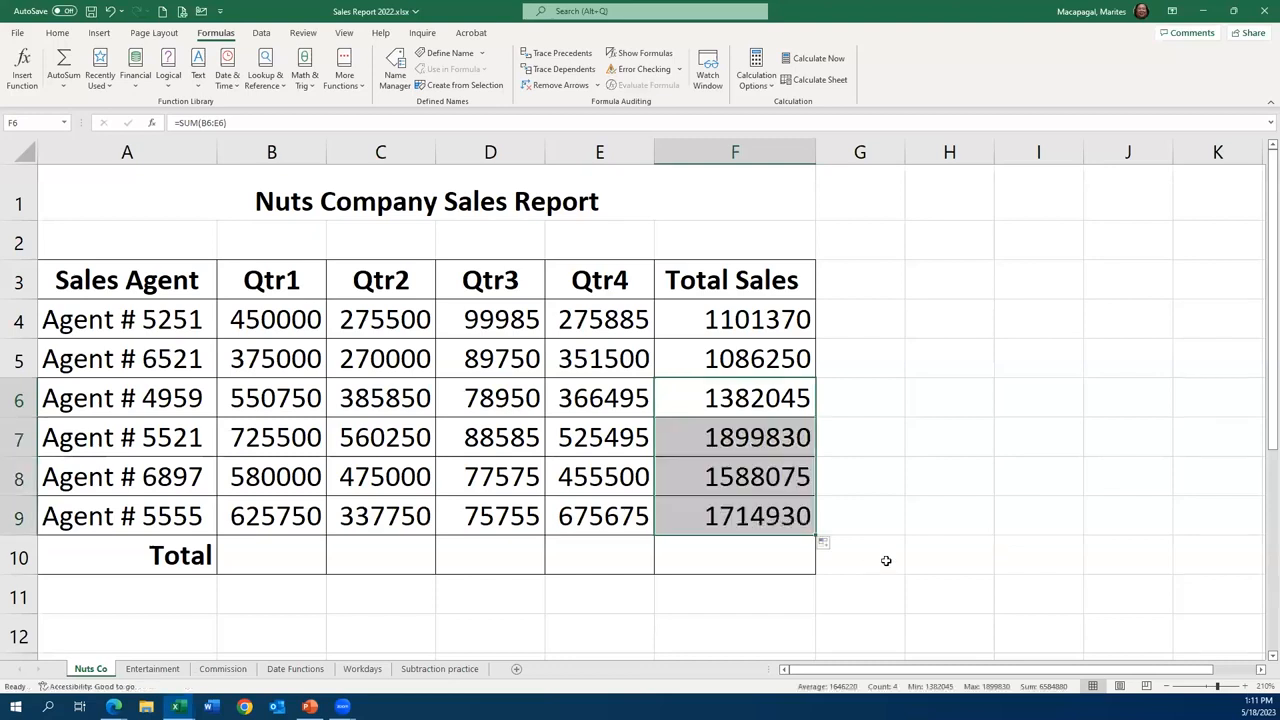
click(787, 441)
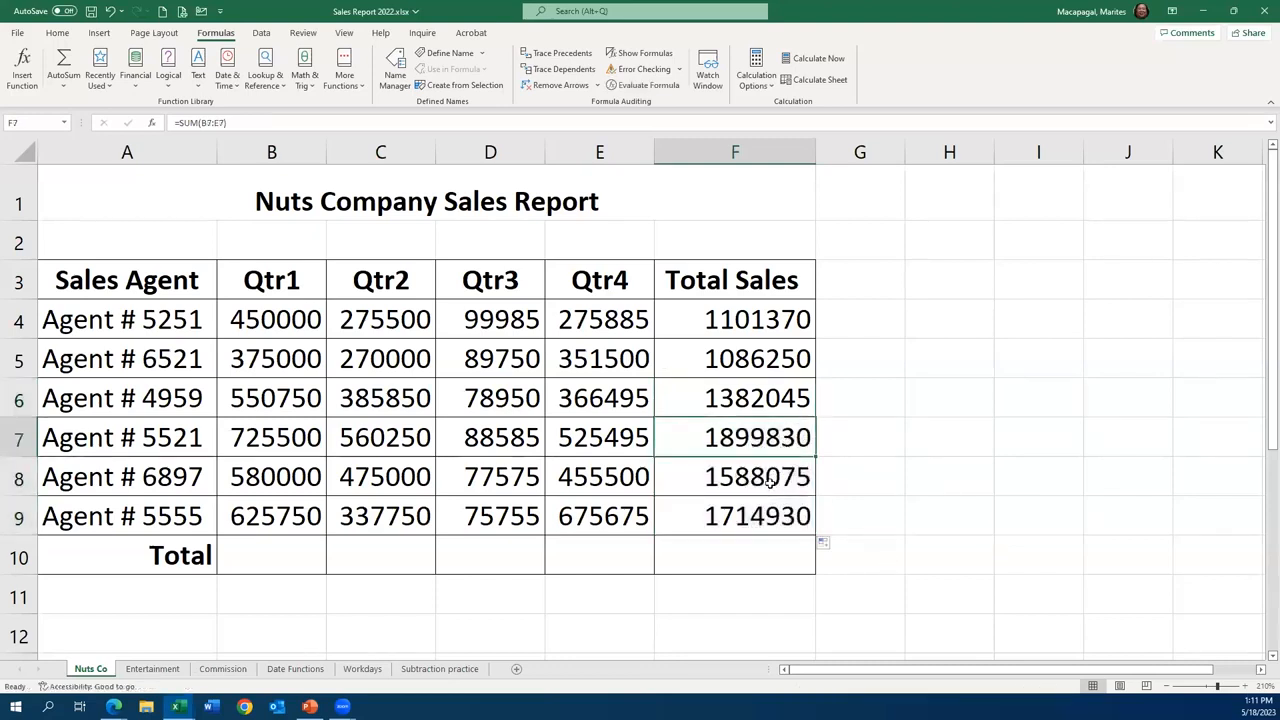
click(766, 484)
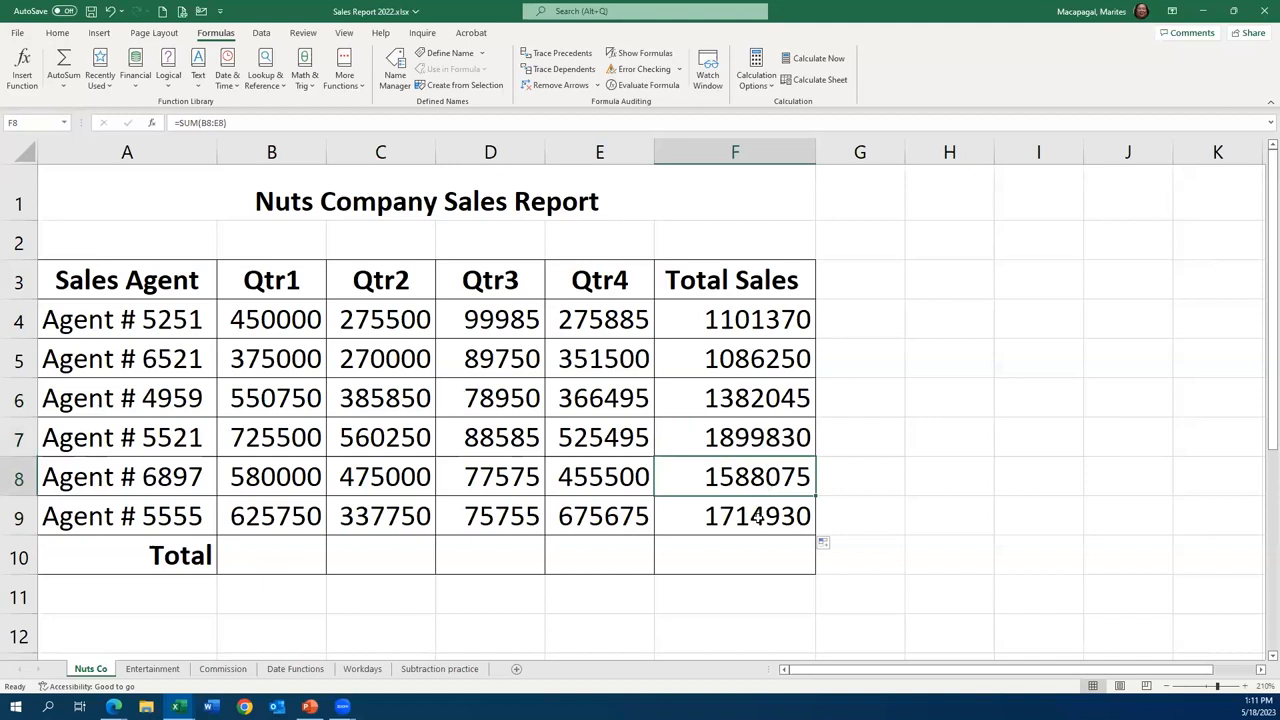
click(758, 517)
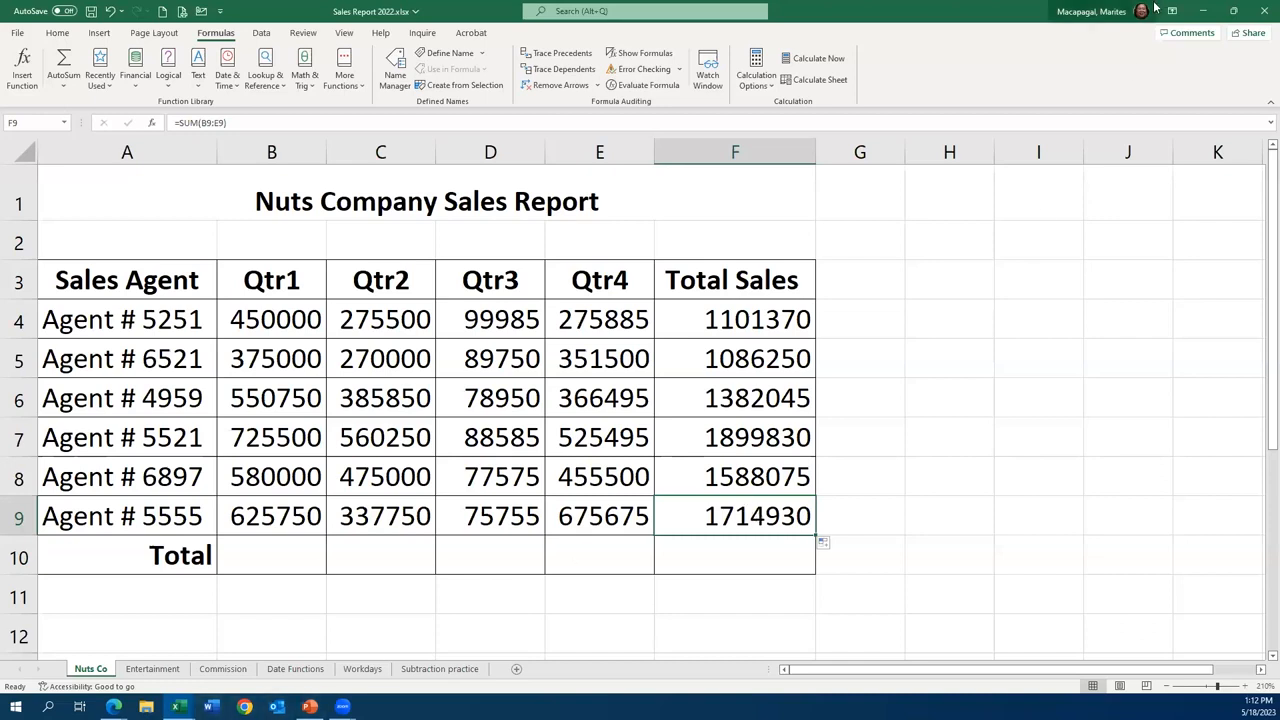
- Switch to the PowerPoint slide show and advance to the "Commonly used Functions" slide
click(1205, 11)
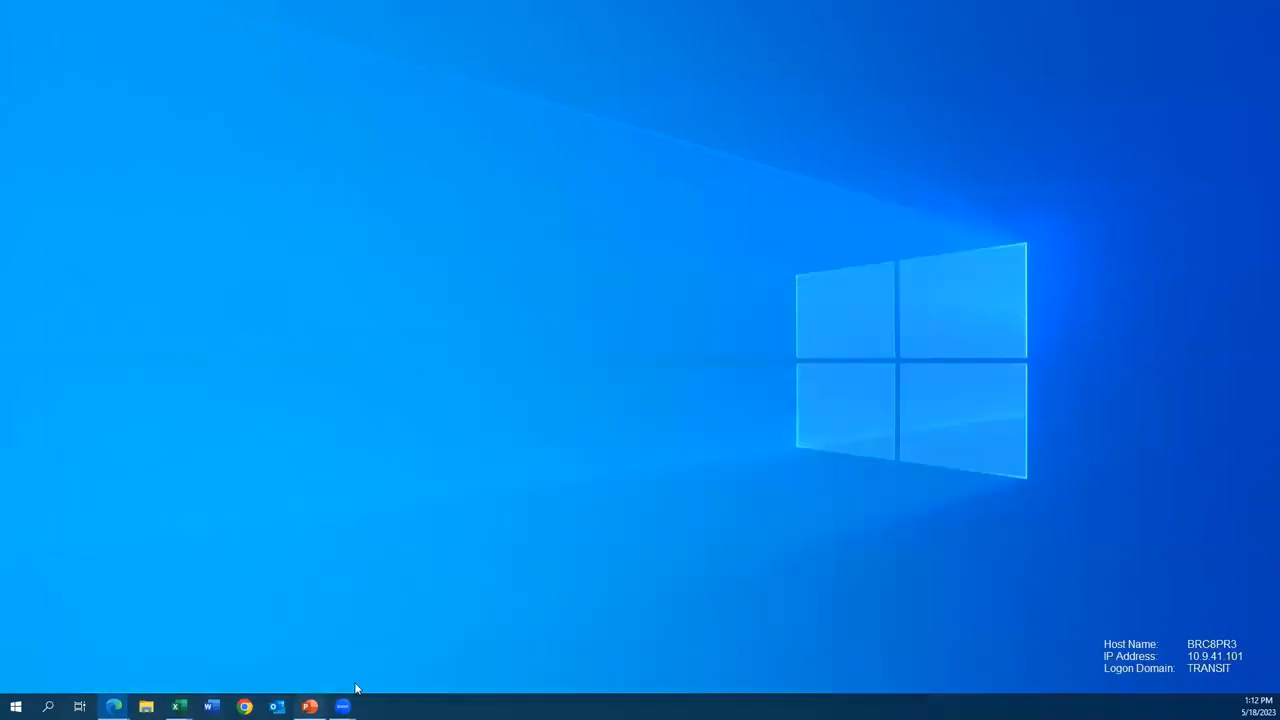
click(310, 706)
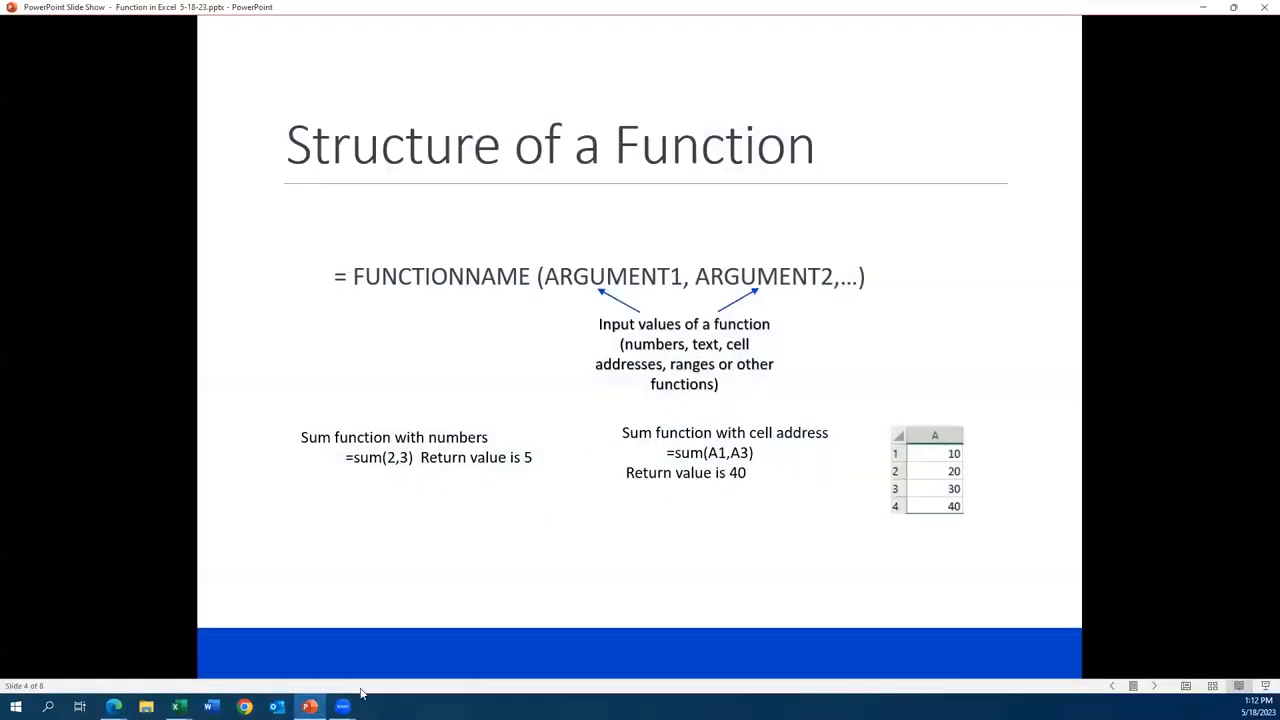
click(1155, 688)
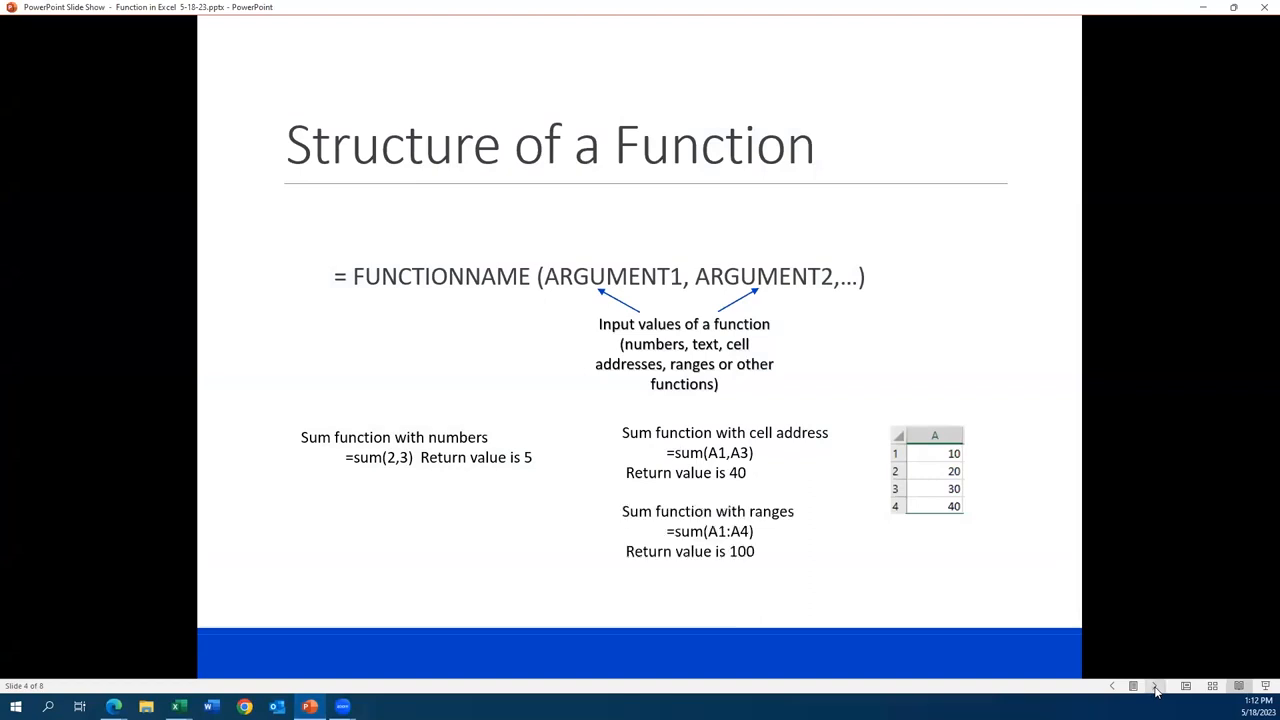
click(1155, 688)
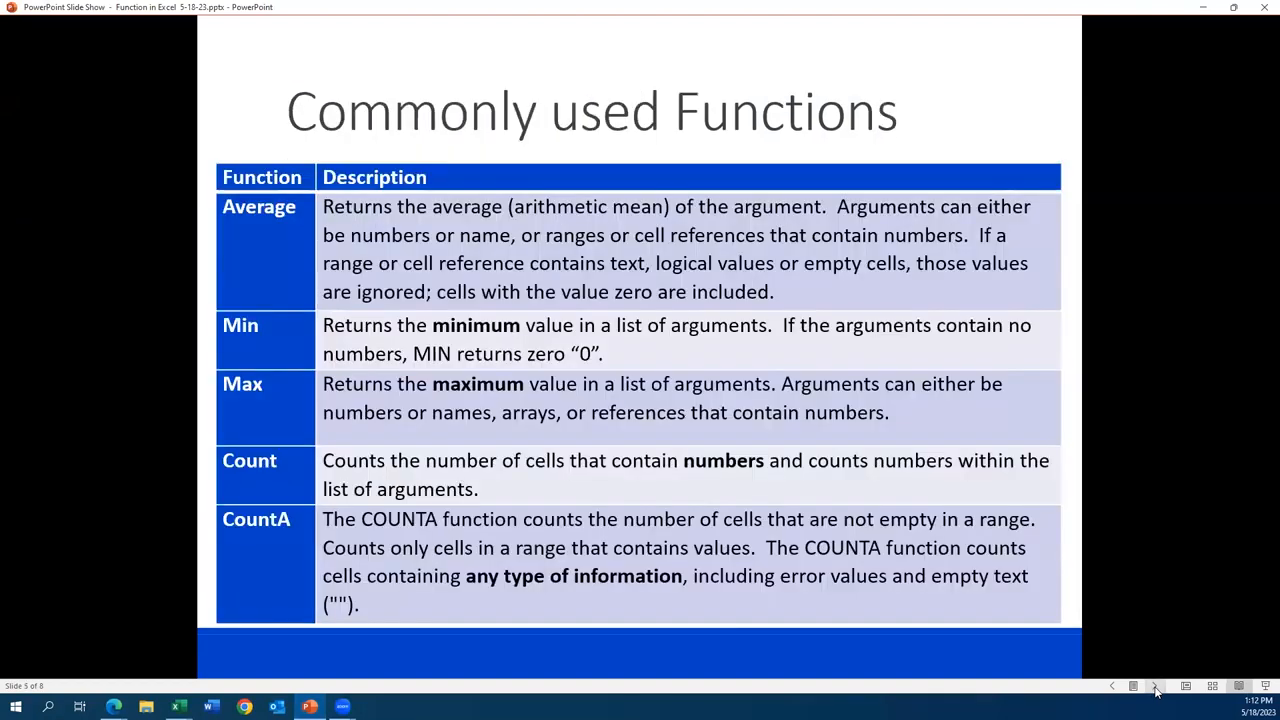
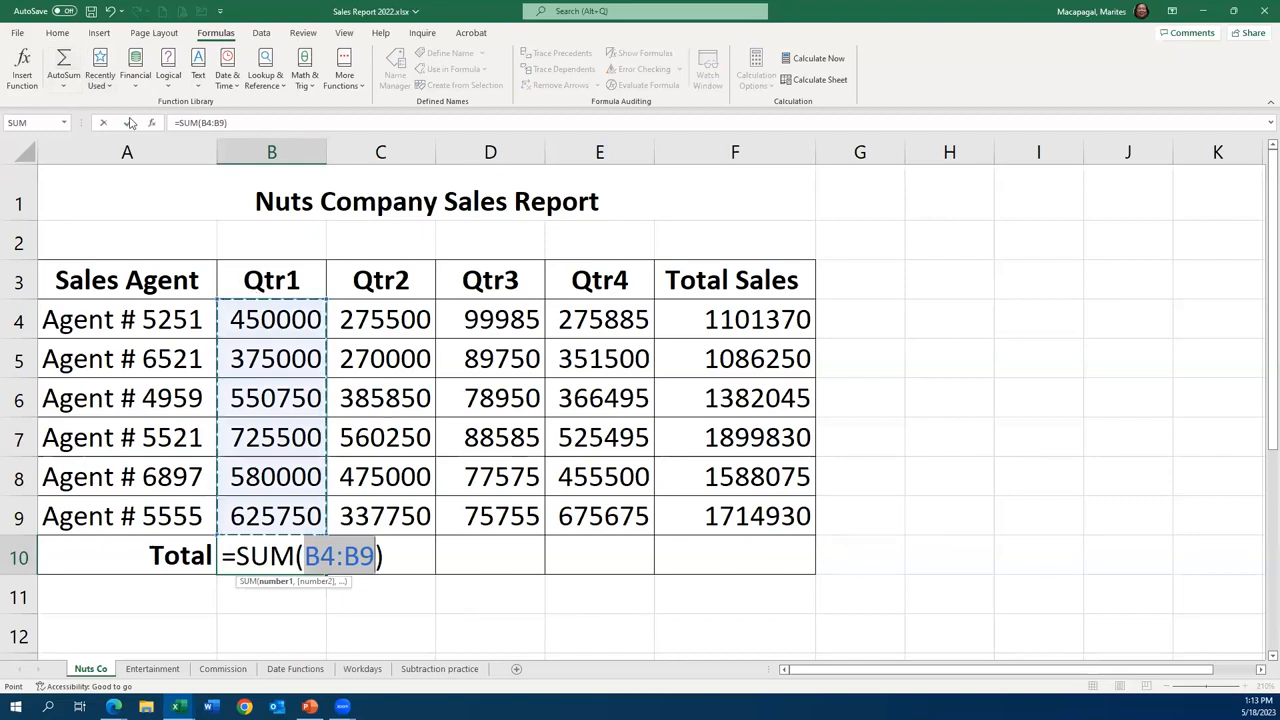
- Enter the Qtr1 total =SUM(B4:B9) in cell B10 and widen column B to fit the full number
click(131, 122)
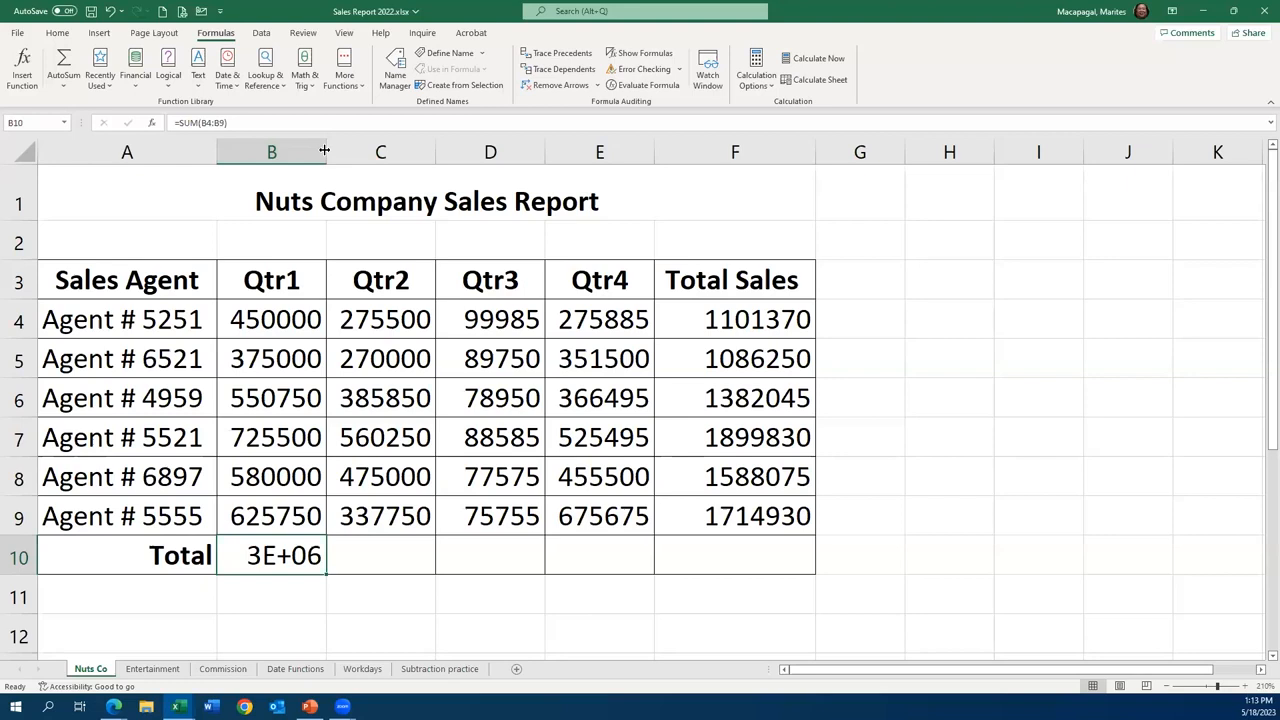
drag(328, 151, 328, 151)
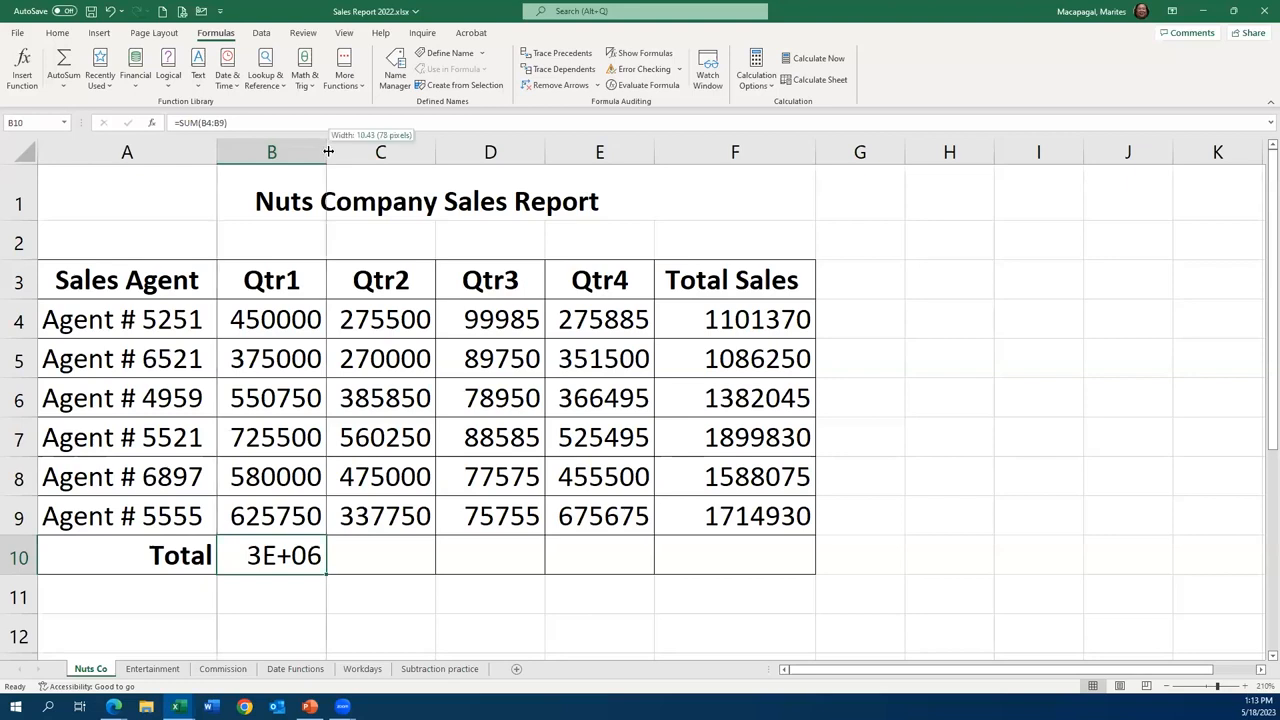
drag(328, 151, 358, 154)
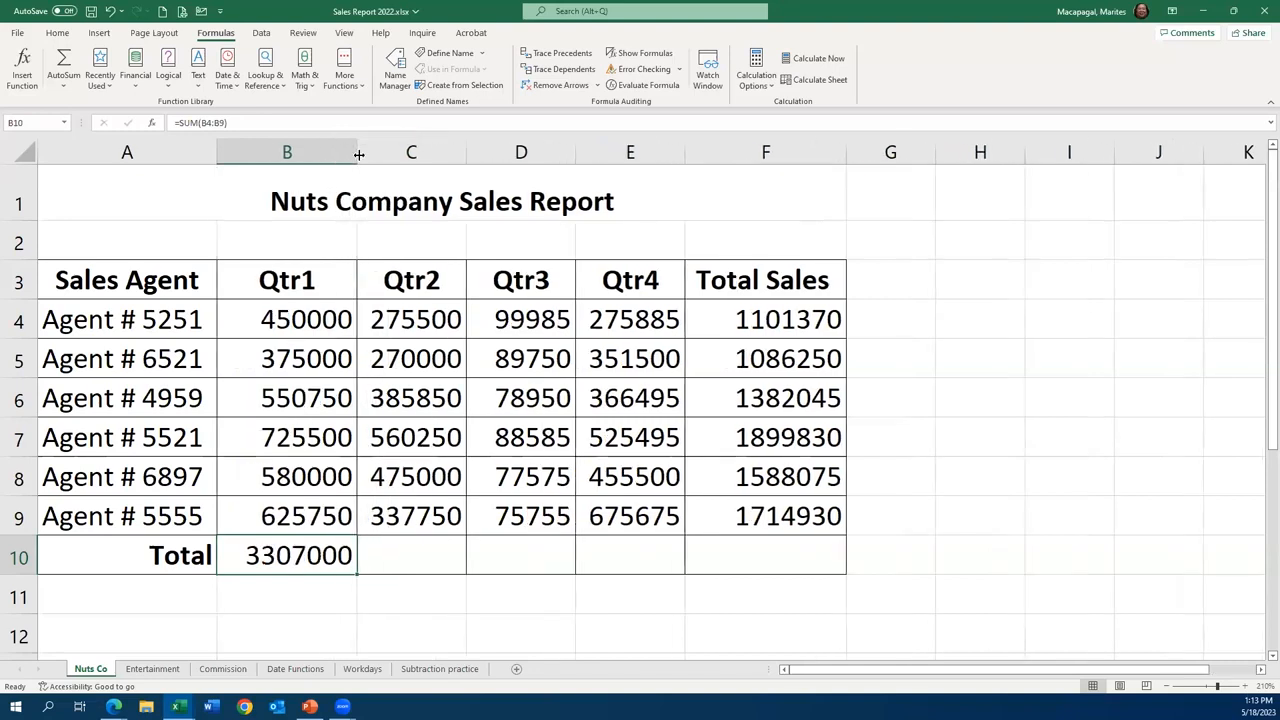
- Widen columns C through E to match column B and fill the total formula from B10 across to F10
click(421, 148)
drag(421, 148, 611, 157)
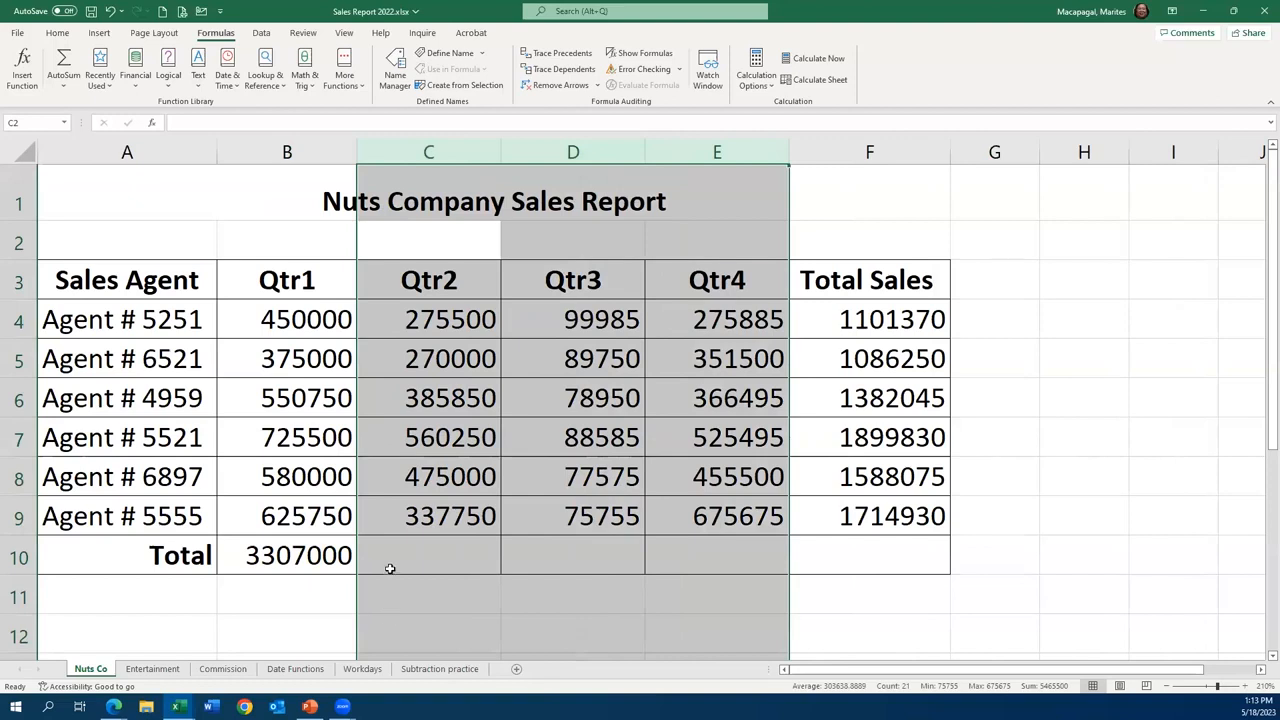
click(300, 556)
drag(357, 575, 912, 582)
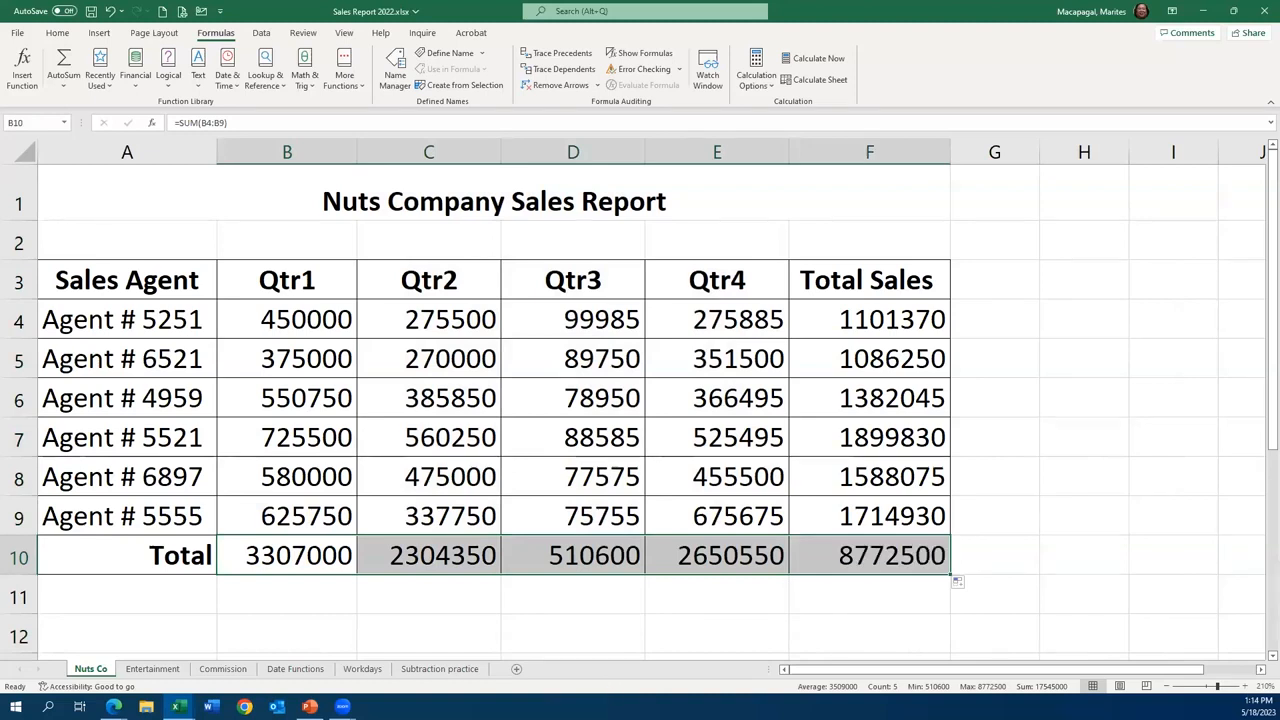
- On the Entertainment sheet, total the Cable TV expenses in cell E4 with =SUM(B4:D4)
click(153, 668)
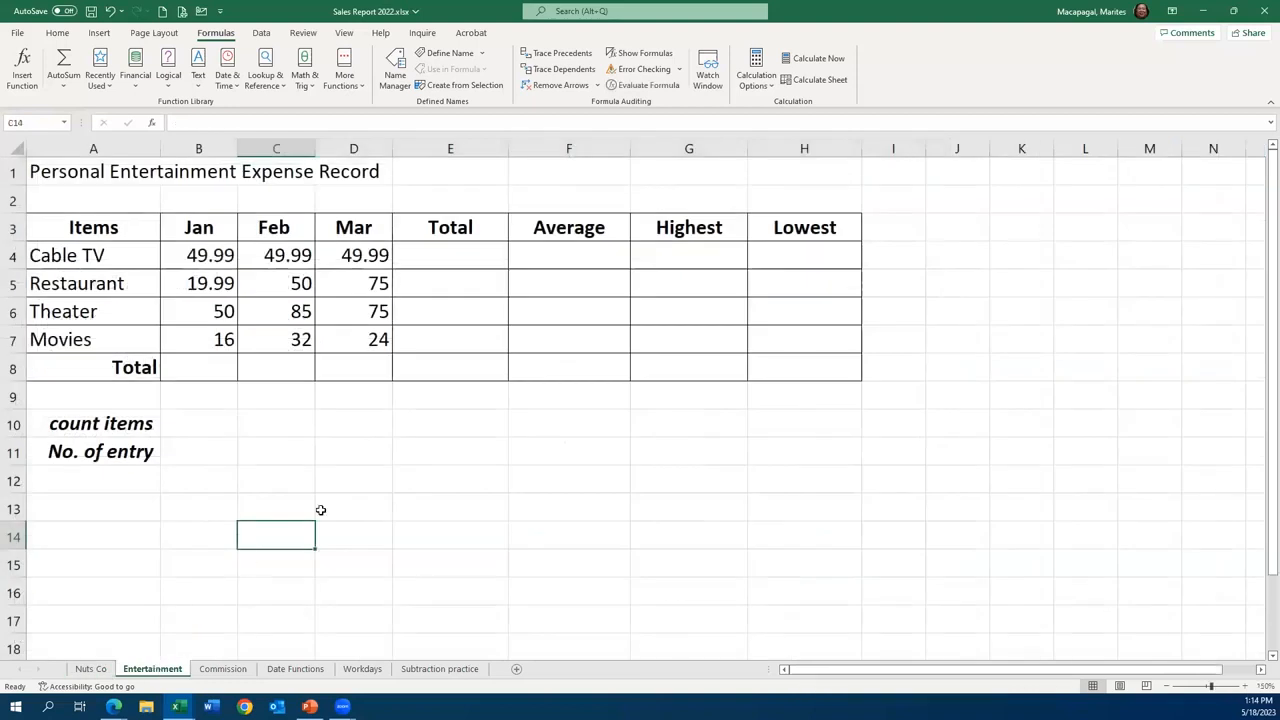
click(320, 507)
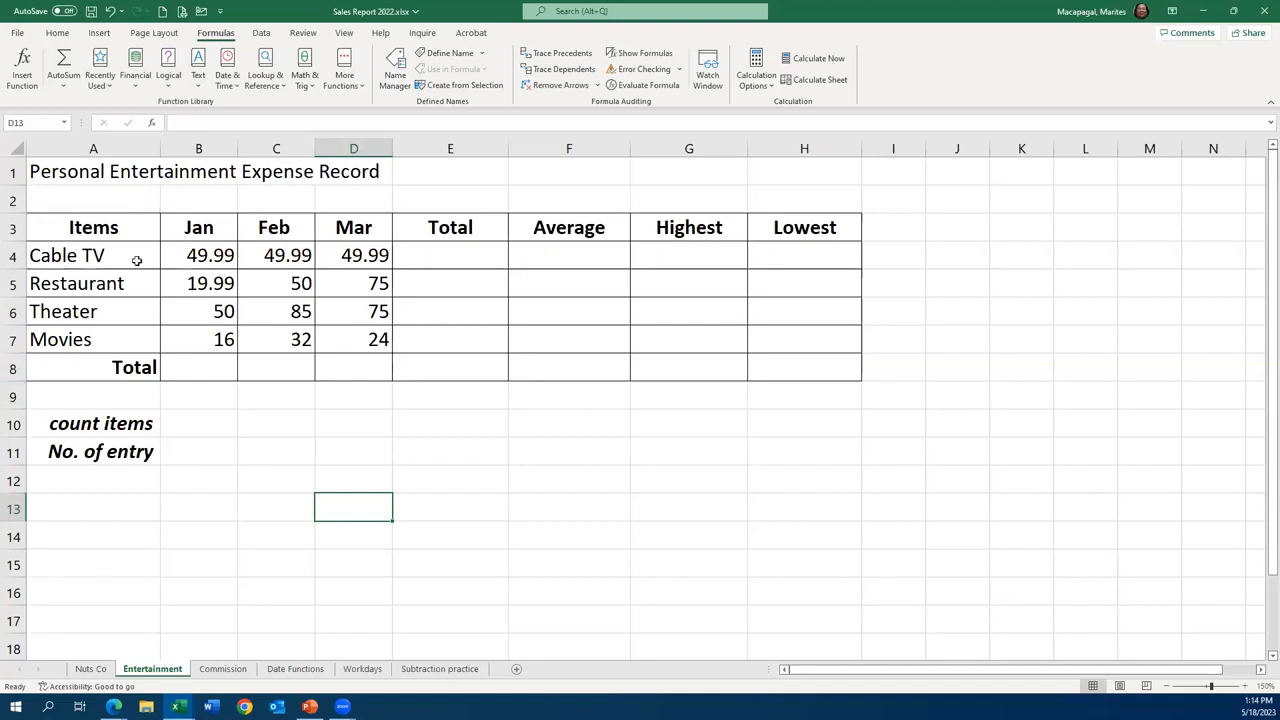
click(474, 259)
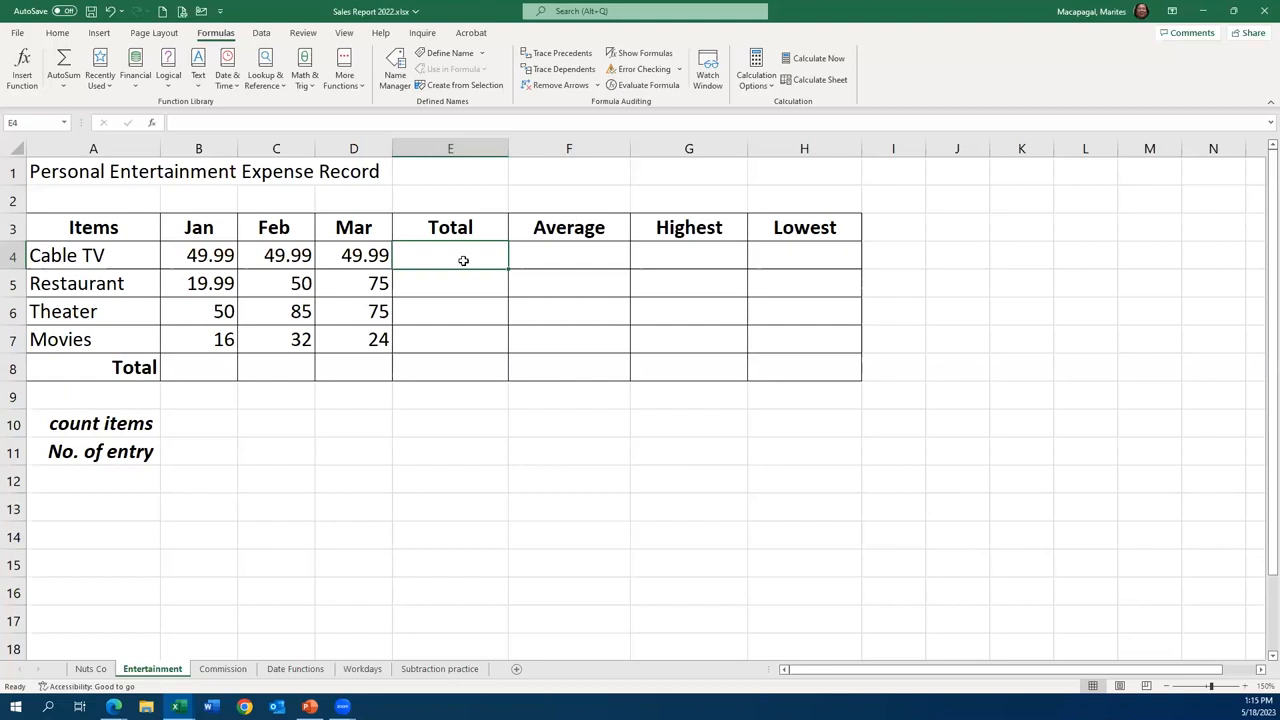
text(=)
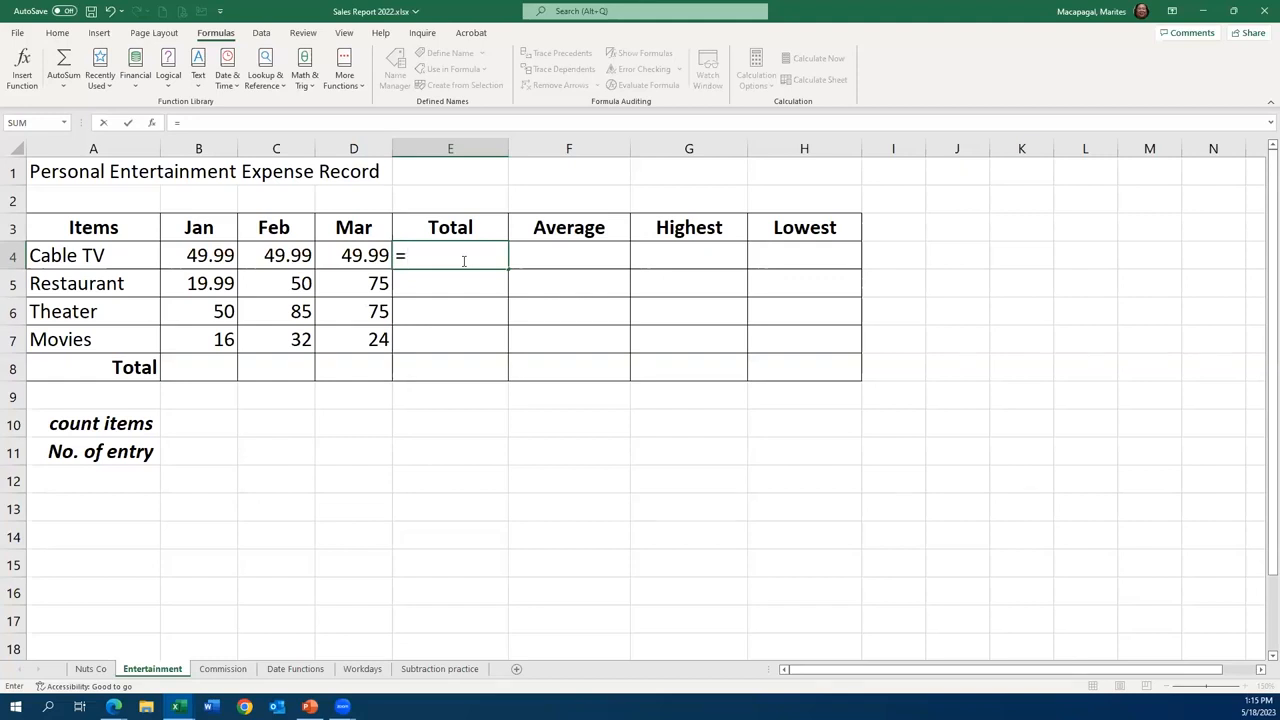
text(s)
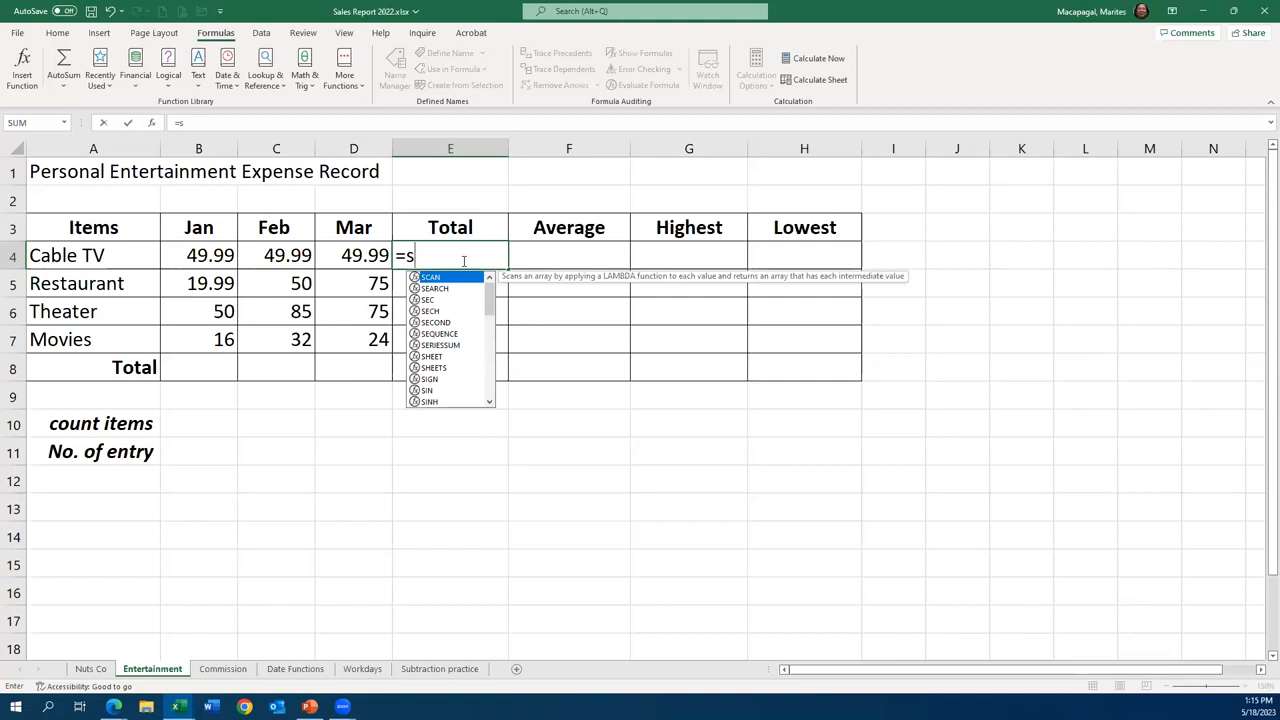
text(u)
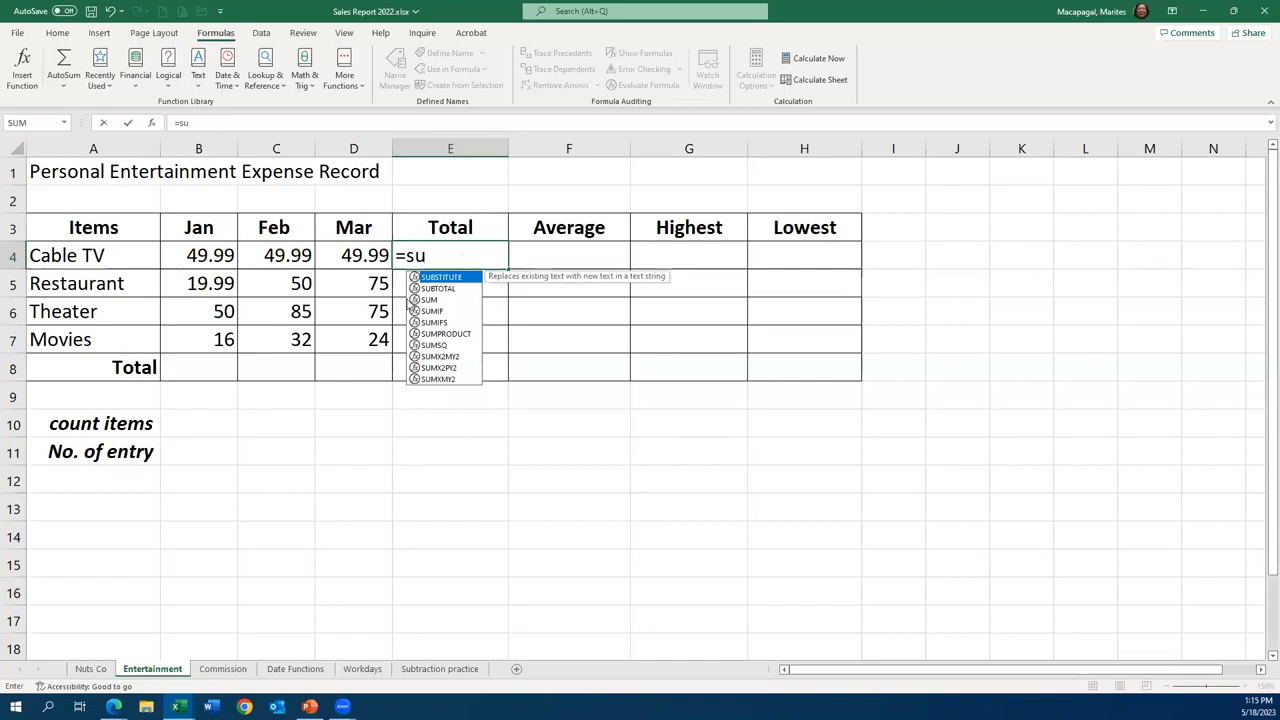
click(424, 300)
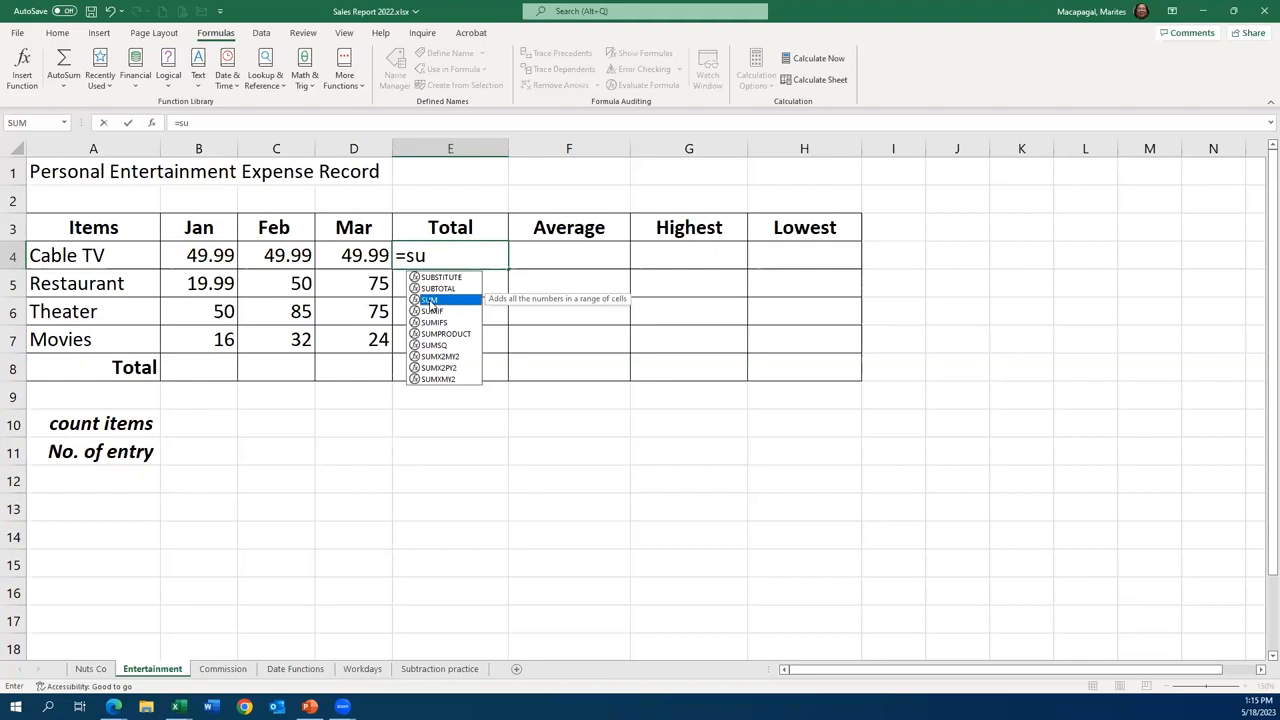
double_click(430, 301)
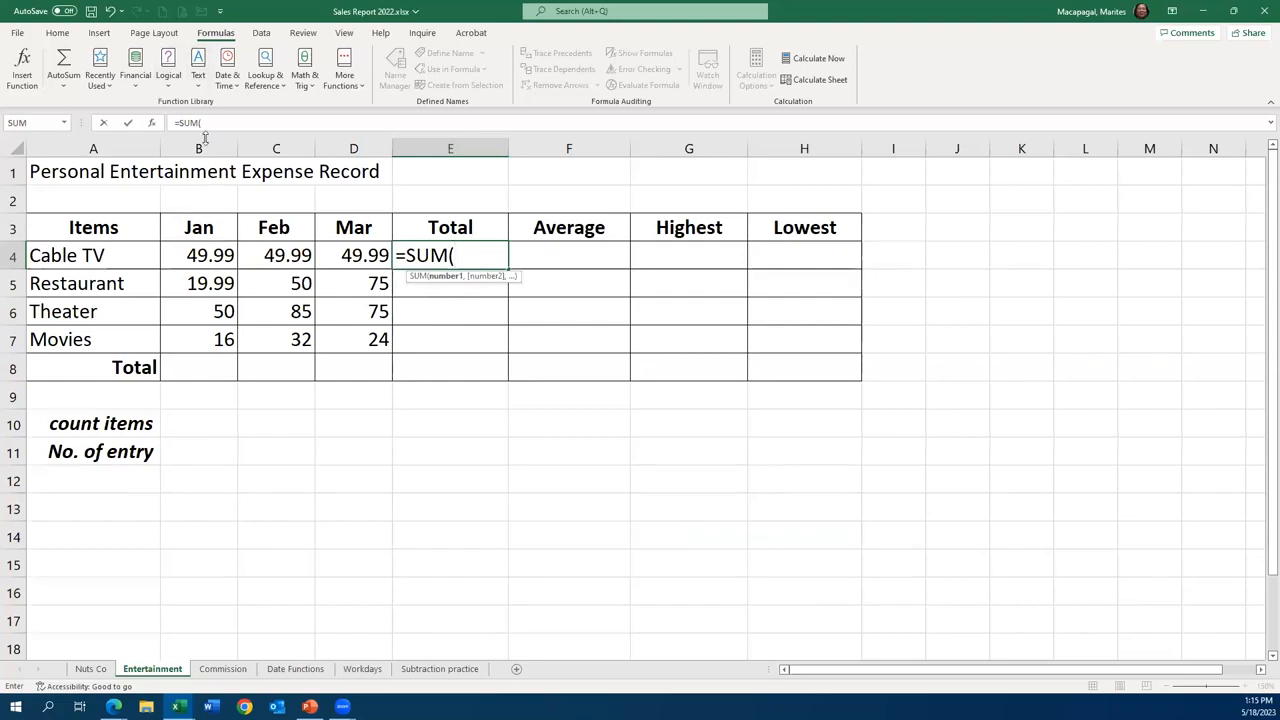
click(199, 255)
drag(199, 255, 342, 256)
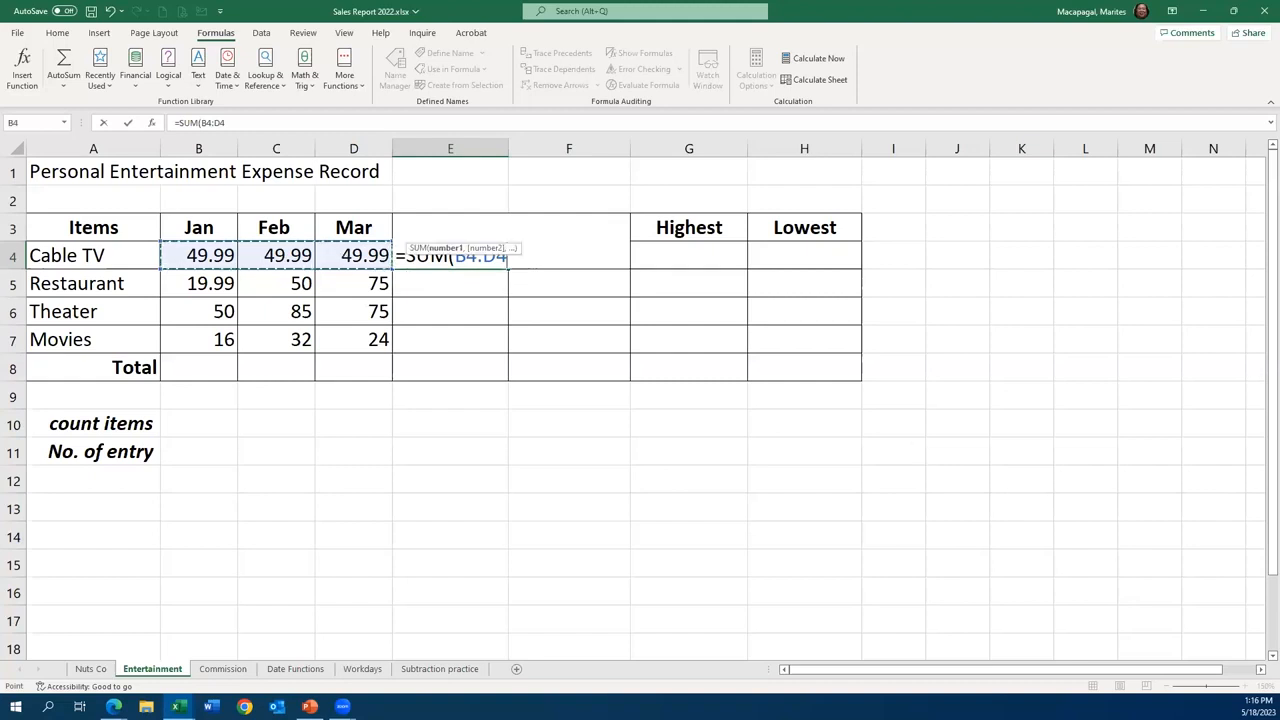
click(129, 125)
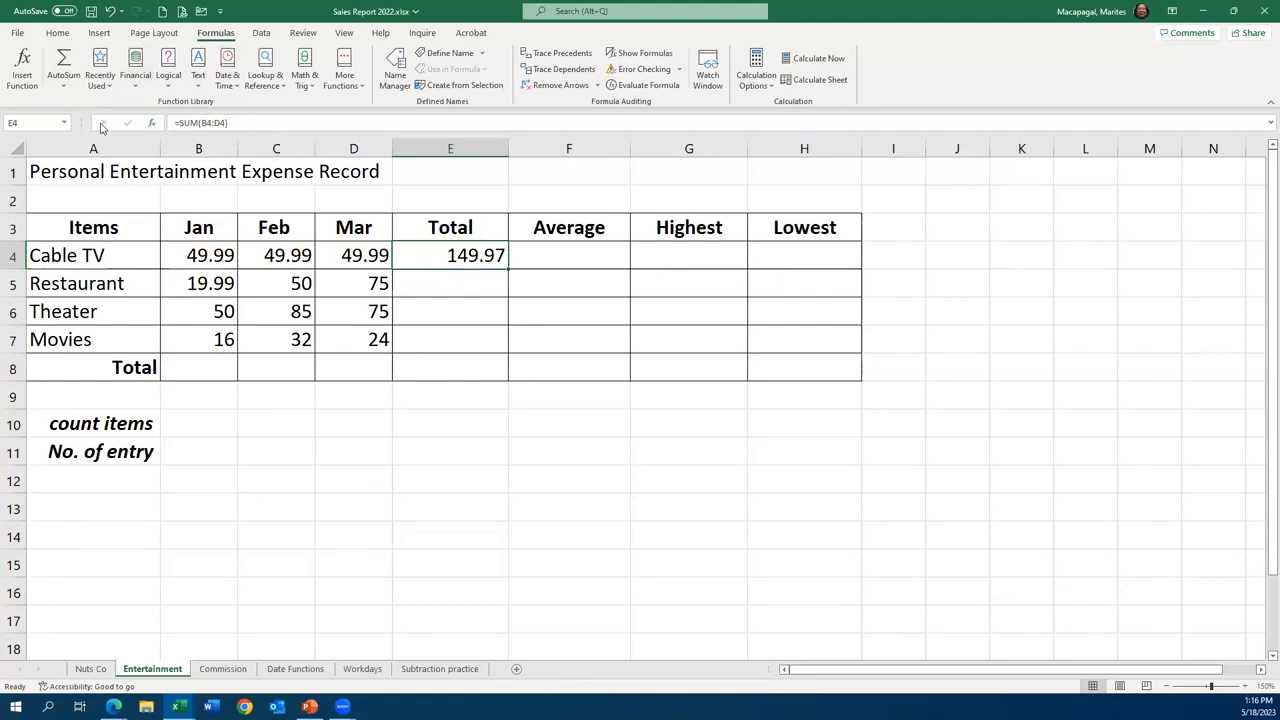
- Total the Restaurant expenses in cell E5 with the SUM function over B5:D5
click(481, 291)
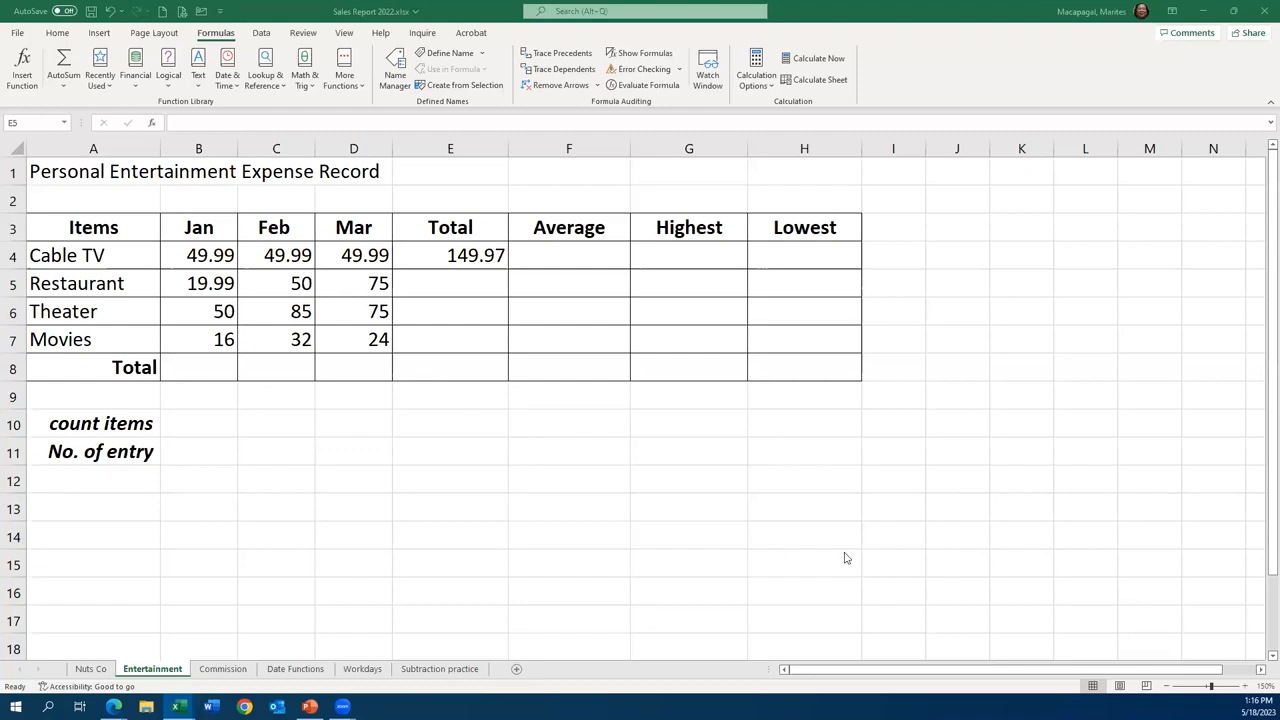
click(447, 281)
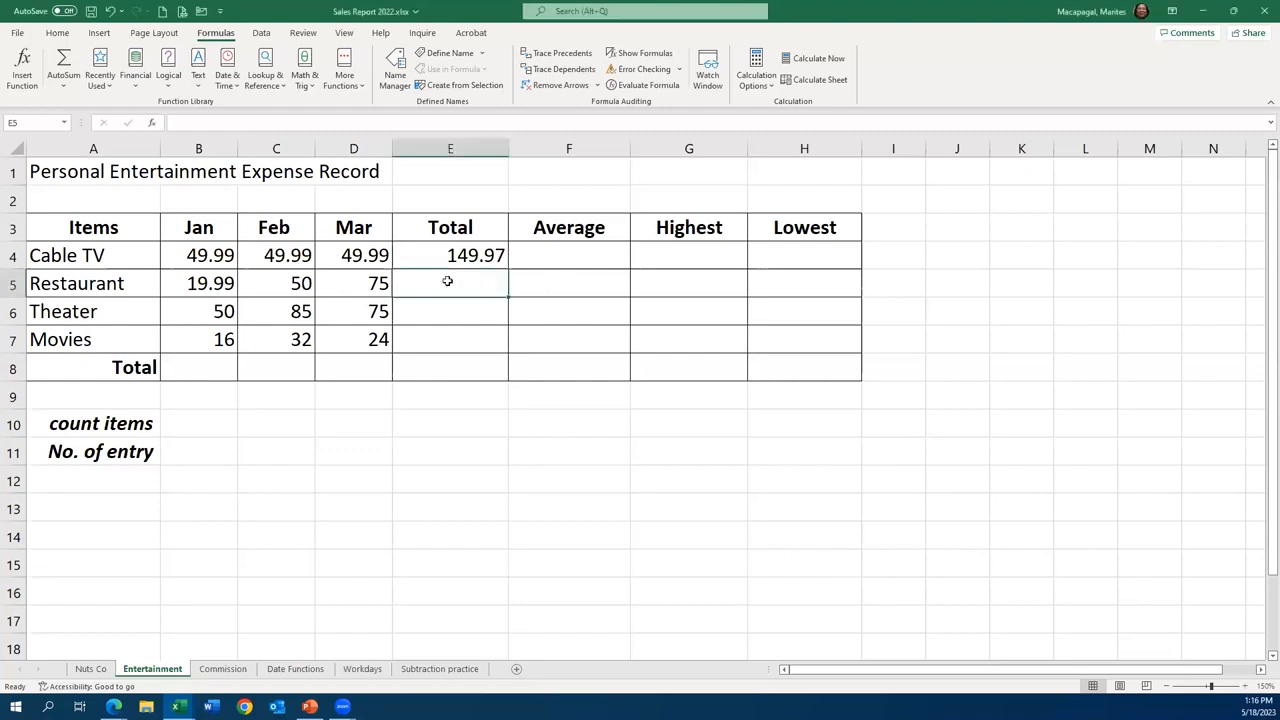
text(=)
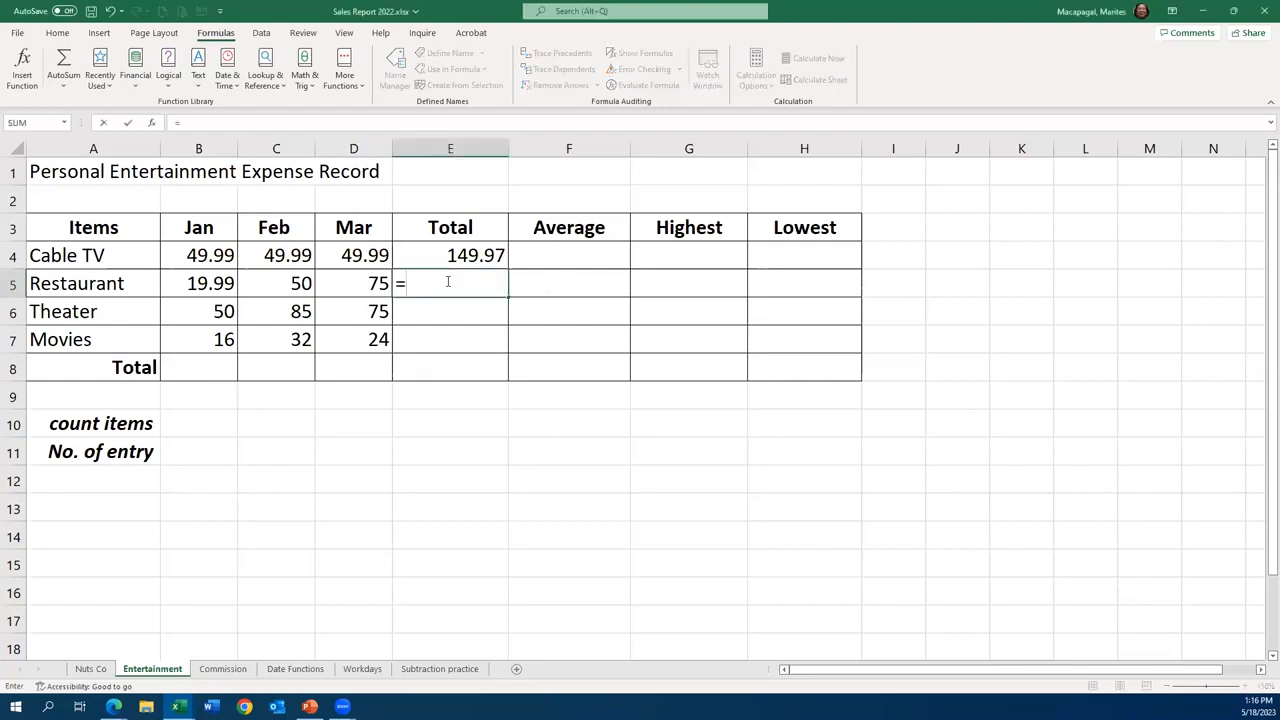
text(su)
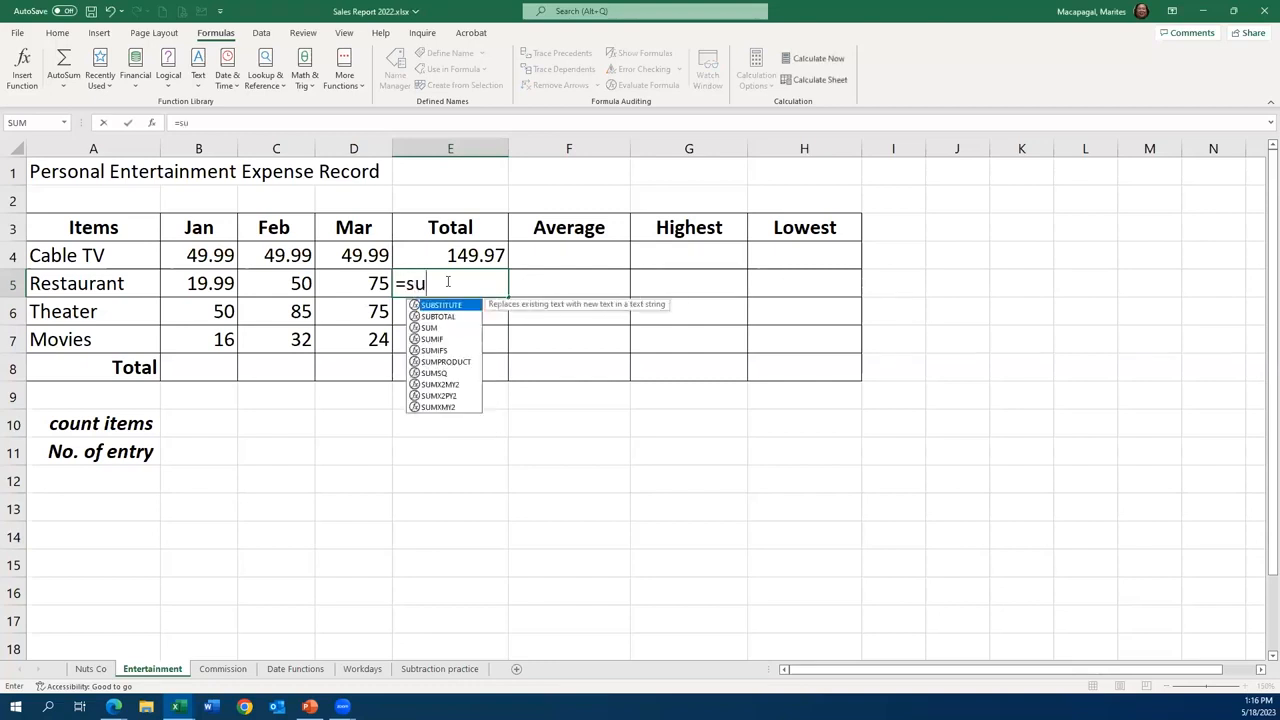
double_click(430, 327)
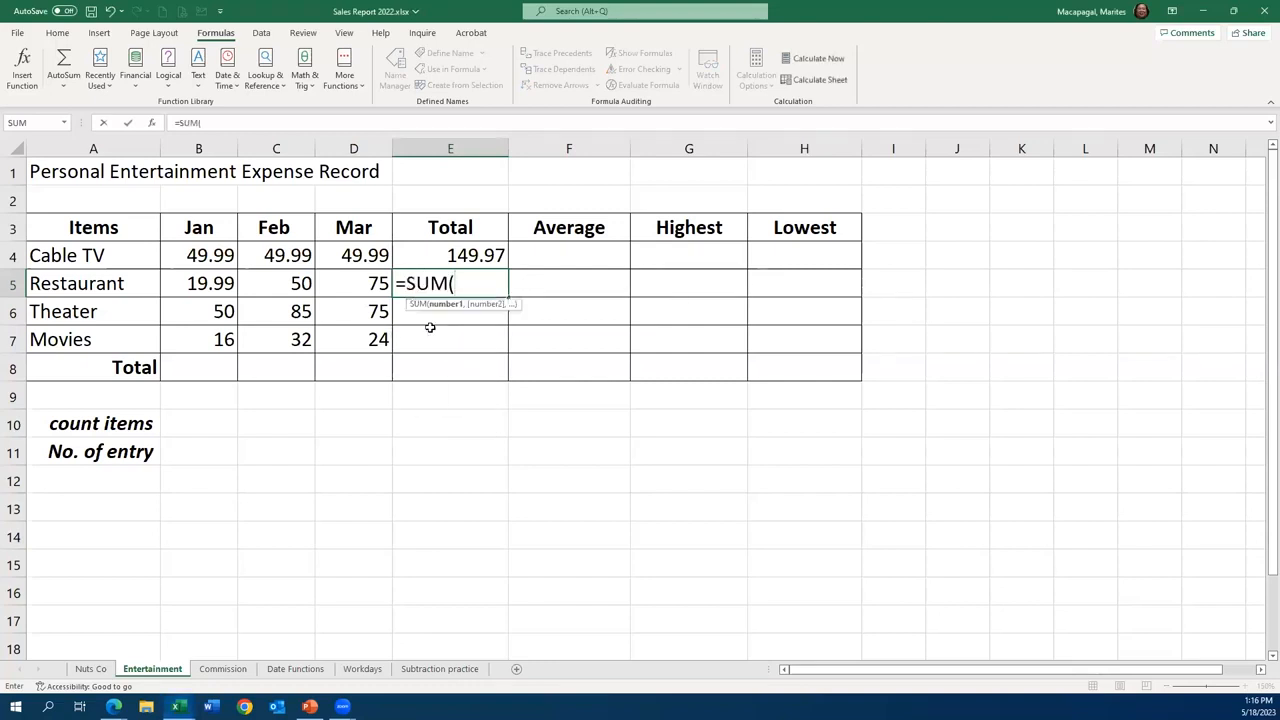
drag(200, 284, 350, 287)
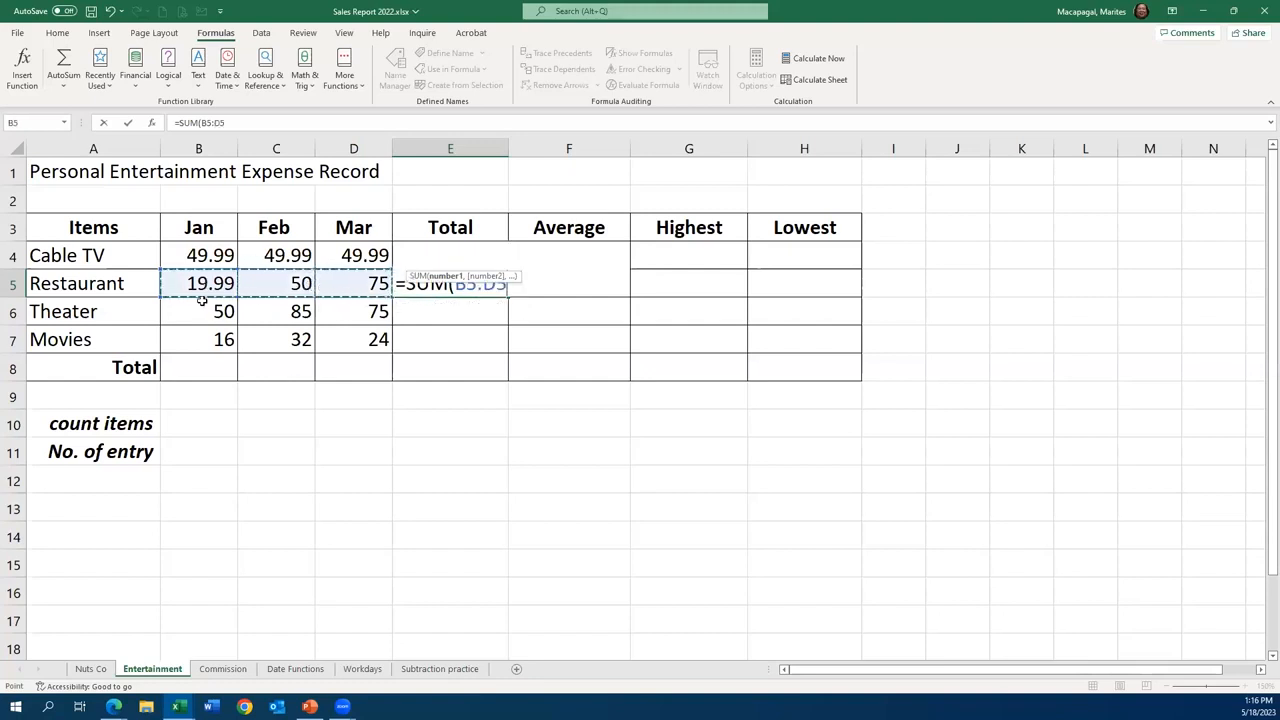
click(127, 125)
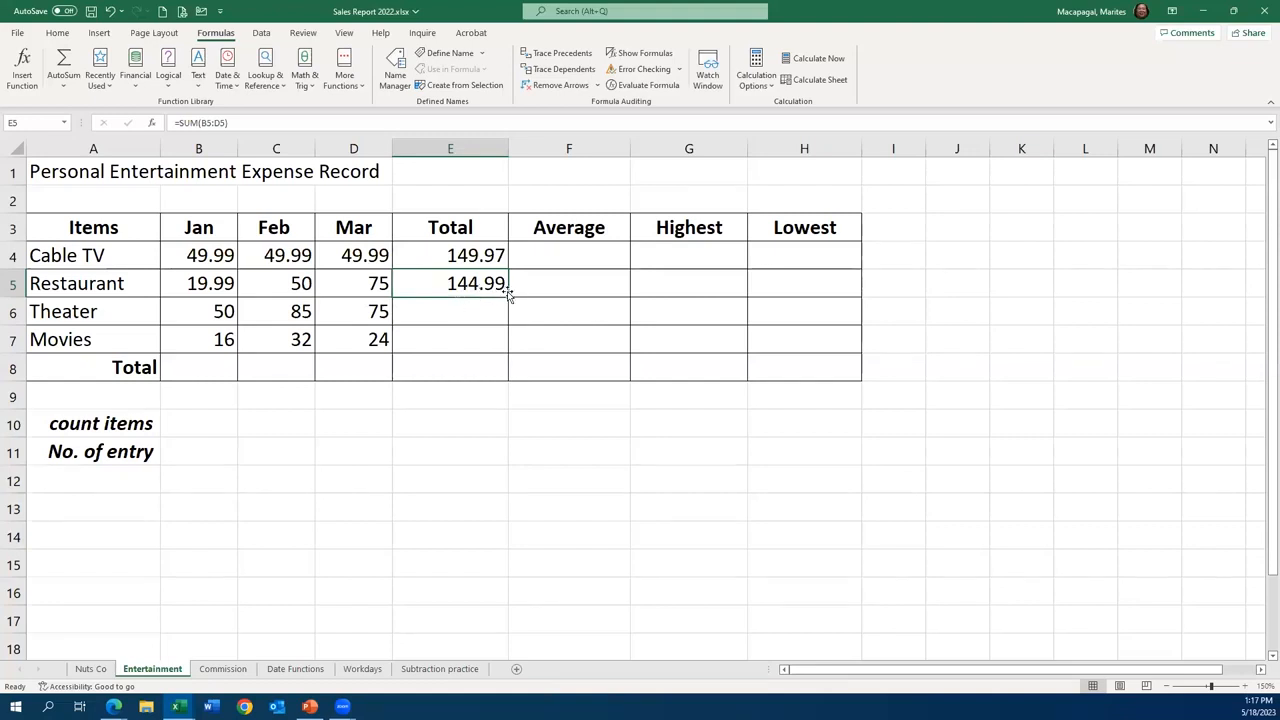
- Fill the SUM formula from E5 down through E7 and check the copied formulas in E6 and E7
drag(507, 296, 508, 352)
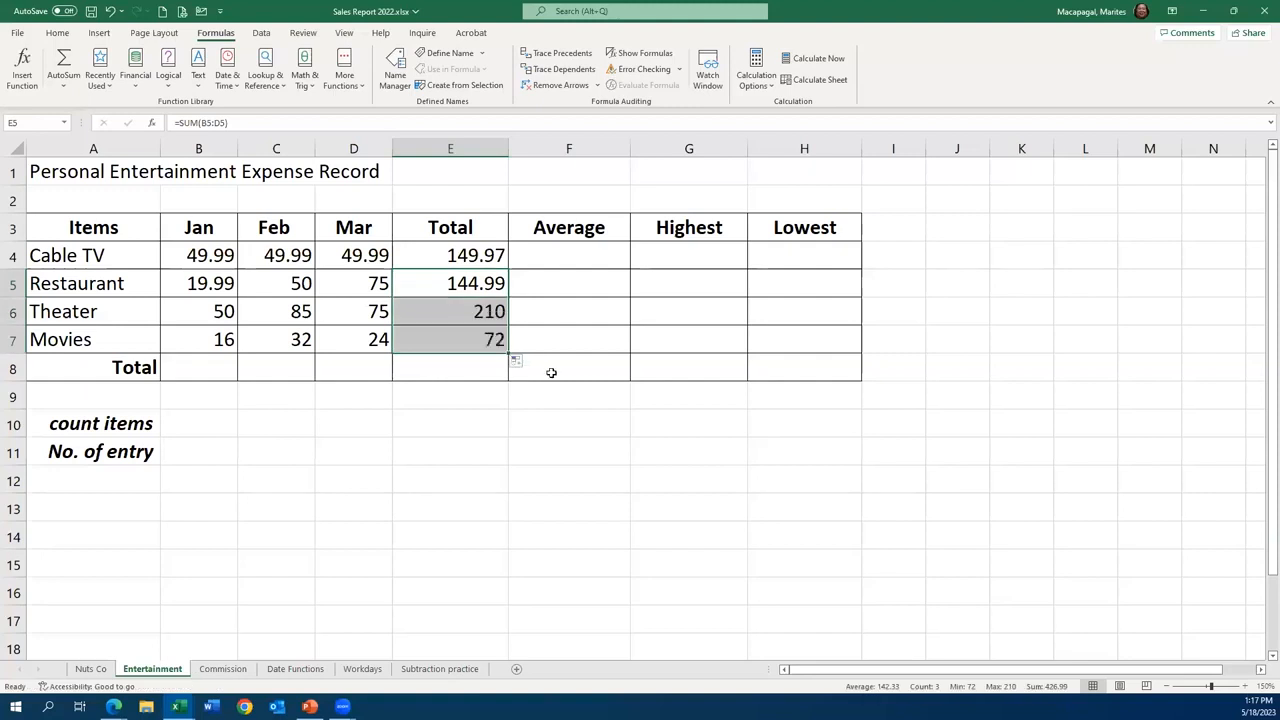
click(484, 315)
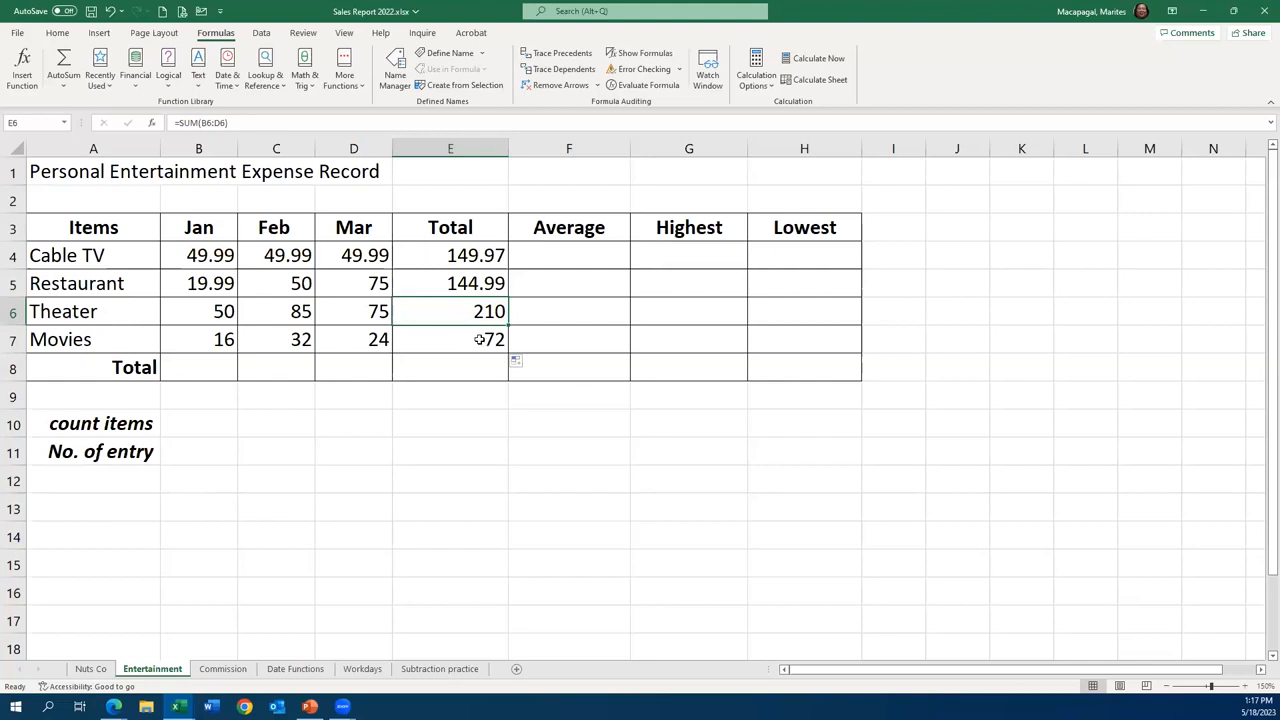
click(480, 339)
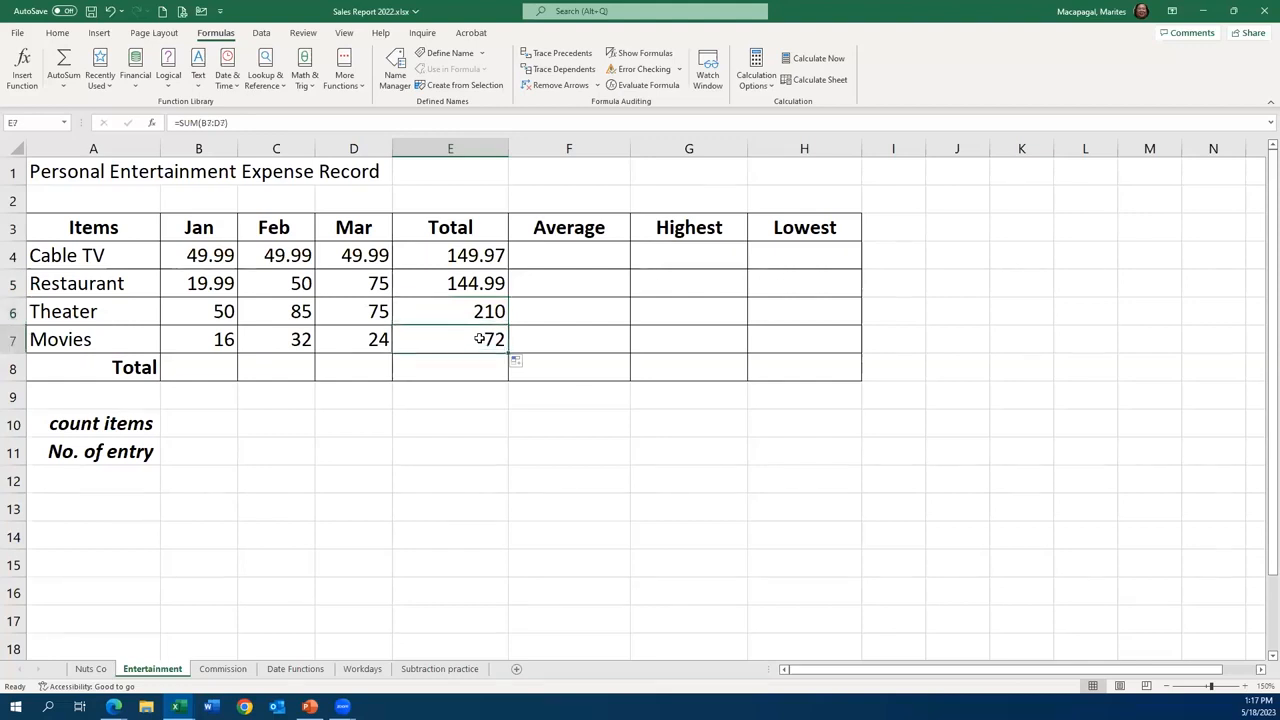
- Calculate the average Cable TV expense in cell F4 with the AVERAGE function over B4:D4
click(574, 257)
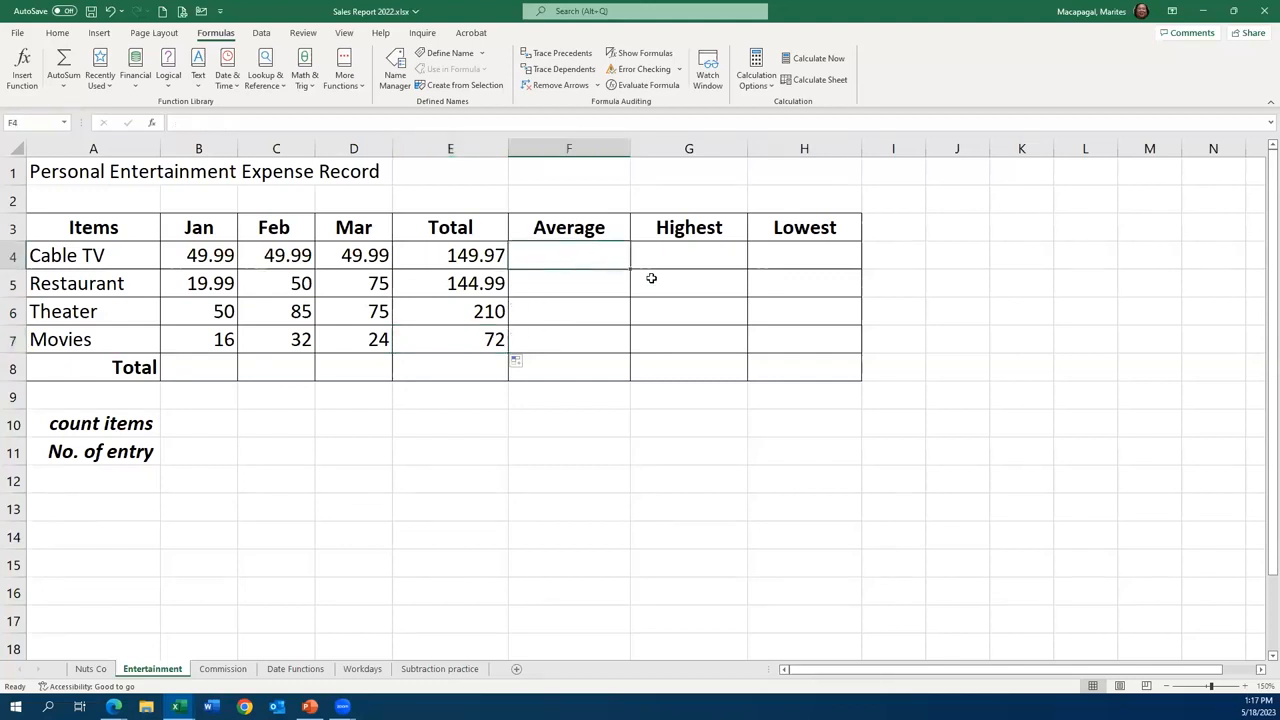
text(=)
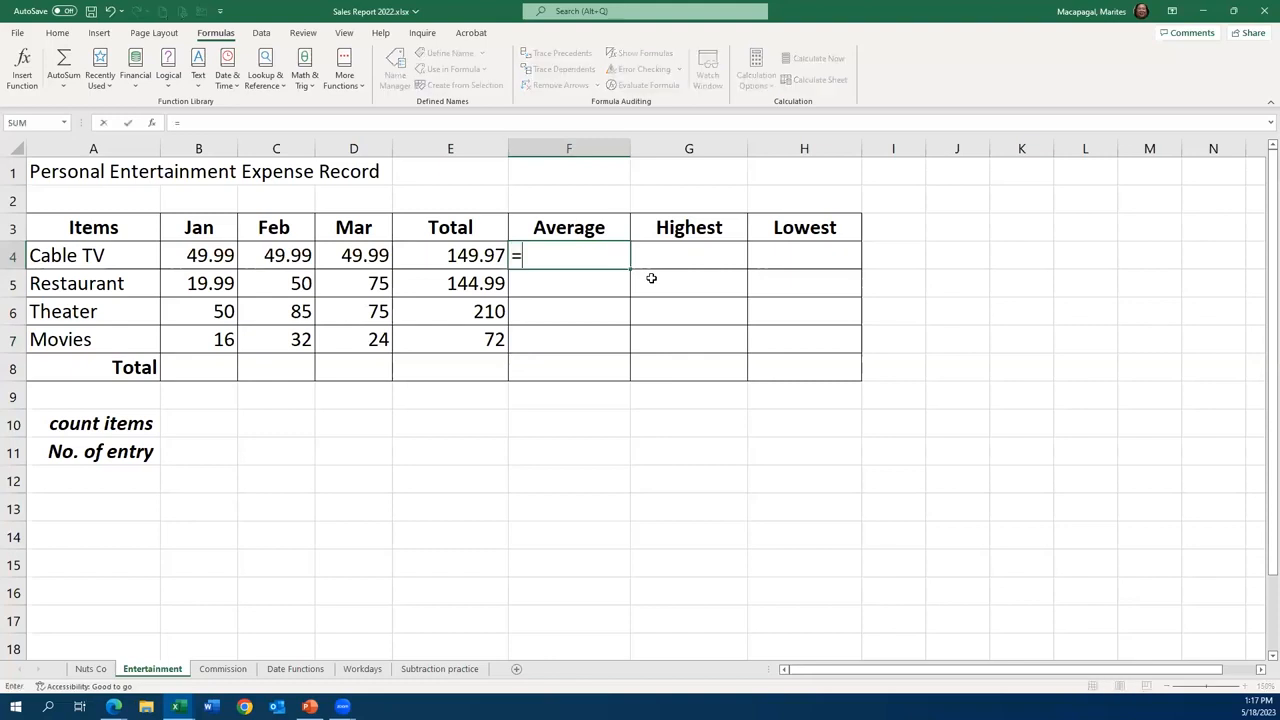
text(a)
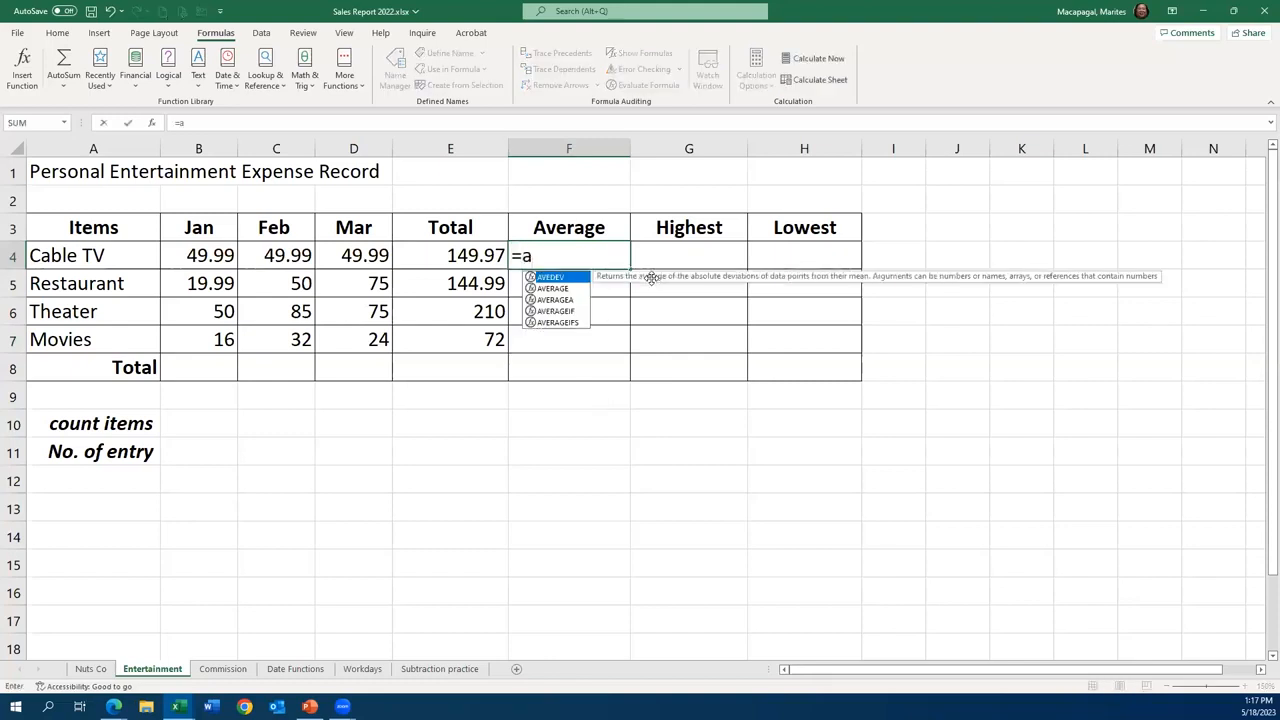
text(v)
double_click(565, 290)
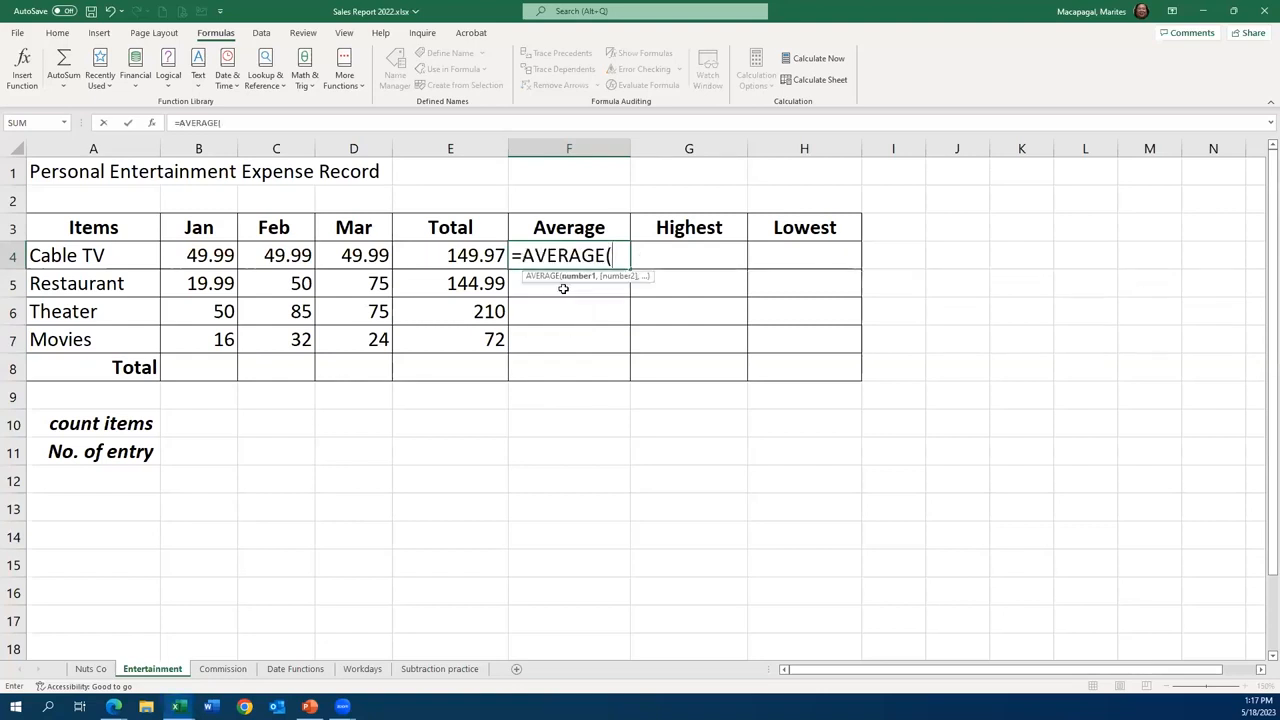
click(203, 255)
drag(203, 255, 352, 256)
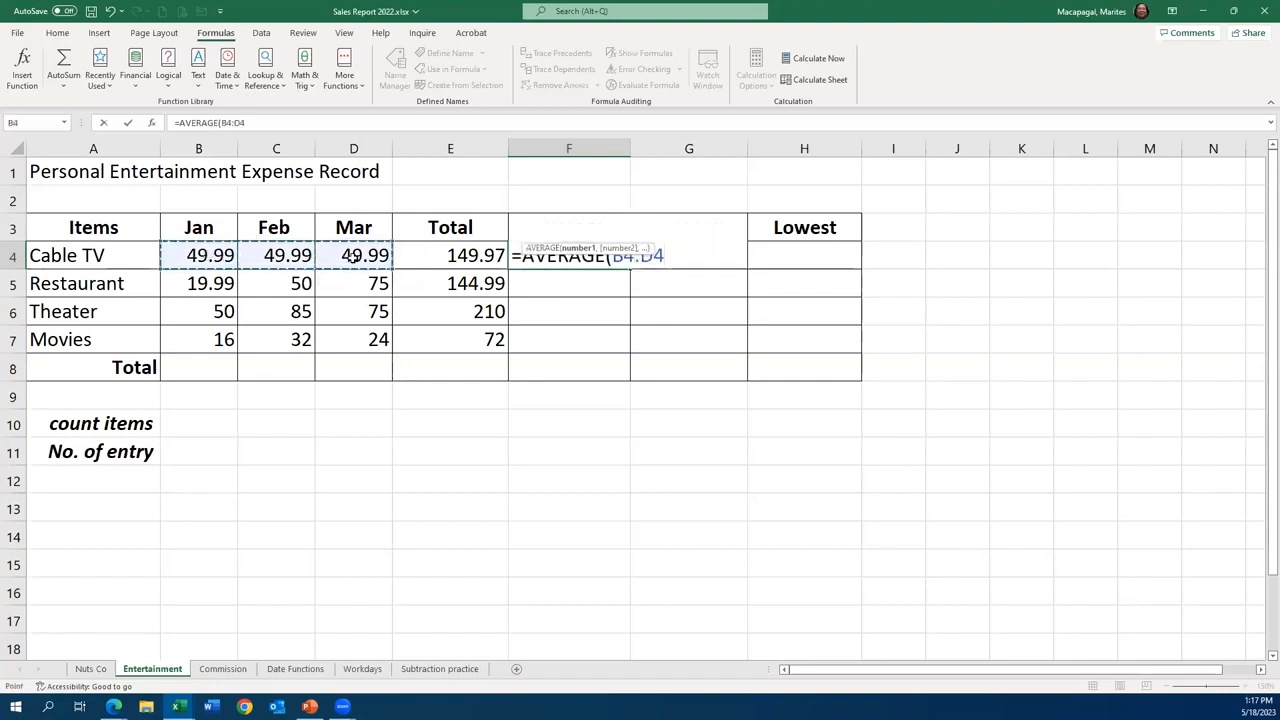
key(Return)
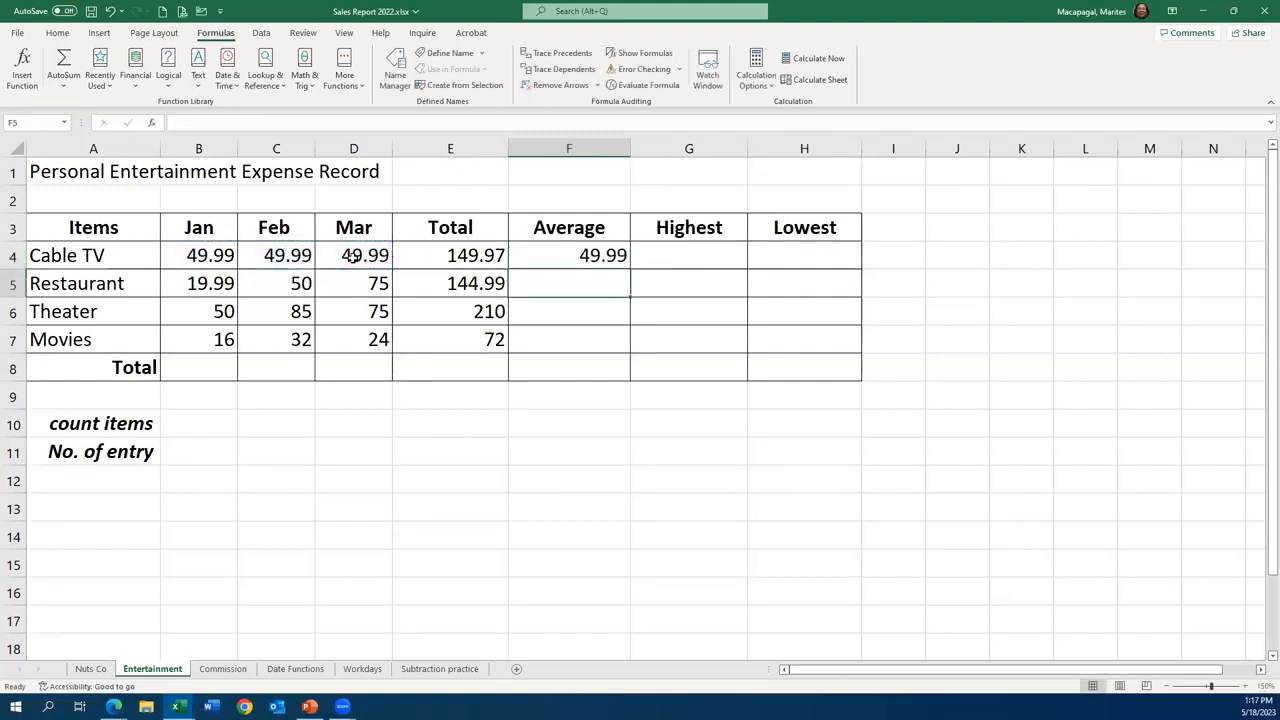
- Fill the AVERAGE formula from F4 down through F8, clear cell F8, and check the formula in F7
click(602, 257)
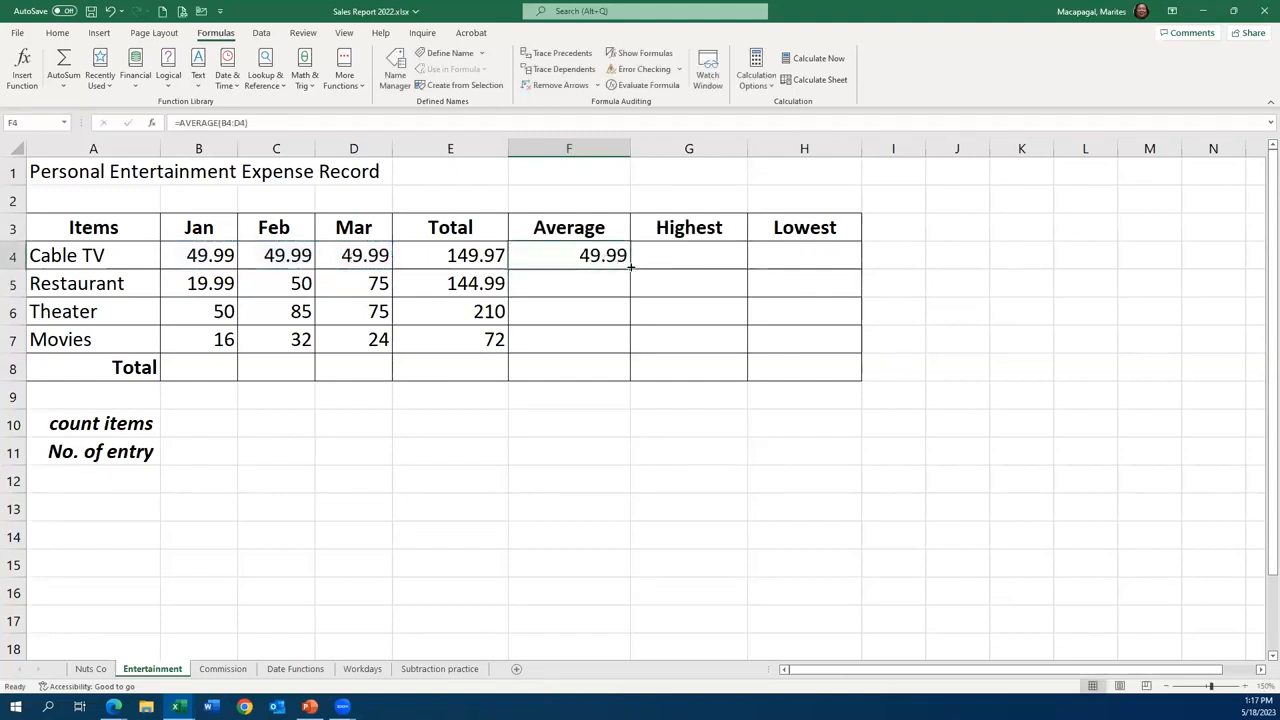
drag(630, 268, 632, 380)
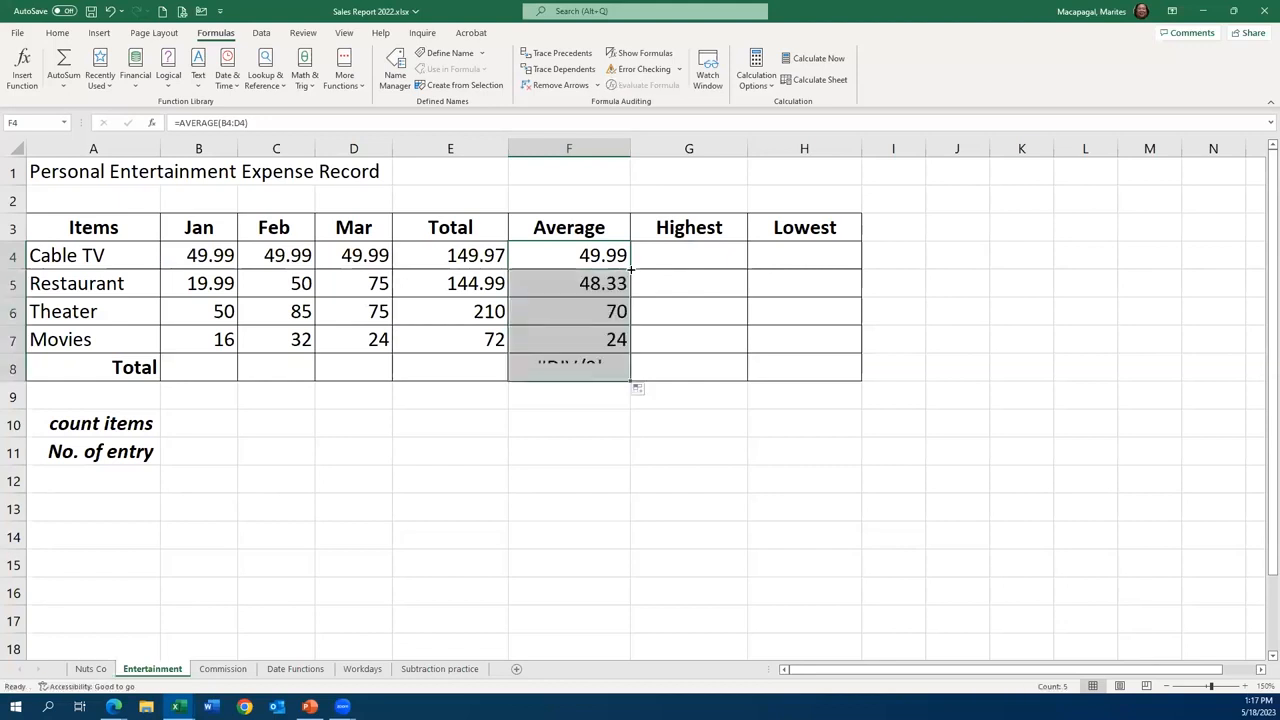
click(594, 370)
key(Delete)
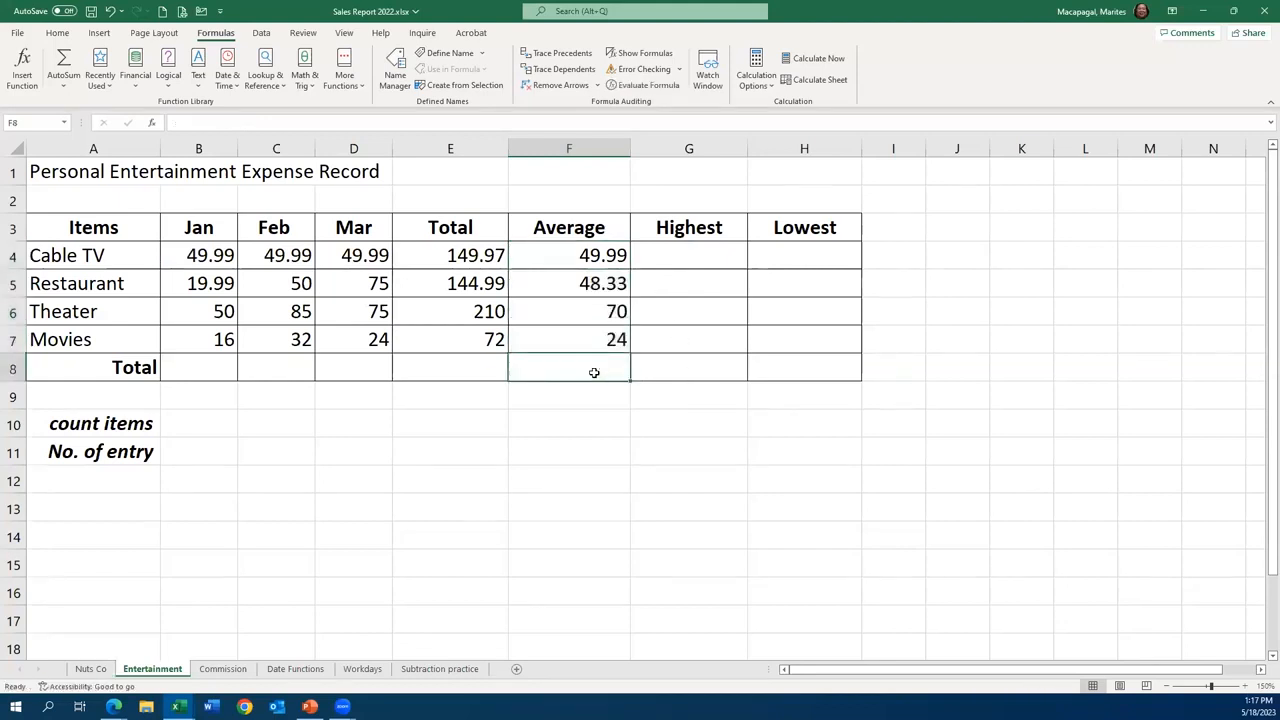
click(594, 340)
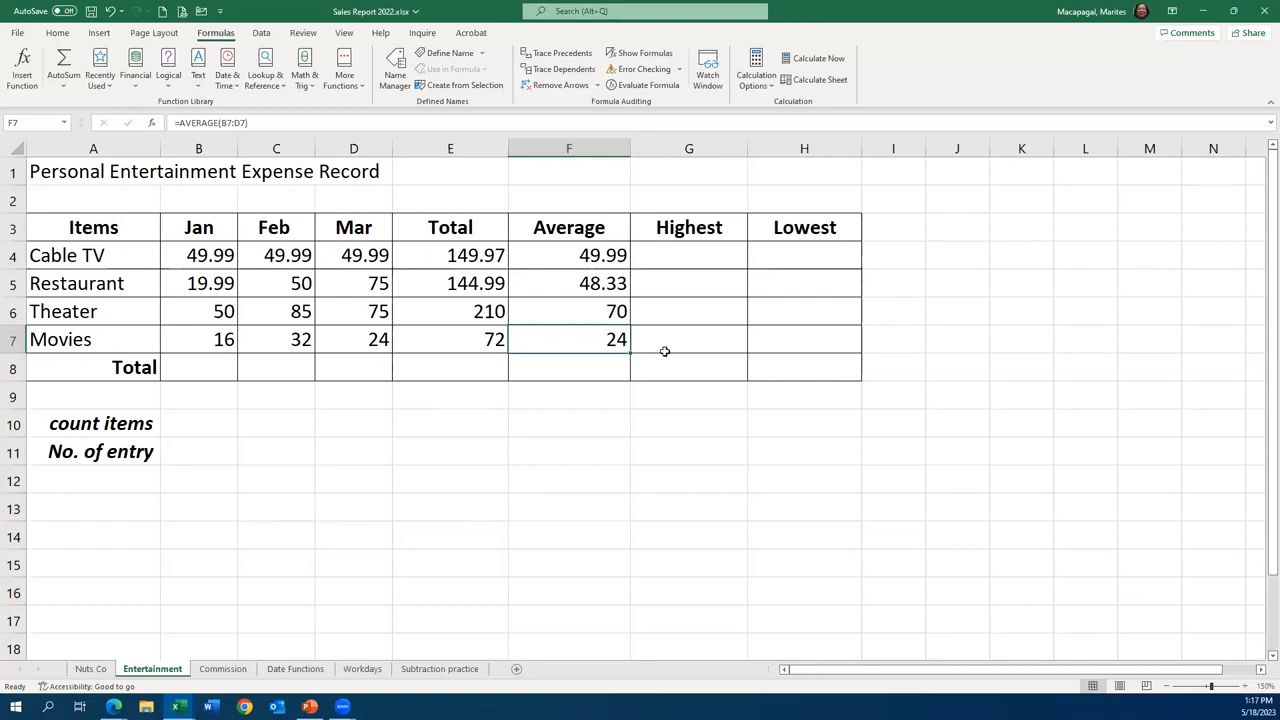
- Find the highest Cable TV expense in cell G4 with the MAX function over B4:D4
click(687, 252)
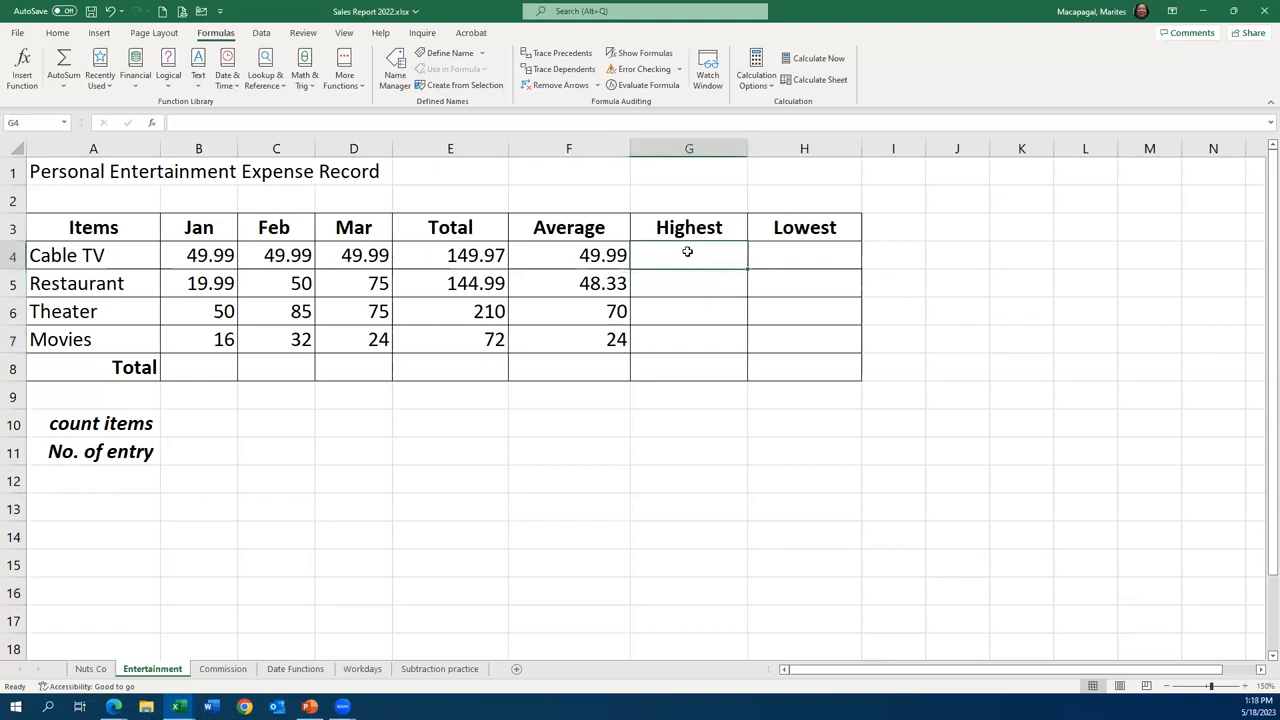
text(=m)
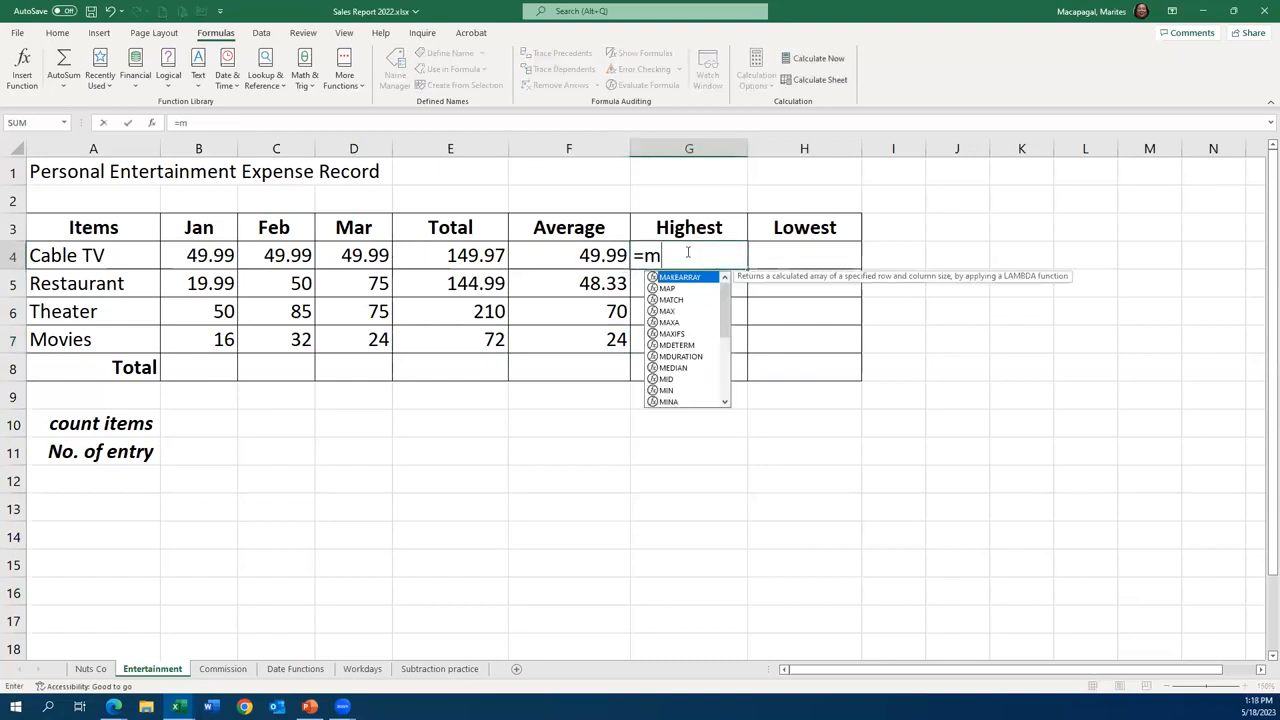
double_click(667, 311)
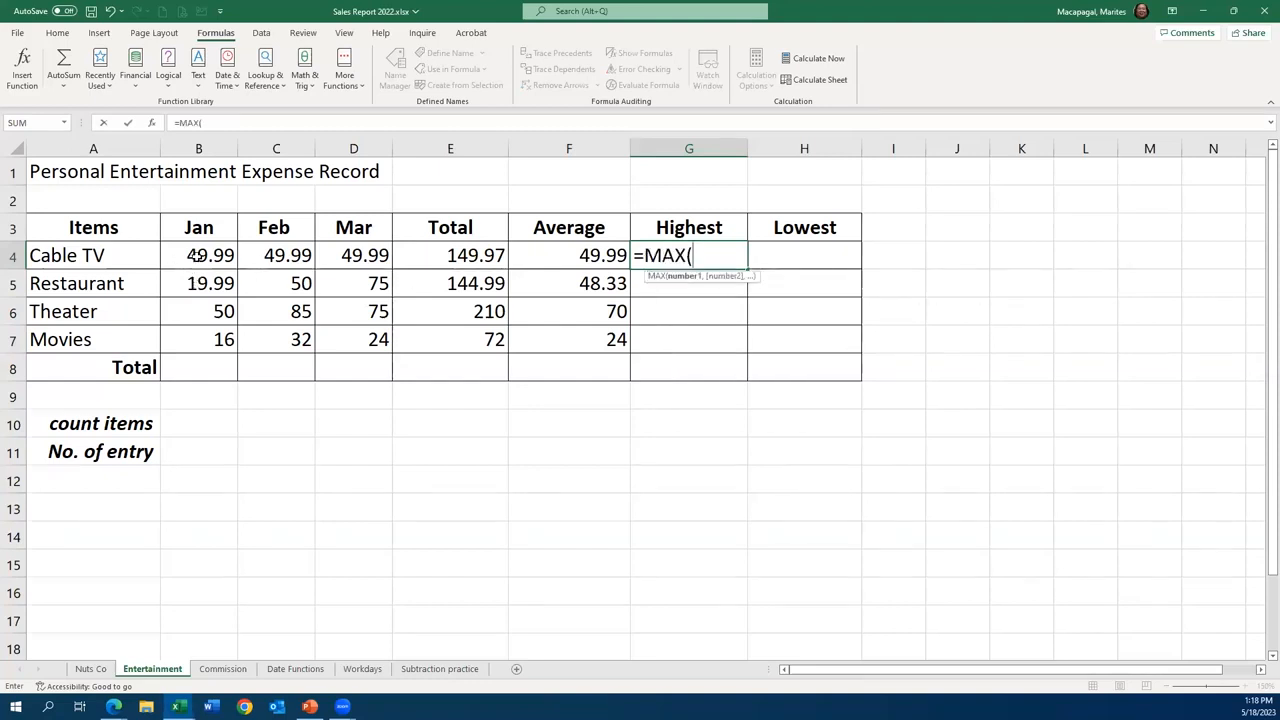
drag(196, 256, 350, 265)
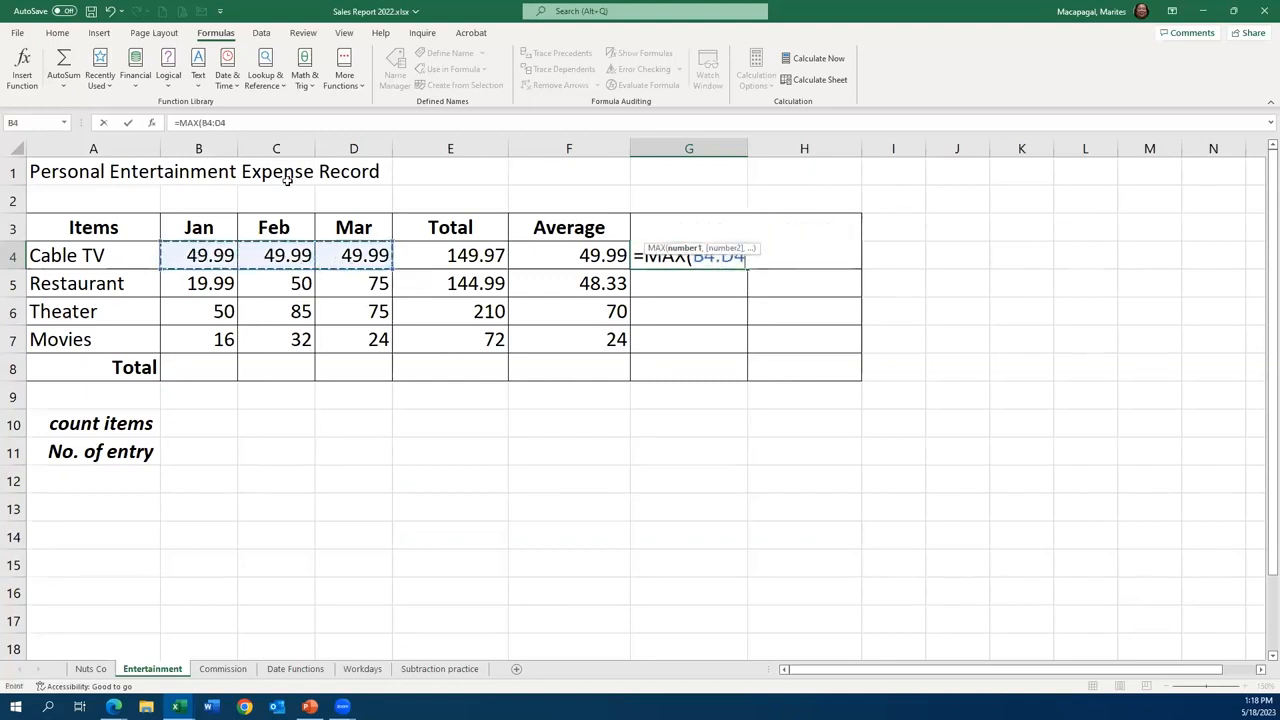
click(128, 124)
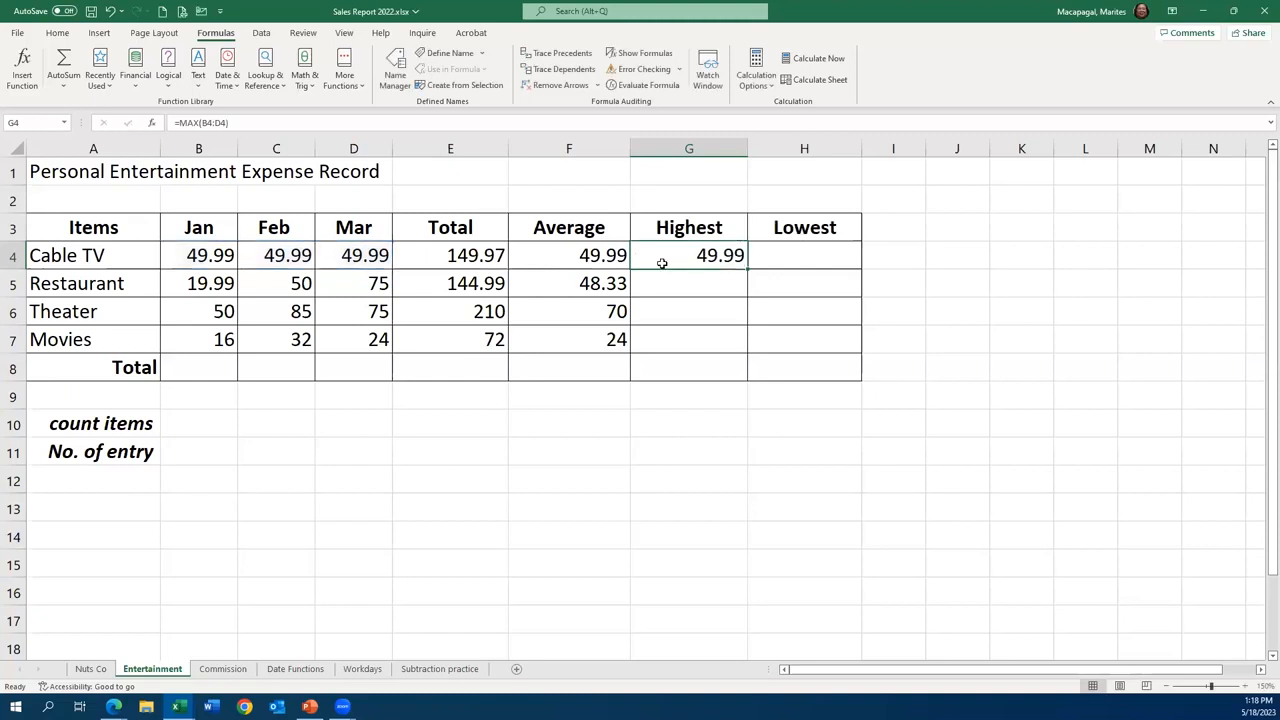
- Fill the MAX formula from G4 down through G7 and check the results against the monthly Restaurant, Theater and Movies values
drag(747, 268, 738, 344)
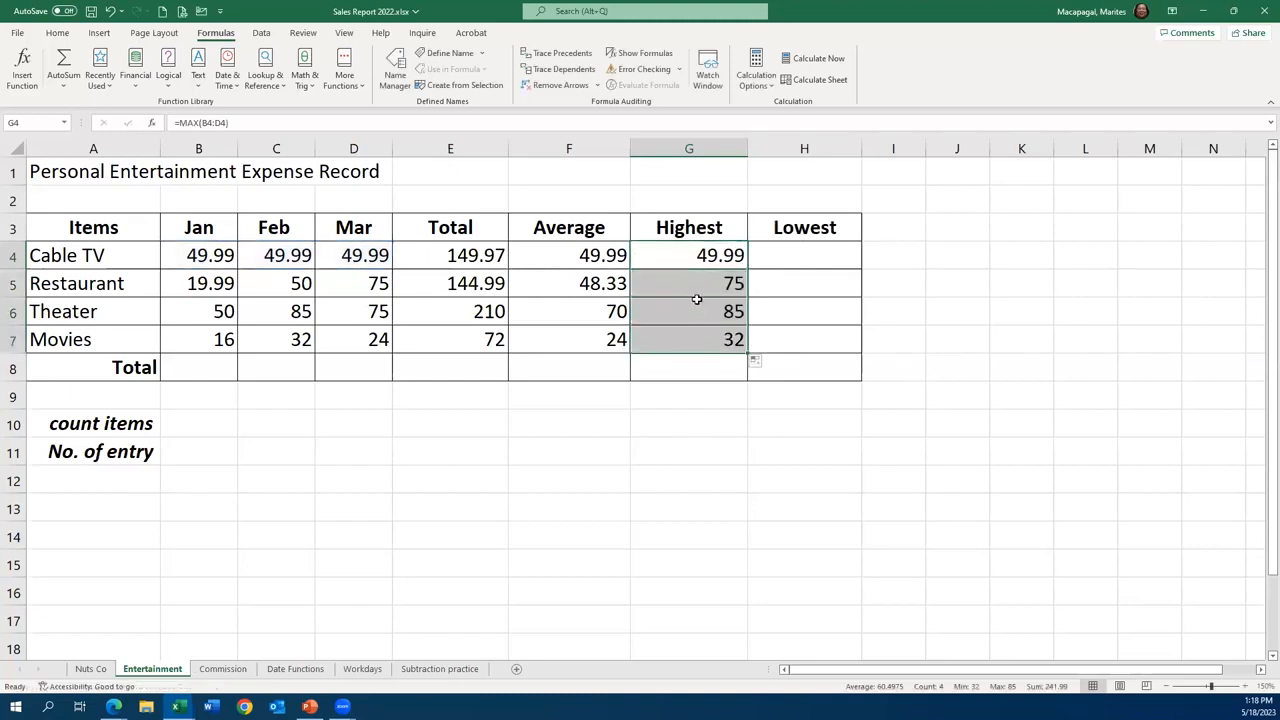
click(370, 285)
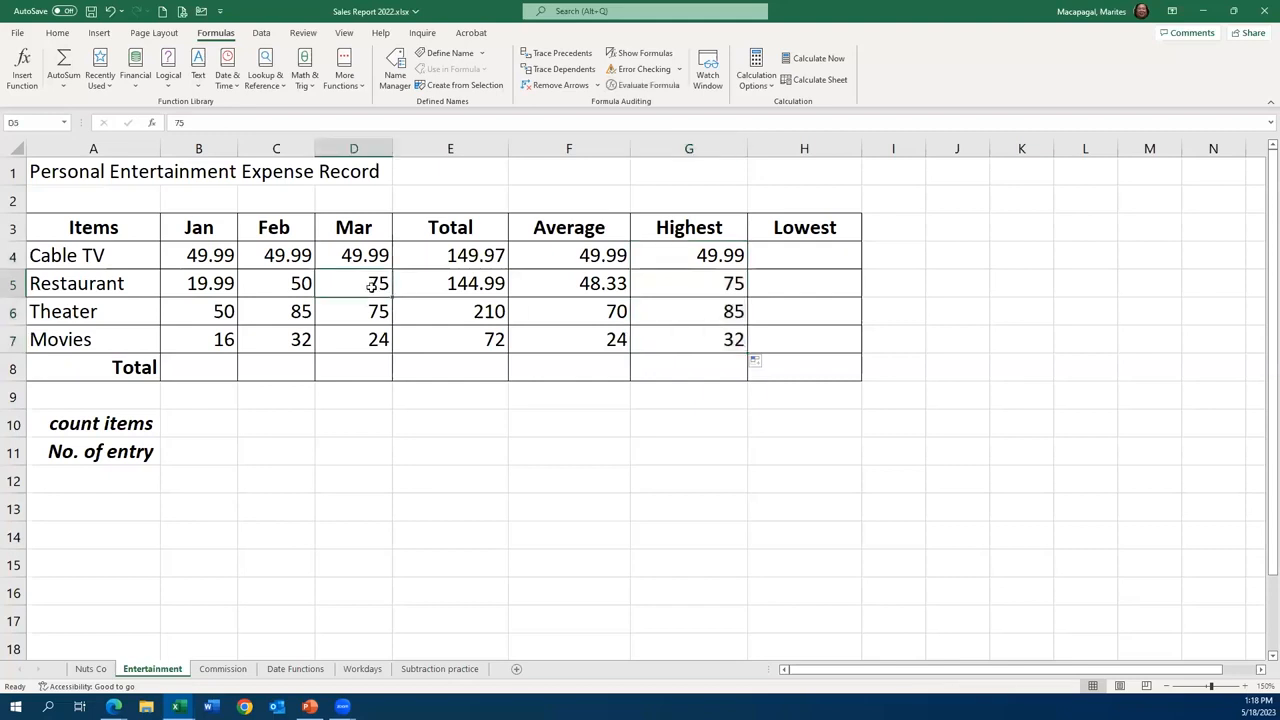
click(708, 313)
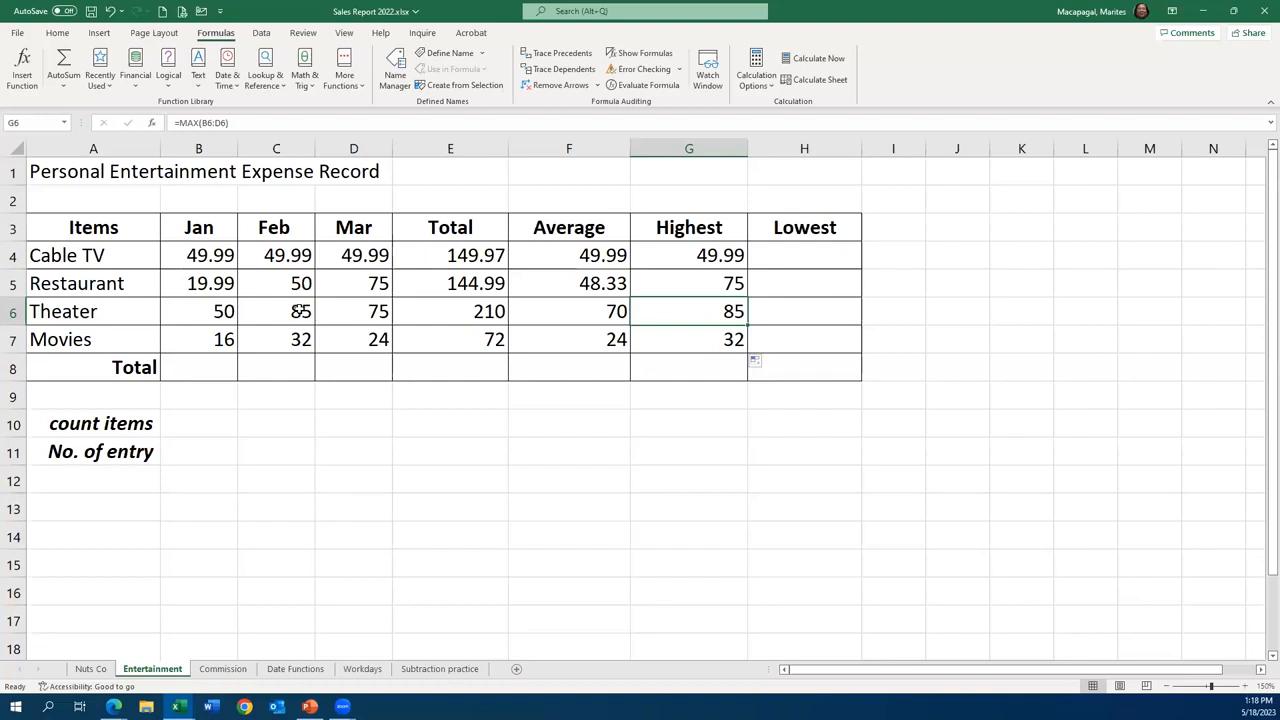
click(300, 310)
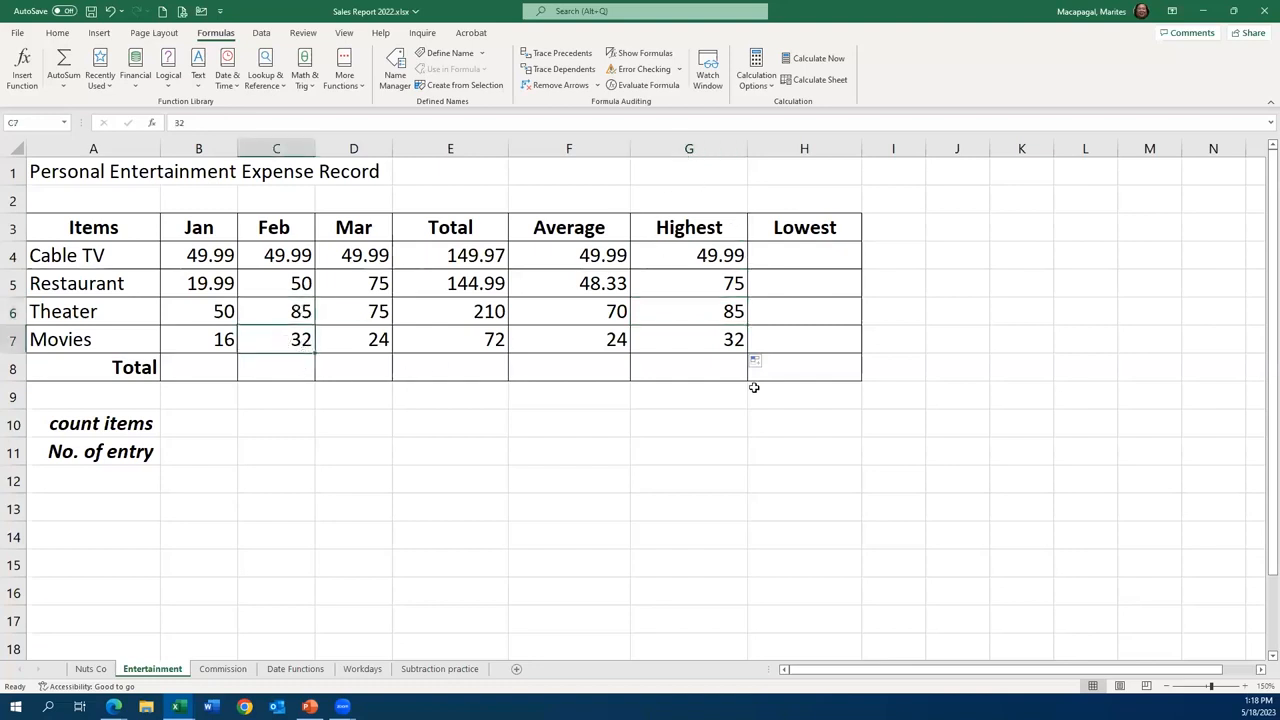
- Find the lowest Cable TV expense in cell H4 with the MIN function over B4:D4 and fill the formula down through H7
click(823, 257)
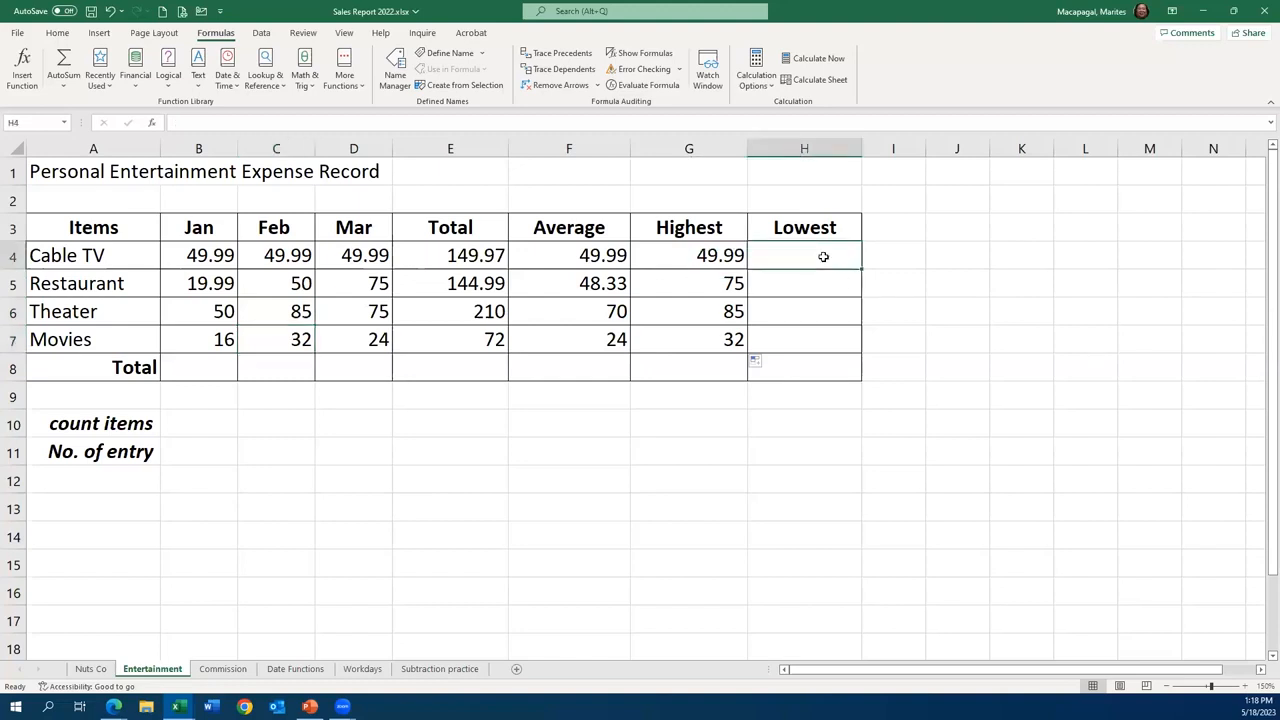
text(=)
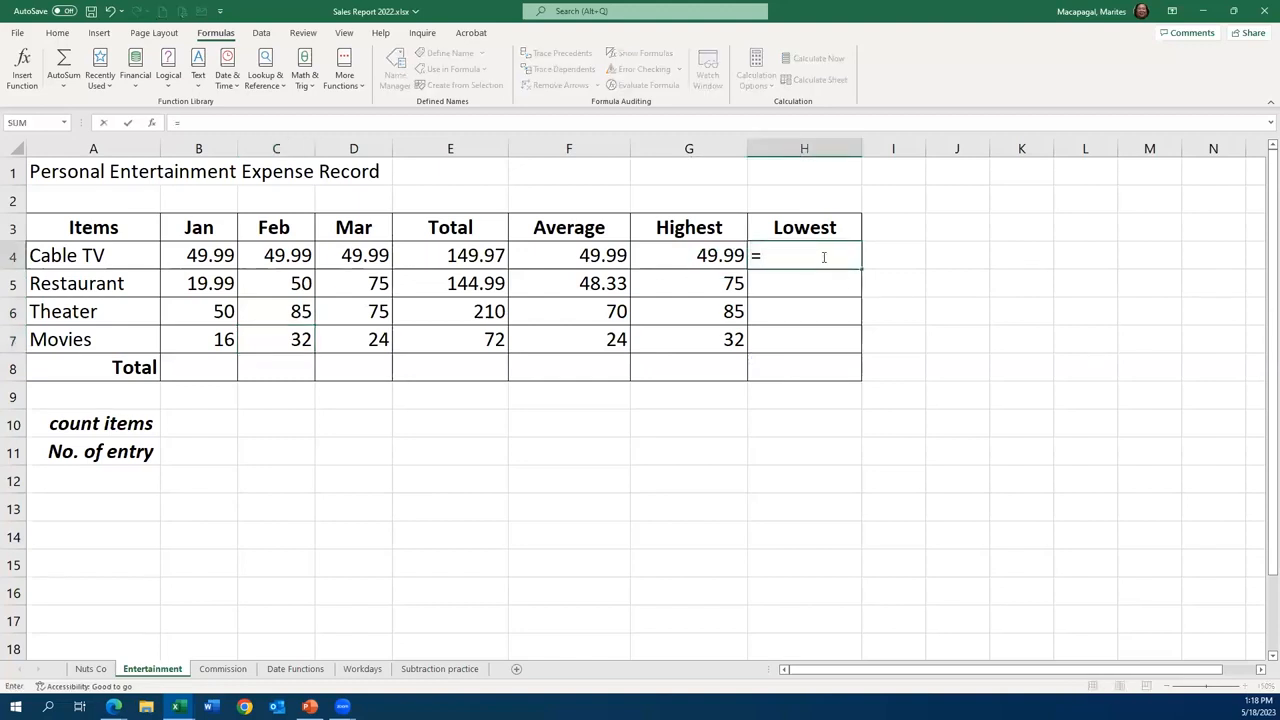
text(min)
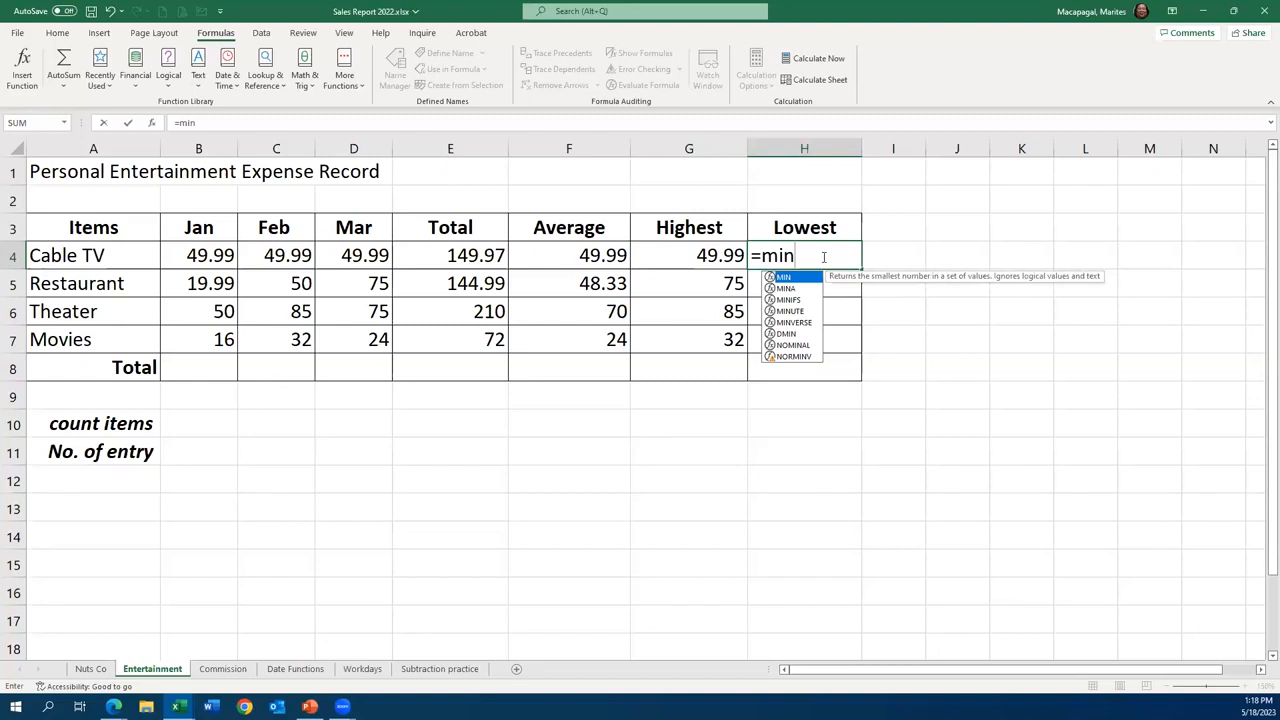
key(Tab)
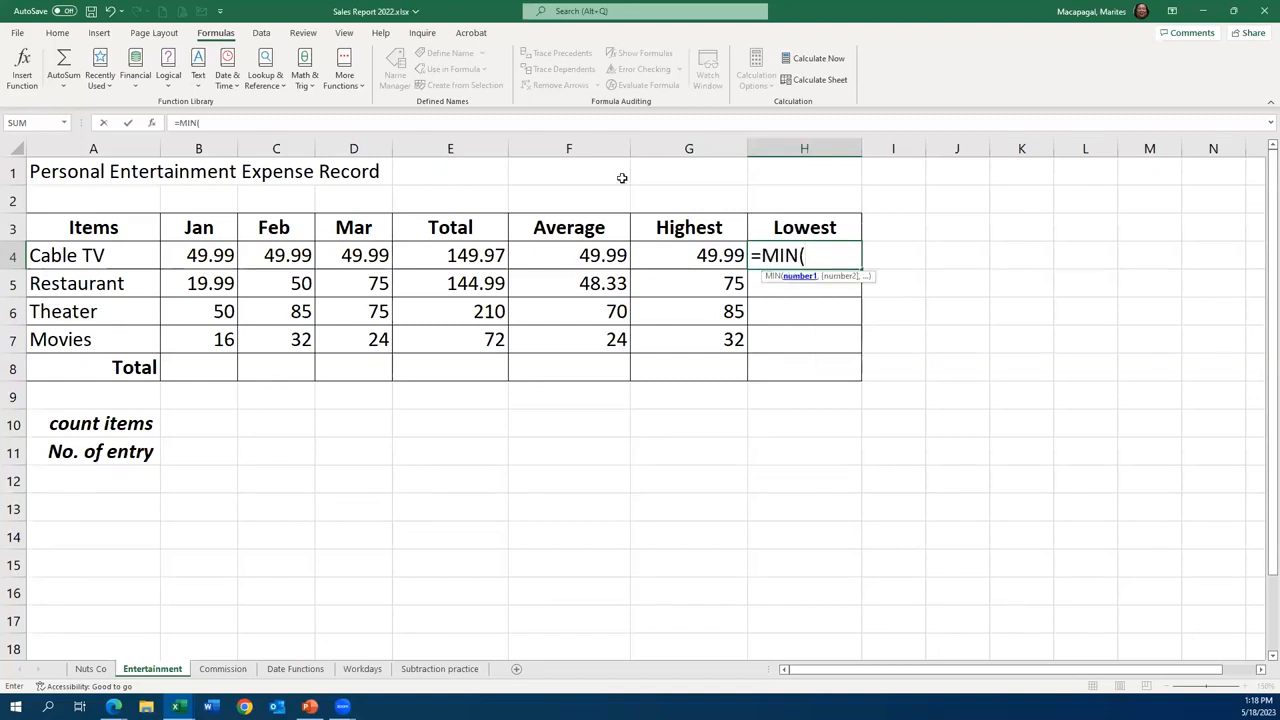
drag(199, 250, 334, 255)
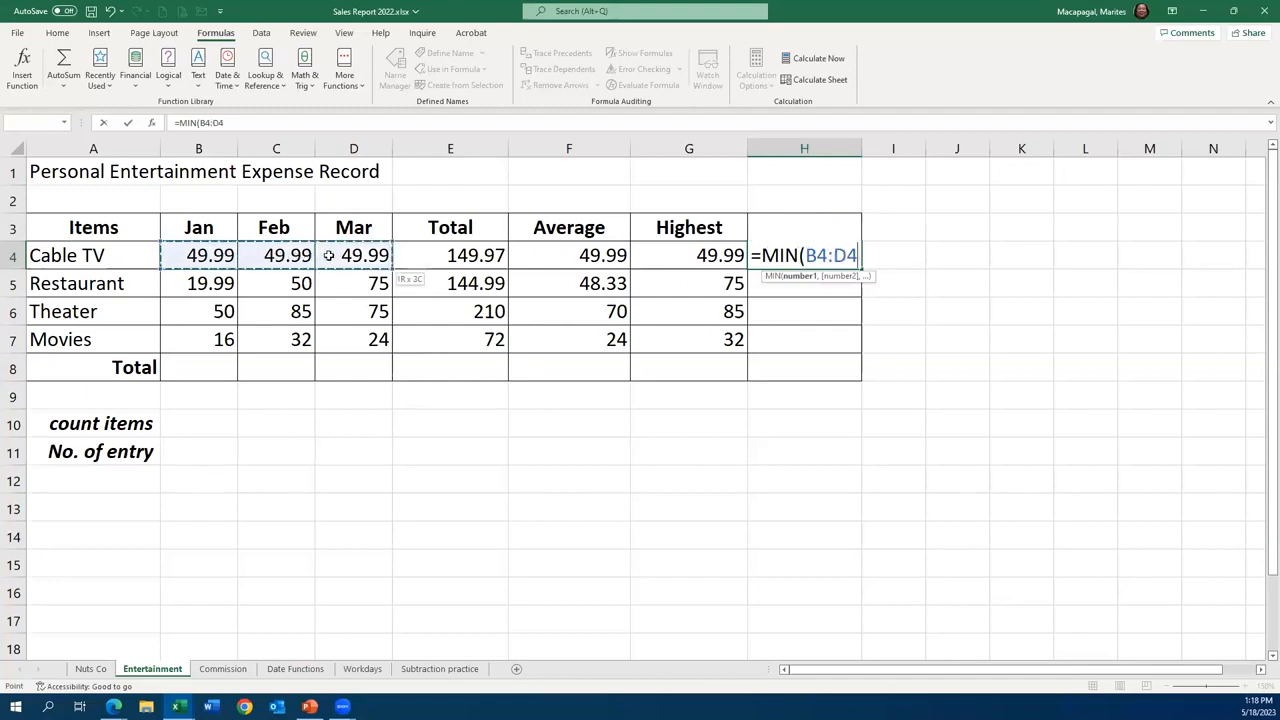
click(129, 124)
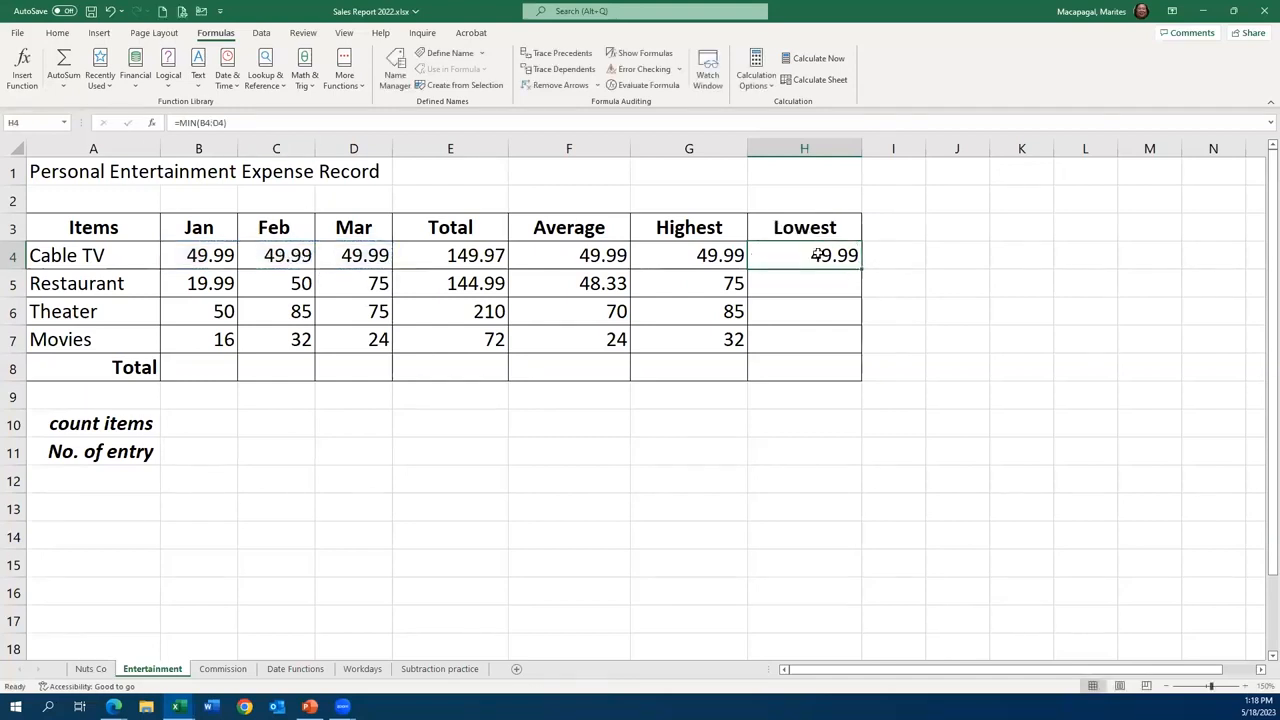
drag(862, 269, 872, 370)
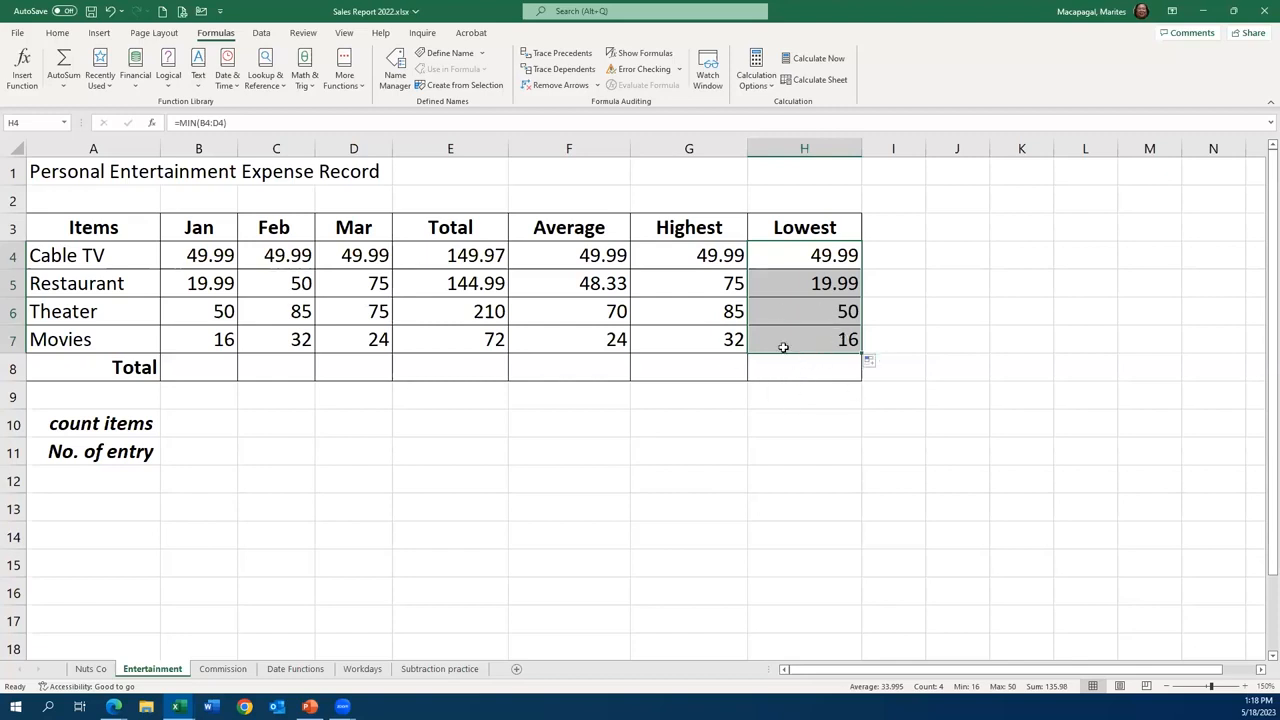
- Total the January expenses in cell B8 with AutoSum over B4:B7 and fill the formula across through E8
click(201, 367)
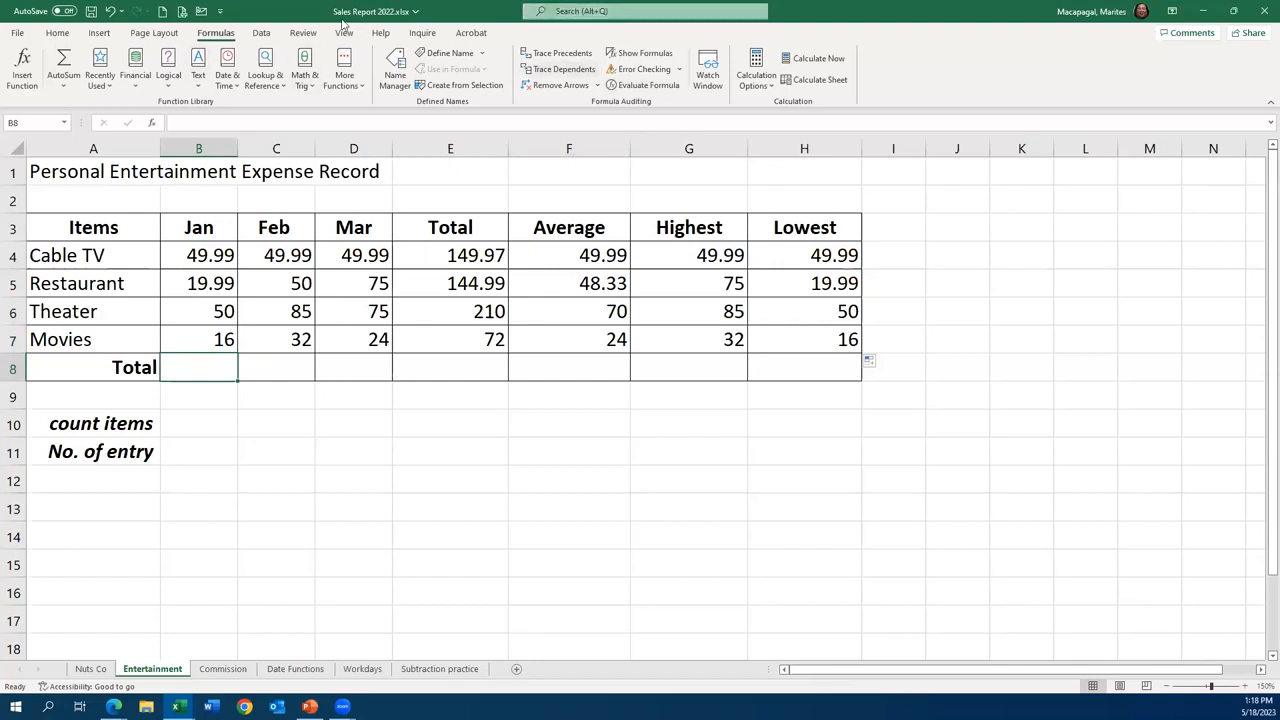
click(63, 64)
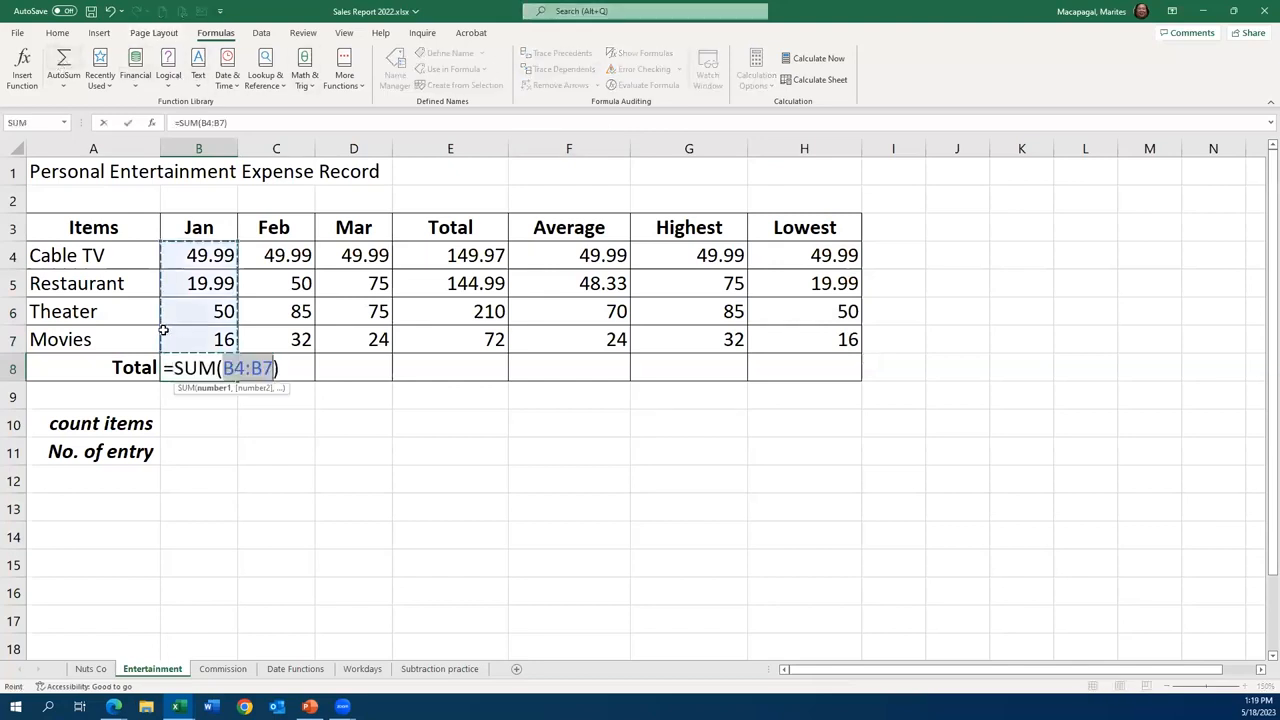
click(126, 122)
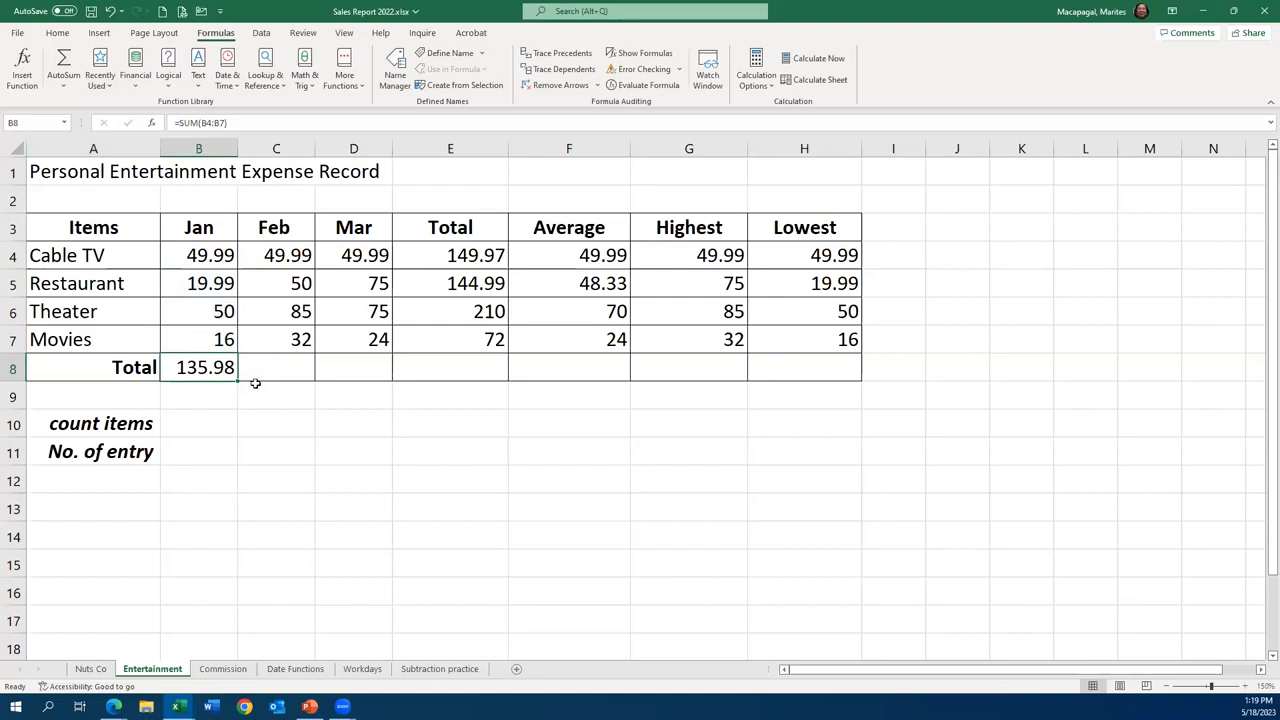
drag(235, 378, 471, 374)
- Count the numeric January entries in cell B10 with the COUNT function over B4:B7
click(202, 423)
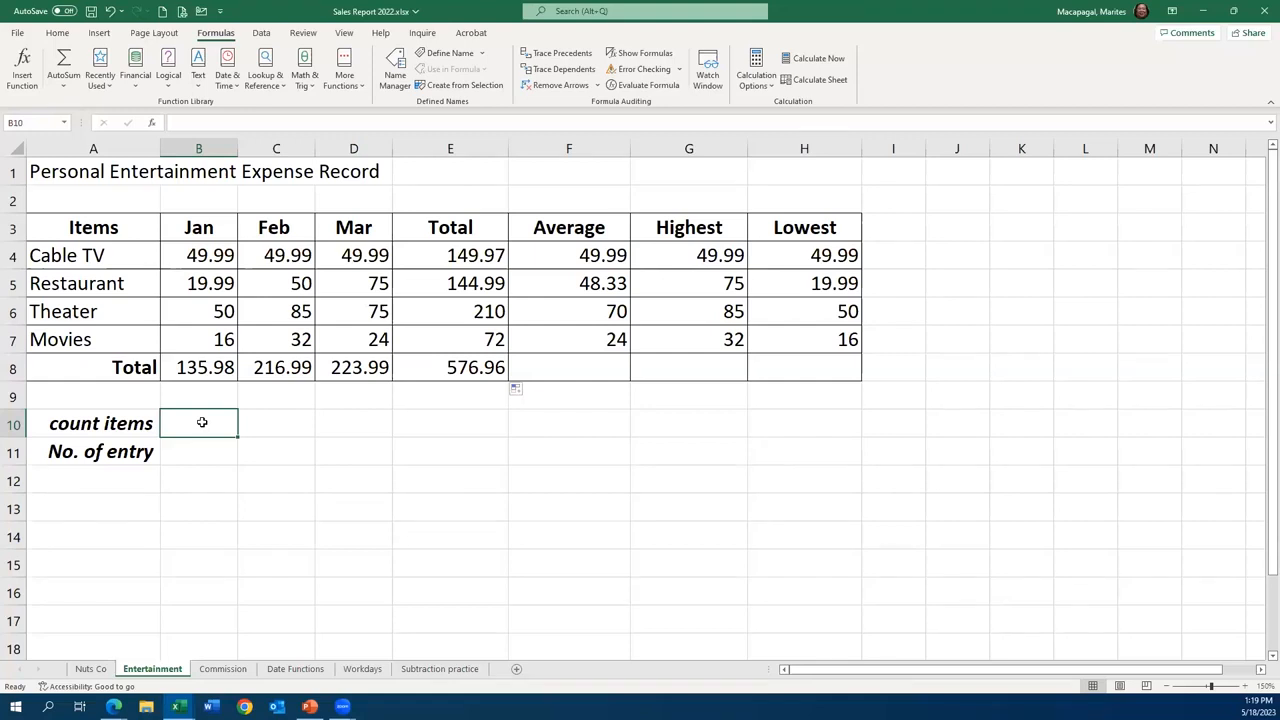
text(=co)
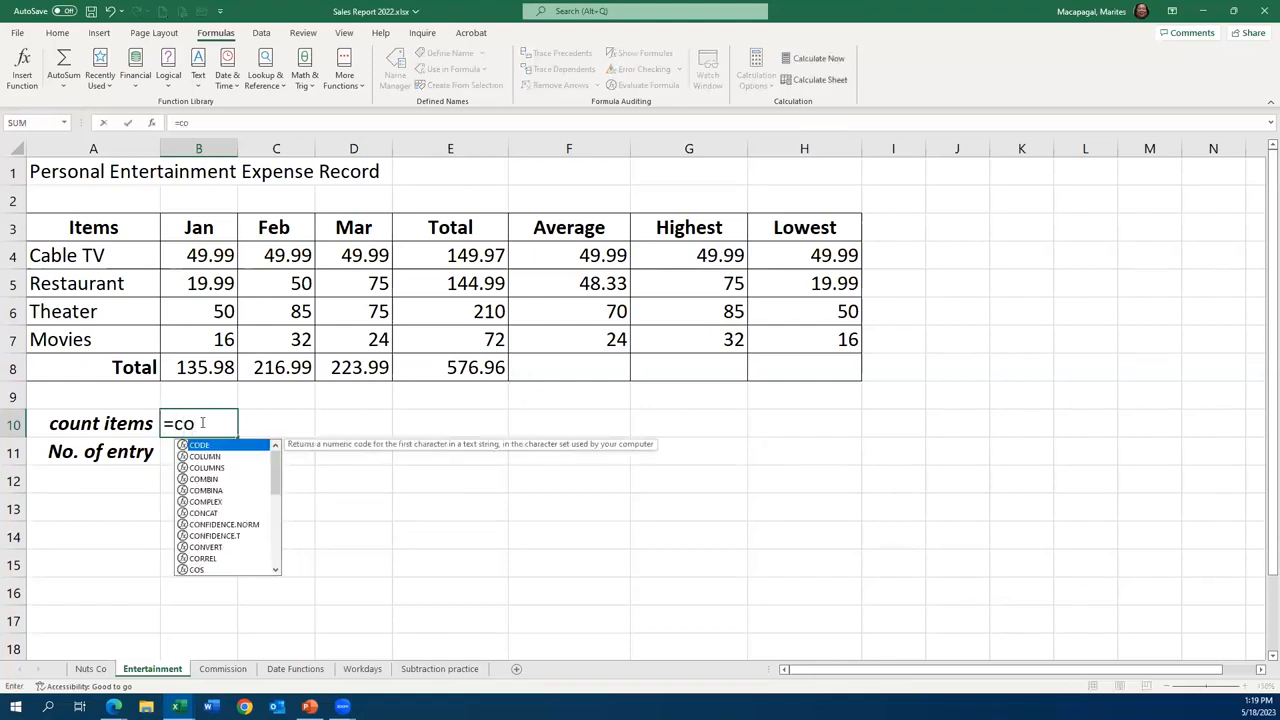
text(un)
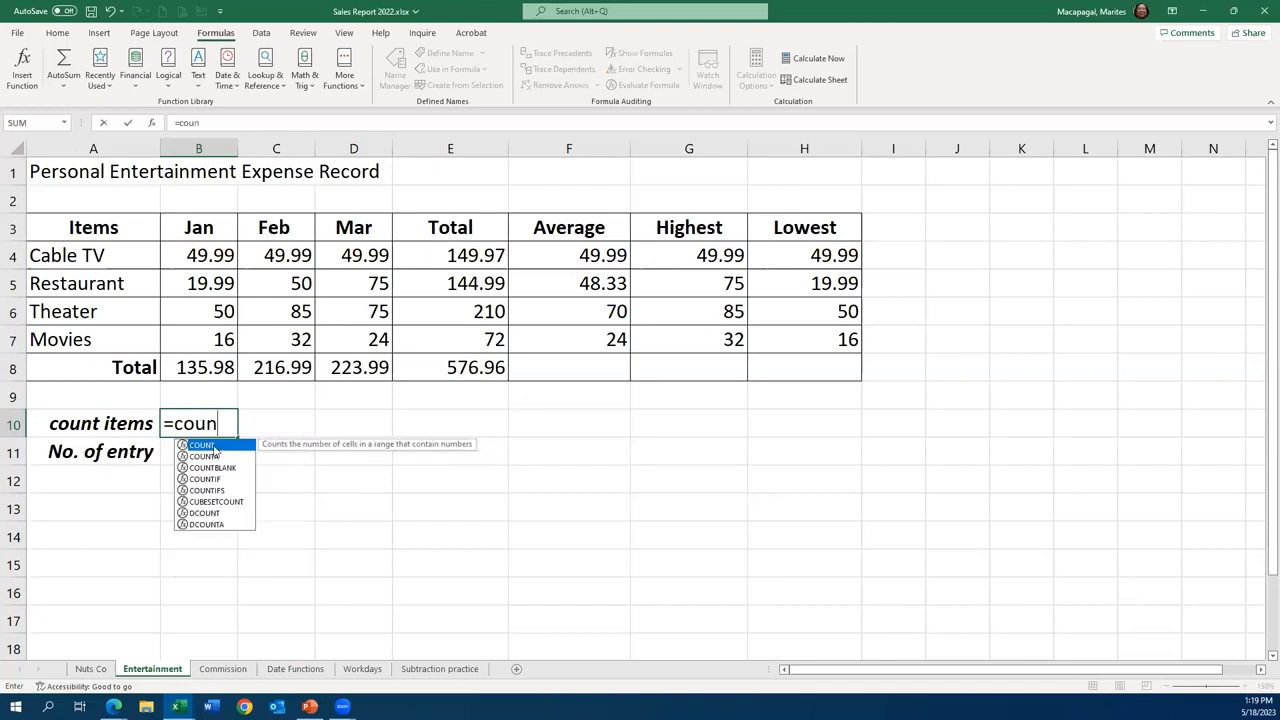
double_click(214, 447)
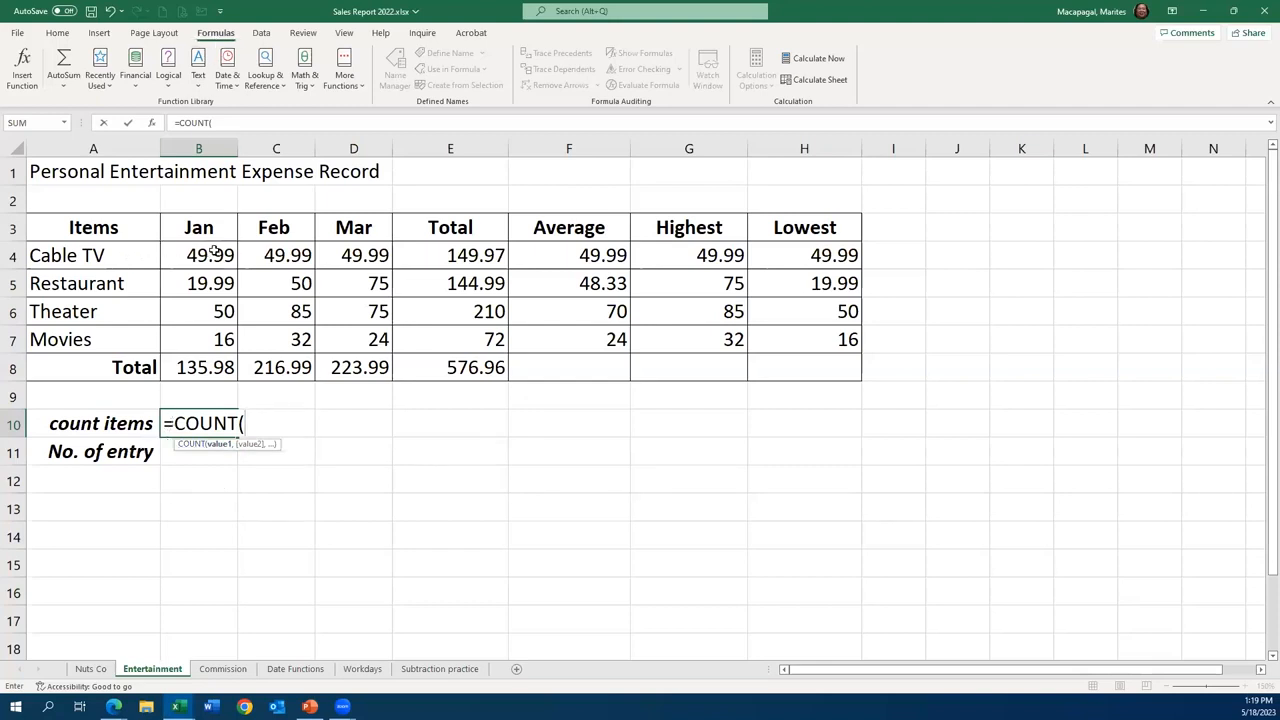
drag(213, 252, 227, 343)
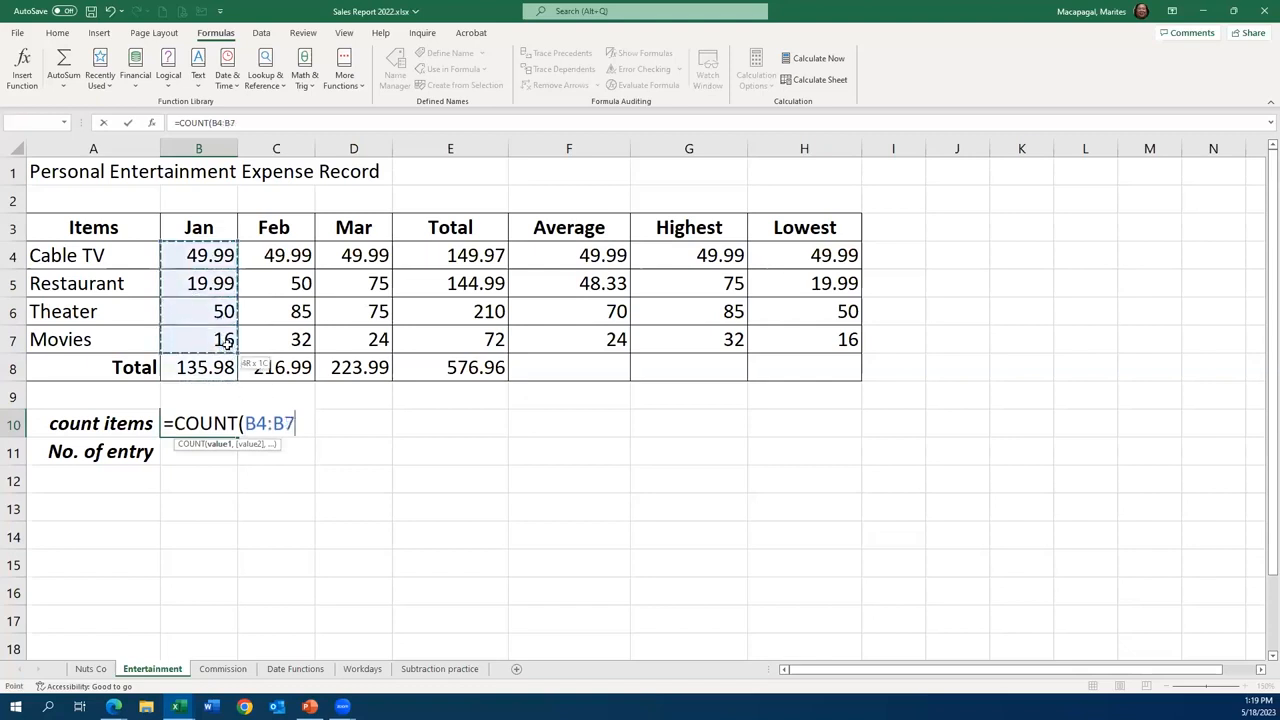
click(133, 122)
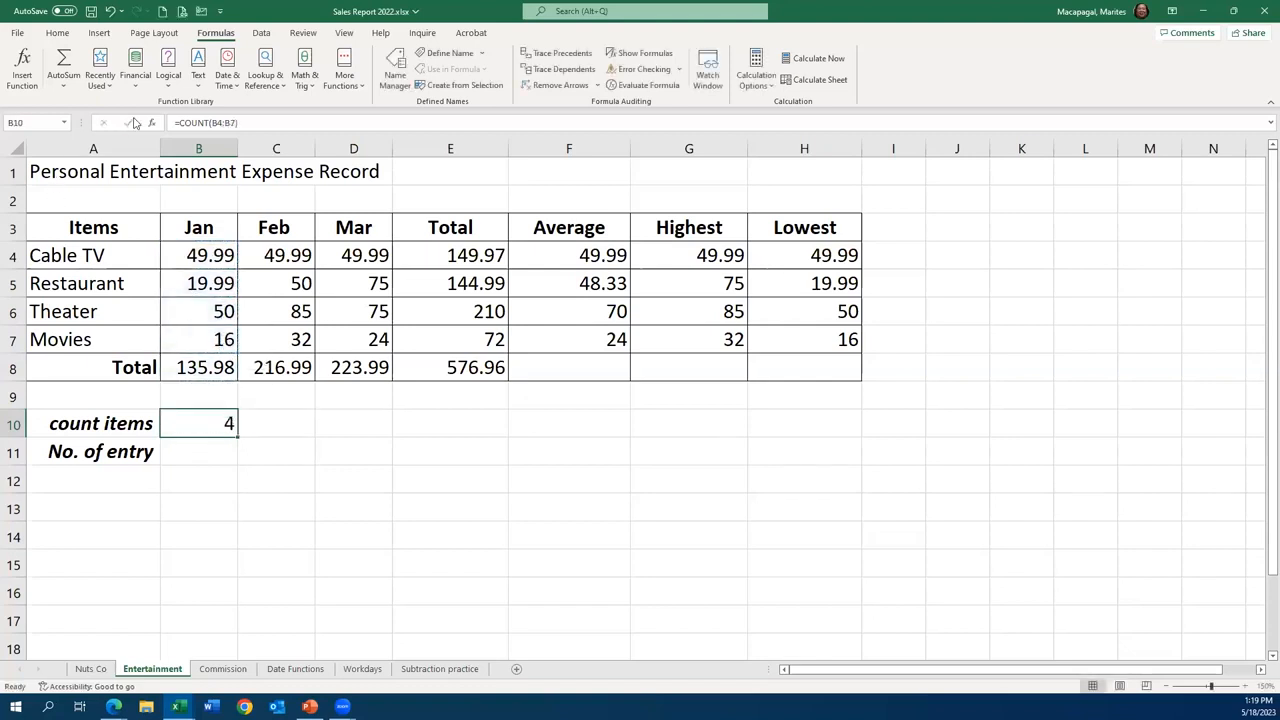
- Count the non-empty item names in cell B11 with the COUNTA function over A4:A7
click(199, 455)
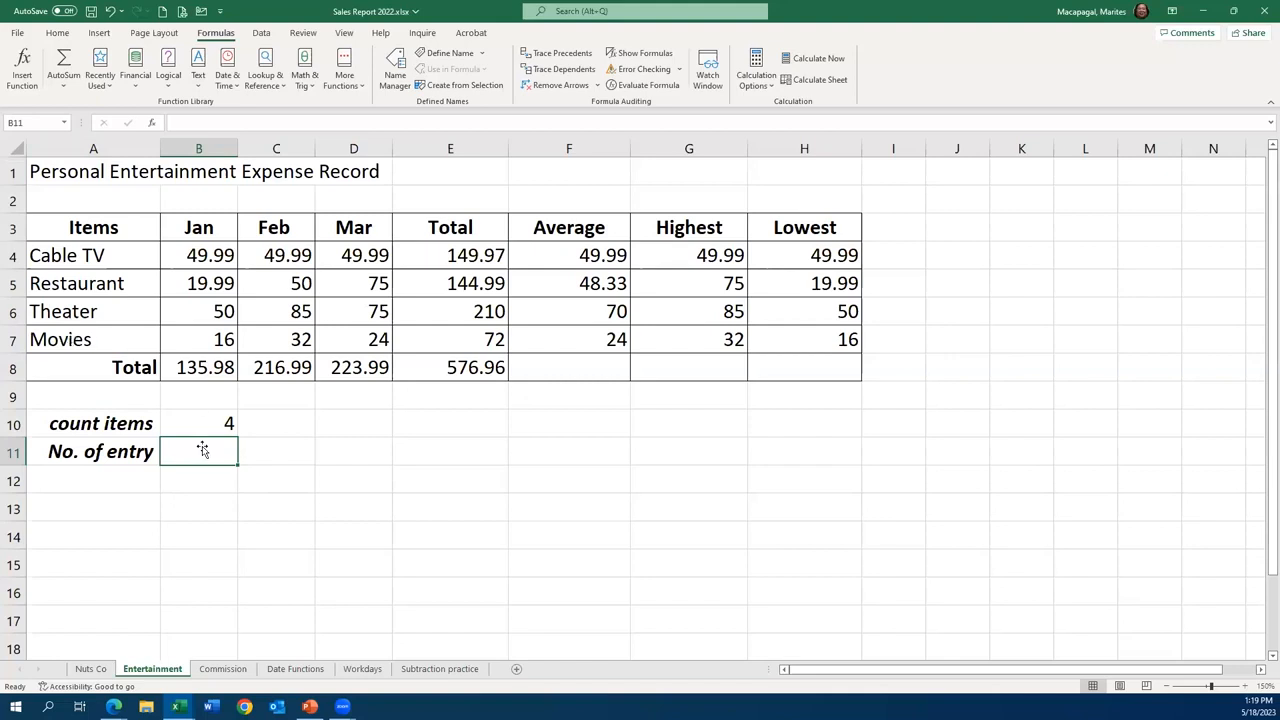
text(=)
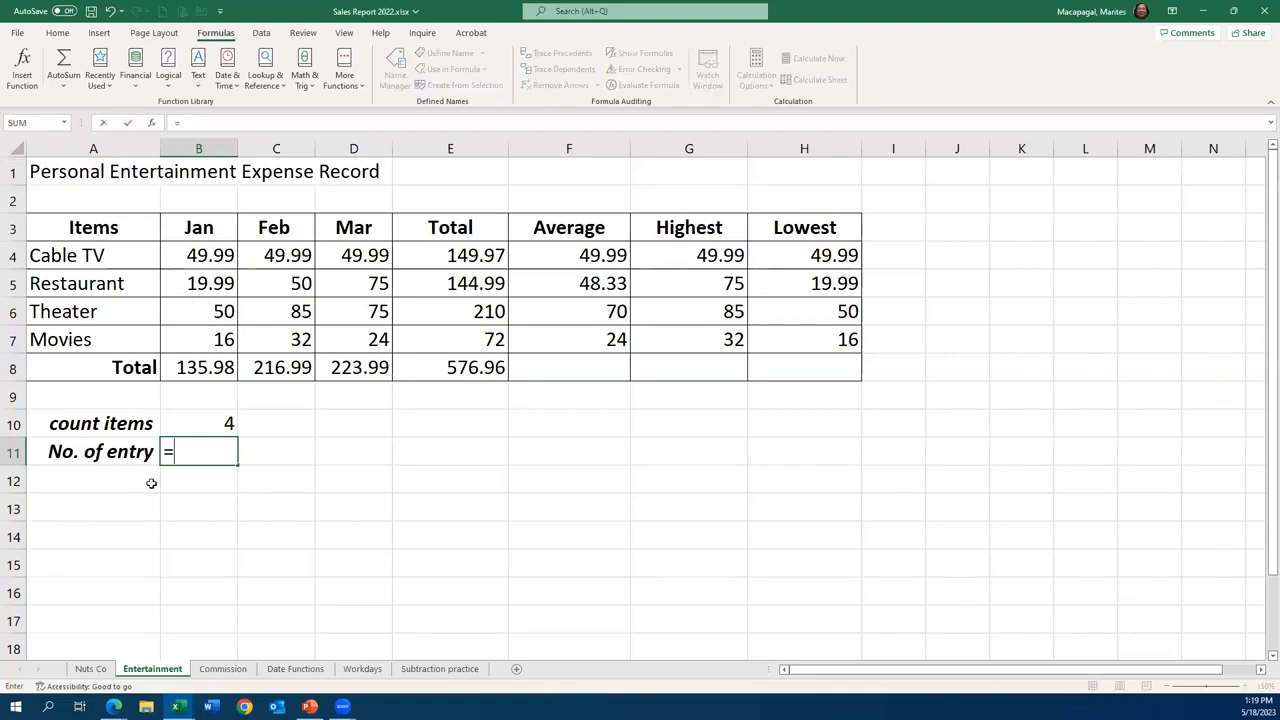
text(cou)
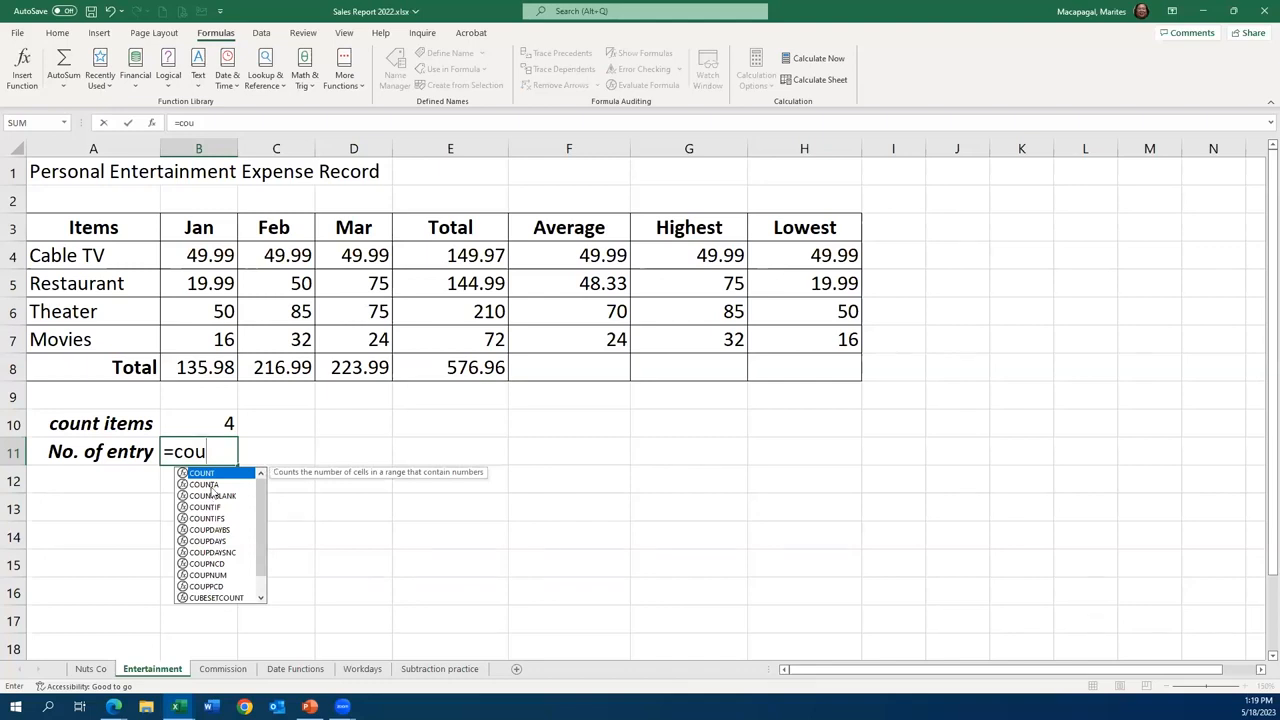
click(211, 487)
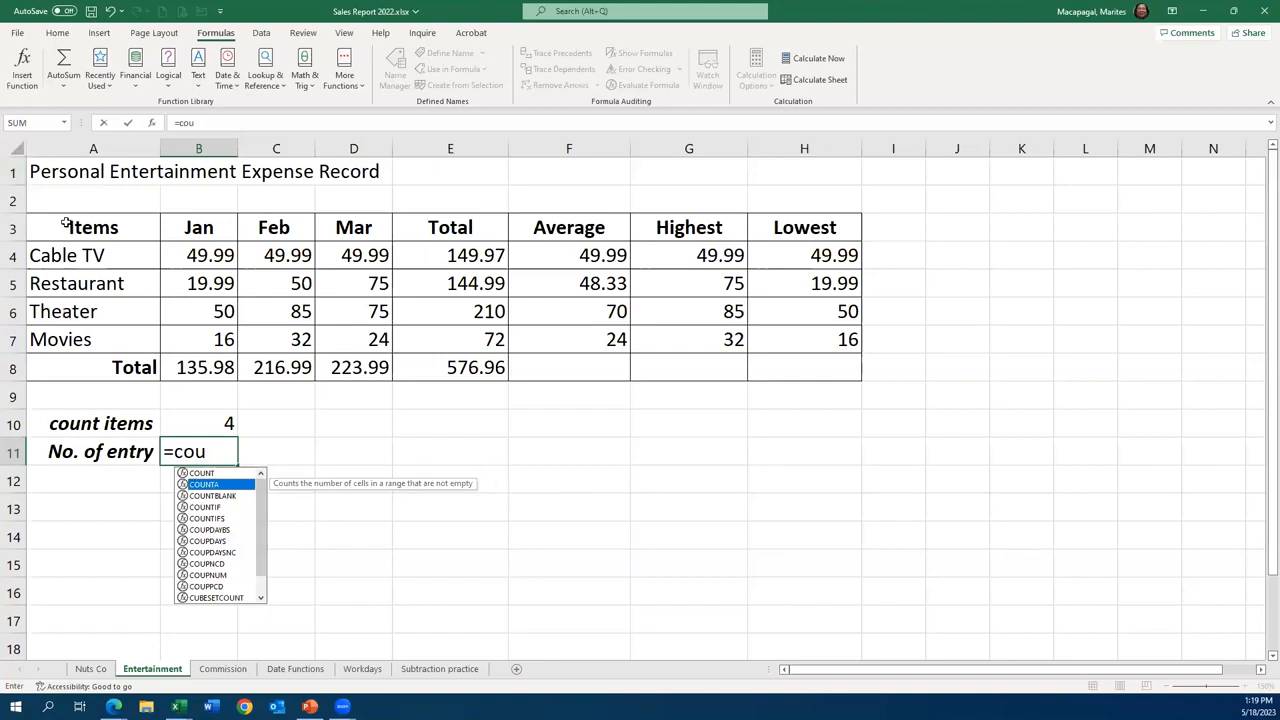
double_click(229, 487)
drag(73, 255, 69, 333)
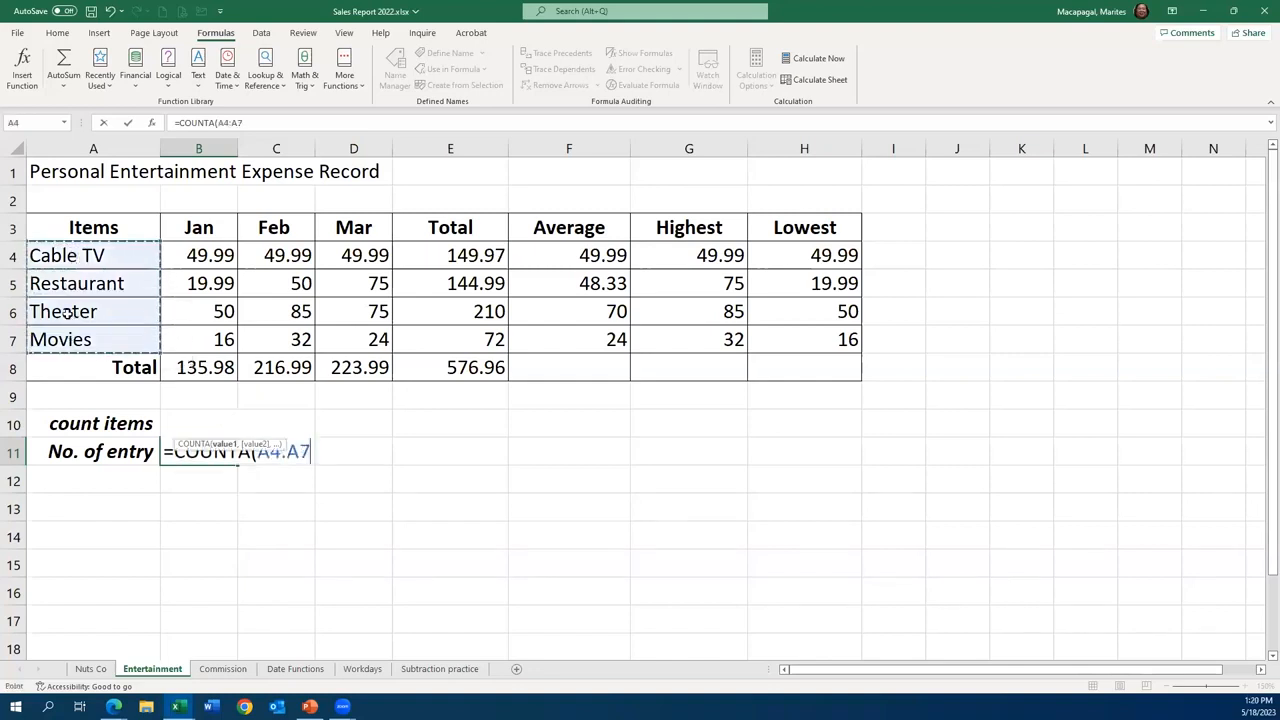
click(127, 122)
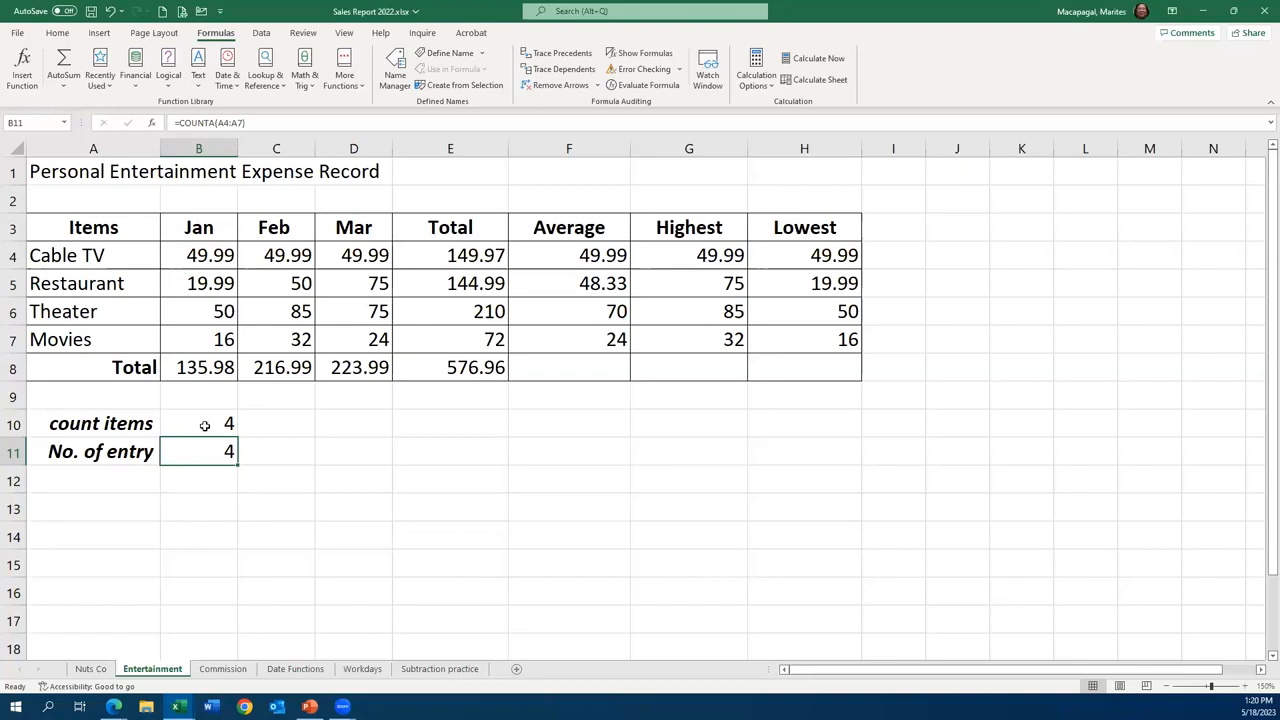
- View the Total Sales column on the Commission sheet and return to the Entertainment sheet to review the COUNT formula in B10
click(222, 669)
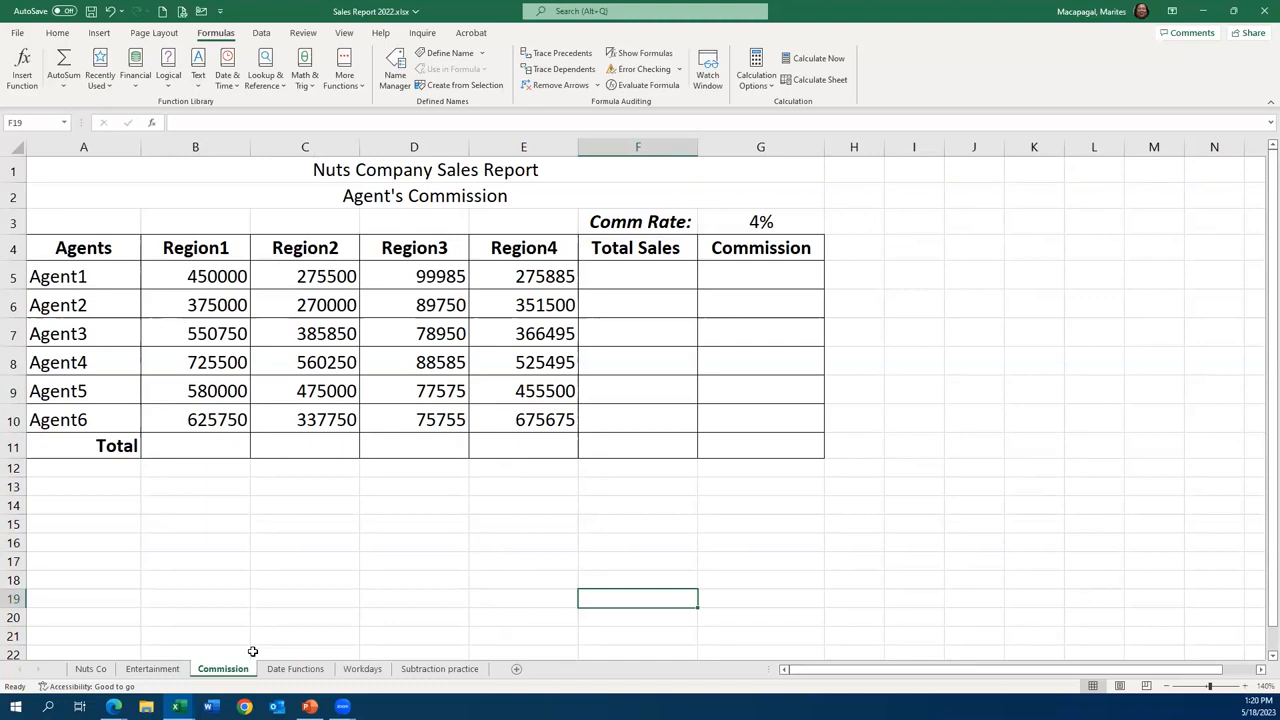
click(648, 270)
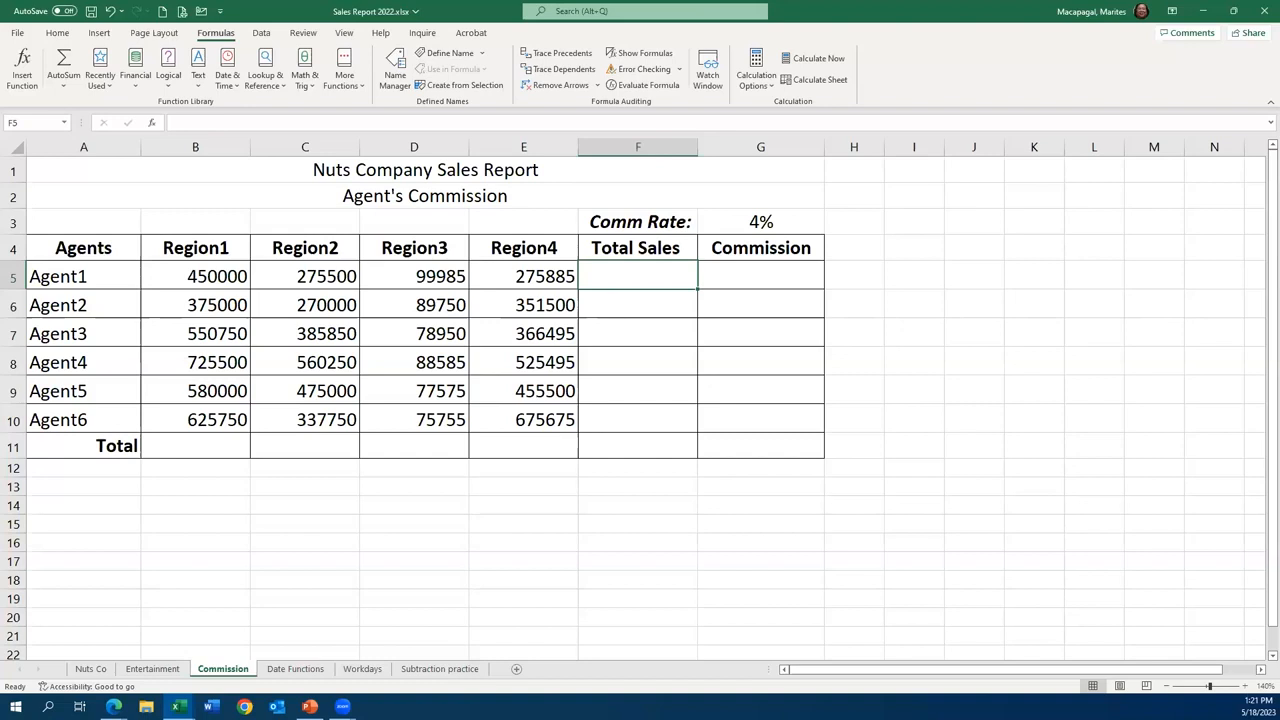
click(165, 671)
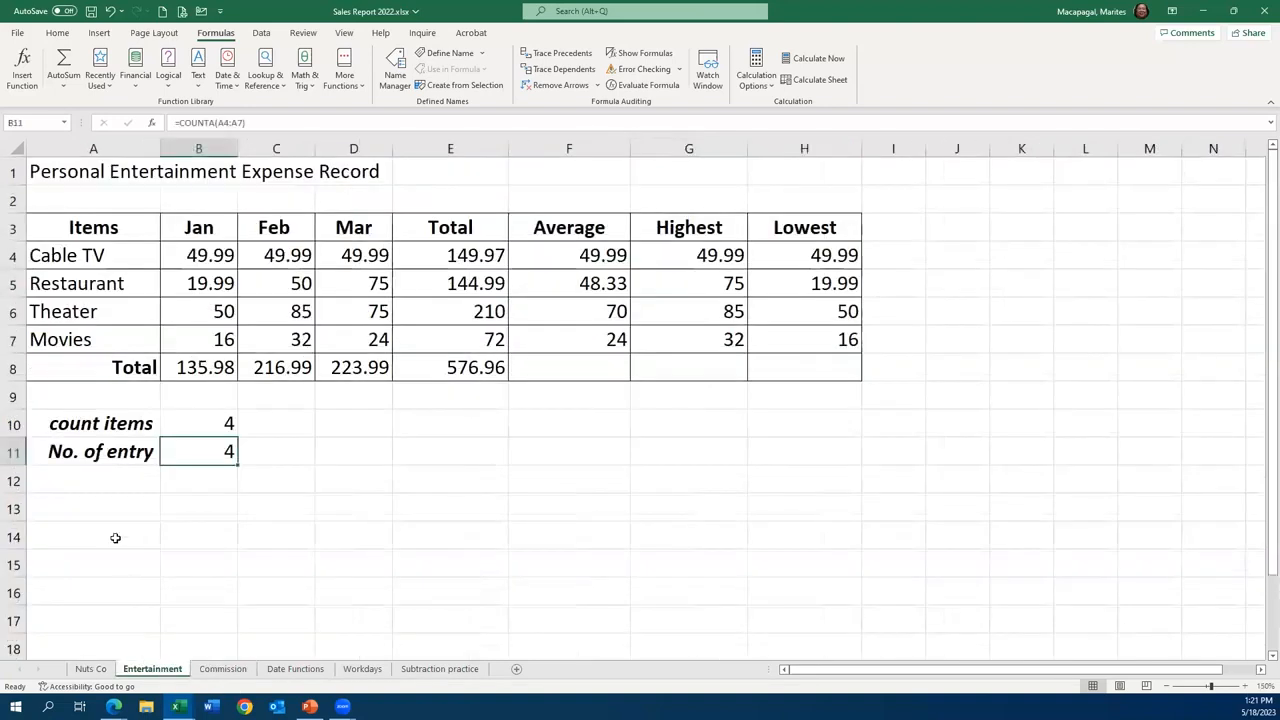
click(172, 423)
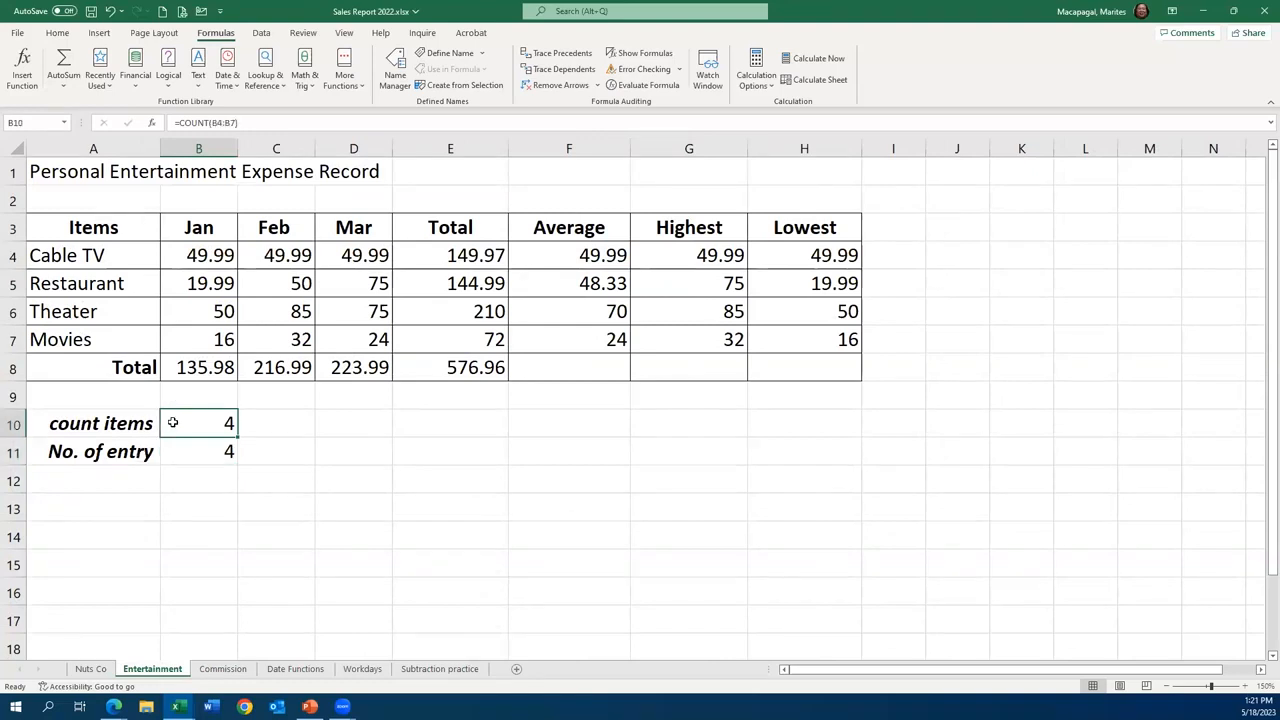
- Clear the count formulas from cells B10 and B11 on the Entertainment sheet
key(Delete)
key(Down)
key(Delete)
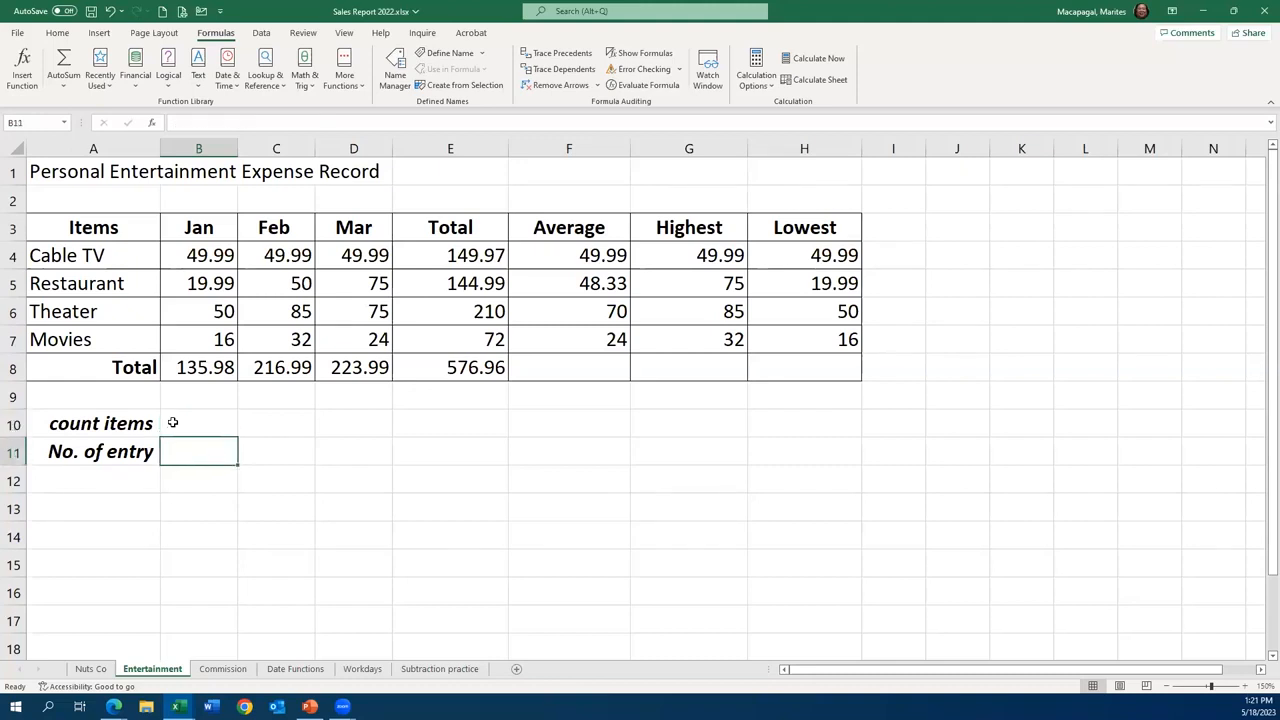
- Count the numeric January entries in cell B10 with the COUNT function over B4:B7
click(192, 426)
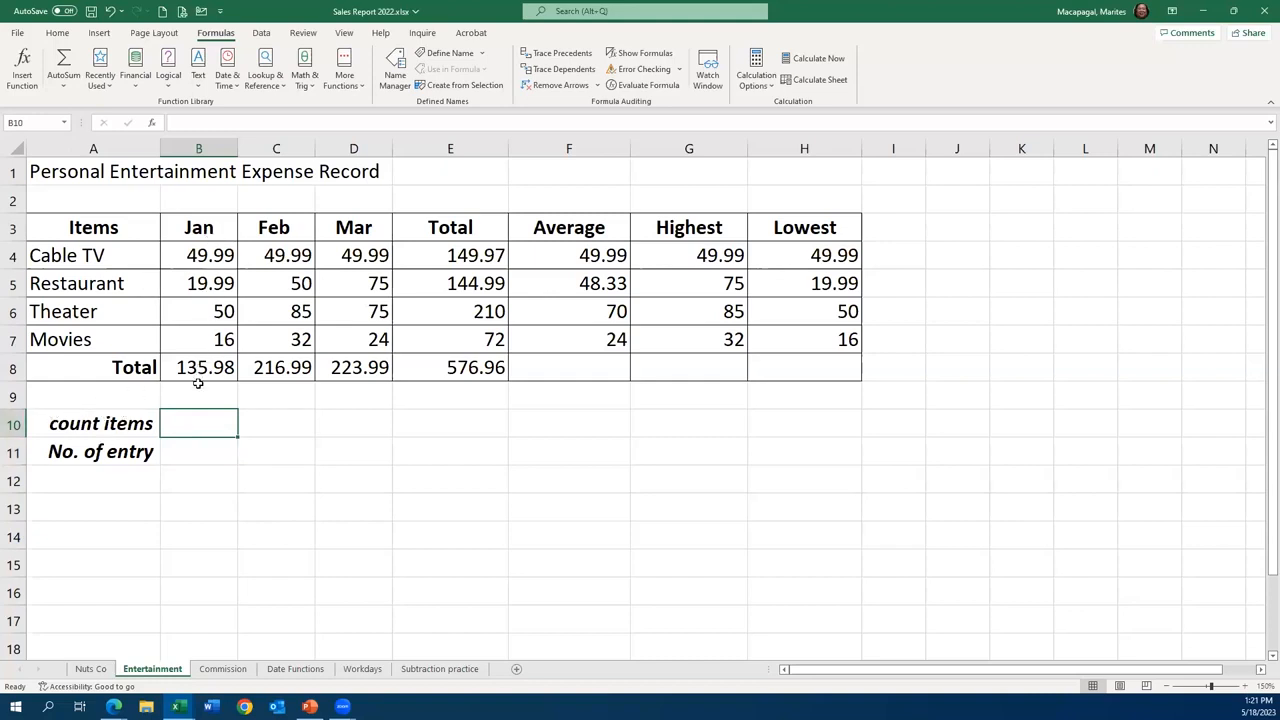
text(=coun)
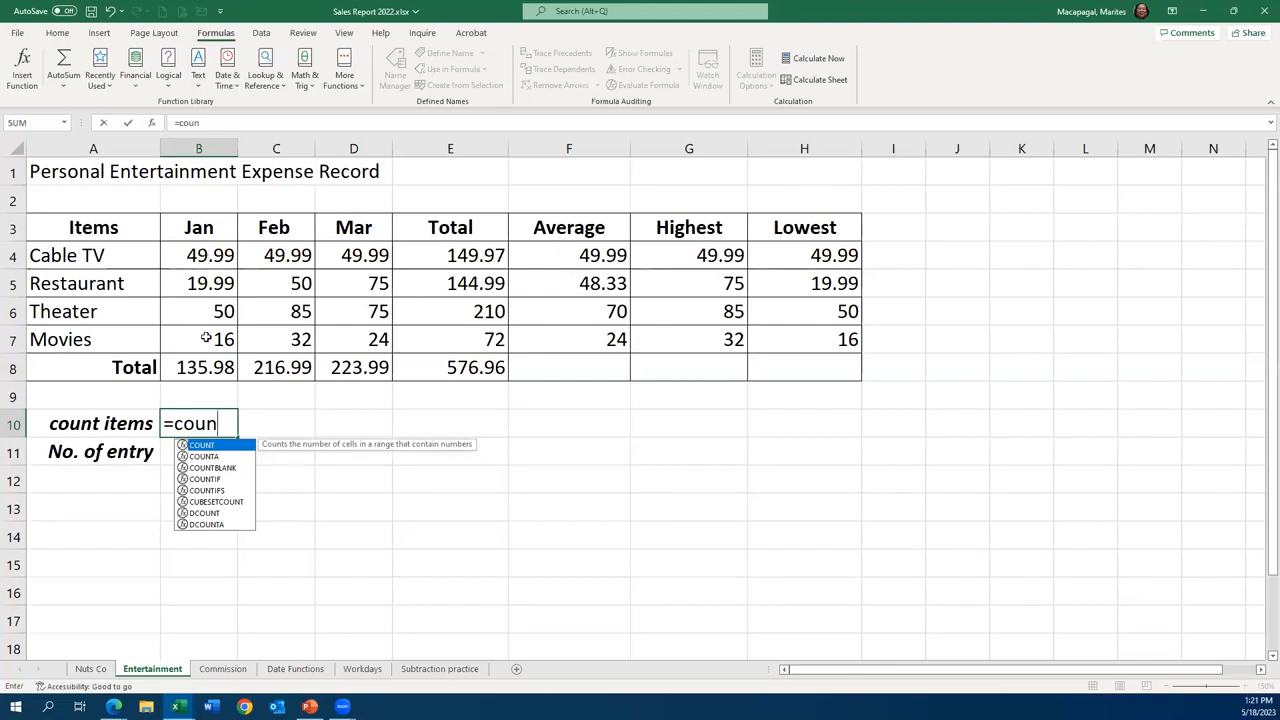
double_click(203, 446)
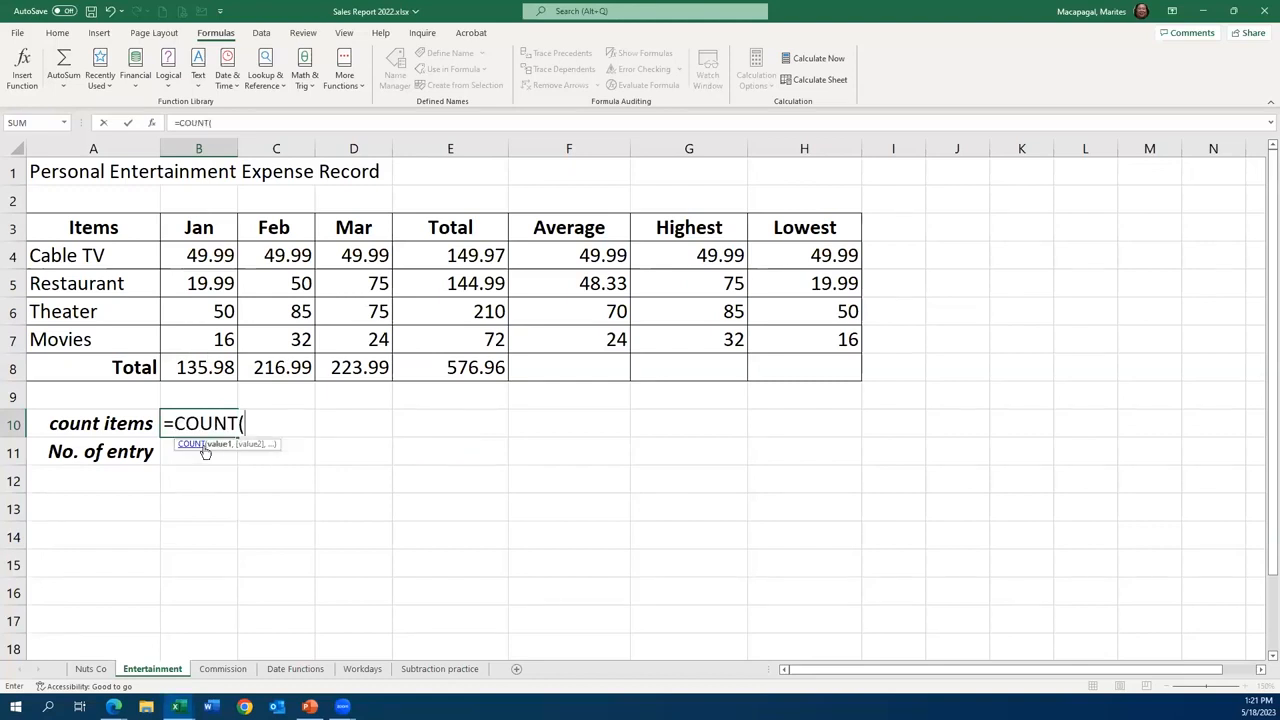
drag(203, 253, 207, 339)
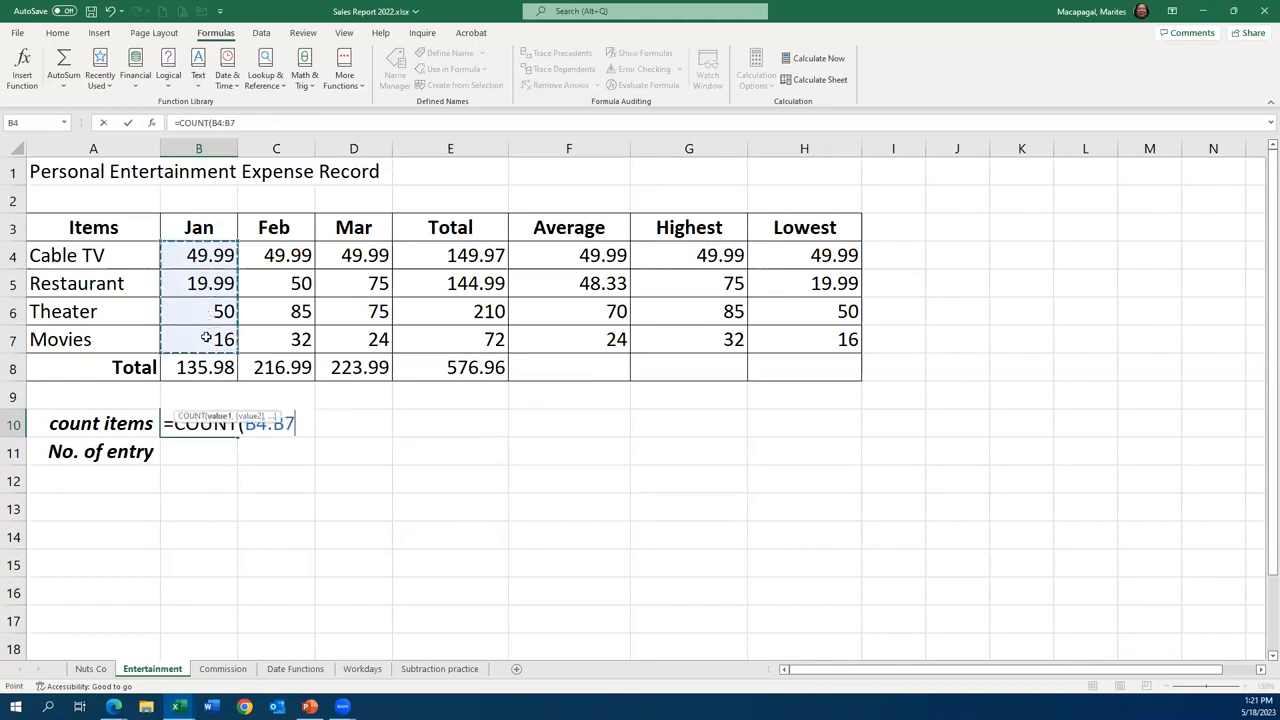
click(129, 123)
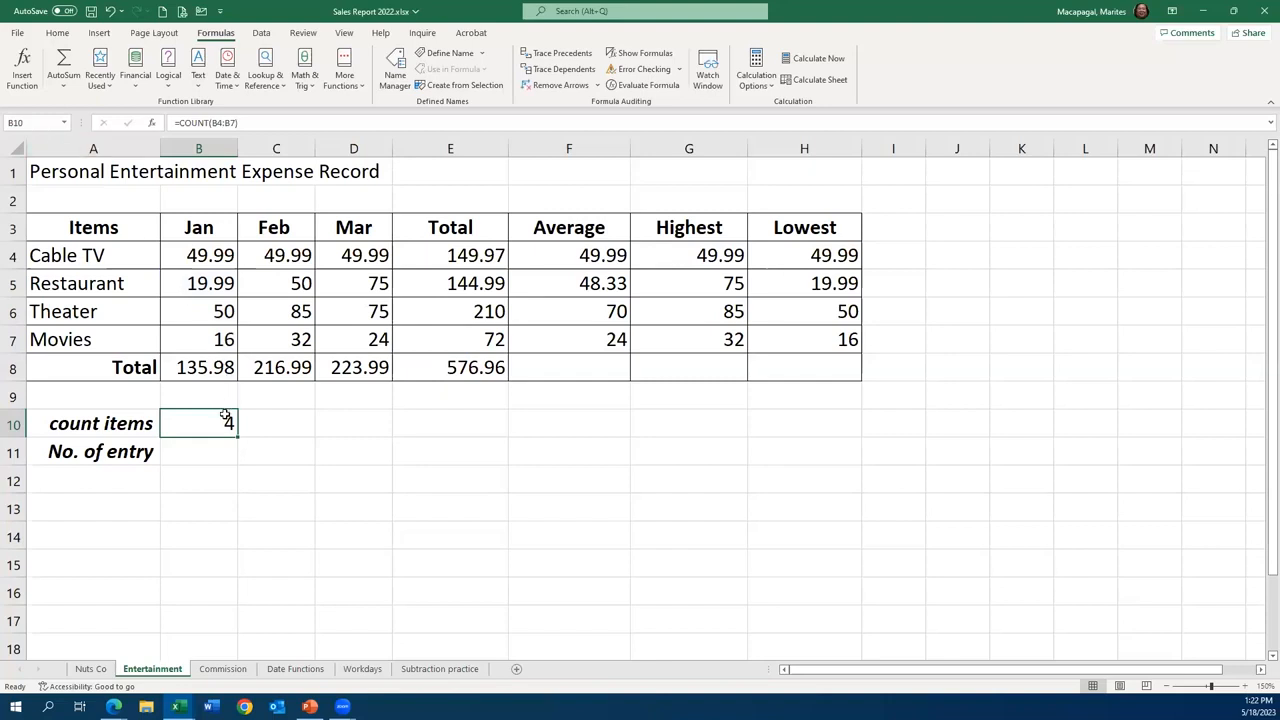
- Replace the formula in cell B10 with a COUNT function over the item names in A4:A7
key(Delete)
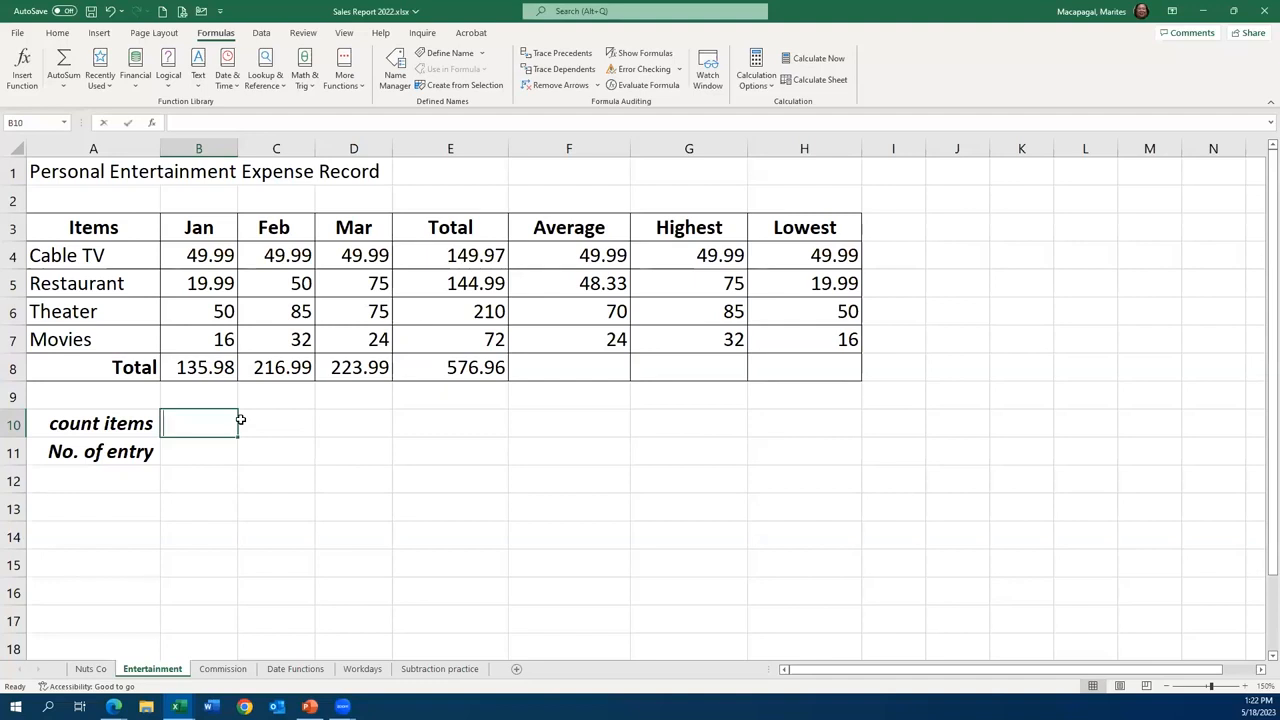
text(=coun)
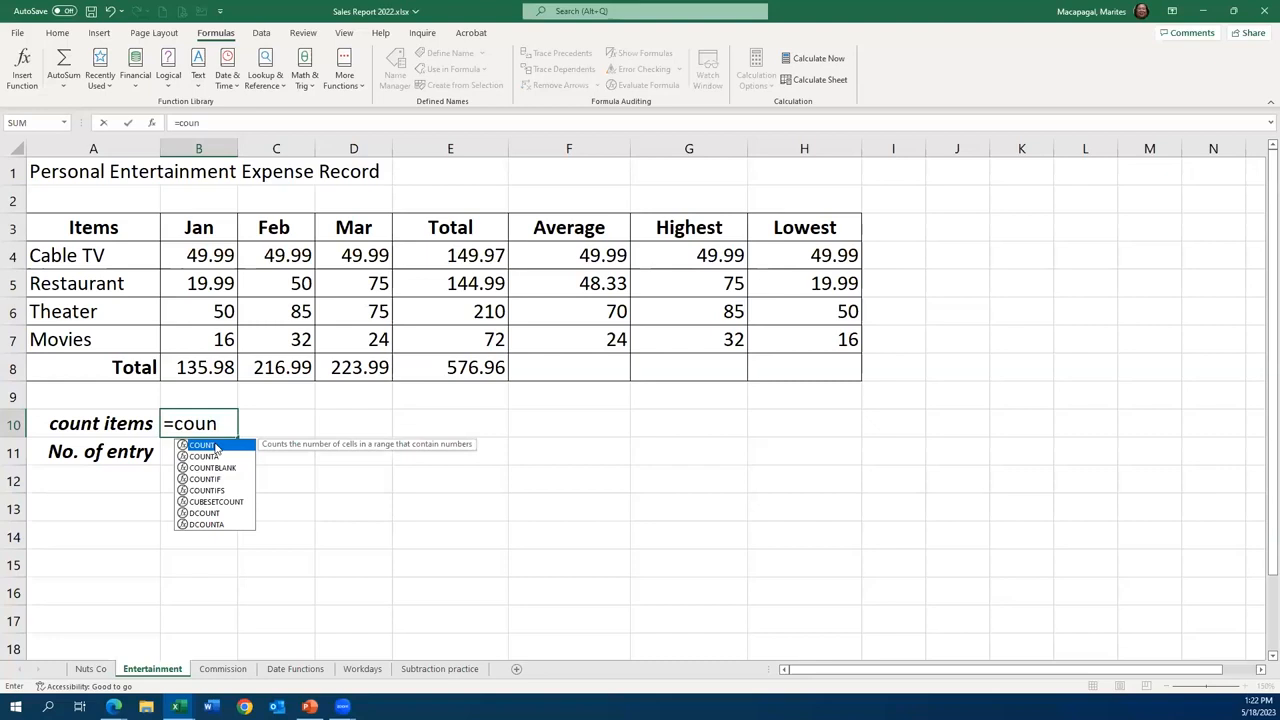
double_click(215, 447)
drag(70, 258, 75, 342)
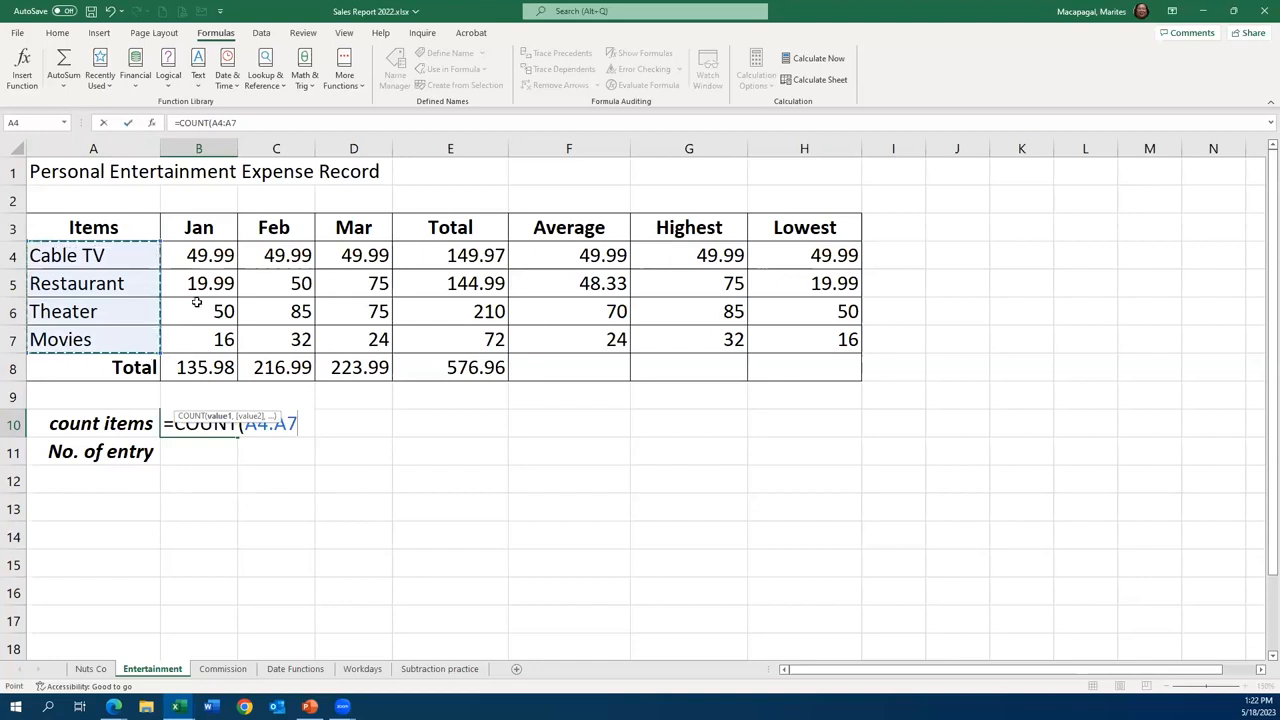
click(128, 124)
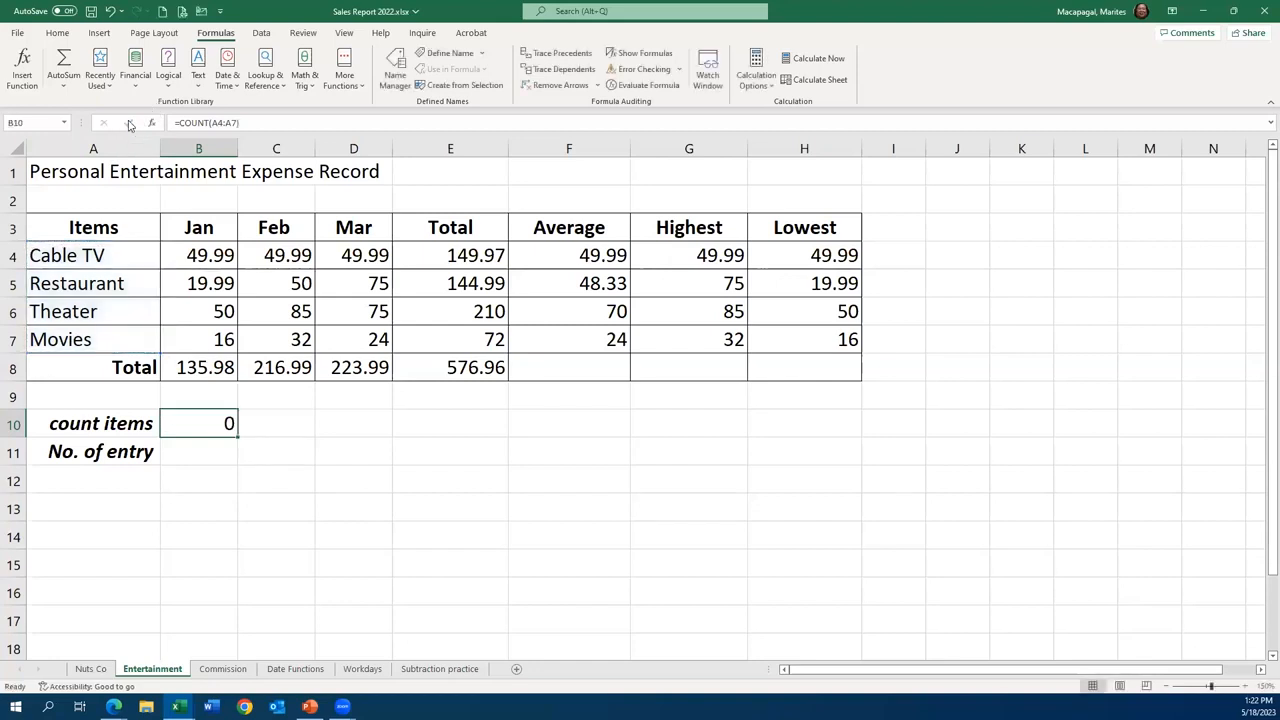
key(Delete)
text(=cou)
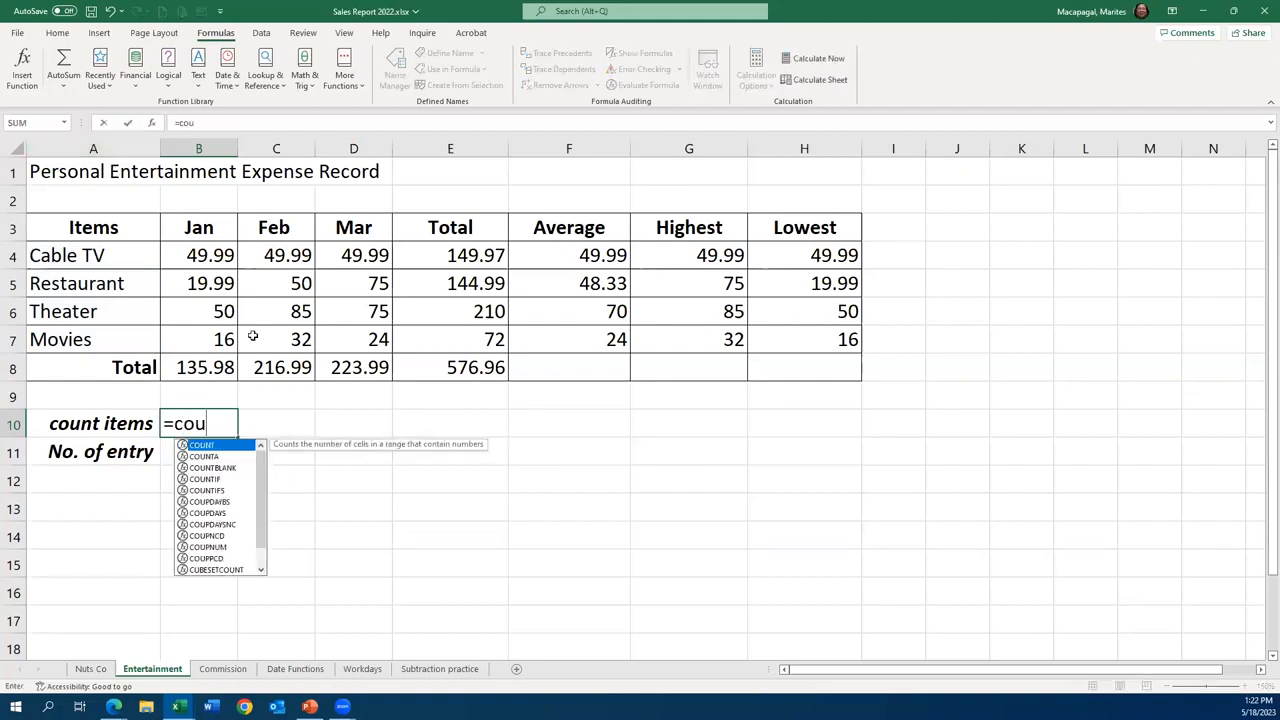
click(219, 458)
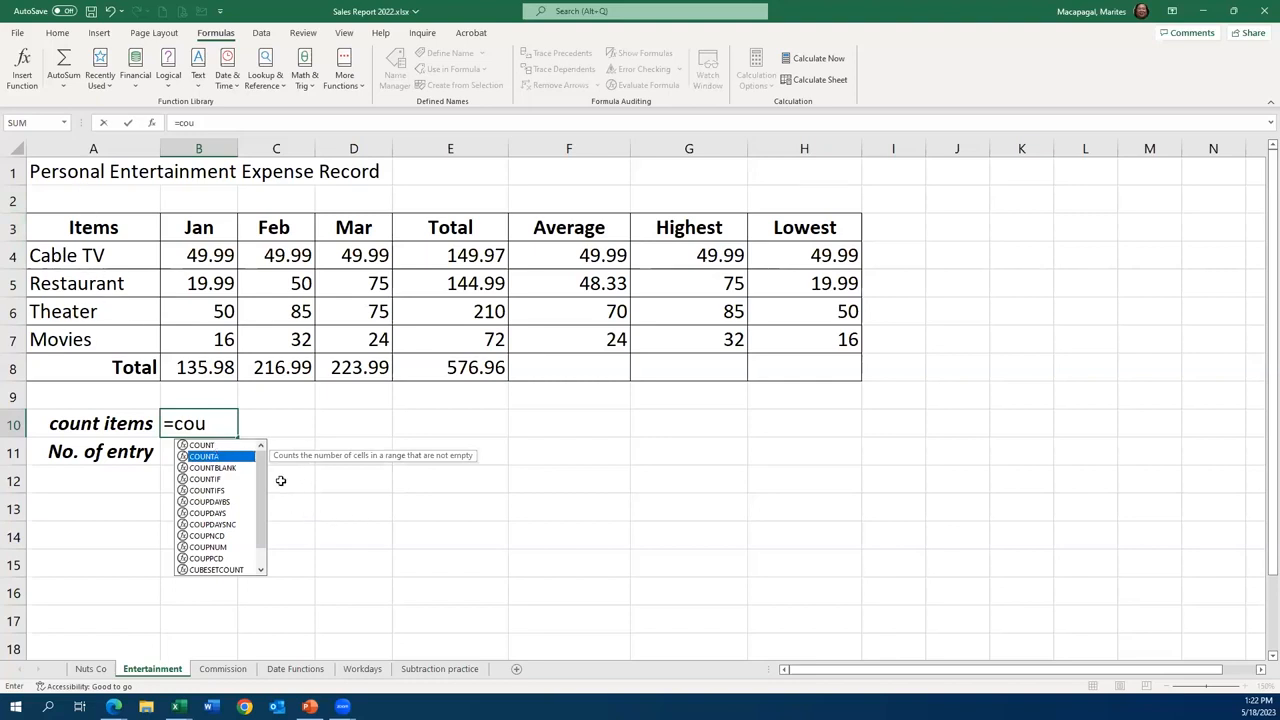
click(453, 600)
click(203, 424)
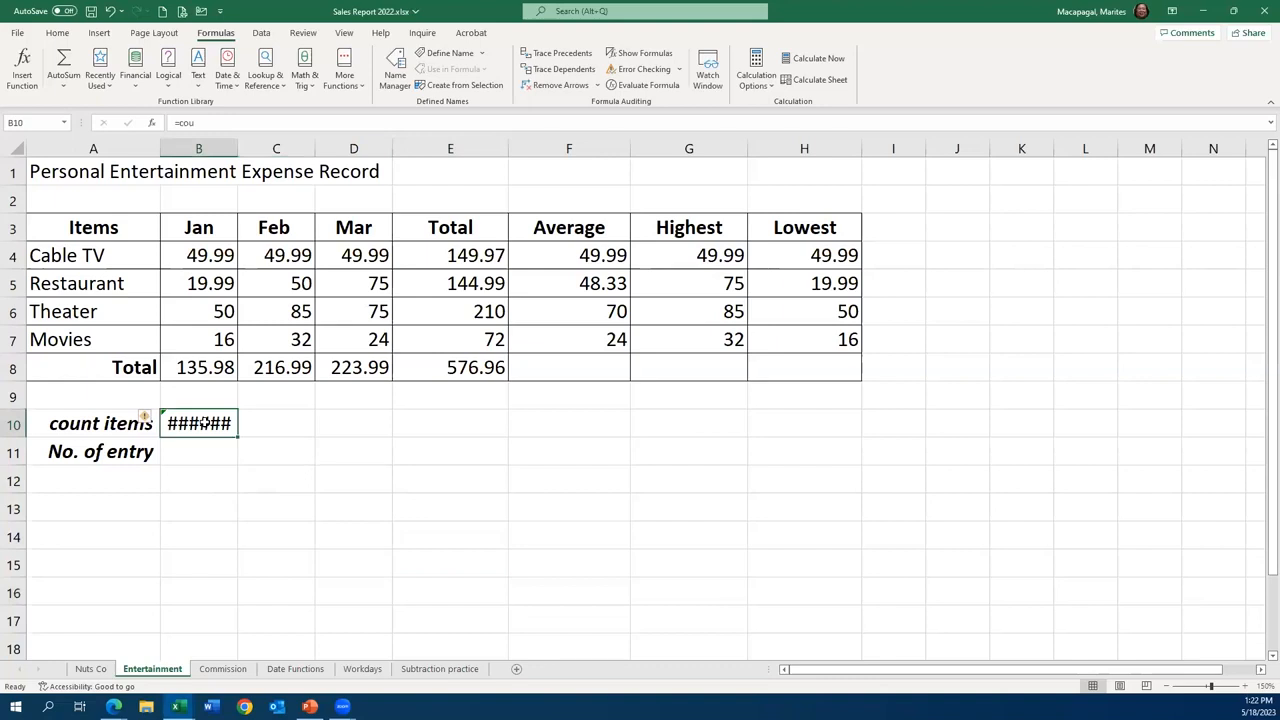
key(Delete)
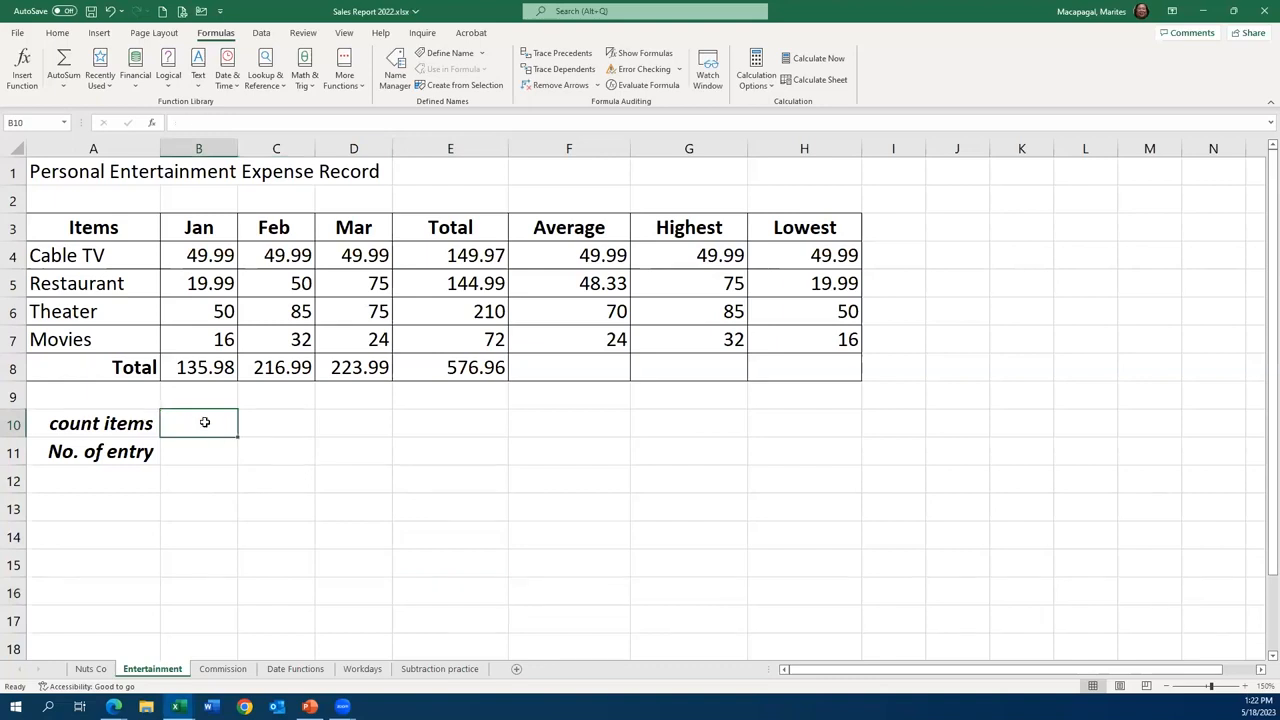
text(=coun)
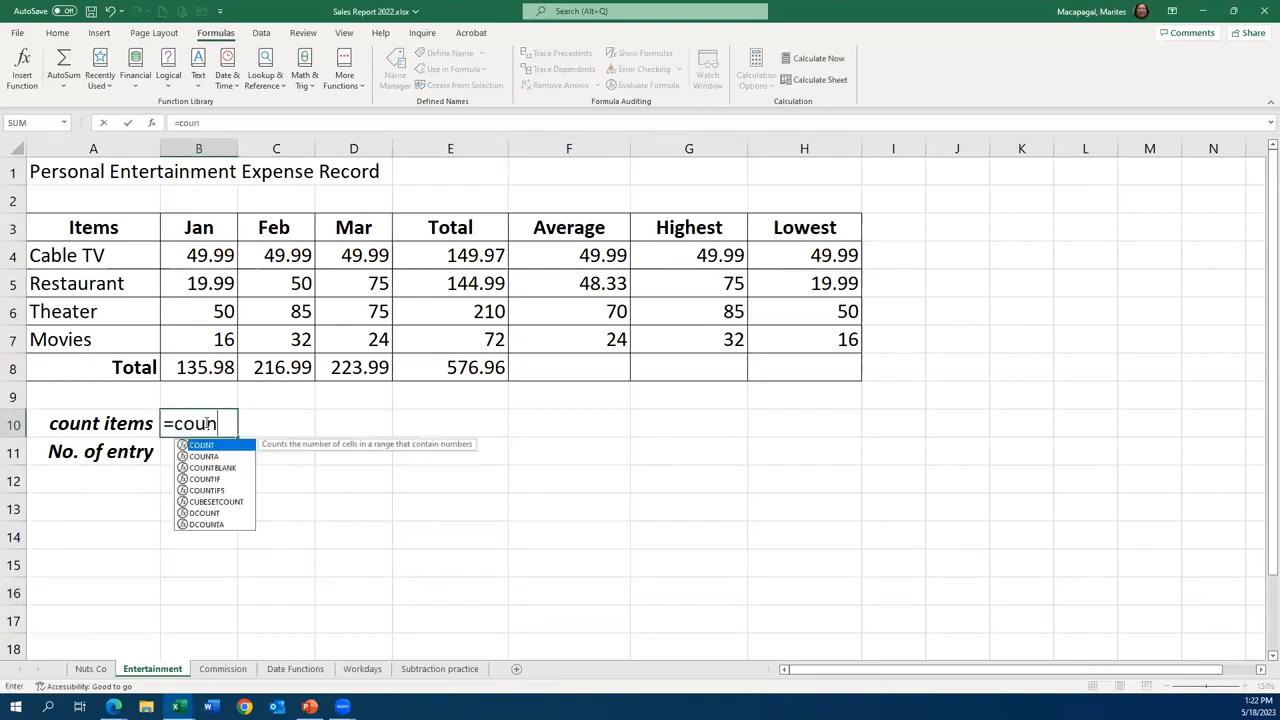
key(Tab)
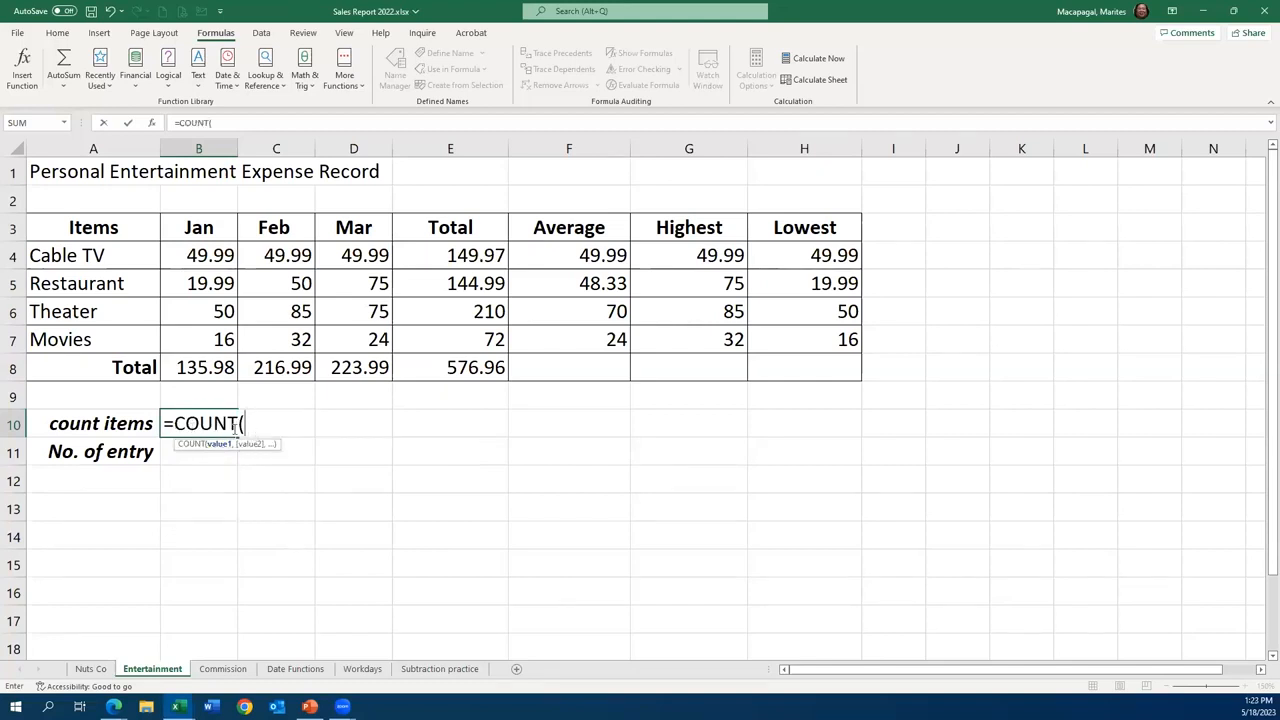
click(103, 124)
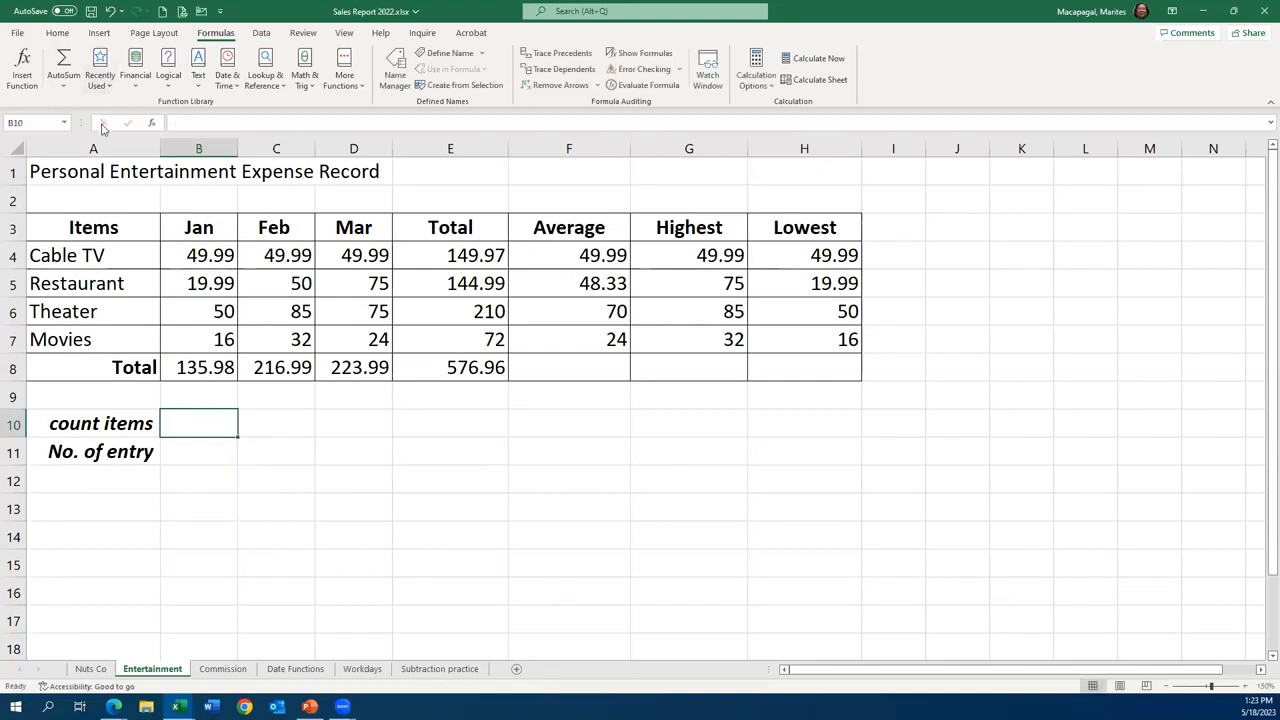
- Try to count the text item names in cell B10 with the COUNT function over A4:A7
text(=coun)
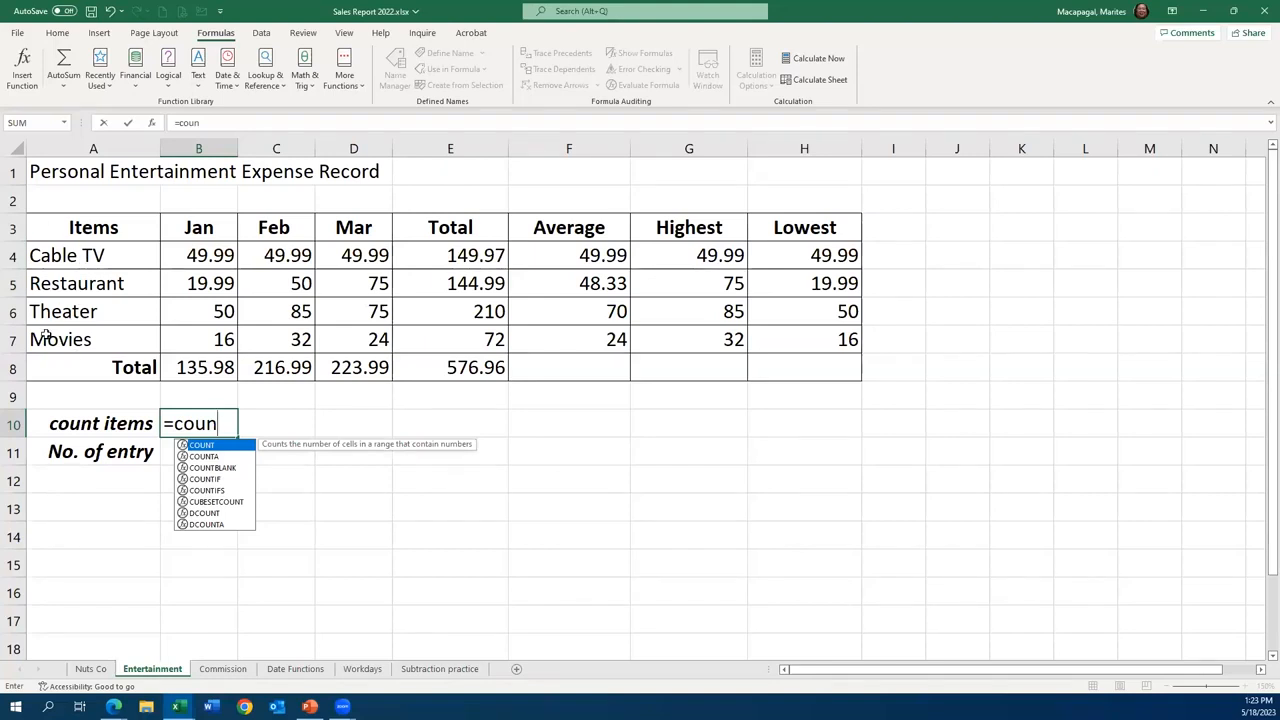
double_click(205, 446)
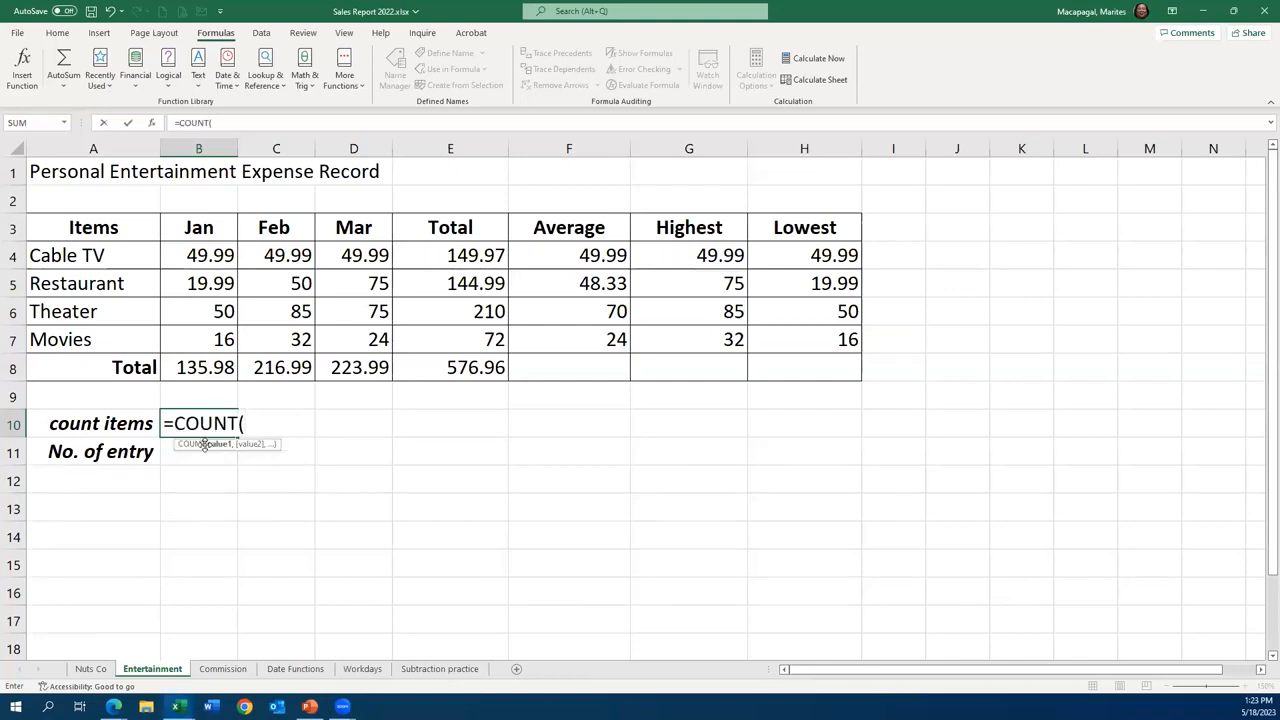
drag(64, 250, 64, 338)
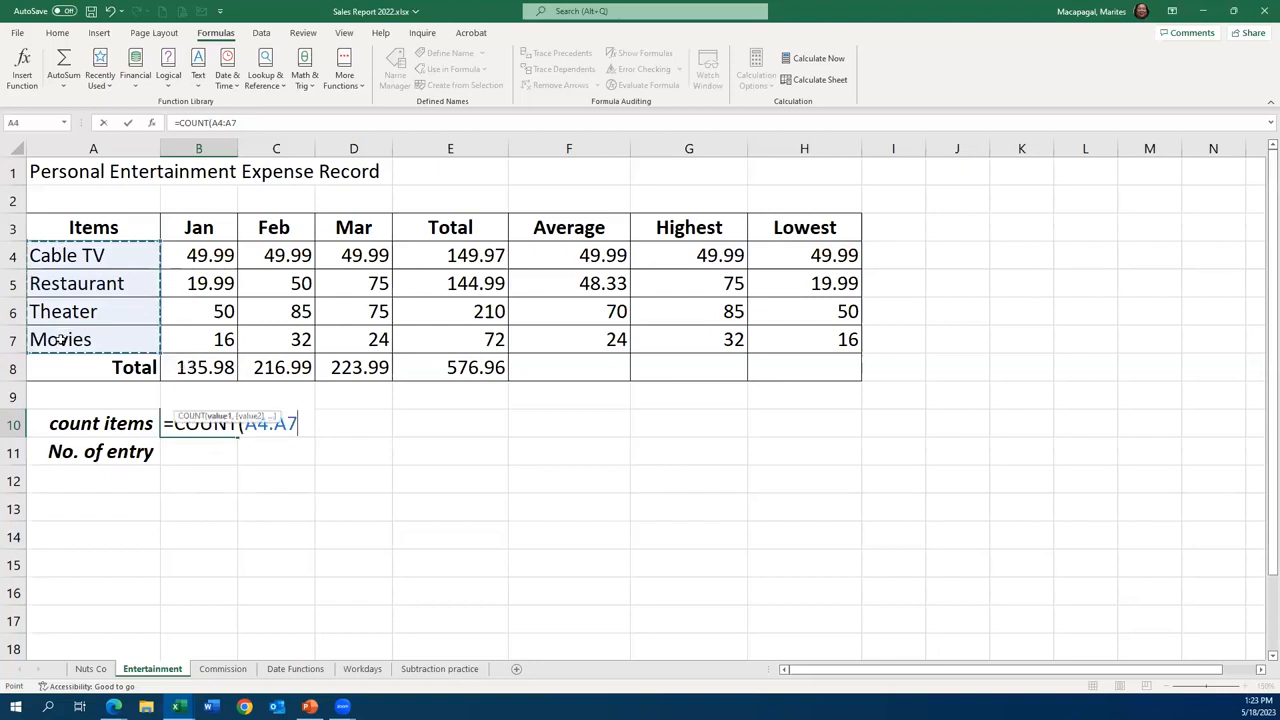
click(129, 123)
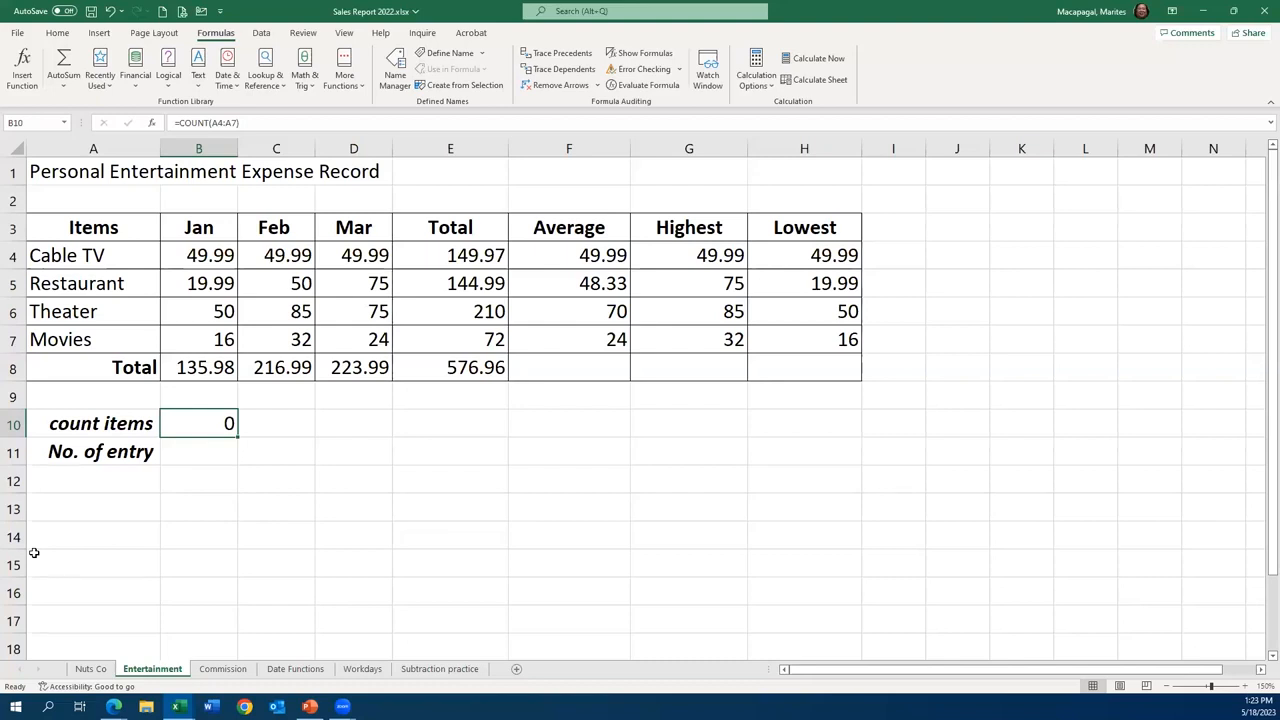
- Replace the formula in cell B10 with a COUNT function over the January values in B4:B7
key(Delete)
text(=co)
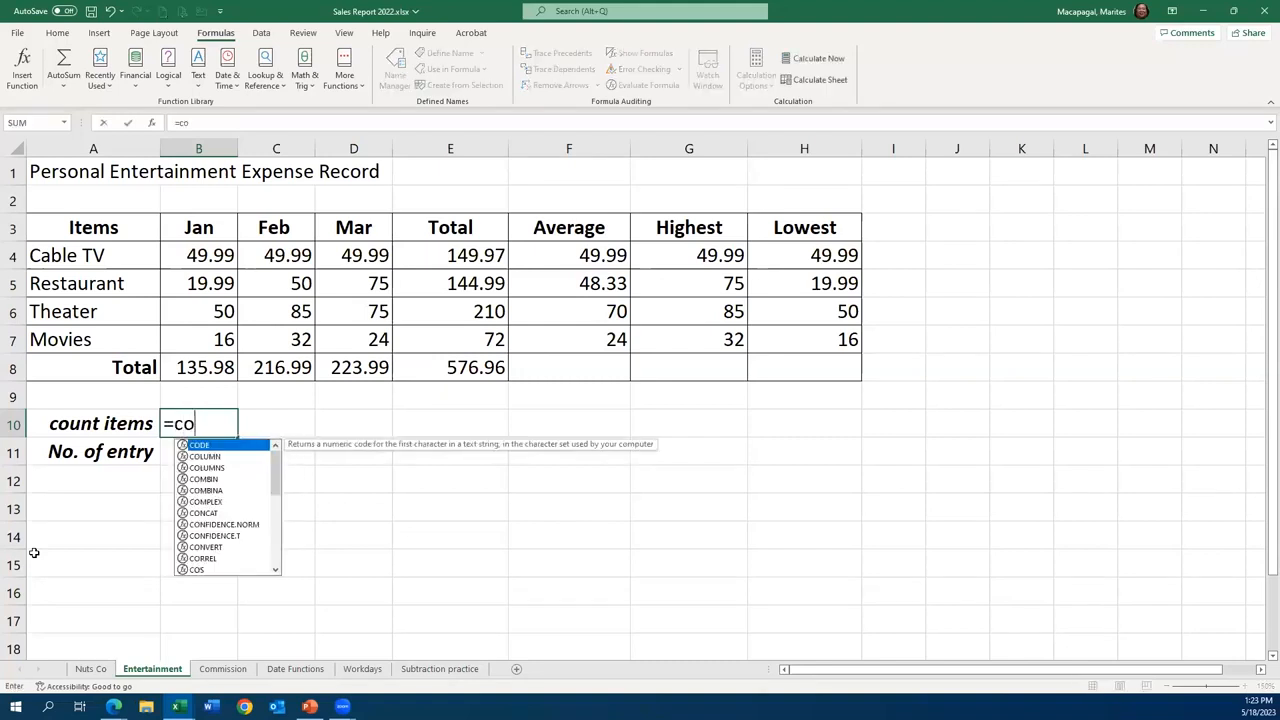
text(u)
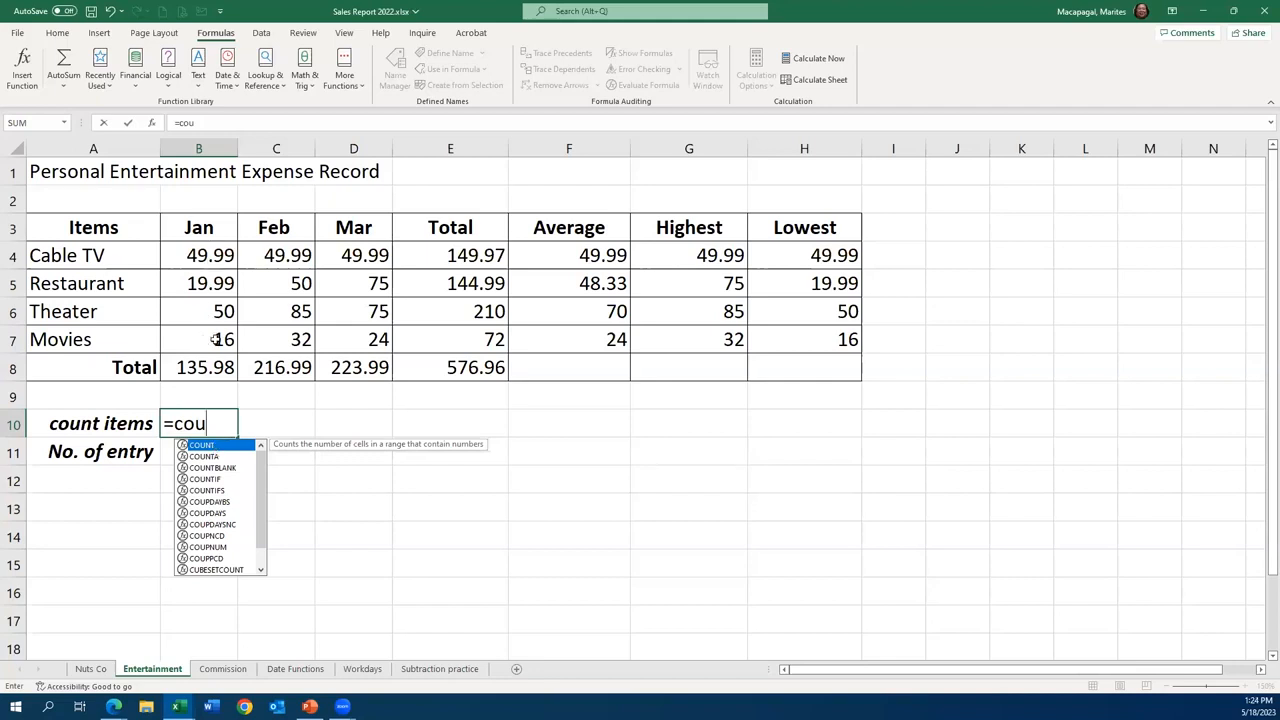
double_click(209, 447)
click(204, 264)
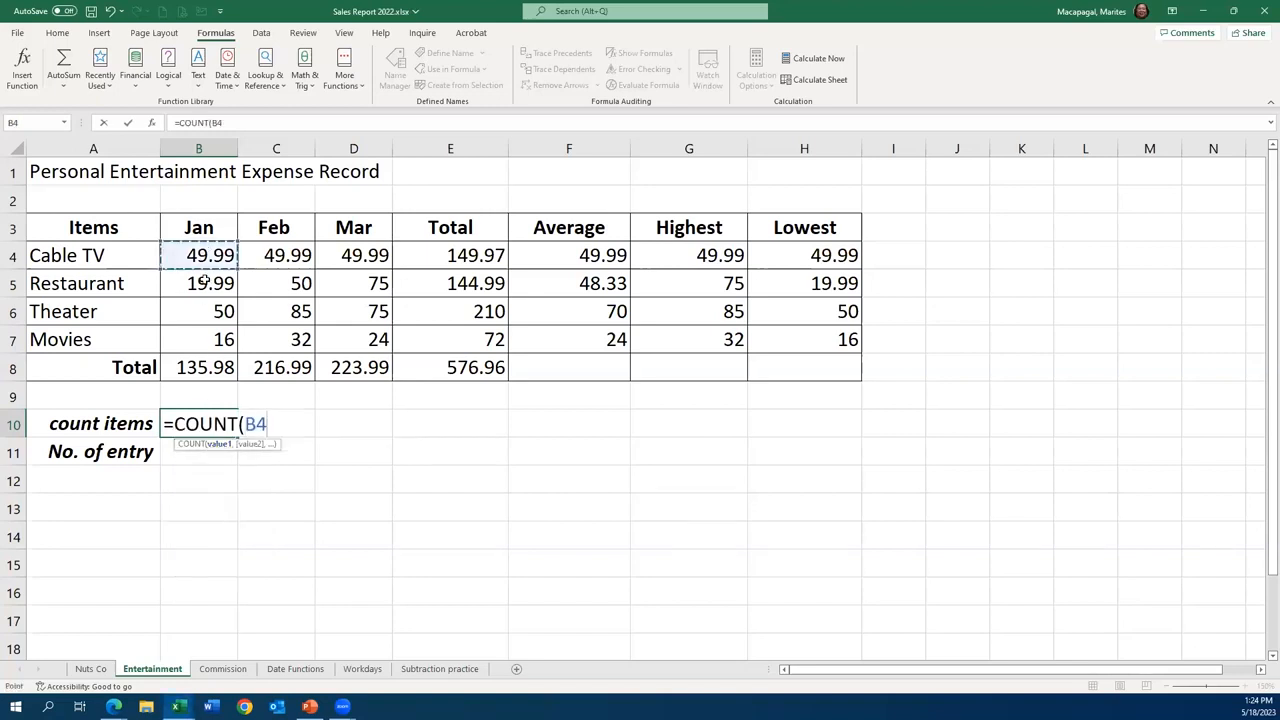
drag(204, 282, 171, 337)
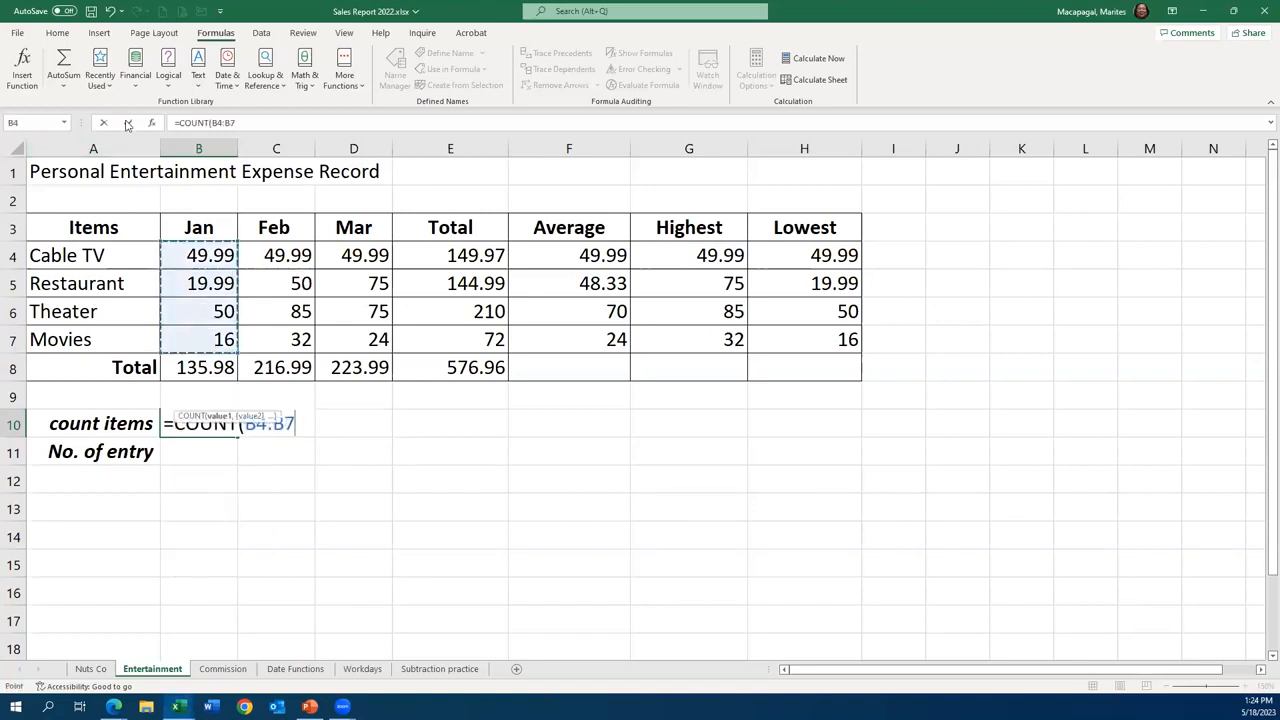
click(127, 123)
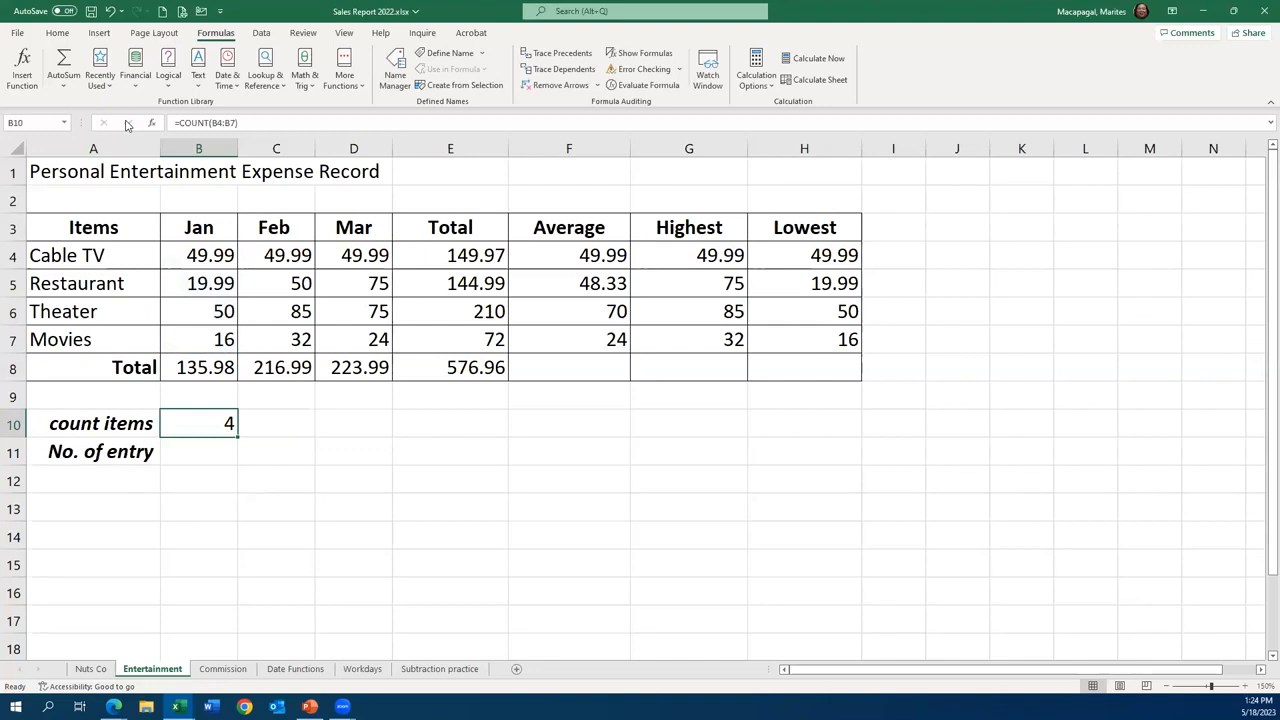
click(220, 456)
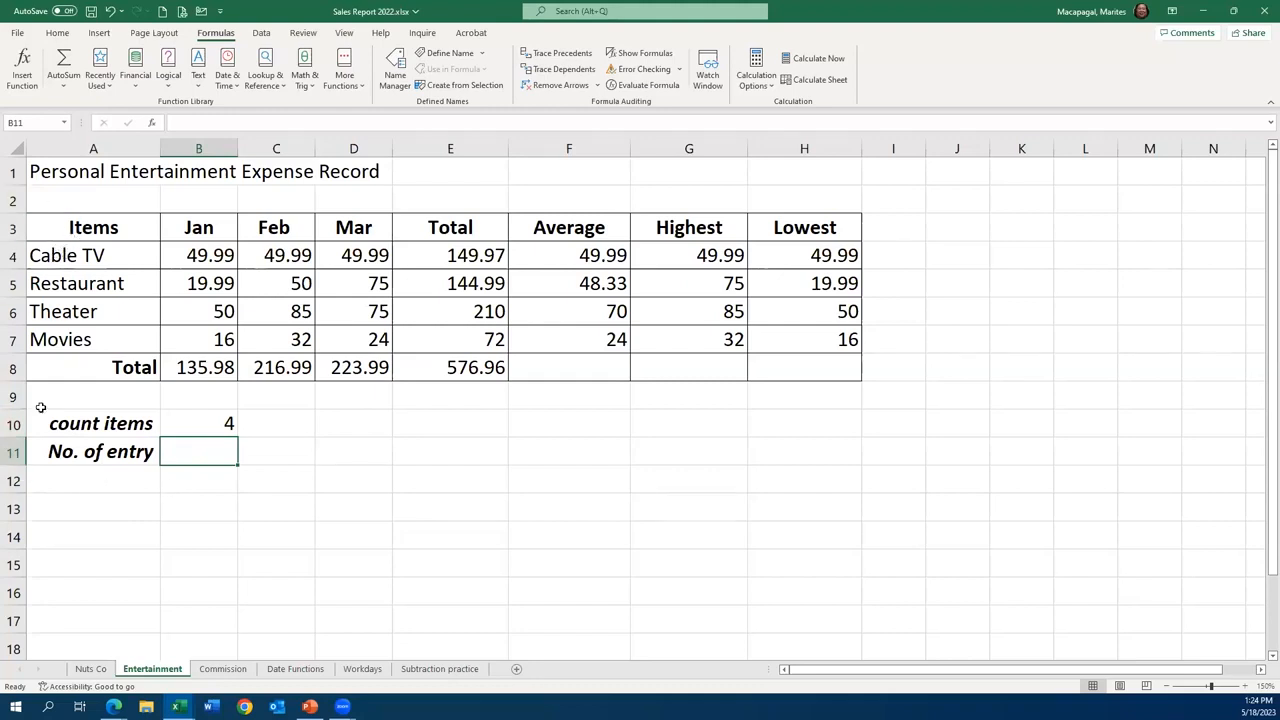
text(=count)
double_click(211, 484)
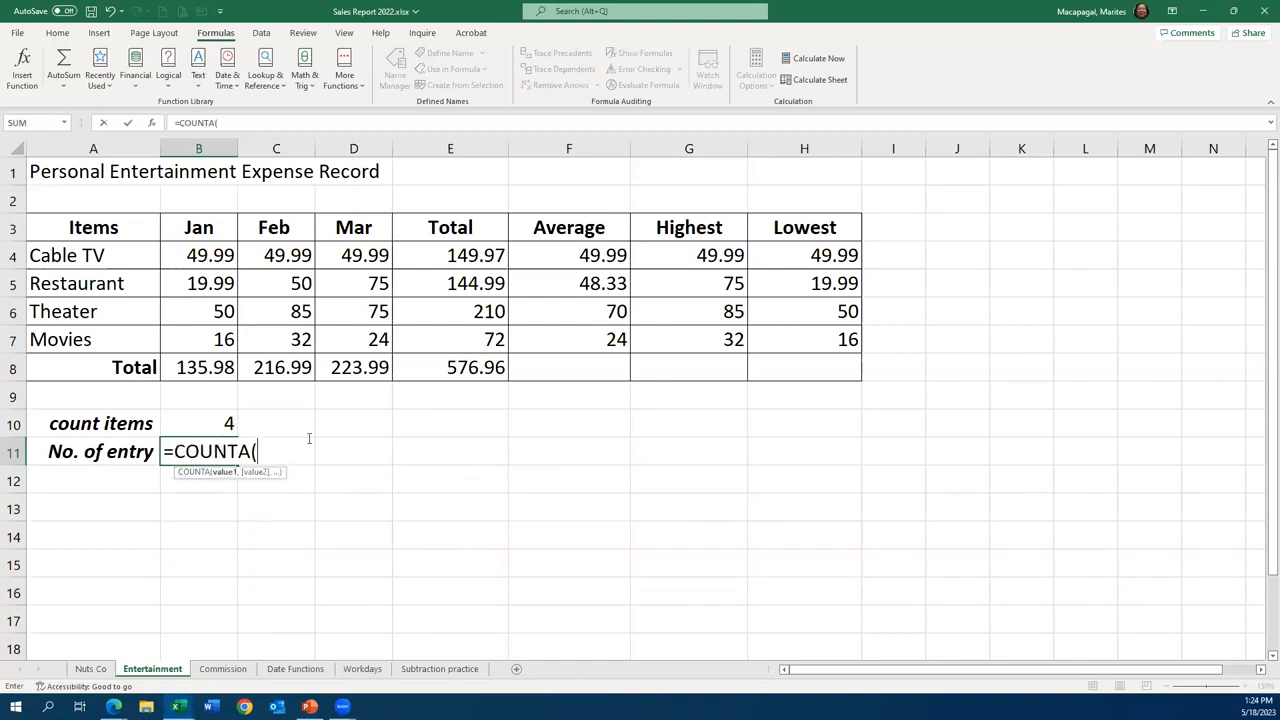
key(BackSpace)
key(BackSpace)
key(BackSpace)
key(BackSpace)
key(BackSpace)
key(BackSpace)
key(BackSpace)
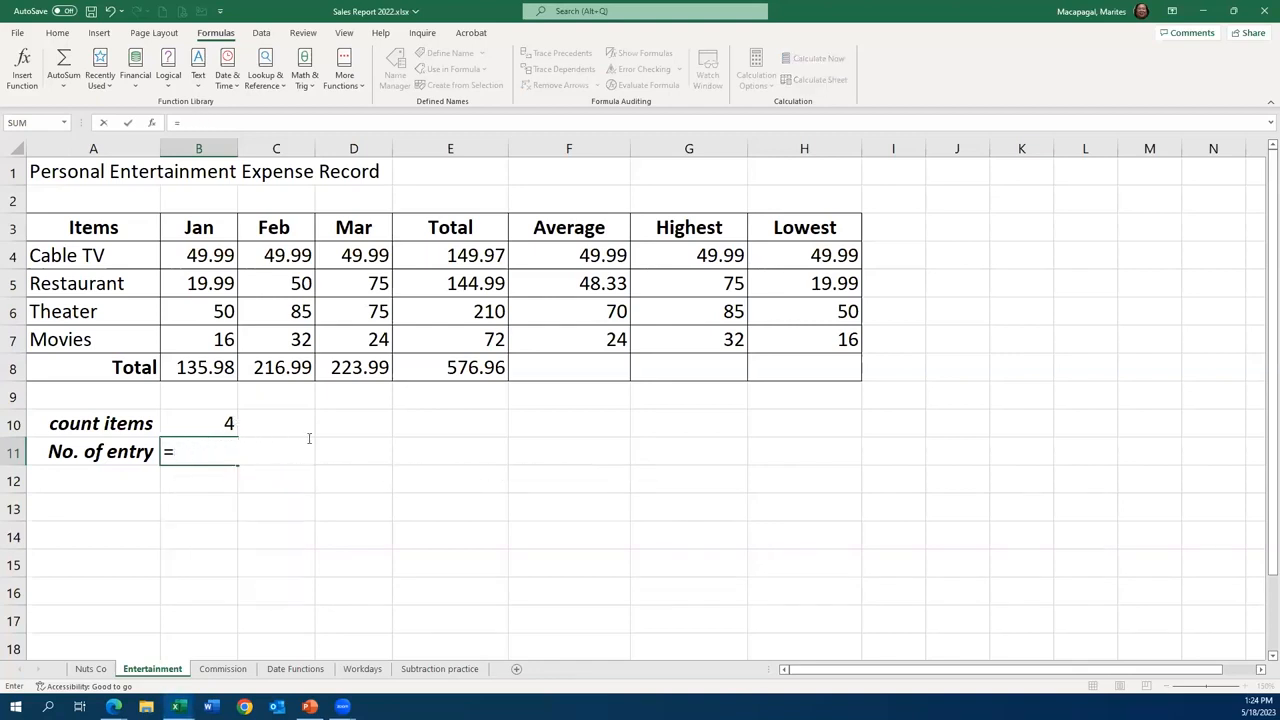
key(BackSpace)
- Count the non-empty item names in cell B11 with the COUNTA function over A4:A7
text(=cou)
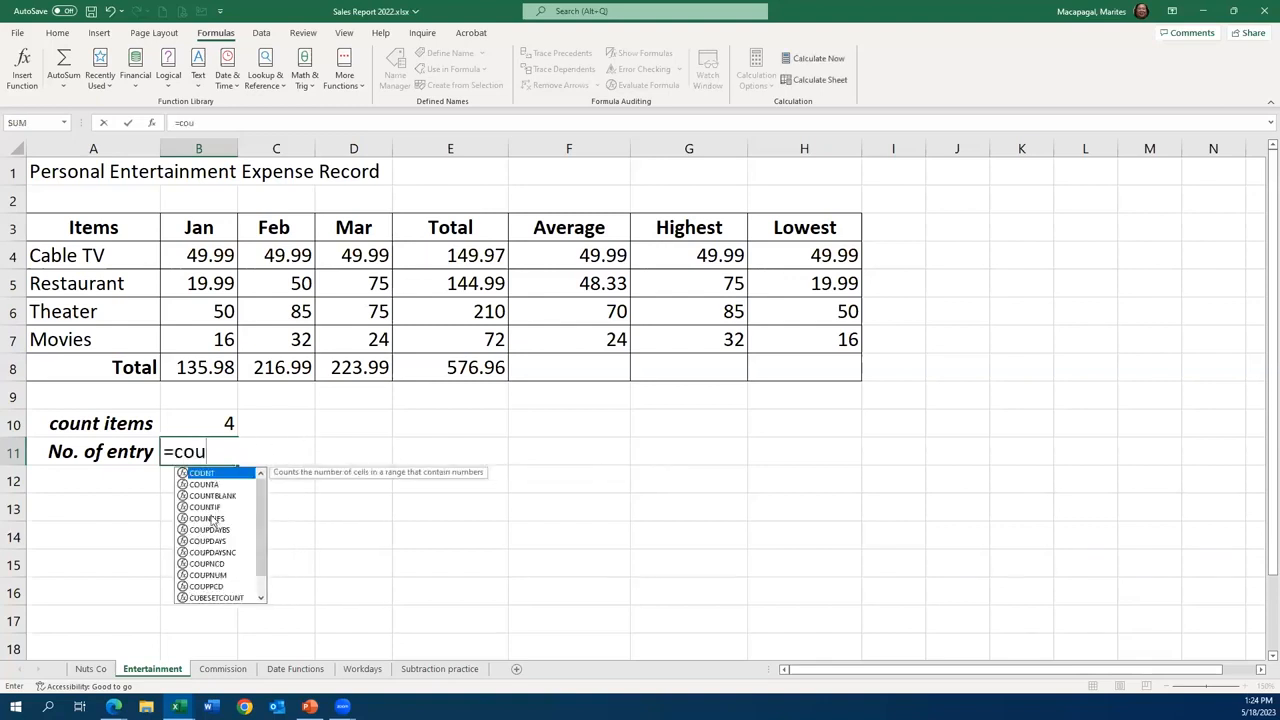
click(213, 486)
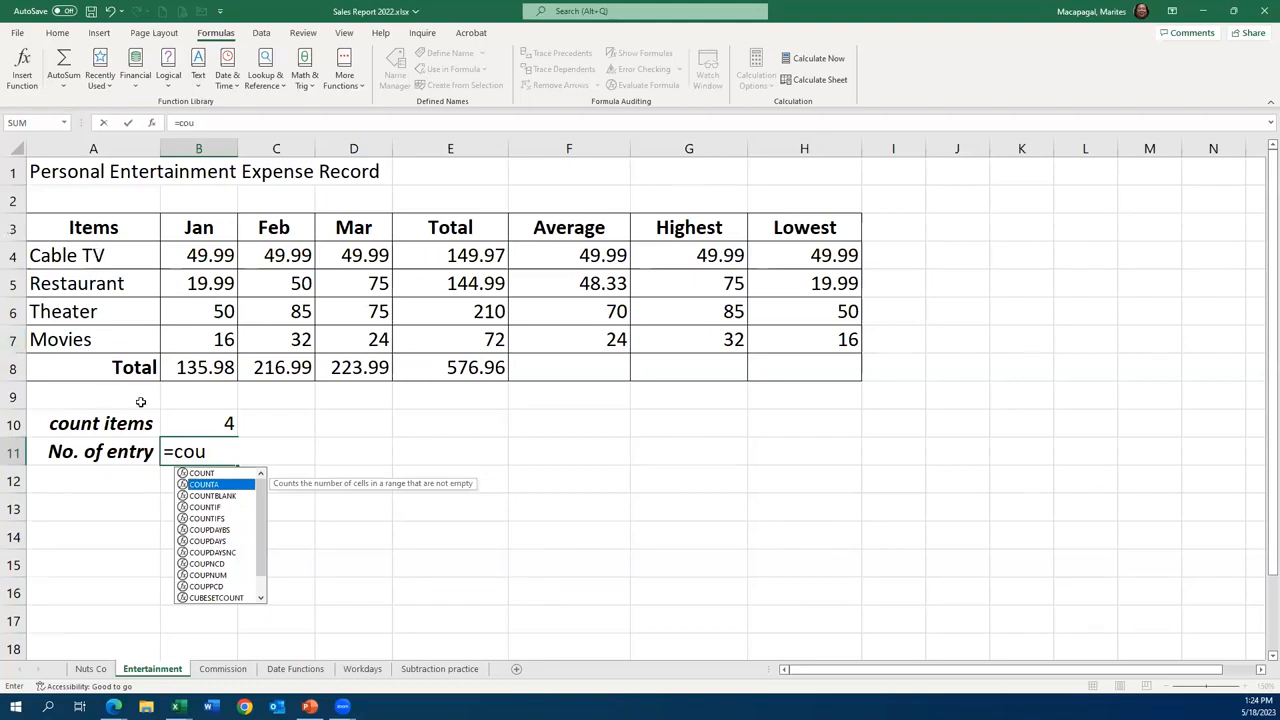
double_click(204, 487)
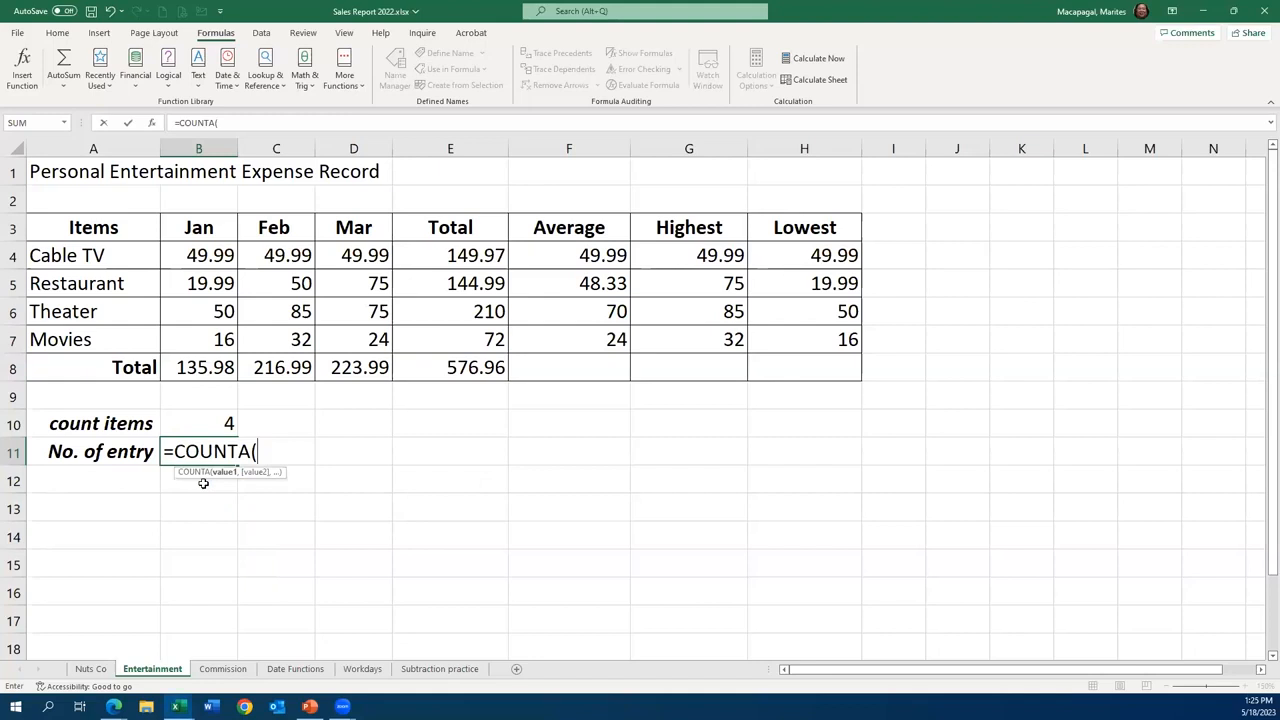
drag(73, 245, 73, 340)
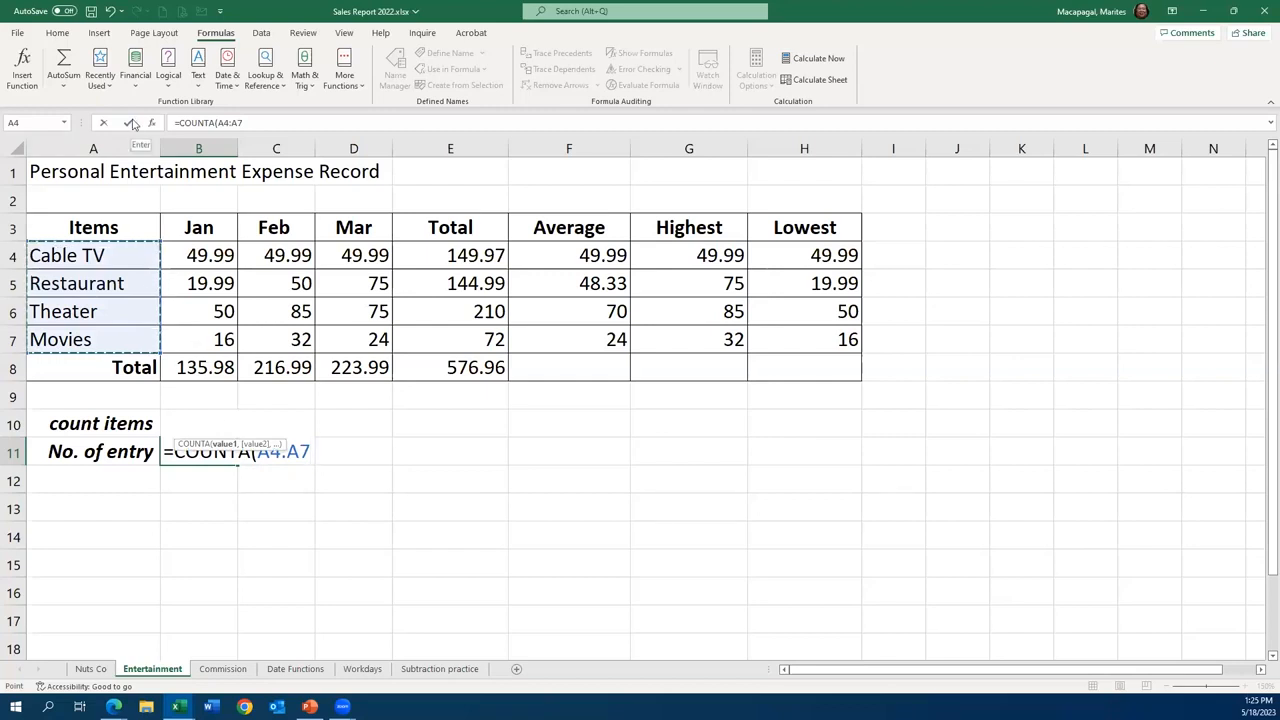
click(130, 123)
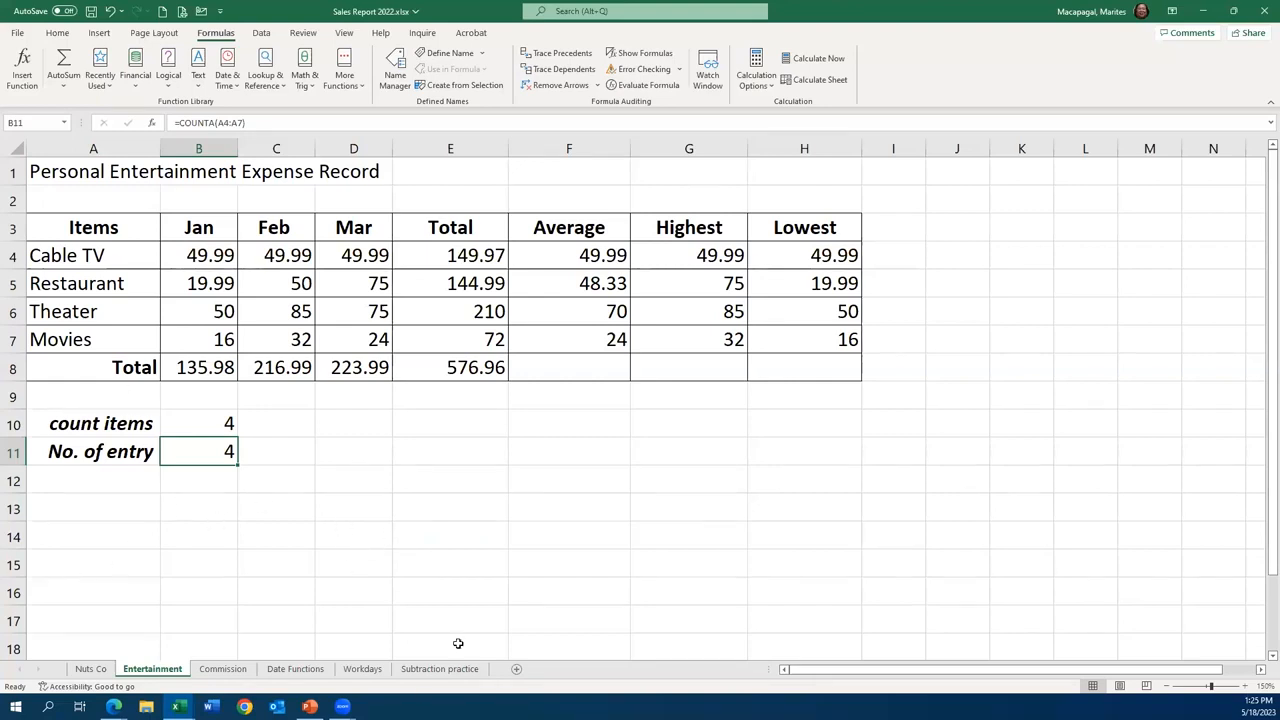
- Try the text A as the January Movies entry in cell B7 of the Entertainment sheet, and undo it
click(214, 677)
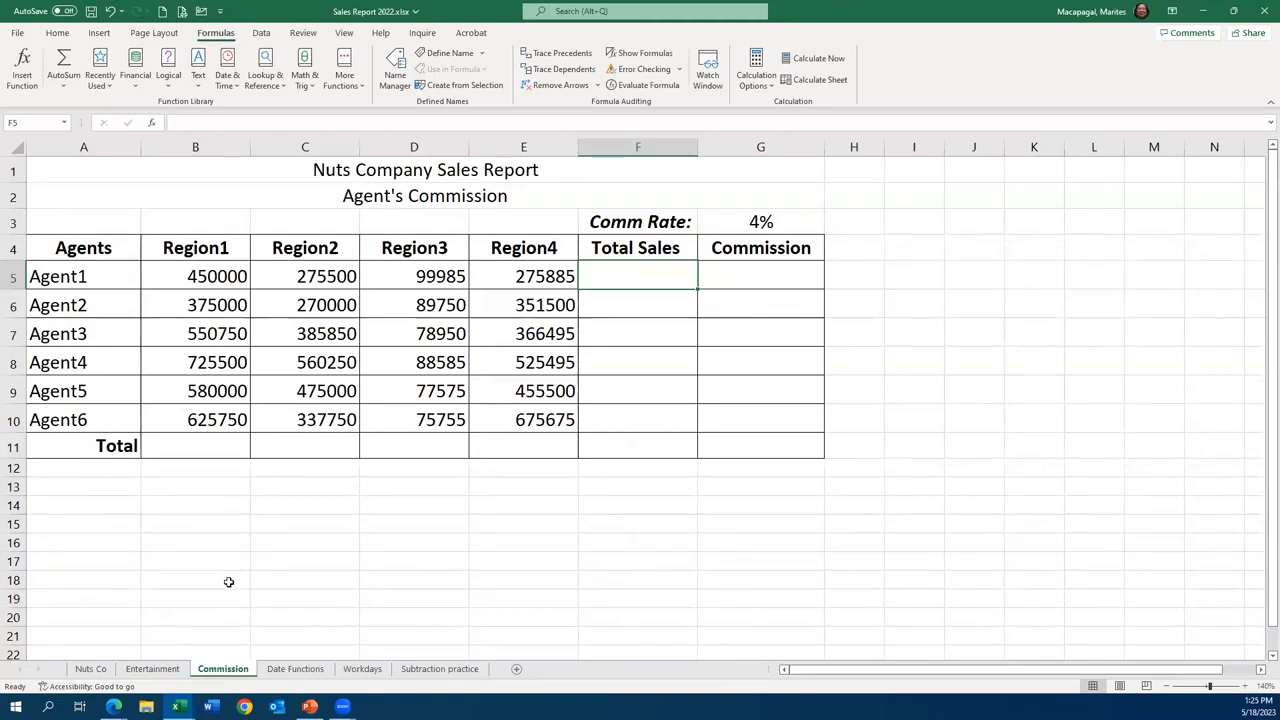
click(145, 670)
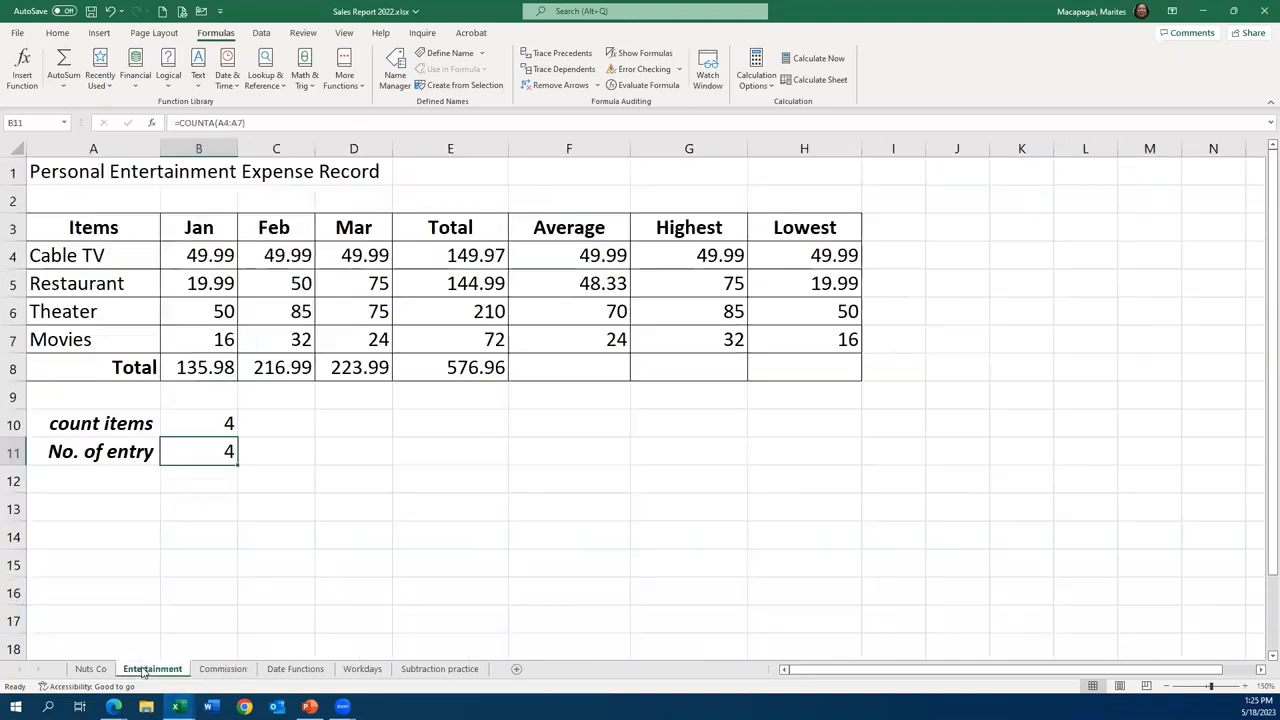
click(203, 341)
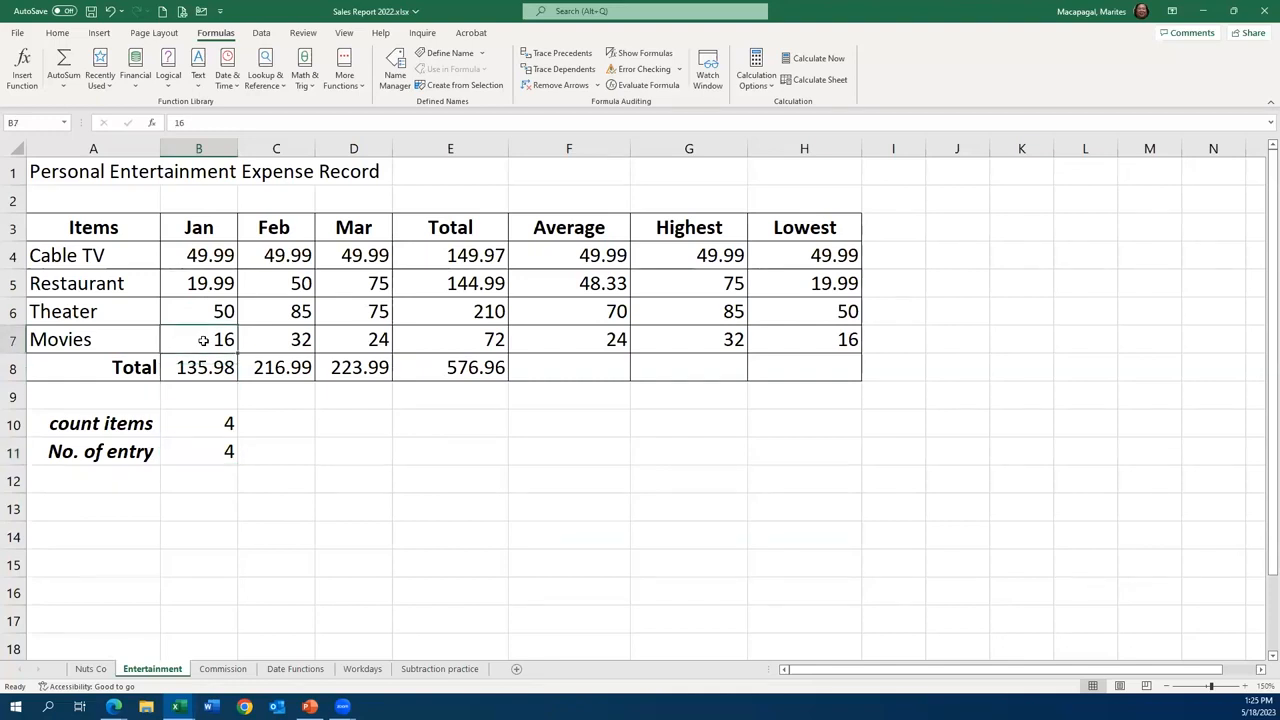
text(0)
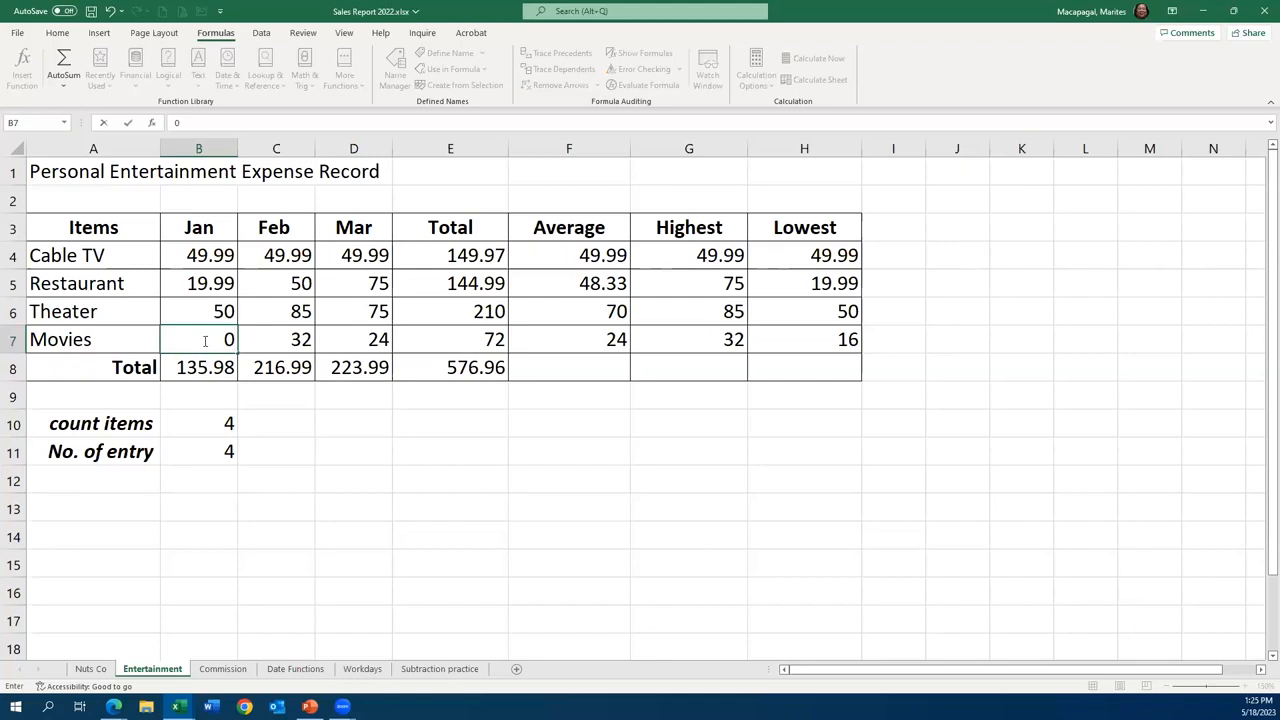
key(BackSpace)
text(A)
click(285, 457)
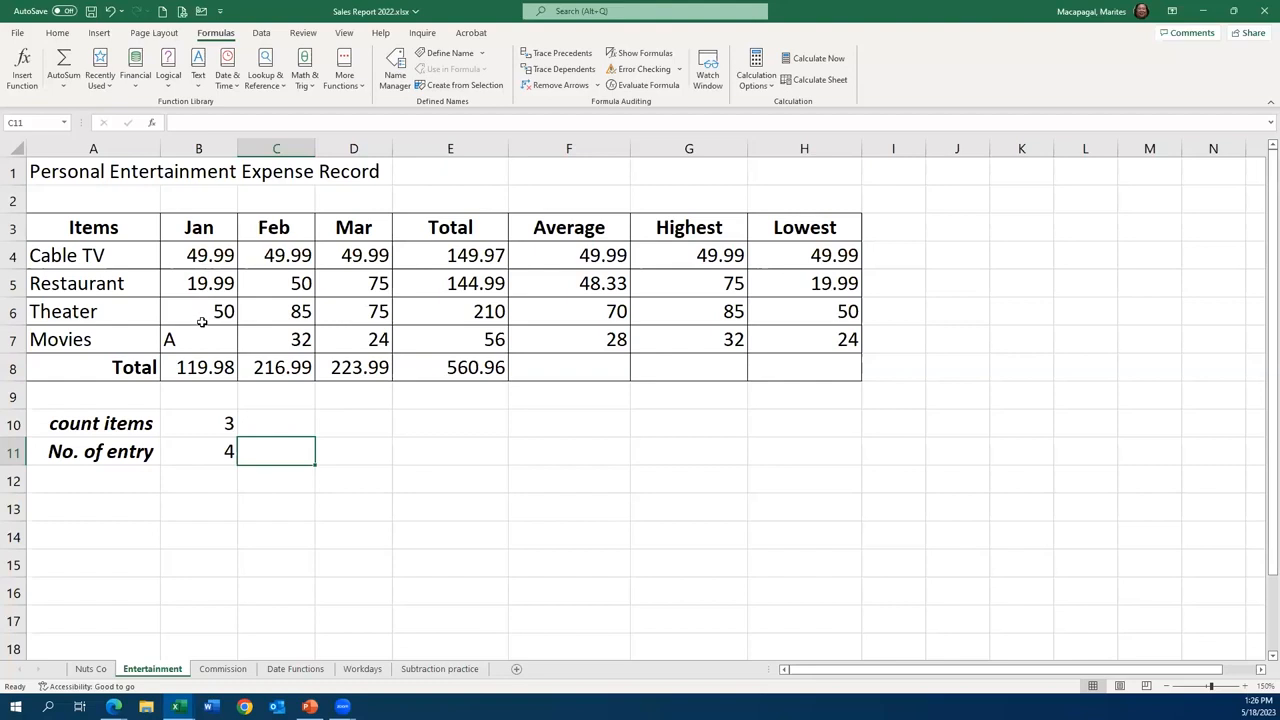
click(111, 15)
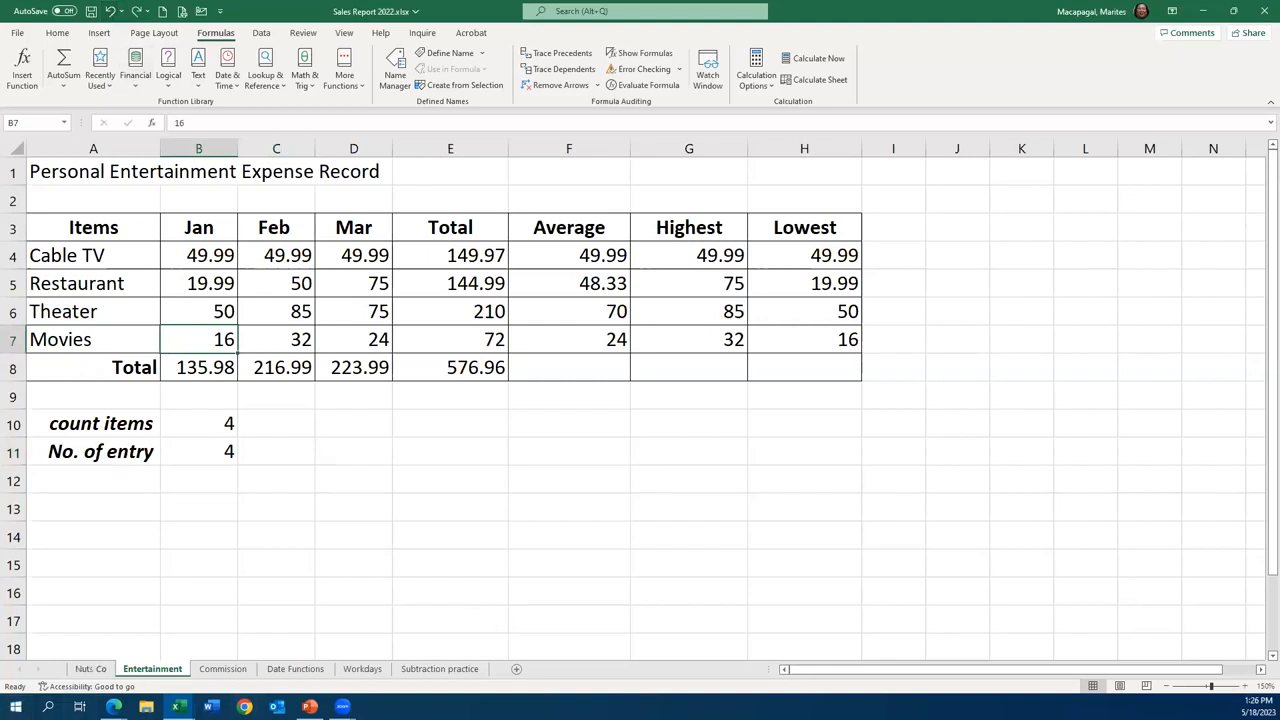
- Calculate each agent's total sales in F5:F10 of the Commission sheet with the SUM function across the four regions, starting from B5:E5
click(223, 669)
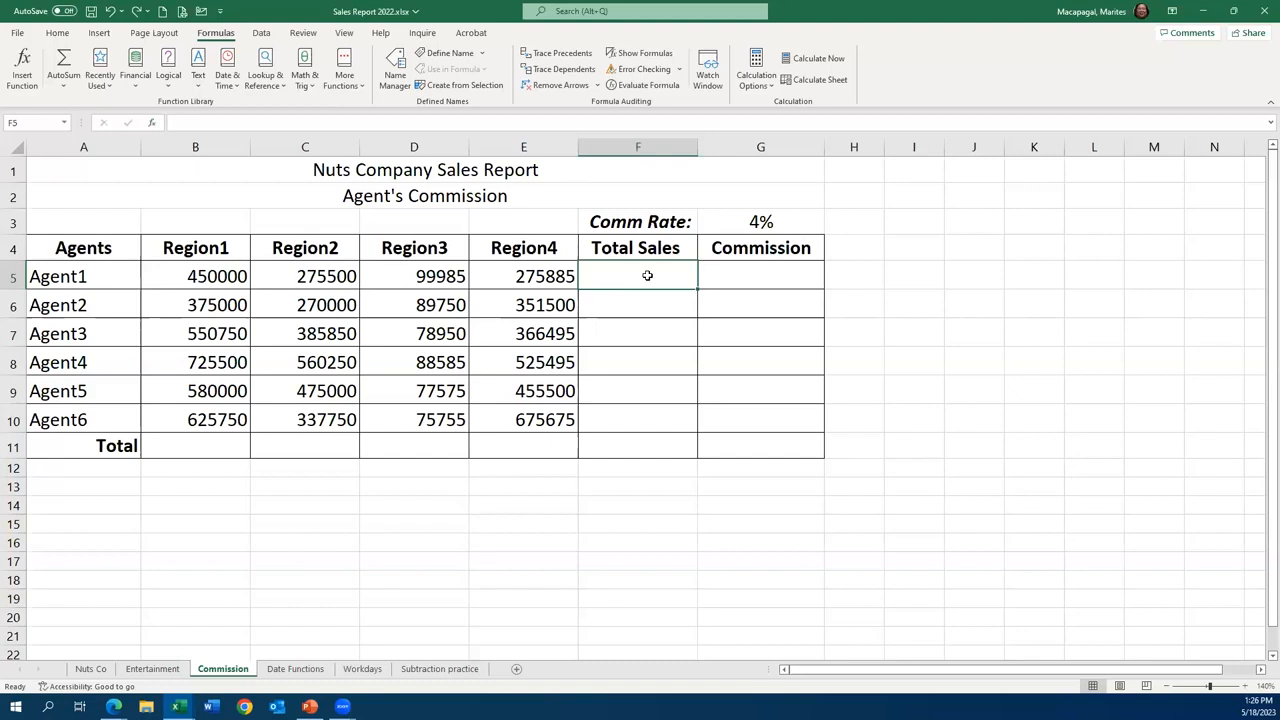
click(152, 126)
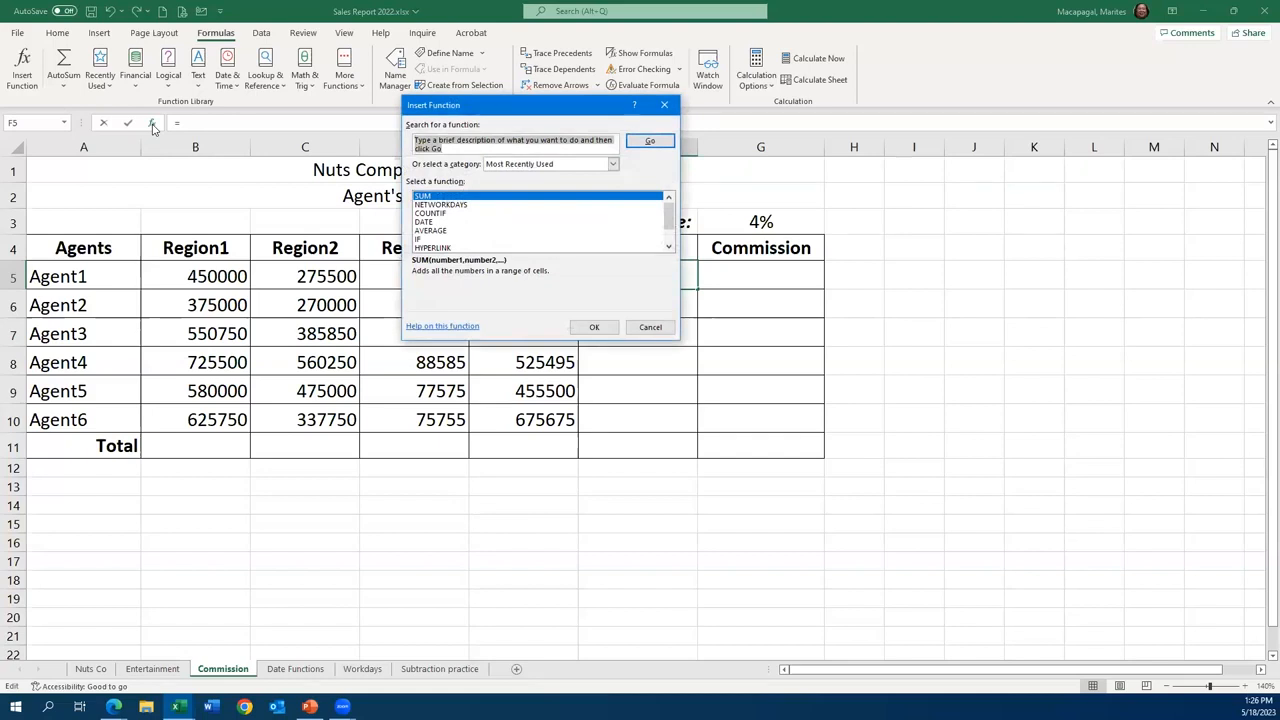
double_click(432, 197)
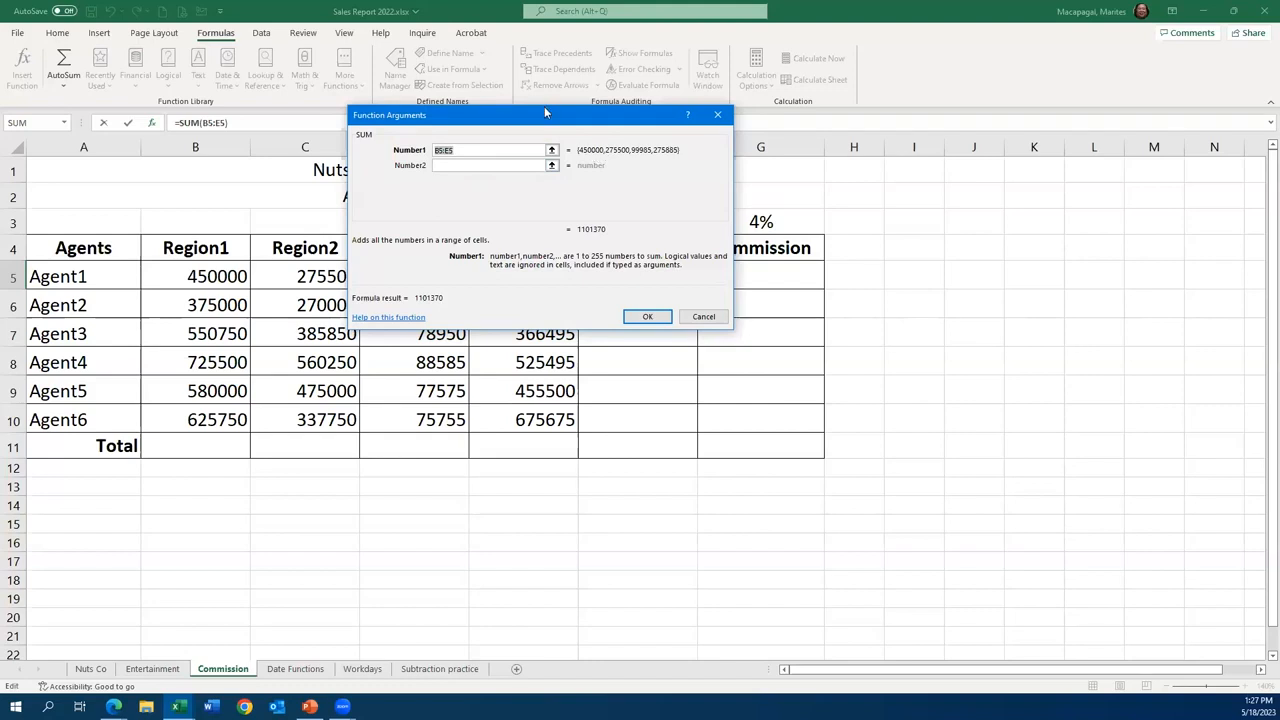
drag(540, 122, 385, 310)
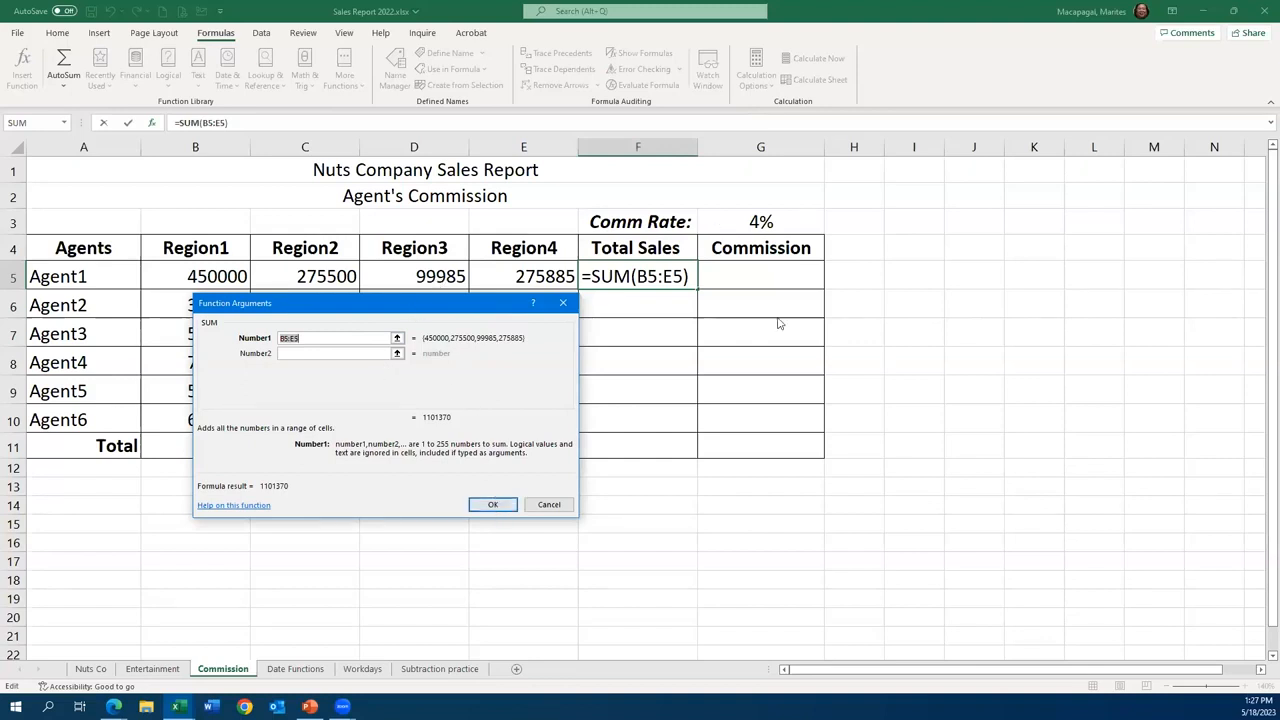
drag(417, 308, 715, 199)
click(791, 394)
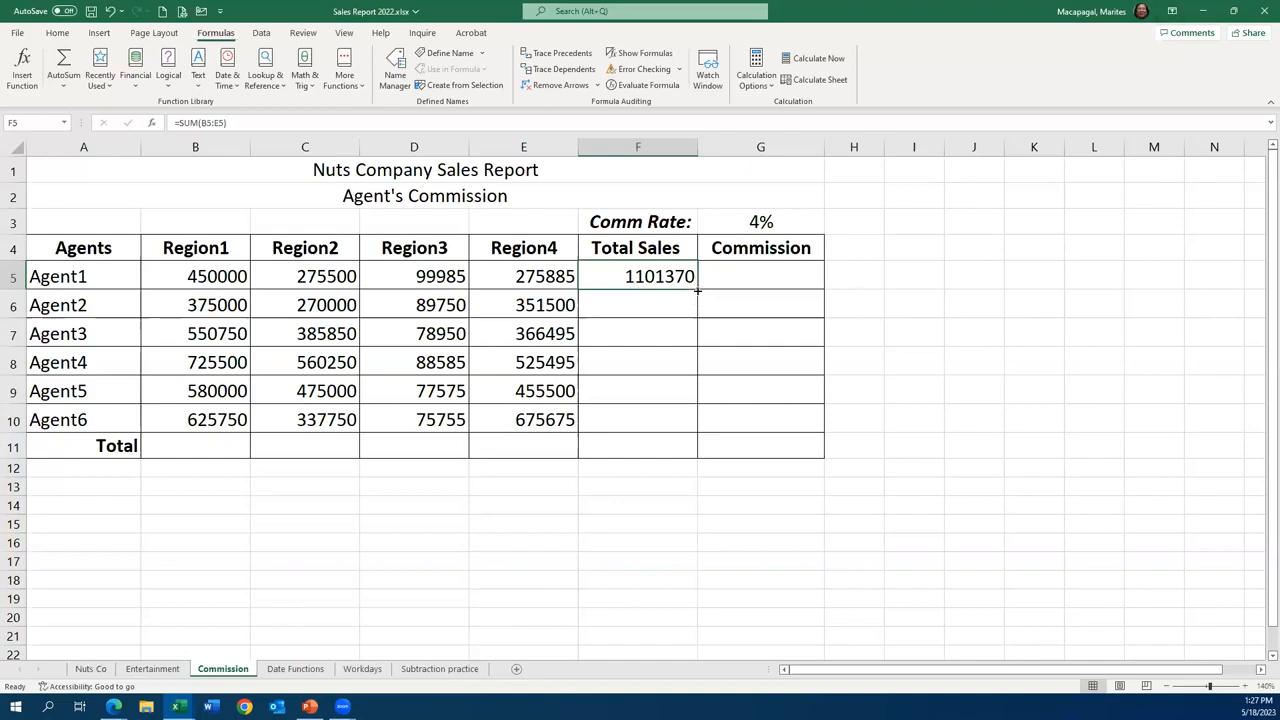
drag(698, 289, 702, 432)
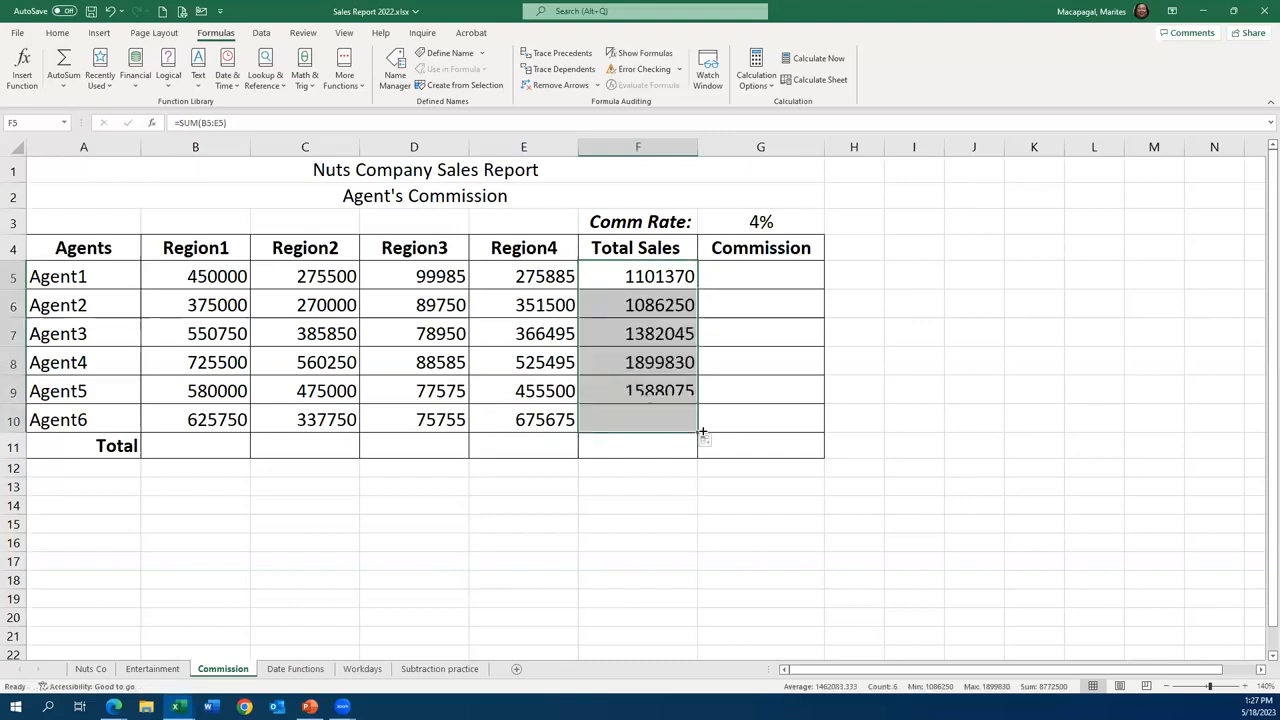
- Total the sales of Region1 through Region4 in B11:E11 with AutoSum, copying the B5:B10 sum across the row
click(196, 446)
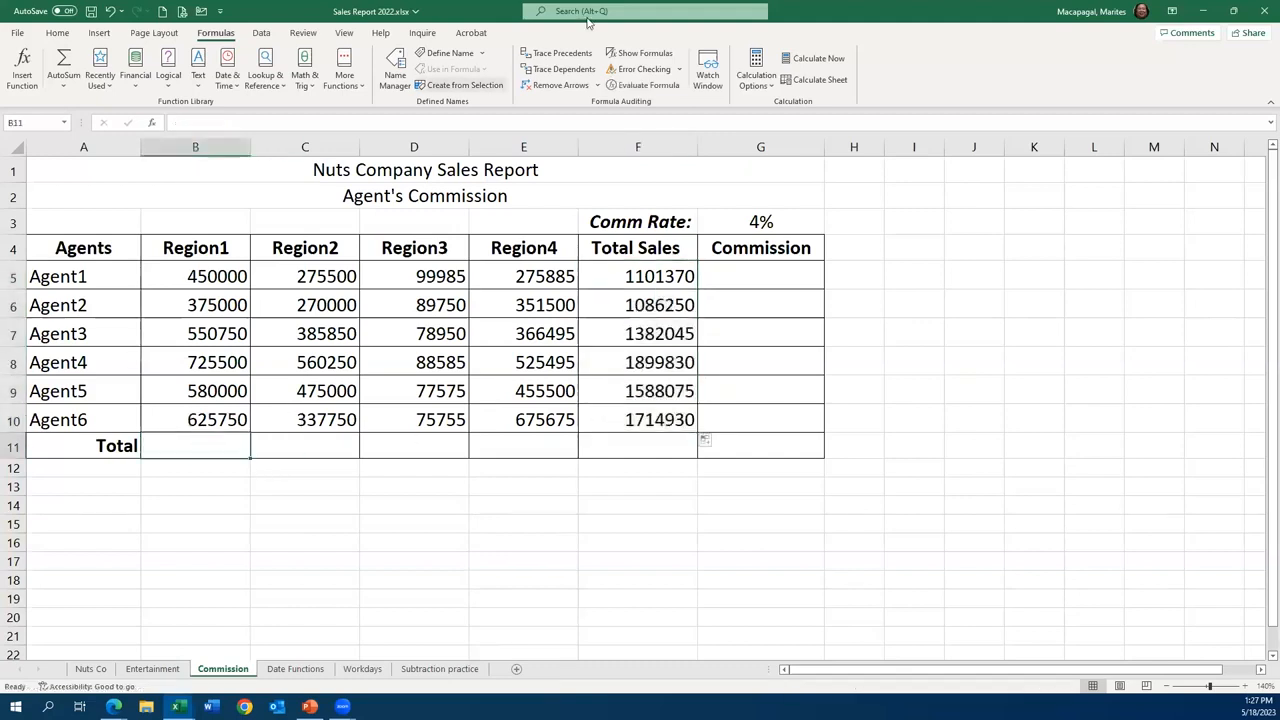
click(66, 64)
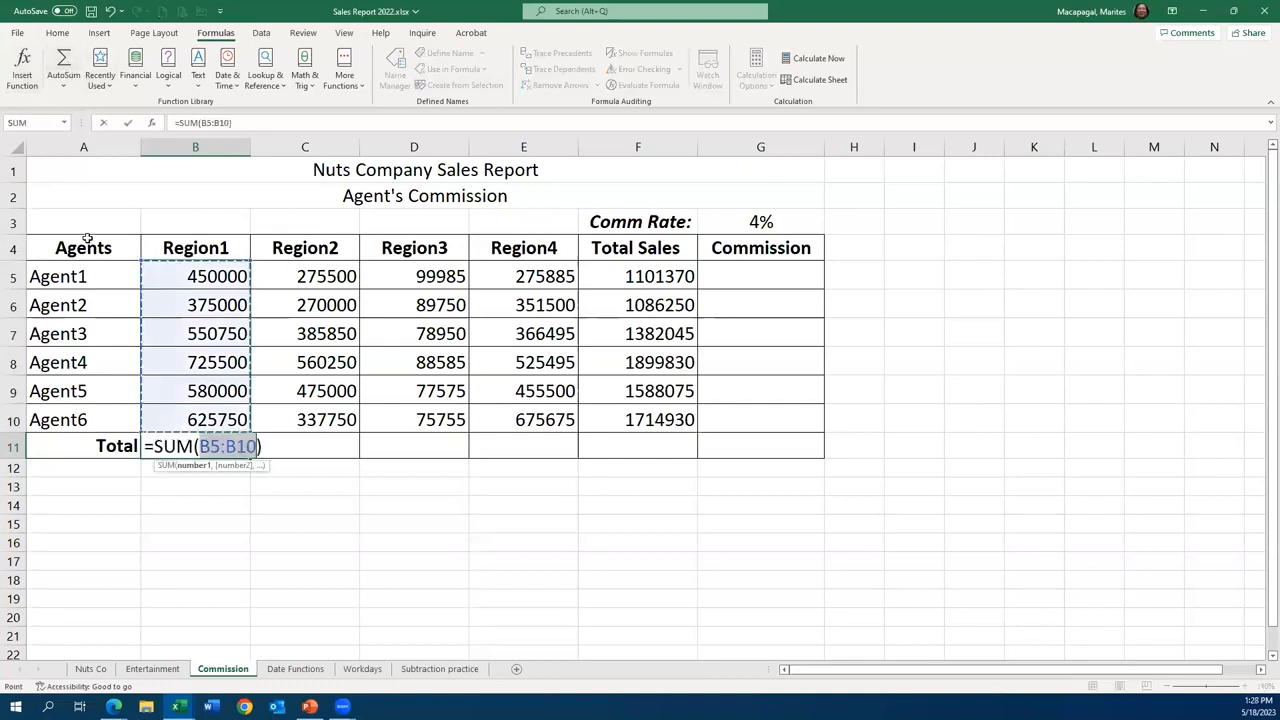
click(127, 122)
drag(248, 456, 566, 452)
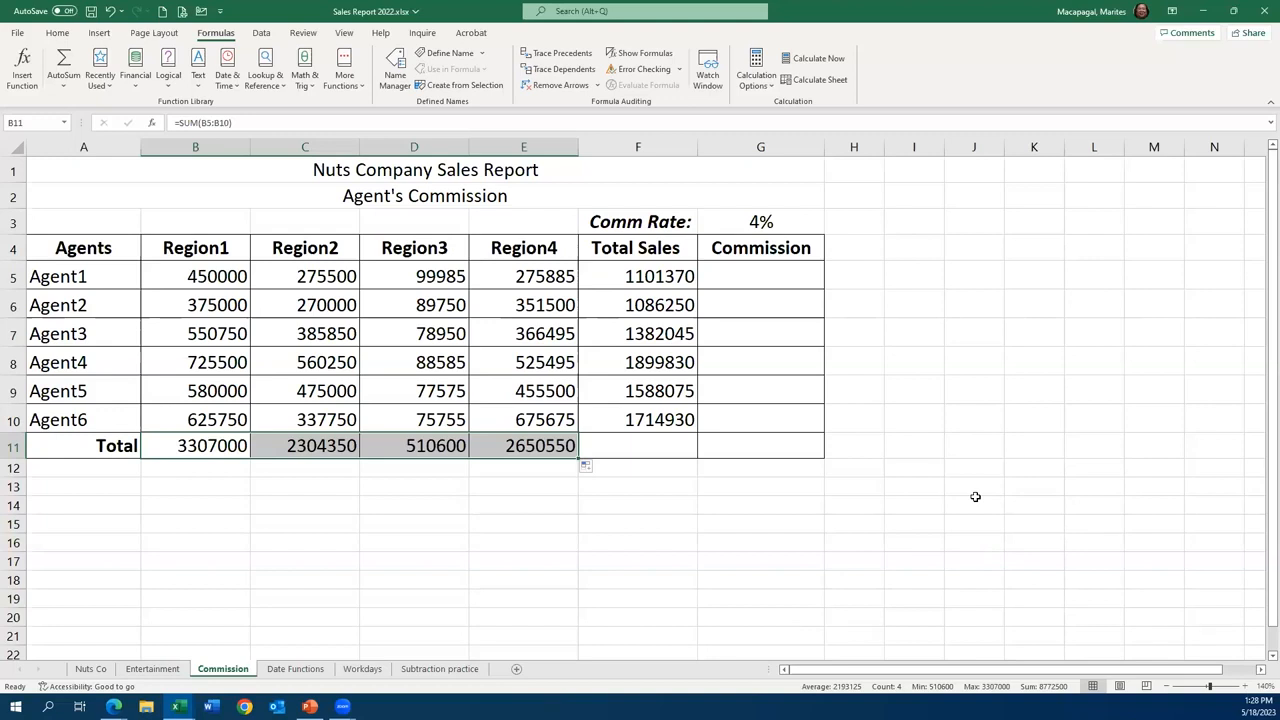
- Clear the existing date from cell D2 beside Today's date on the Date Functions sheet
click(293, 670)
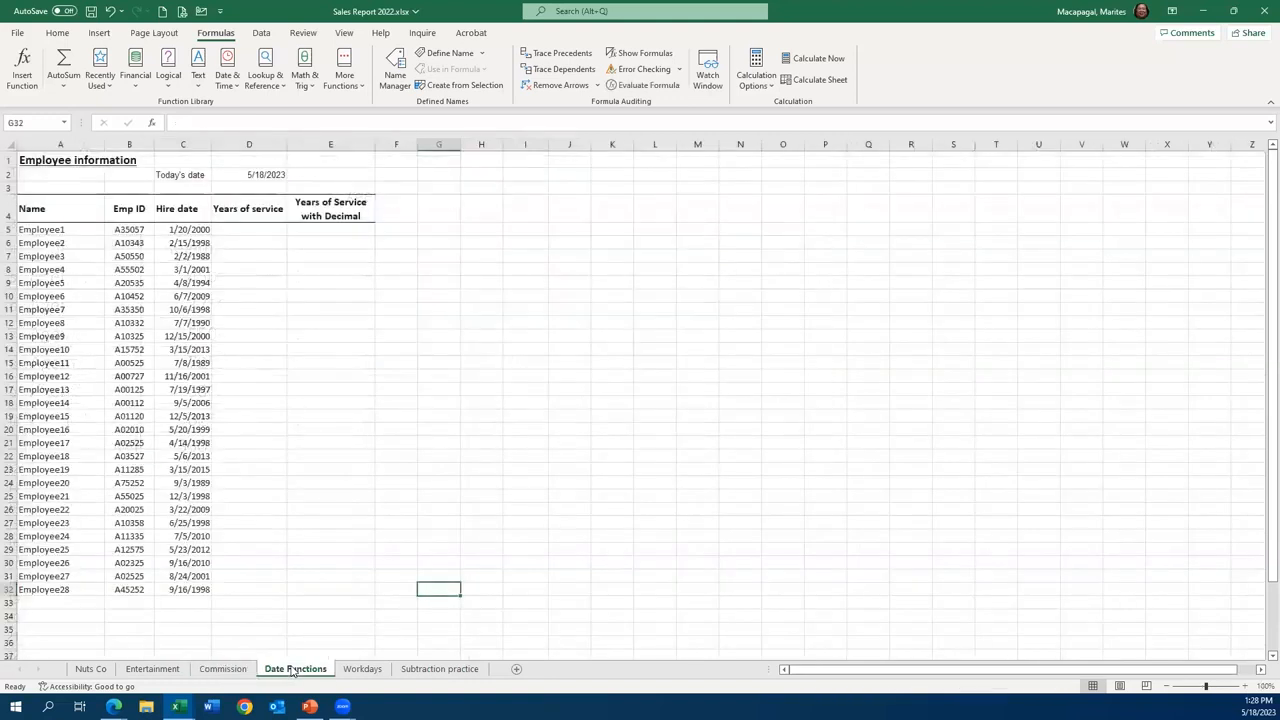
click(242, 173)
key(Delete)
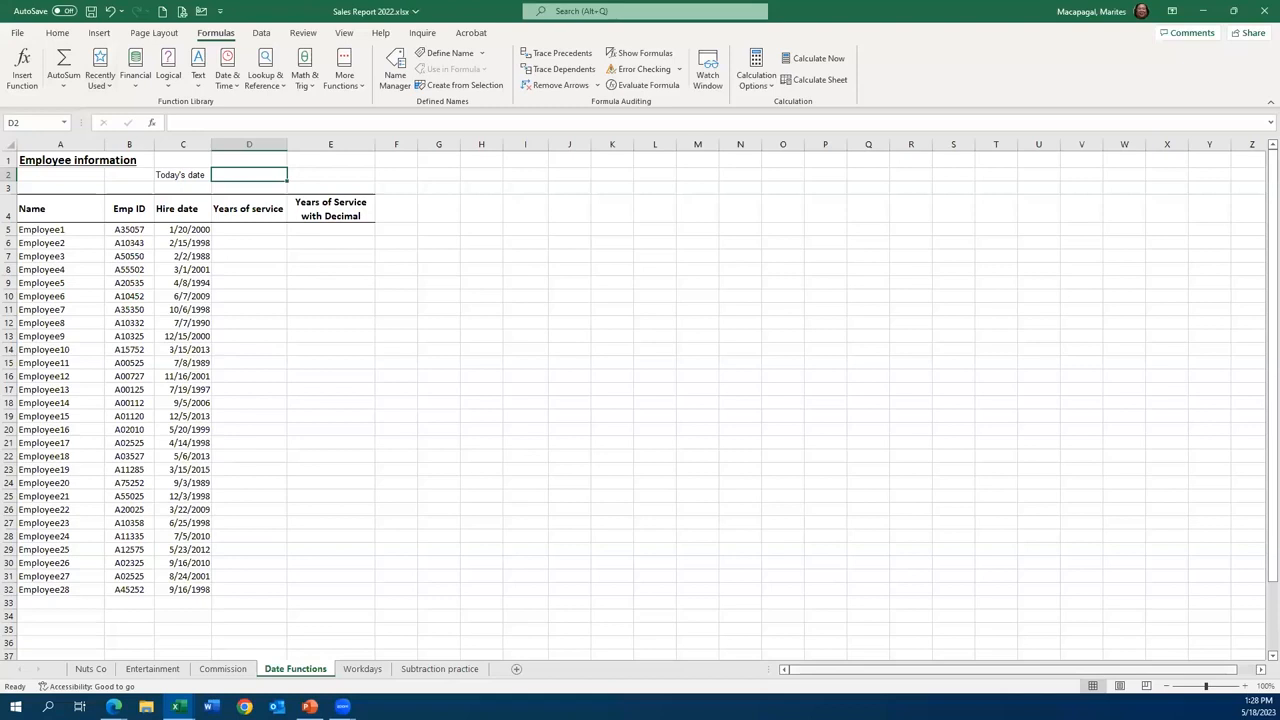
click(1243, 686)
click(1243, 686)
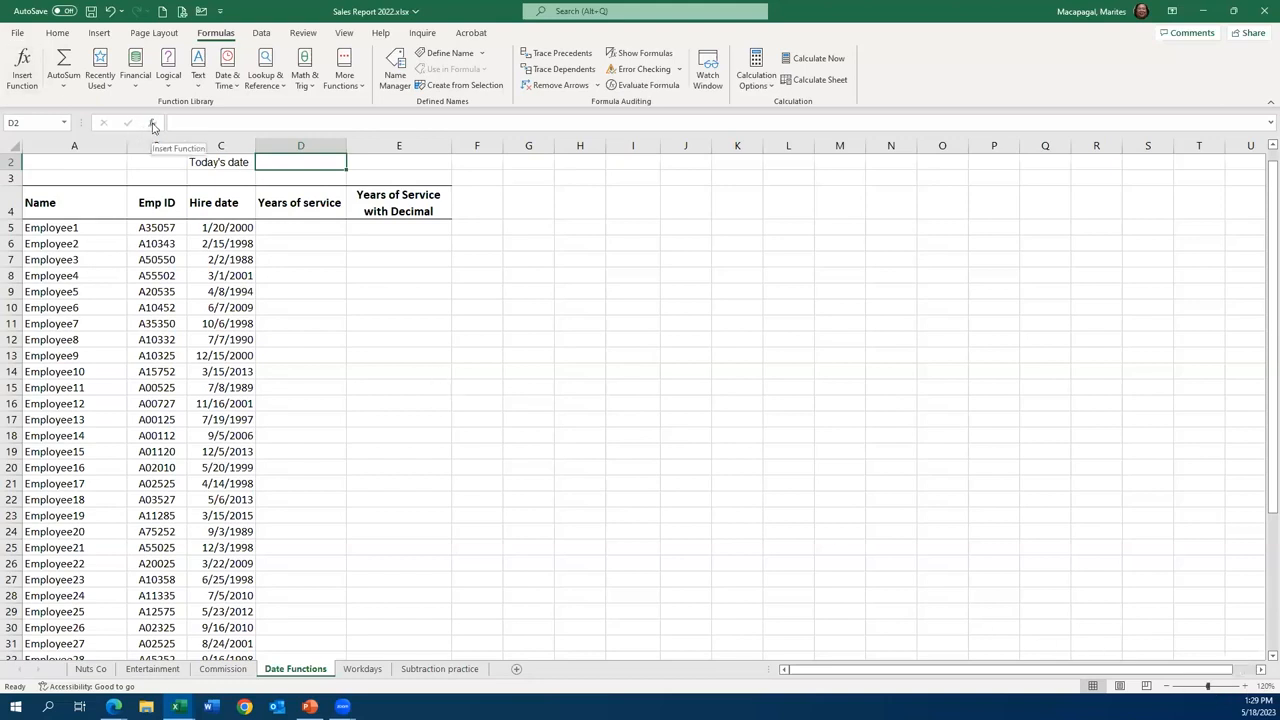
click(237, 91)
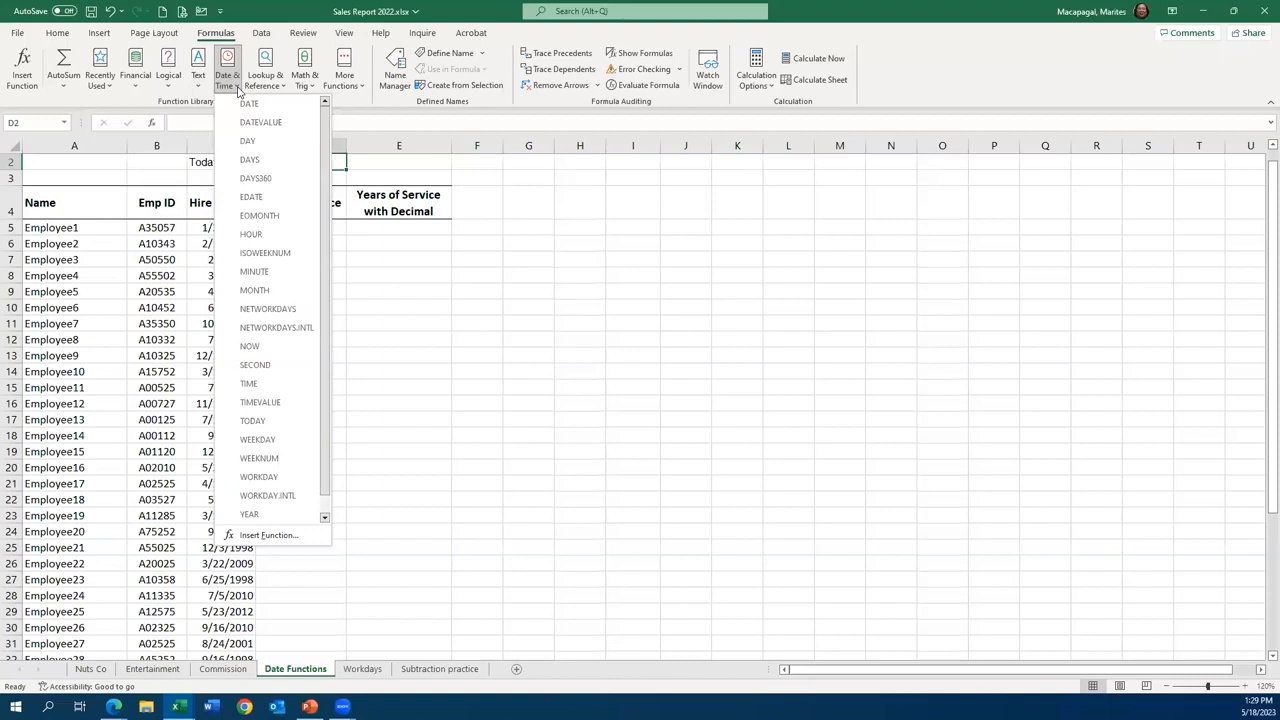
click(152, 127)
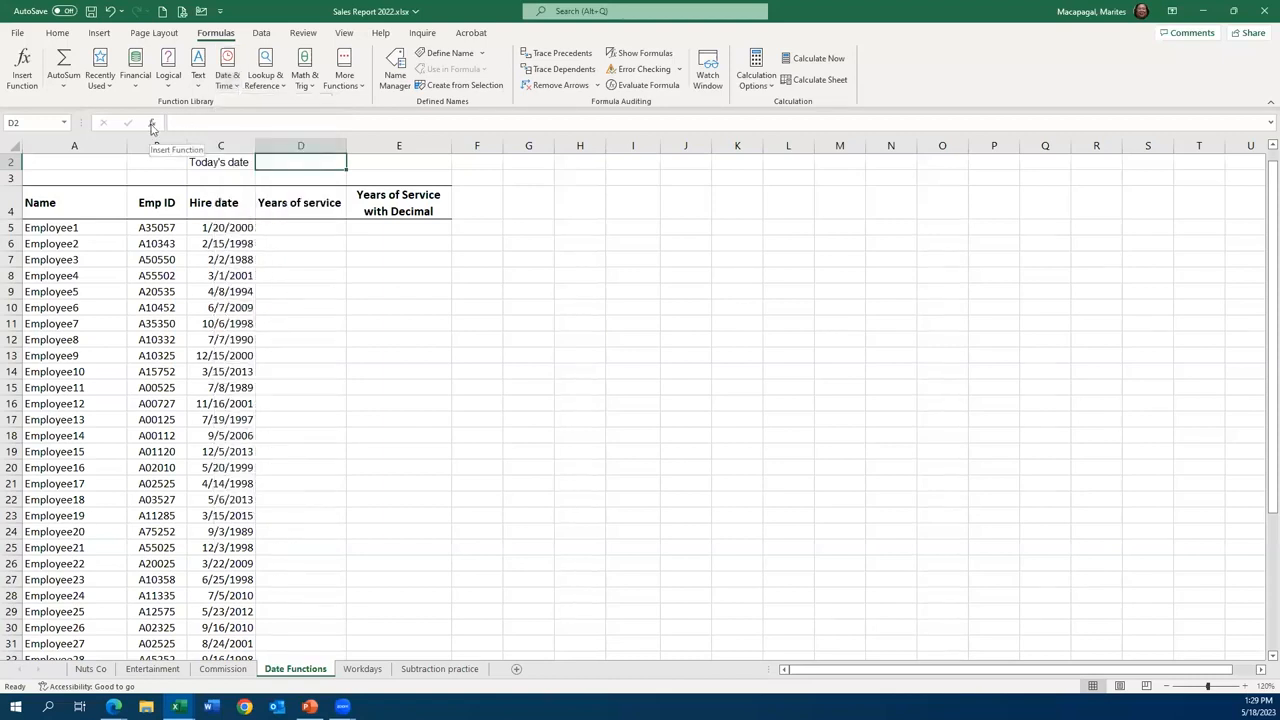
click(152, 127)
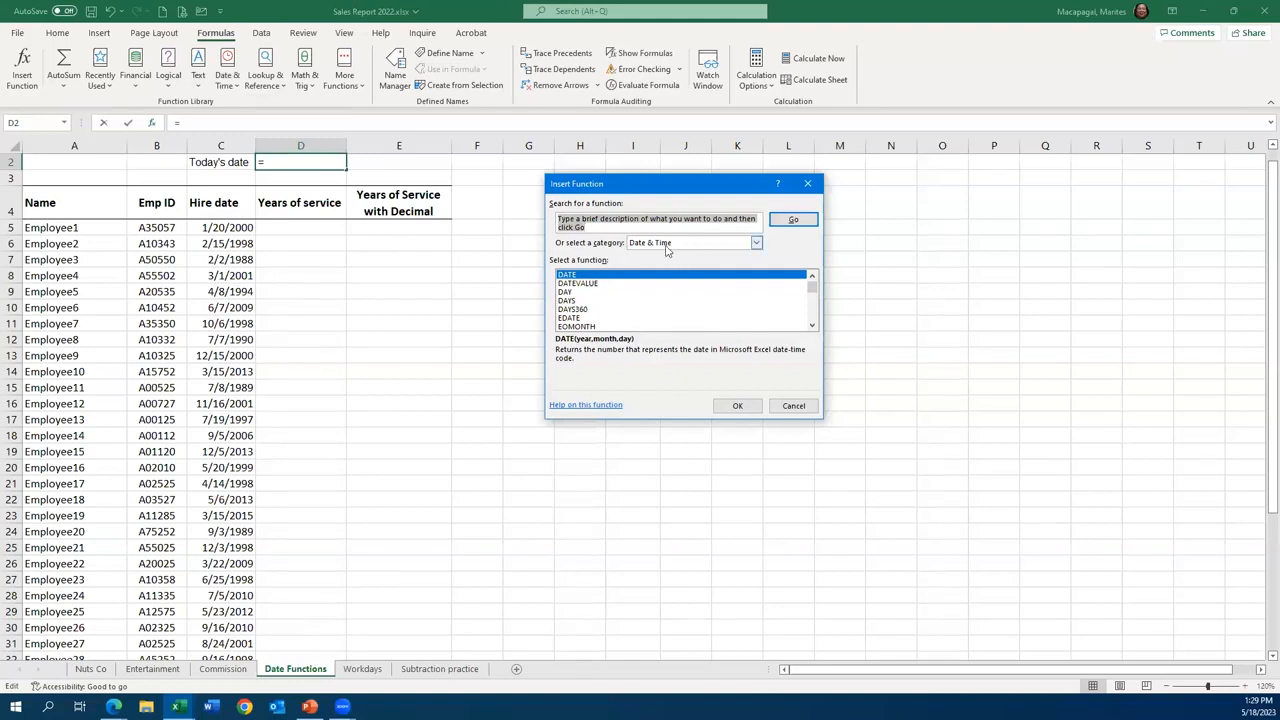
mouse_move(812, 286)
mouse_down()
mouse_move(812, 334)
mouse_move(812, 277)
mouse_up()
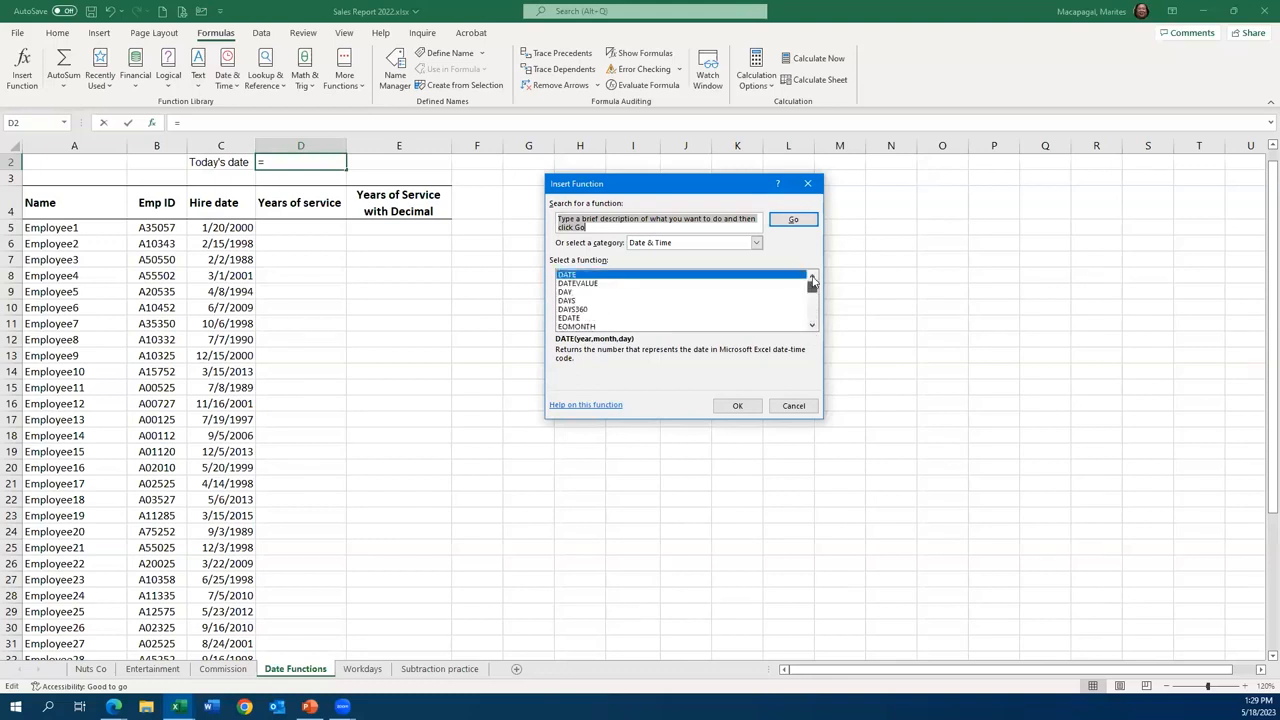
click(812, 409)
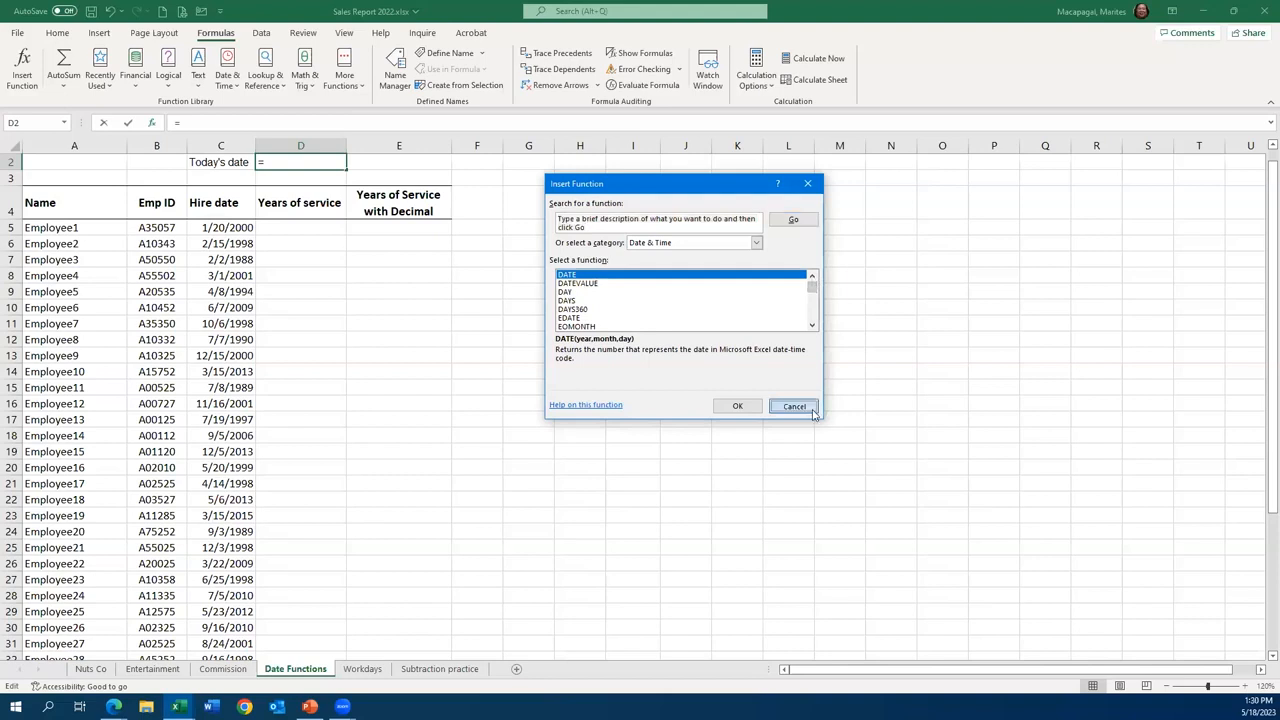
click(813, 410)
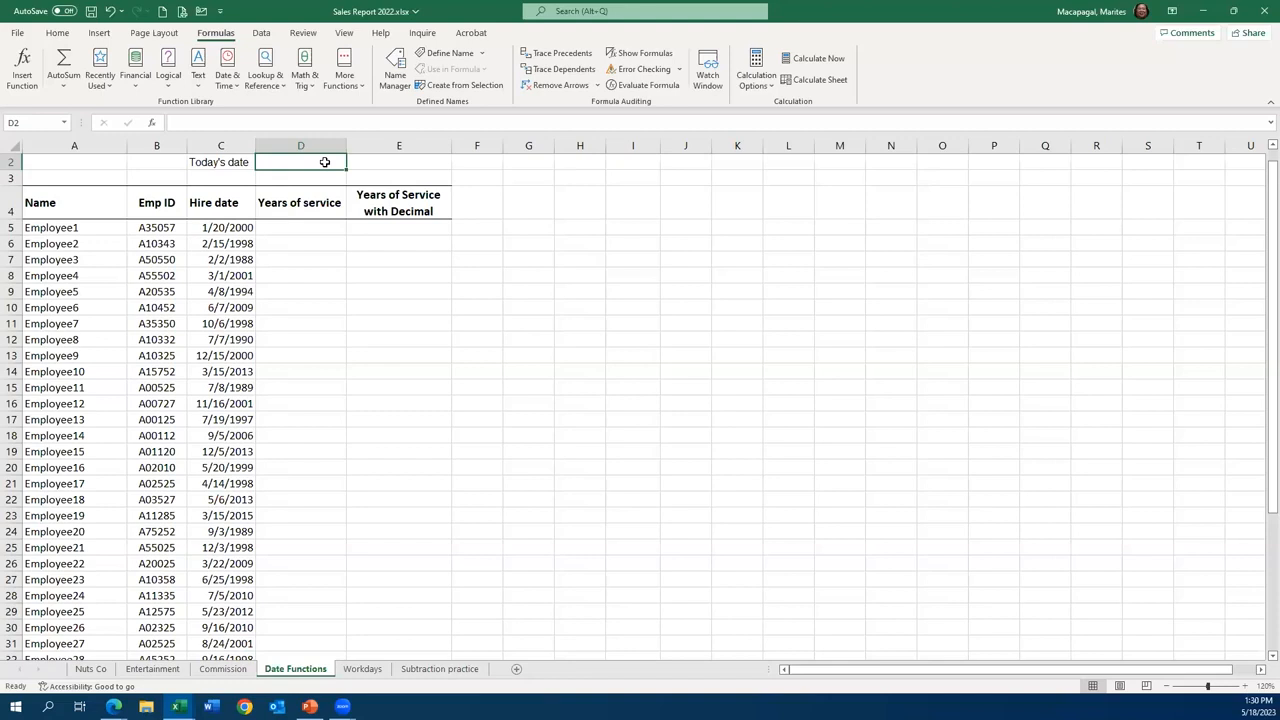
- Insert the current date in cell D2 with the formula =TODAY()
text(=)
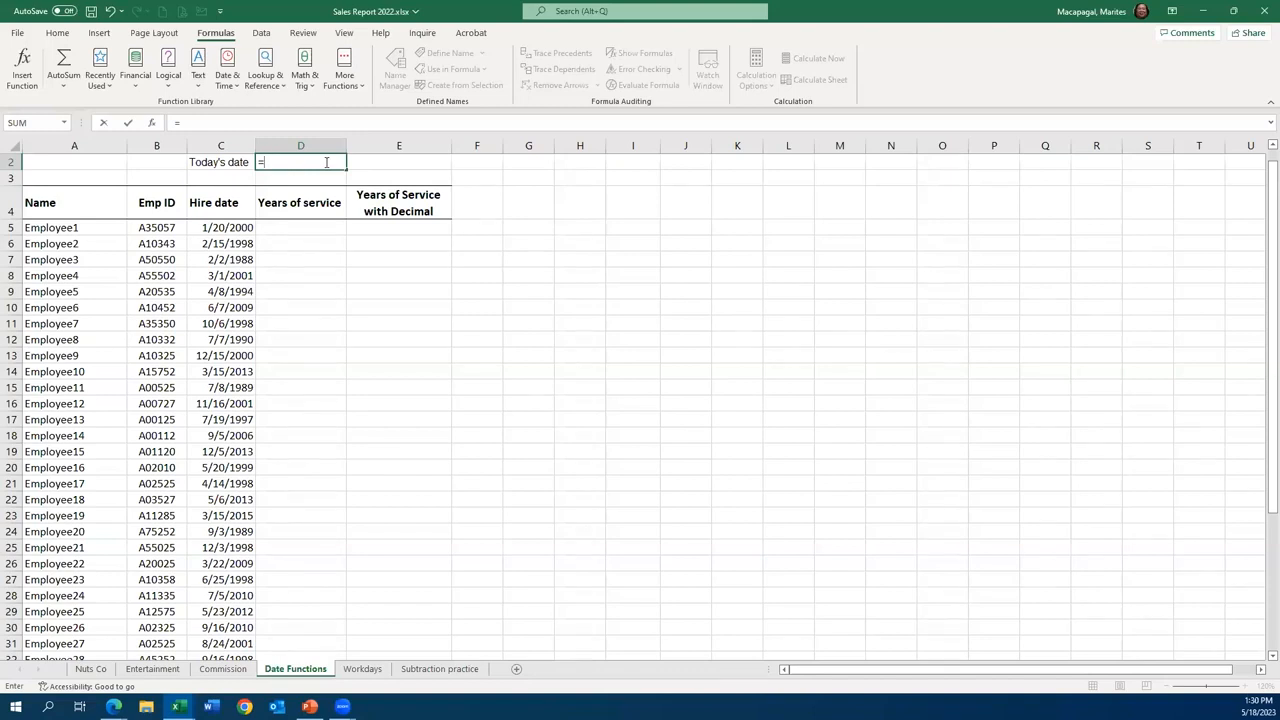
text(to)
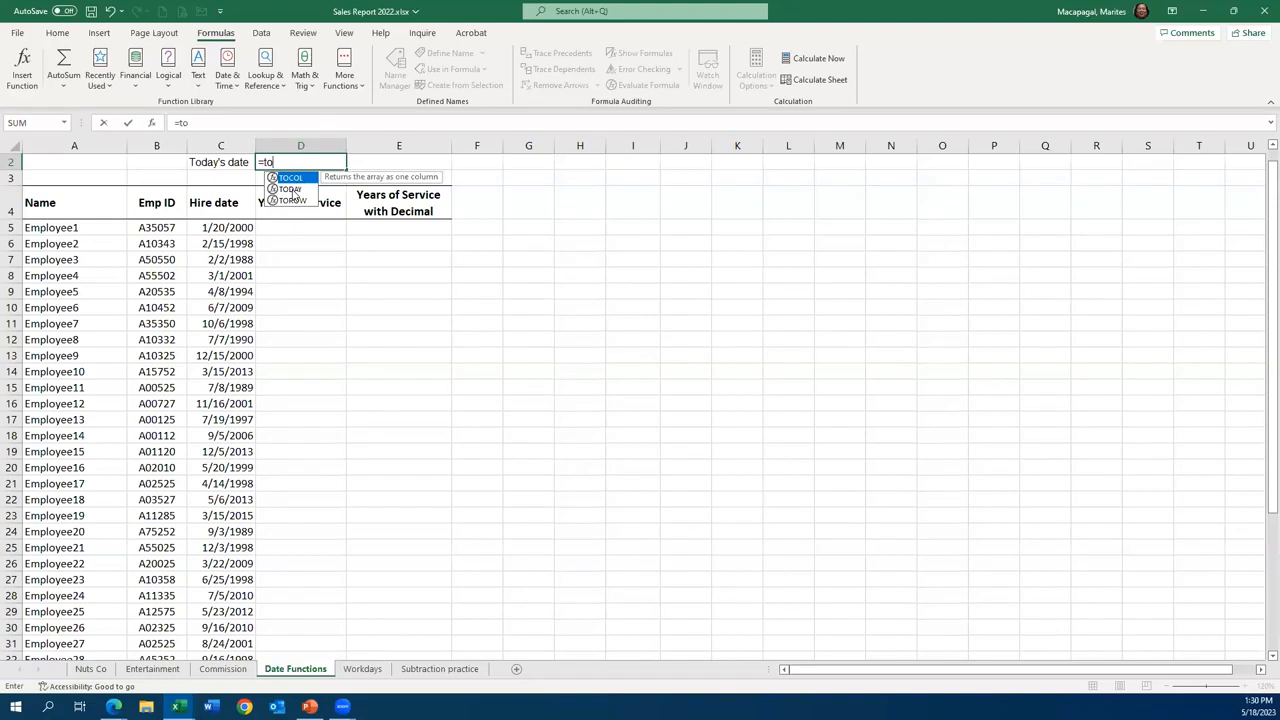
click(293, 192)
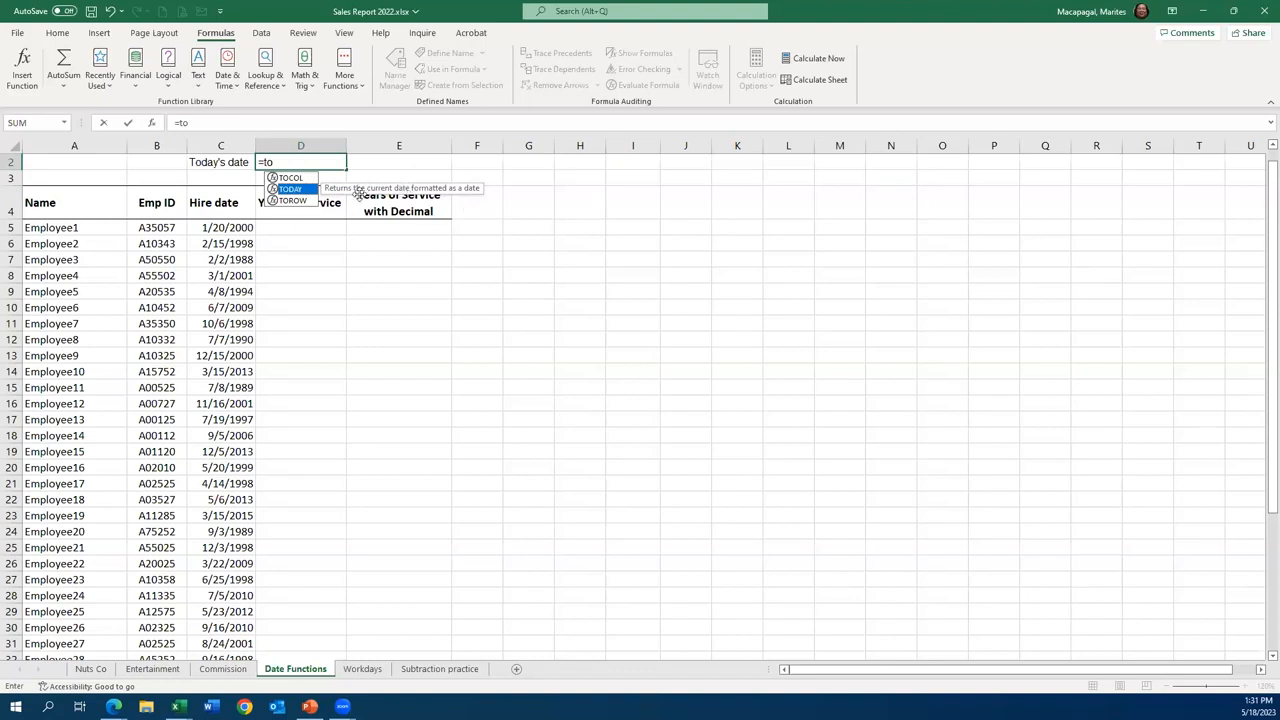
double_click(292, 189)
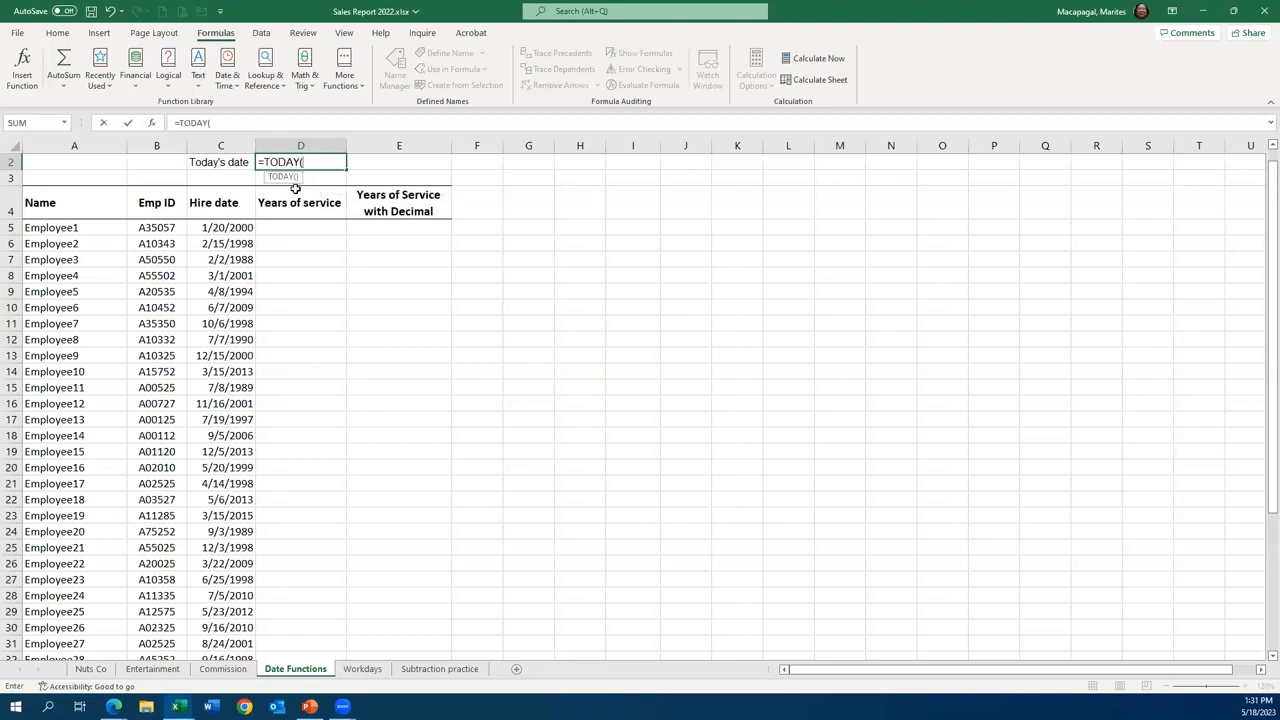
text())
key(Return)
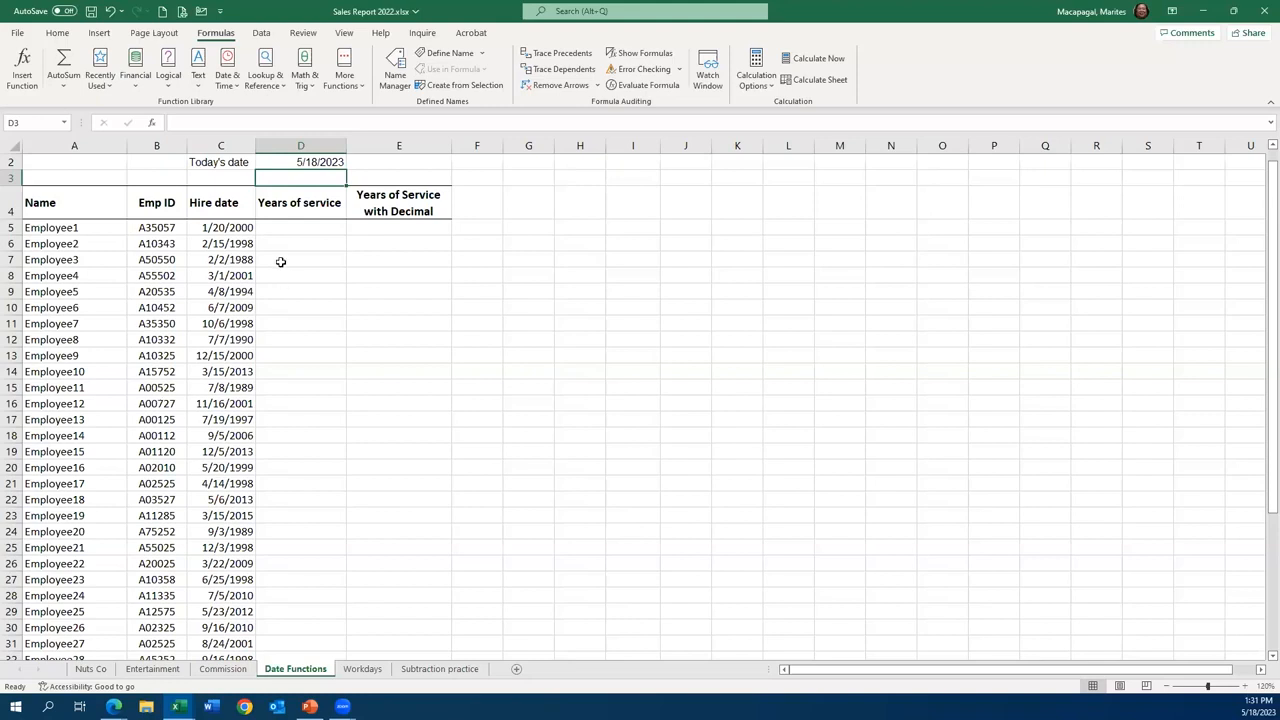
- Calculate Employee1's years of service in D5 by subtracting the hire year from today's year with =YEAR(D2)-YEAR(C5)
click(320, 229)
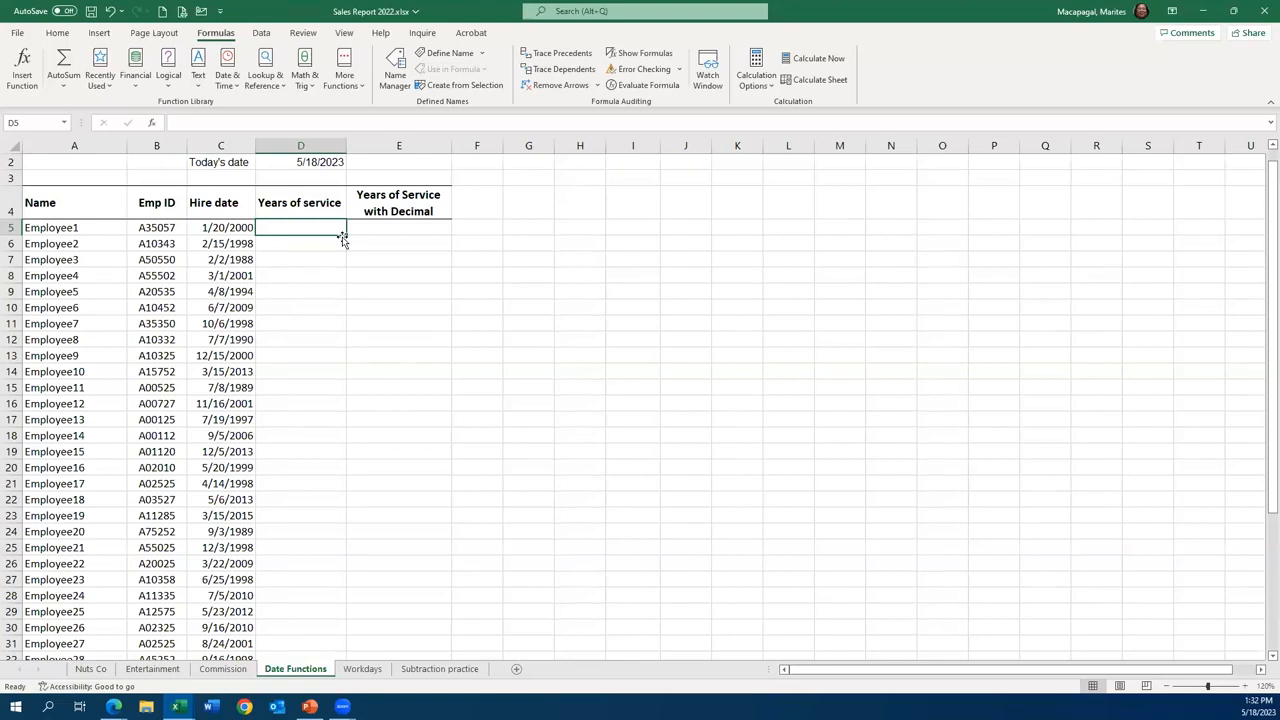
text(=)
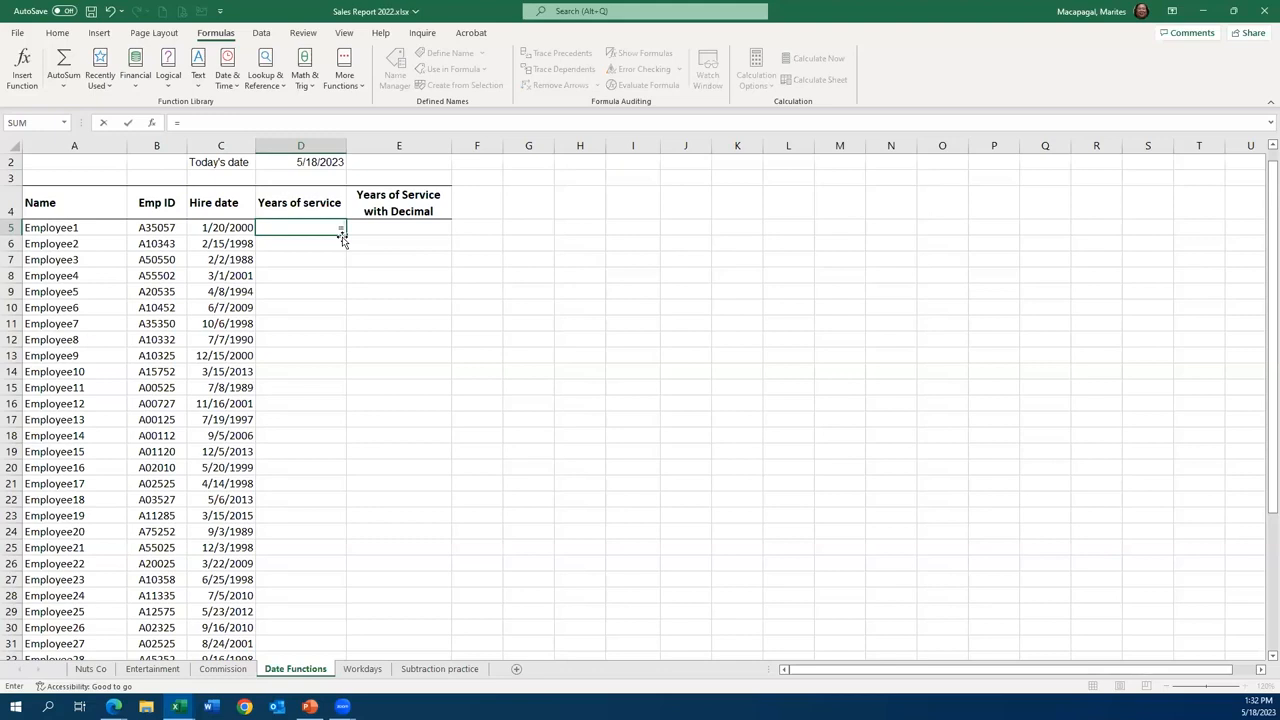
text(y)
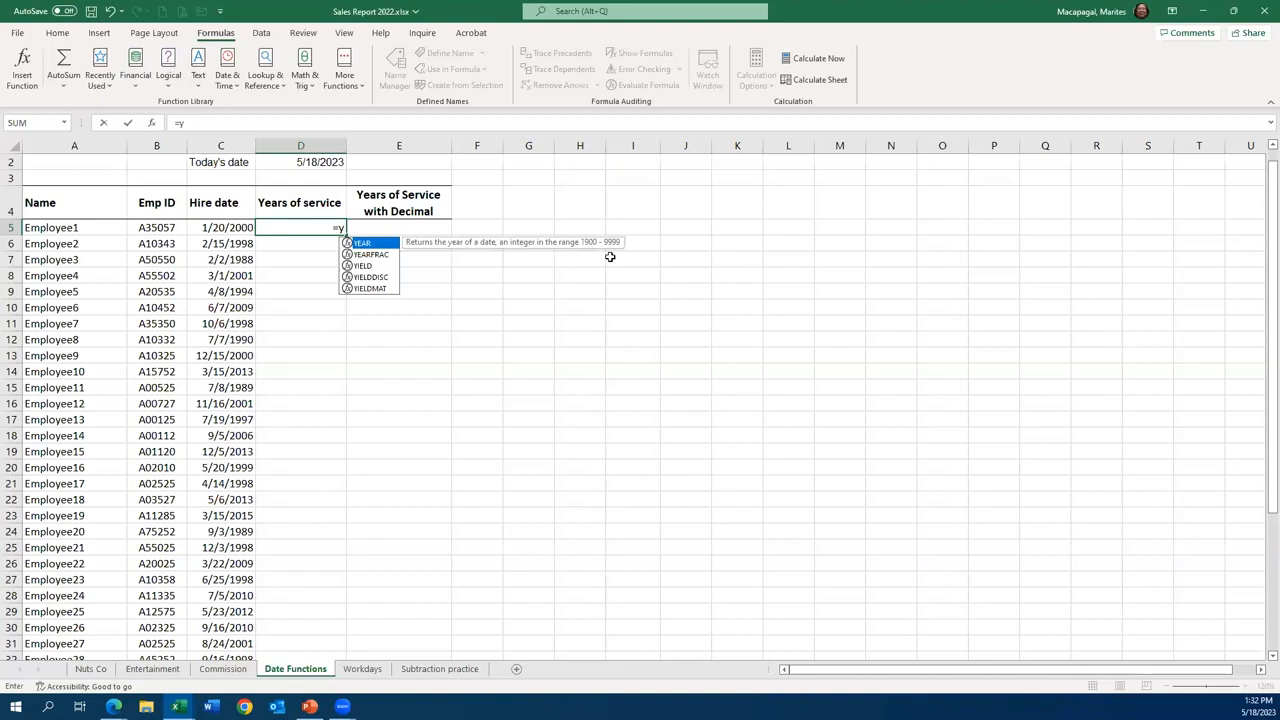
double_click(375, 244)
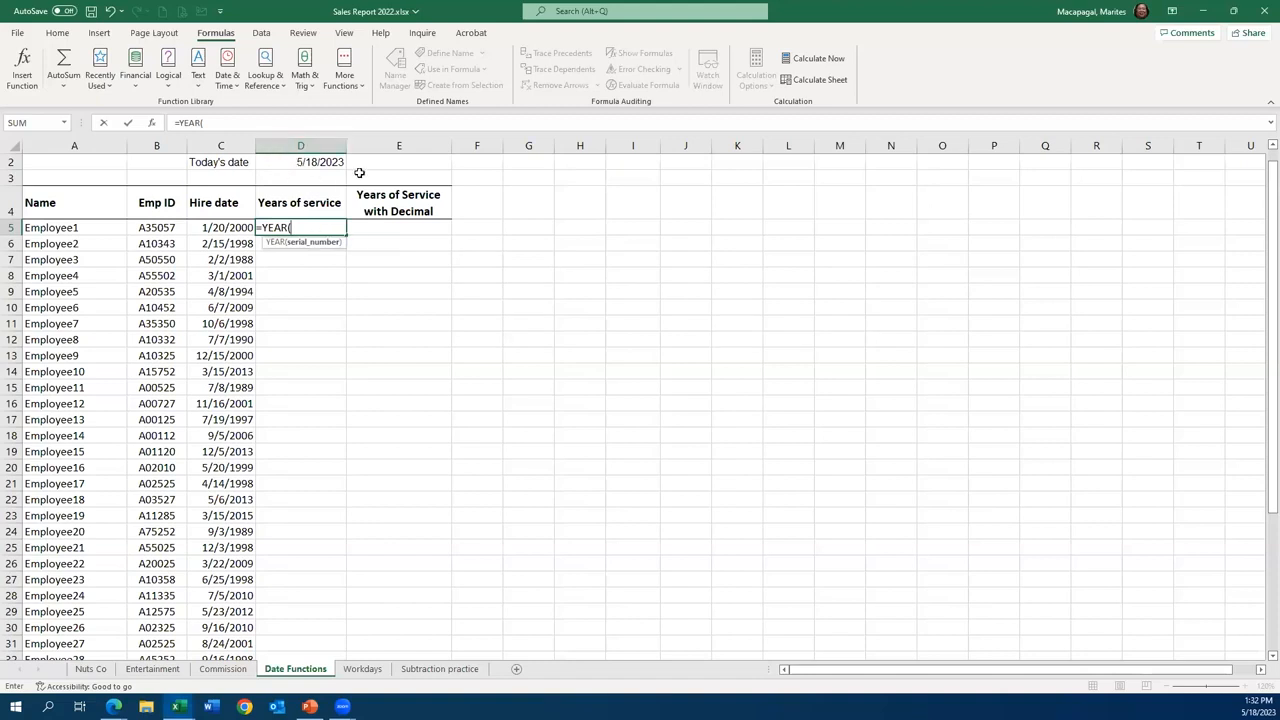
click(310, 160)
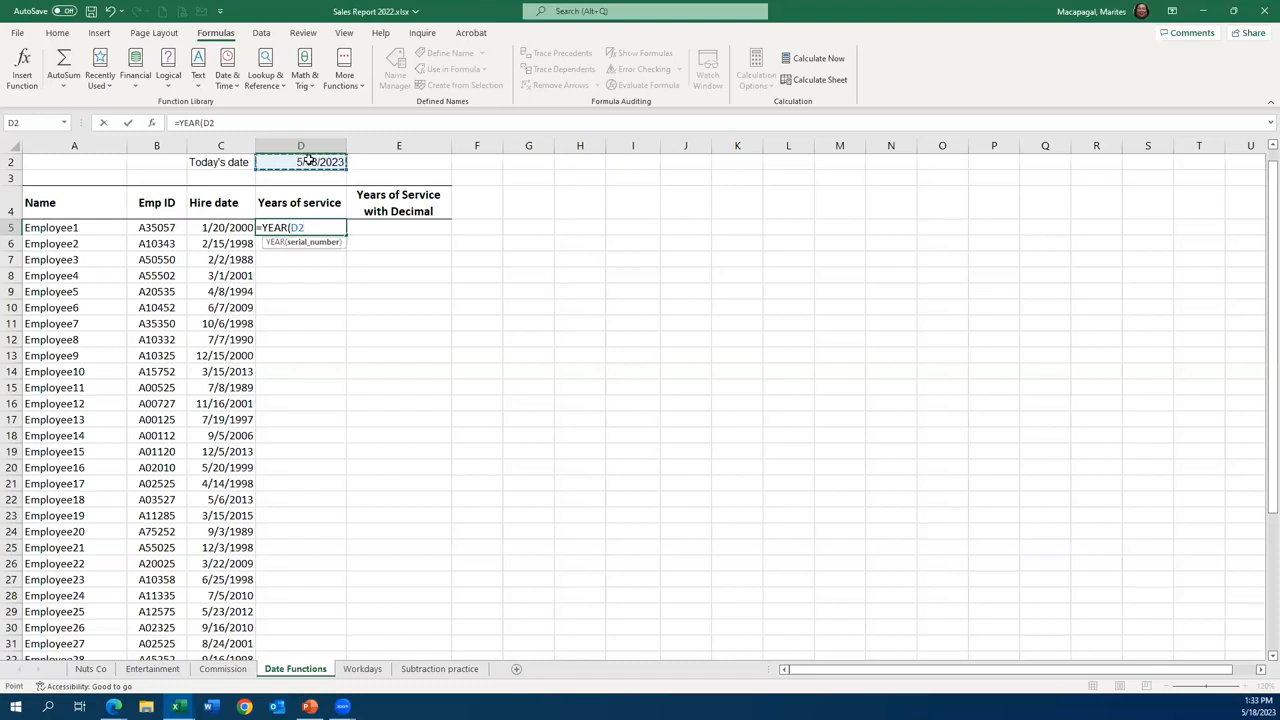
text())
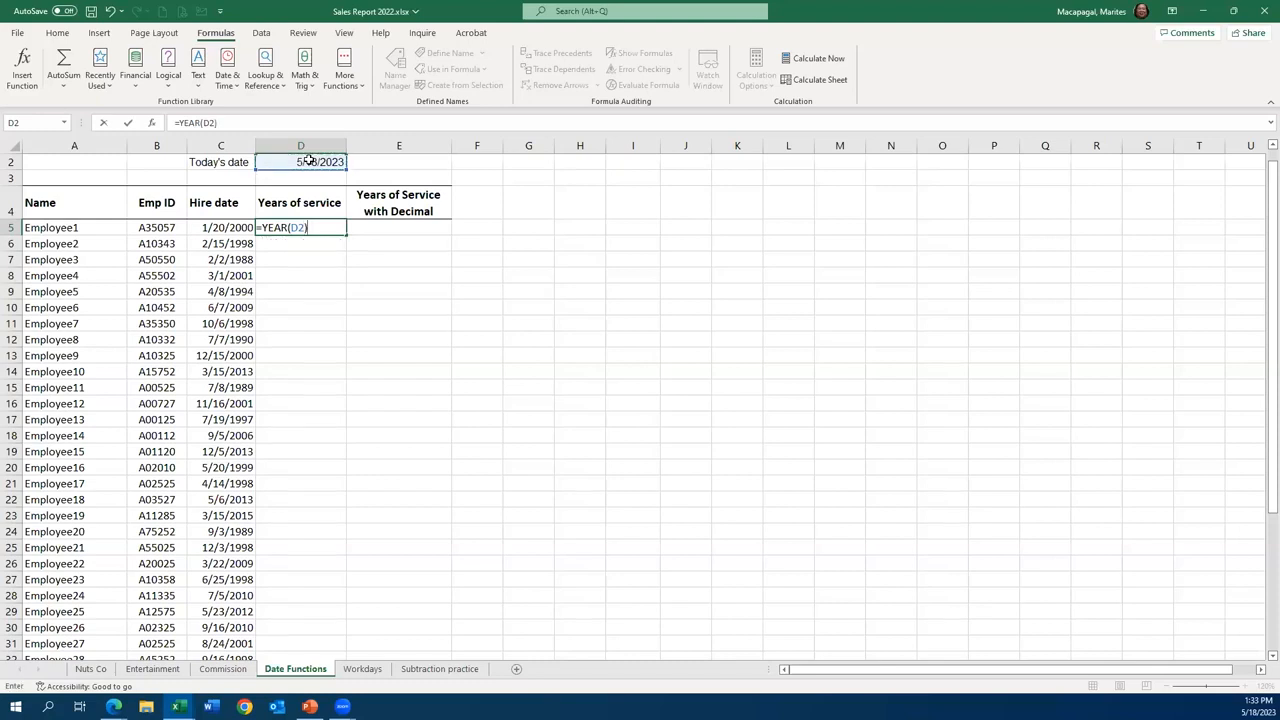
text(-Yea)
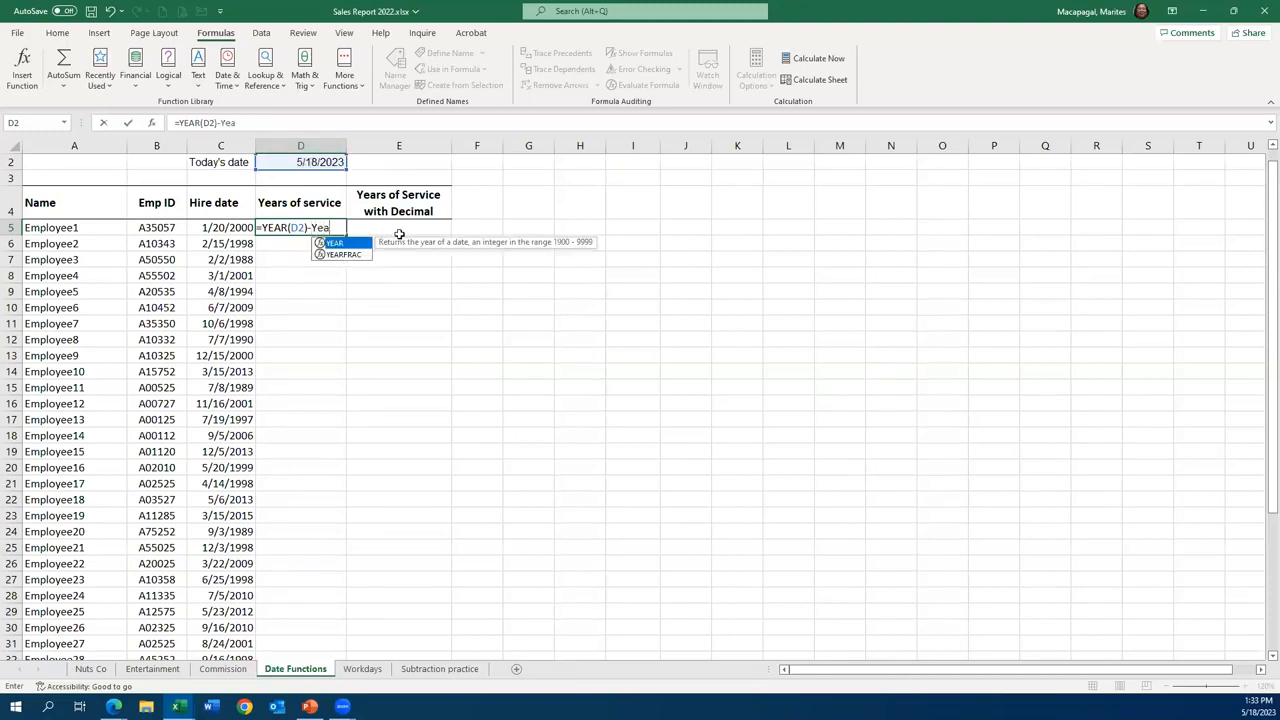
double_click(334, 245)
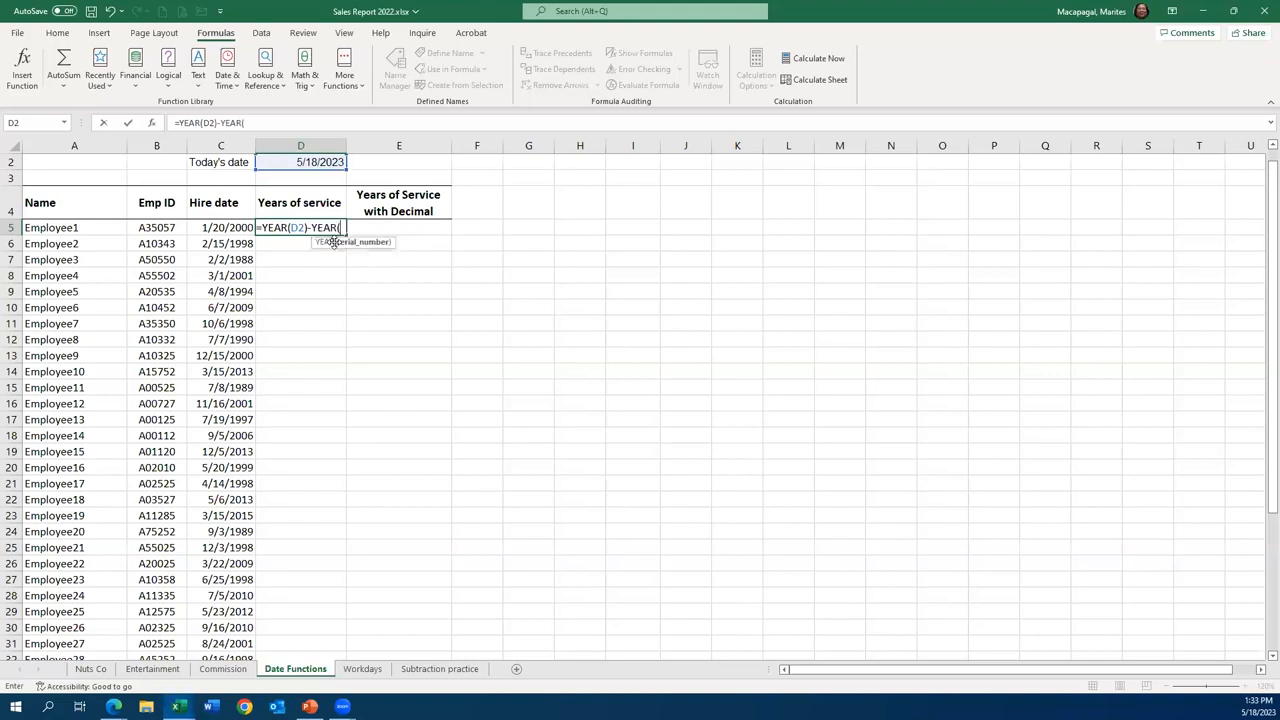
click(228, 228)
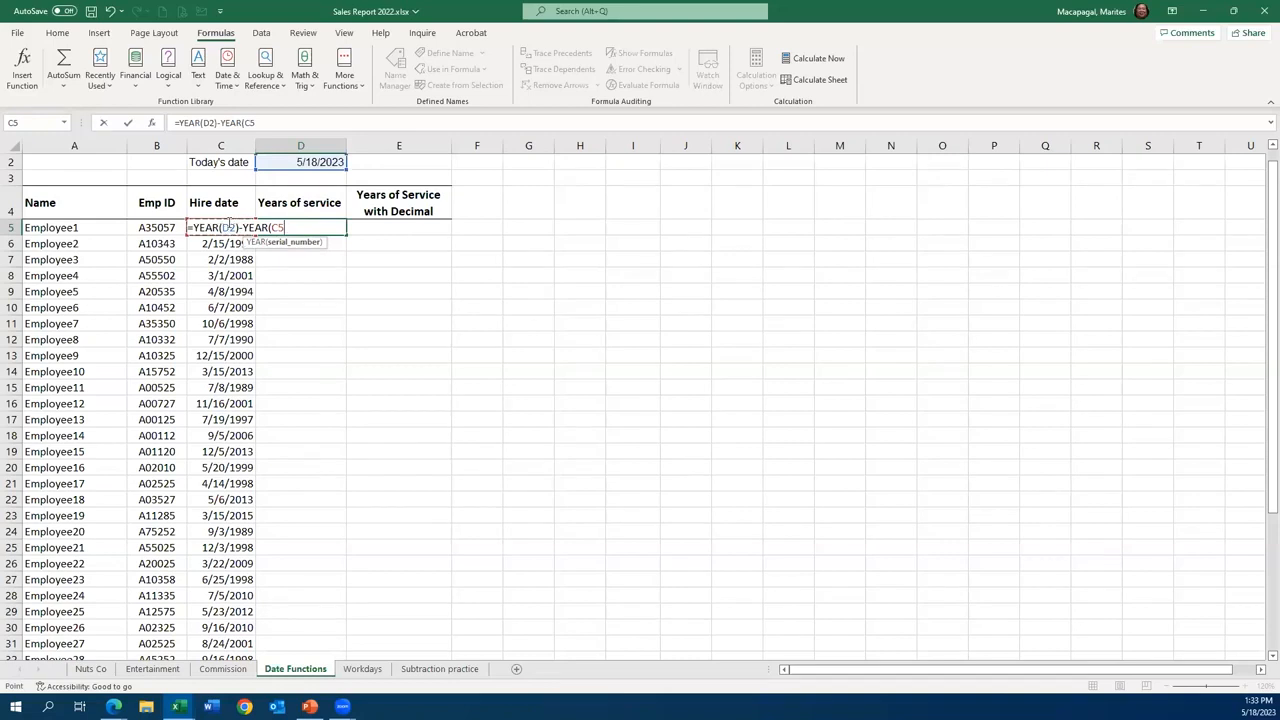
text())
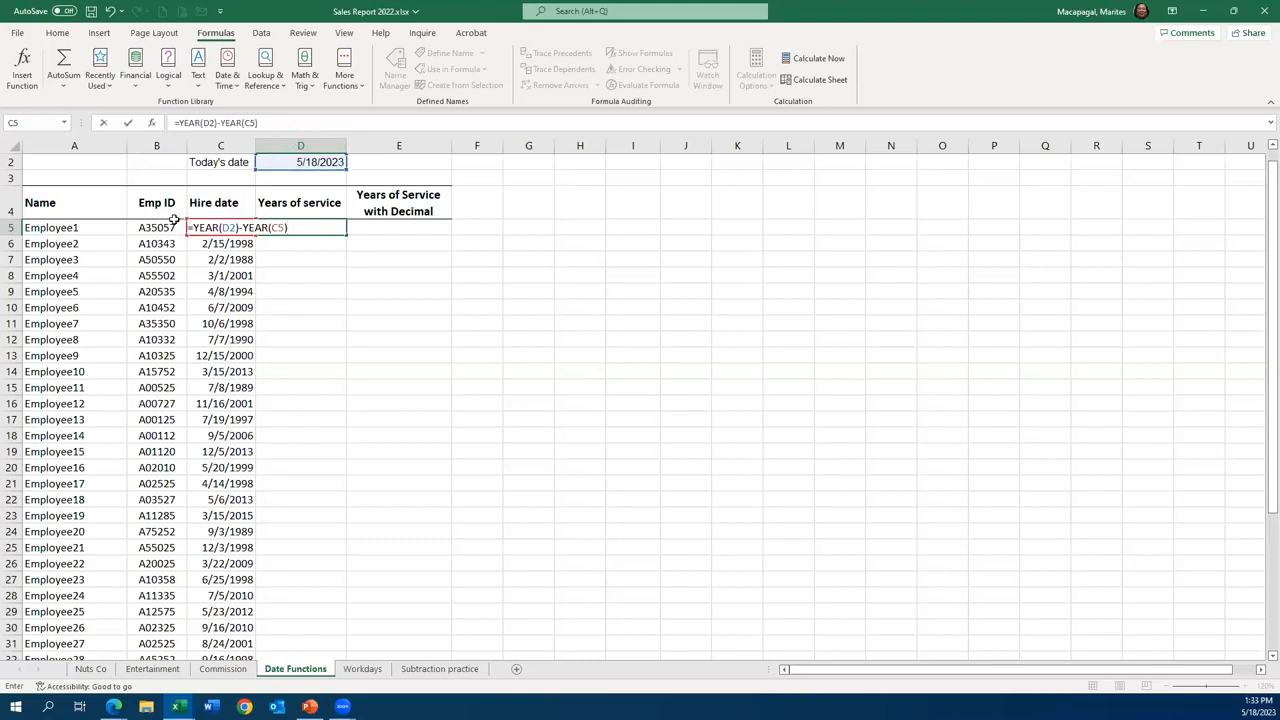
click(127, 126)
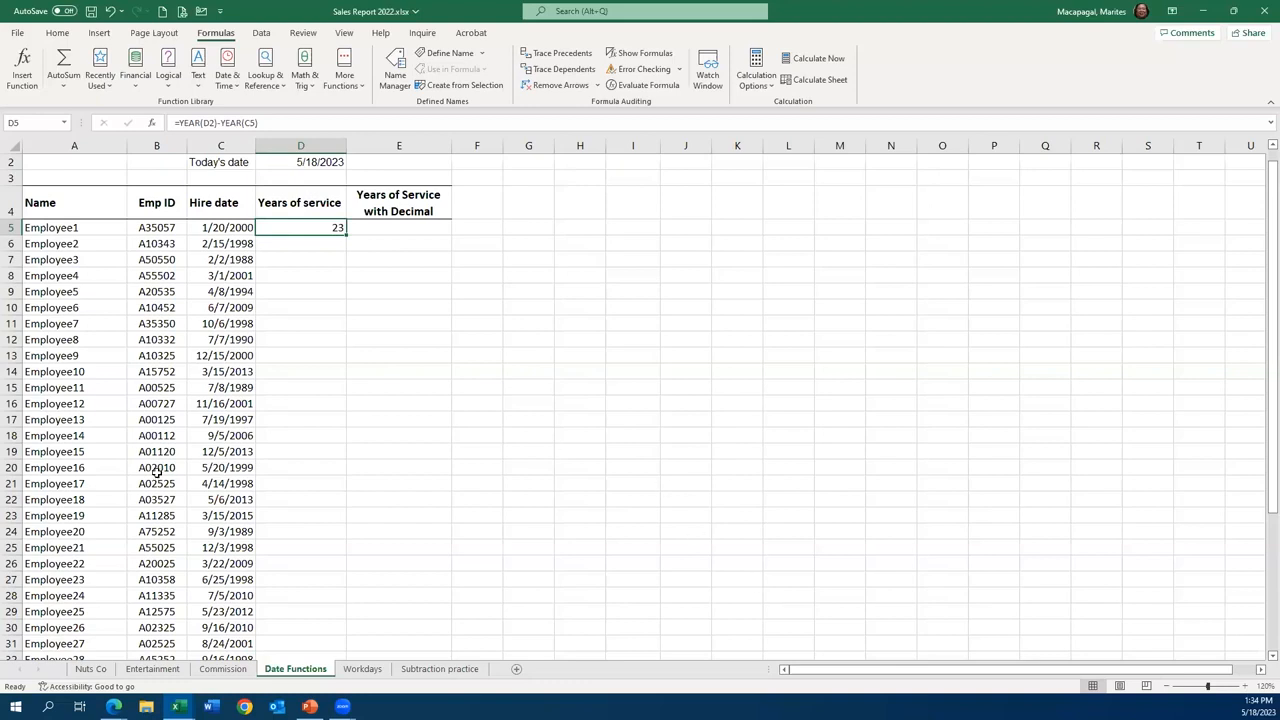
double_click(314, 229)
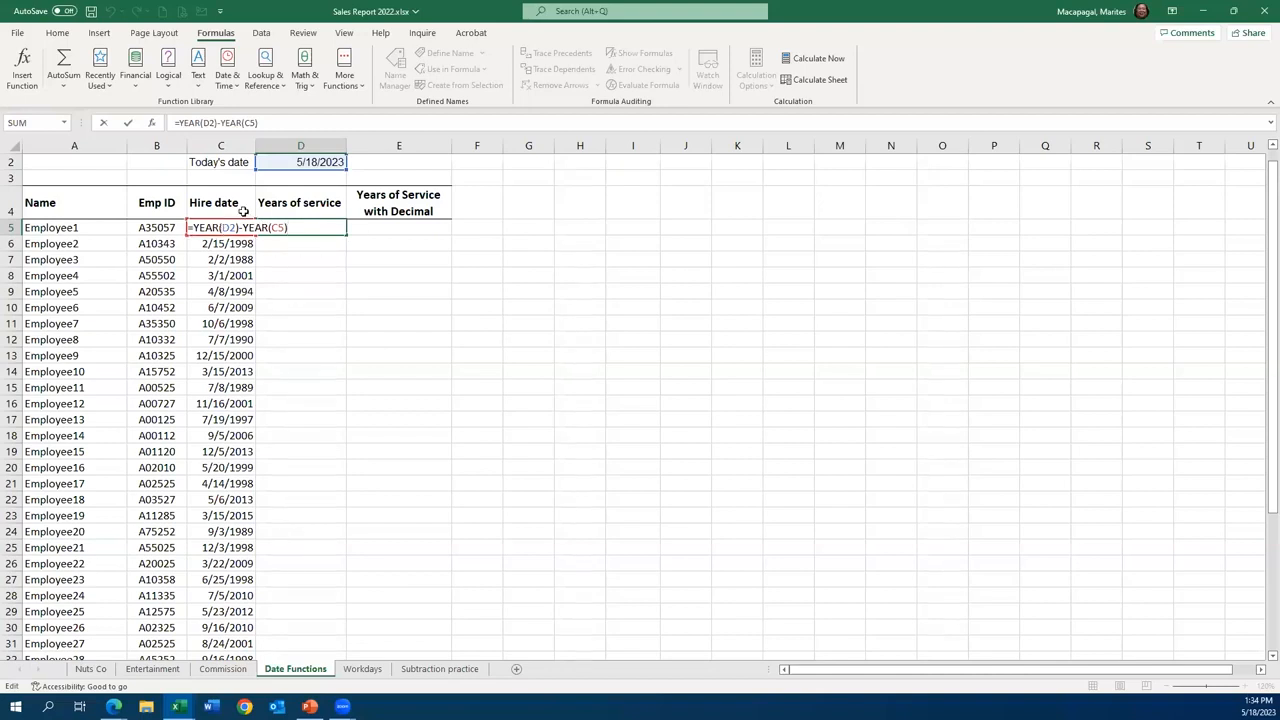
click(127, 123)
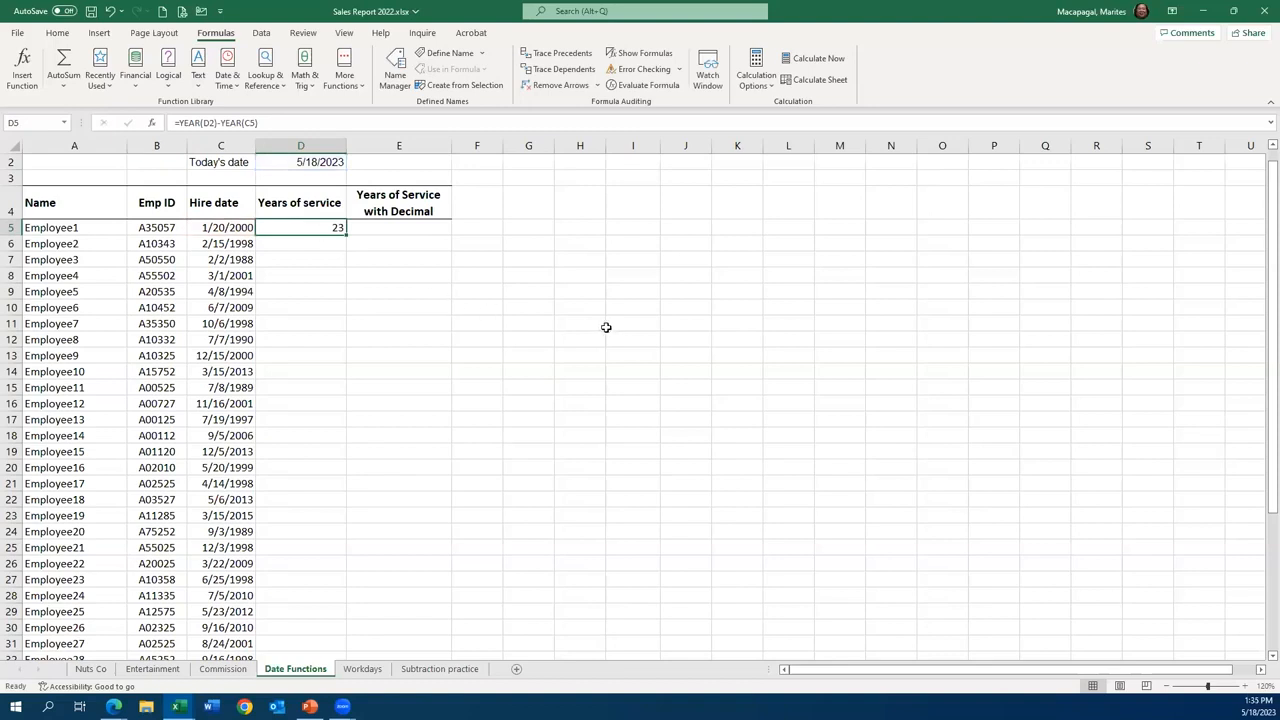
- Clear D5 and rebuild Employee1's years of service formula as =YEAR(D2)-YEAR(C5)
key(Delete)
text(=)
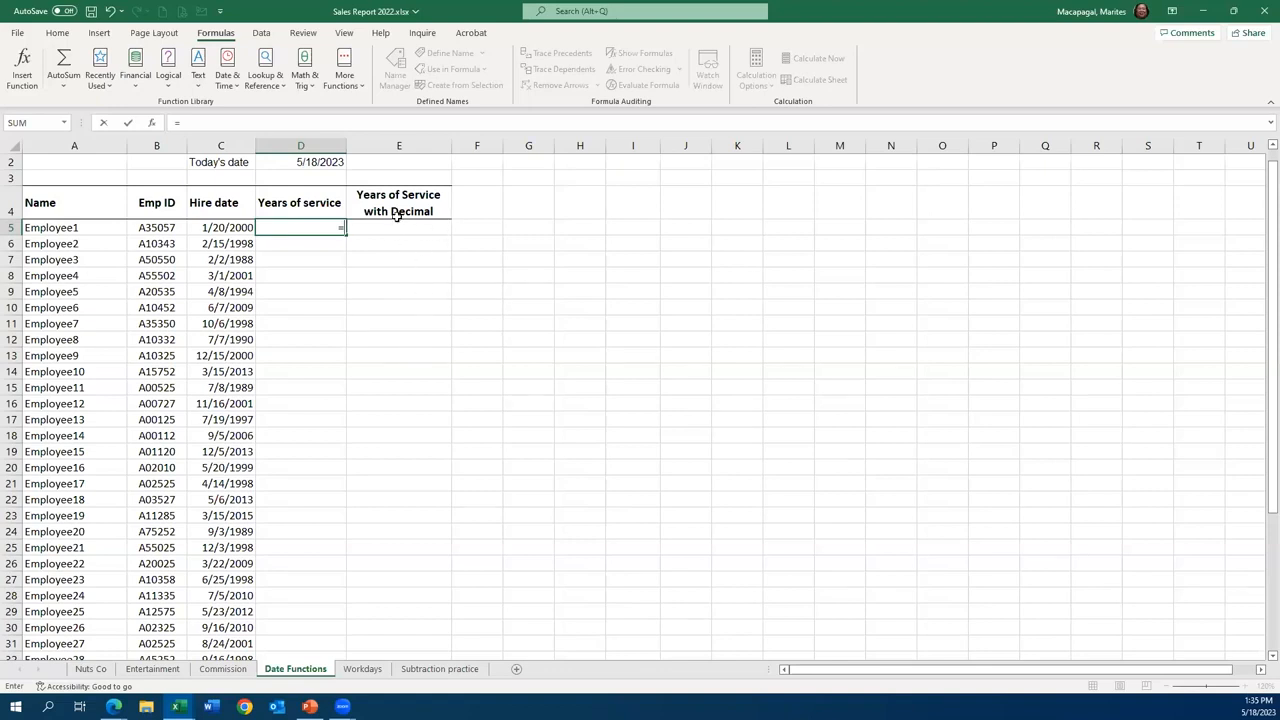
click(57, 33)
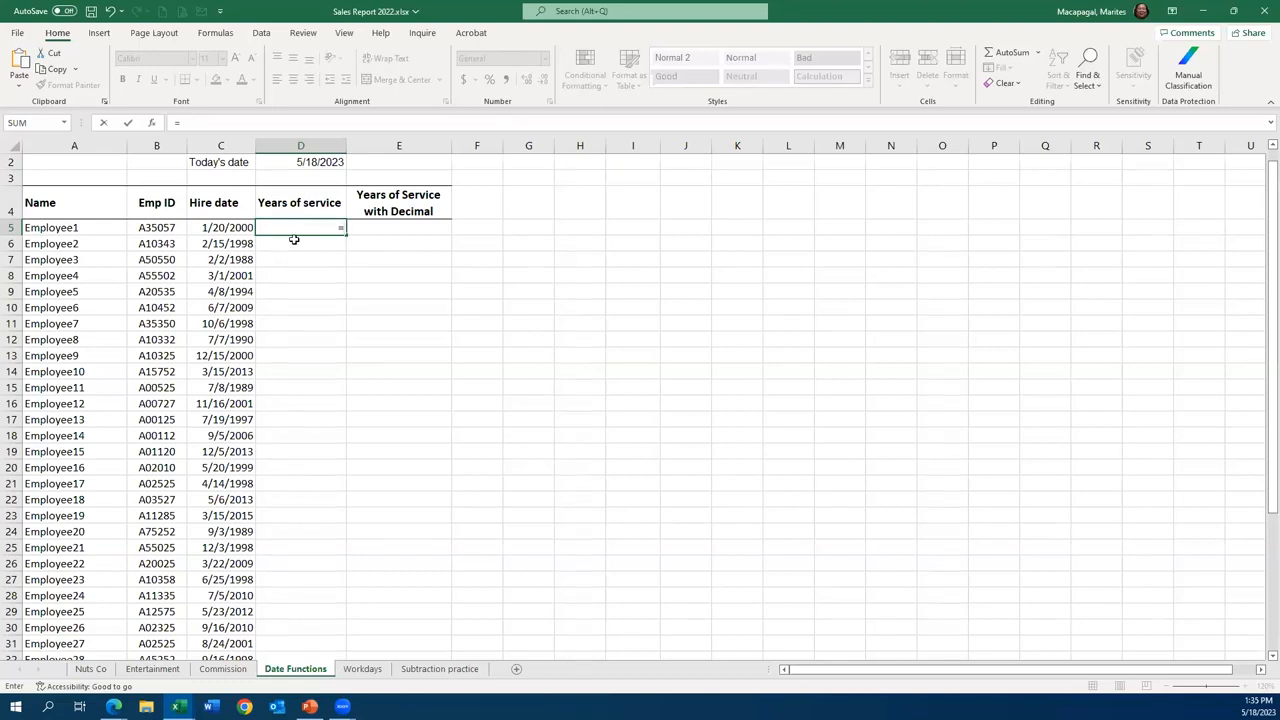
text(y)
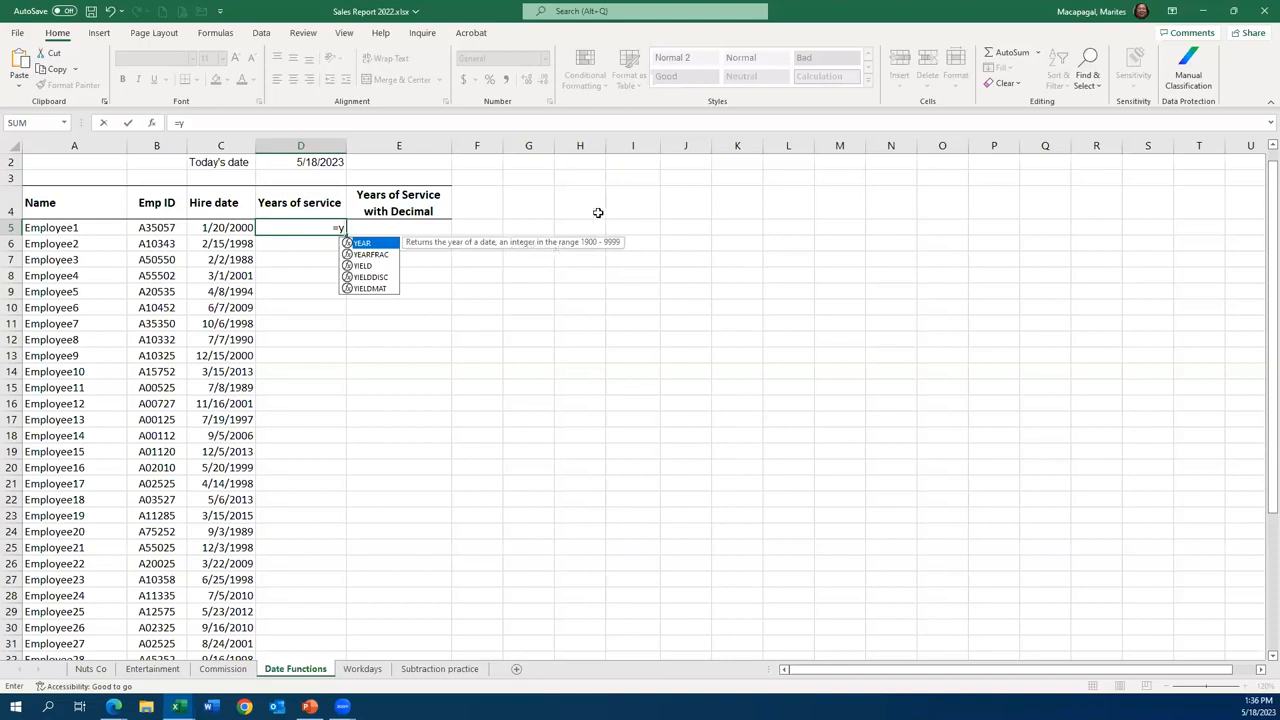
double_click(362, 243)
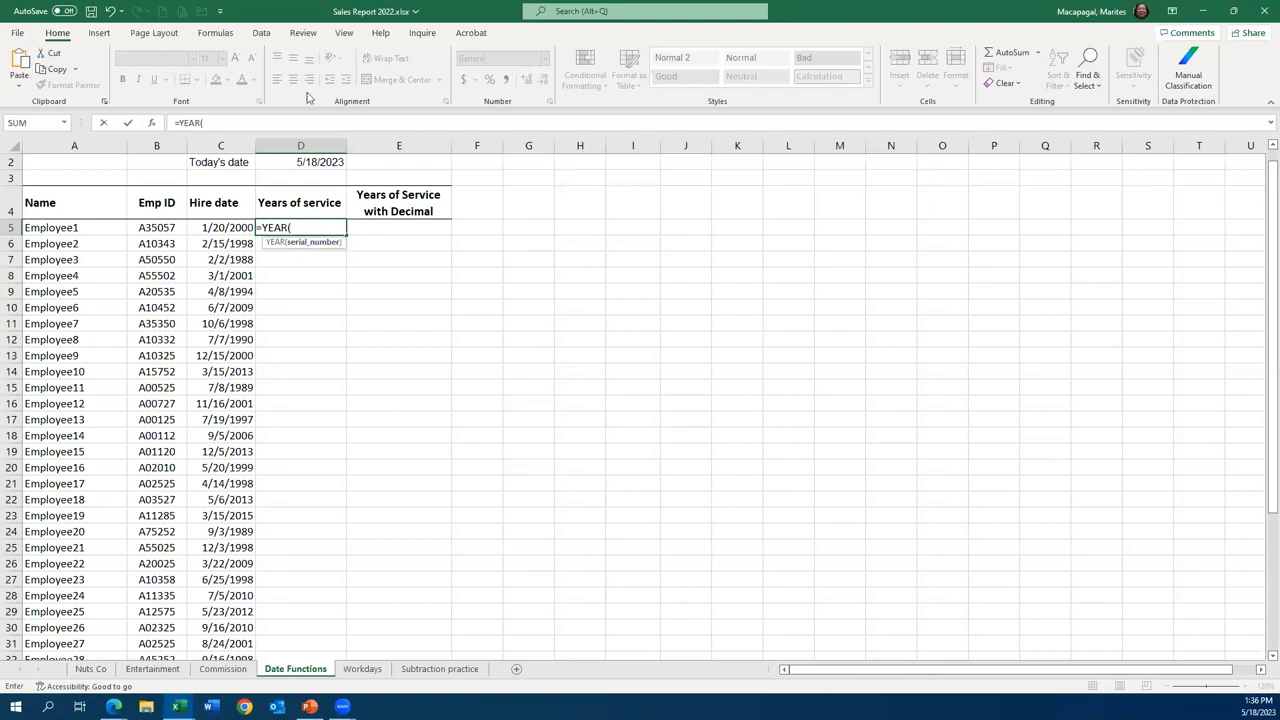
click(308, 163)
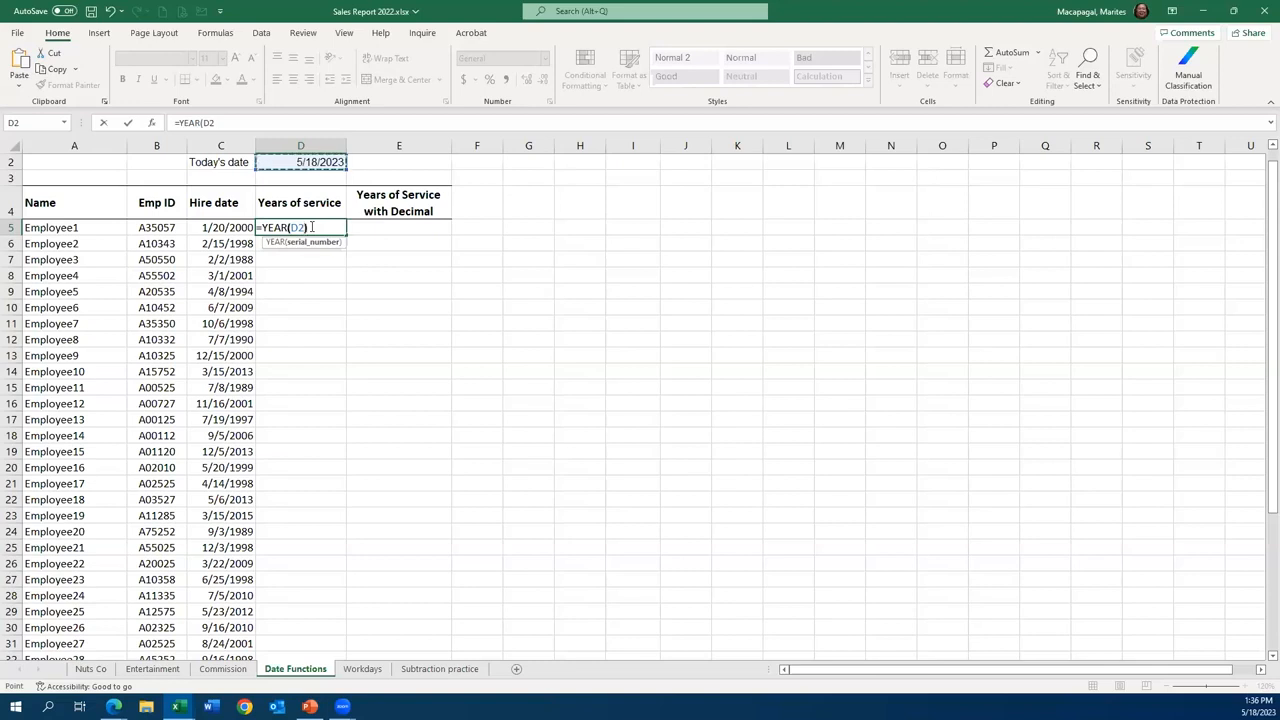
text())
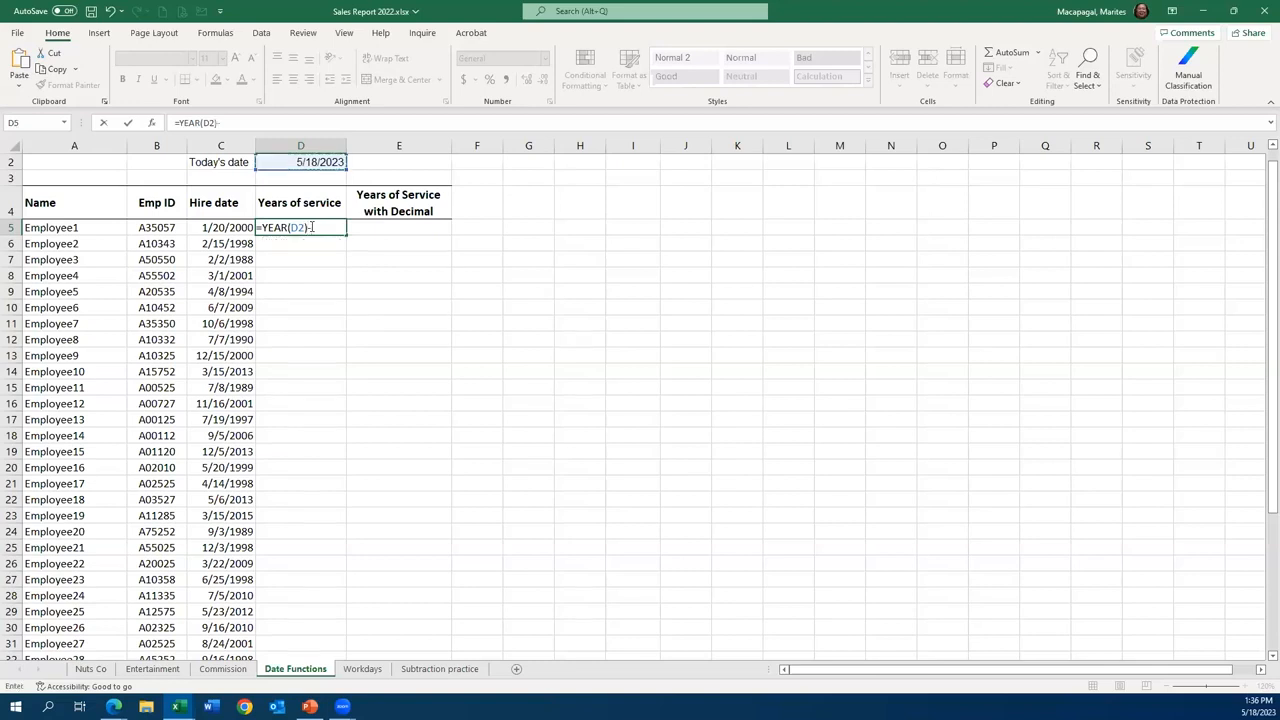
text(-y)
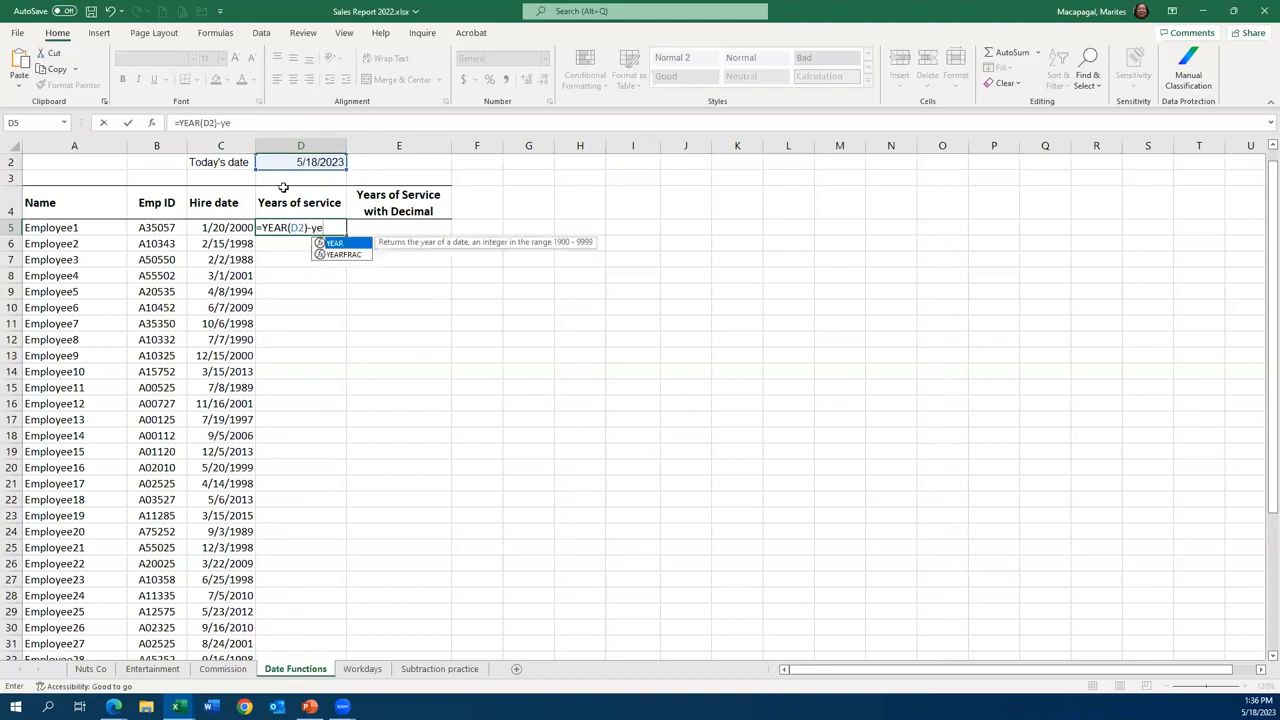
text(e)
double_click(350, 244)
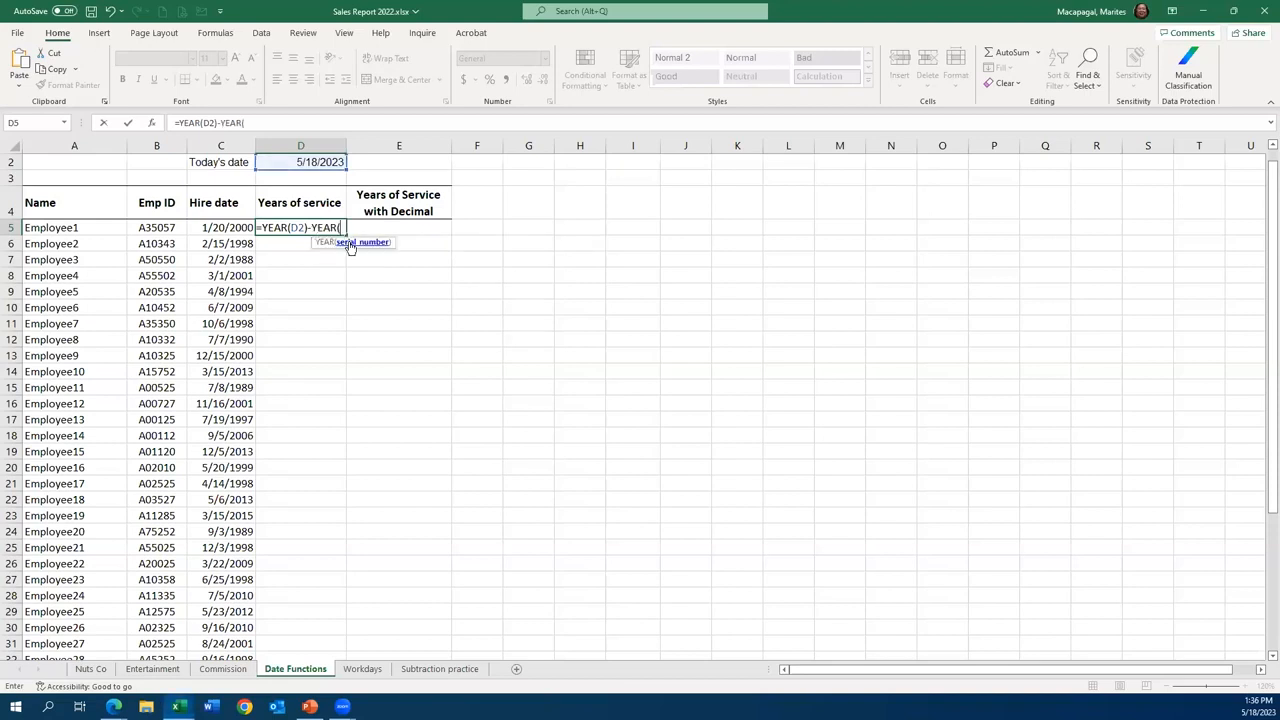
click(224, 228)
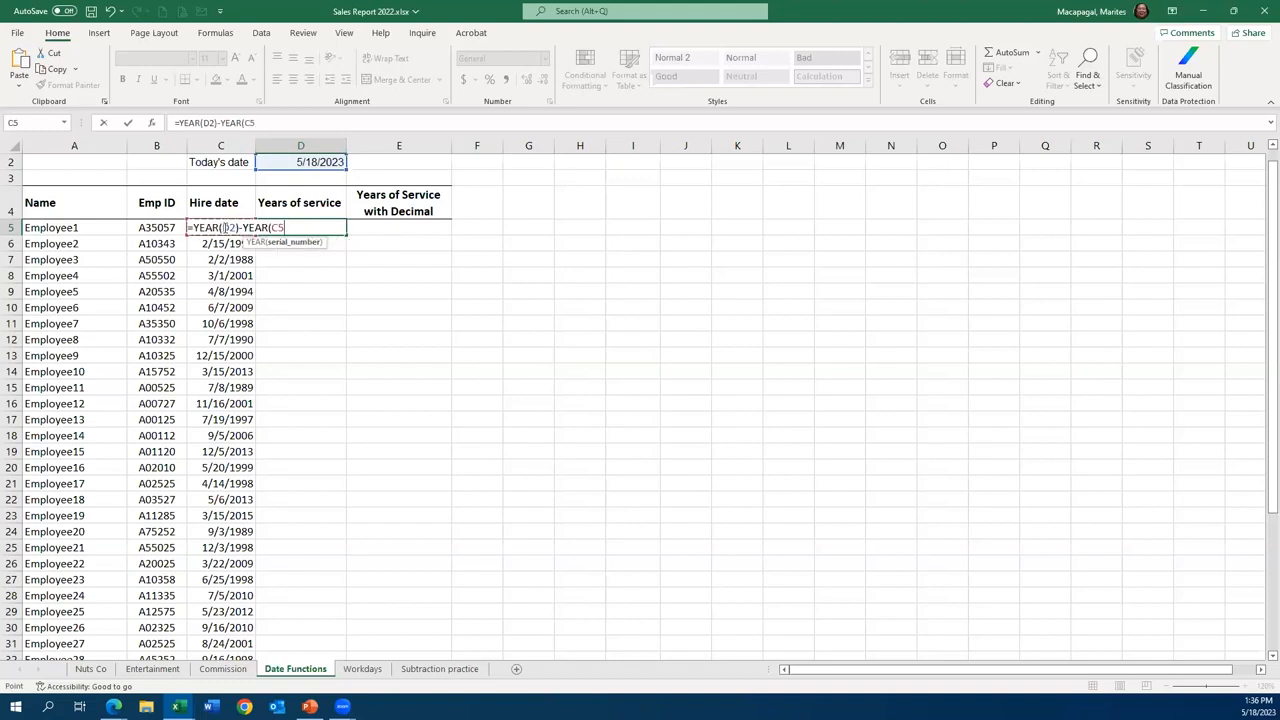
text())
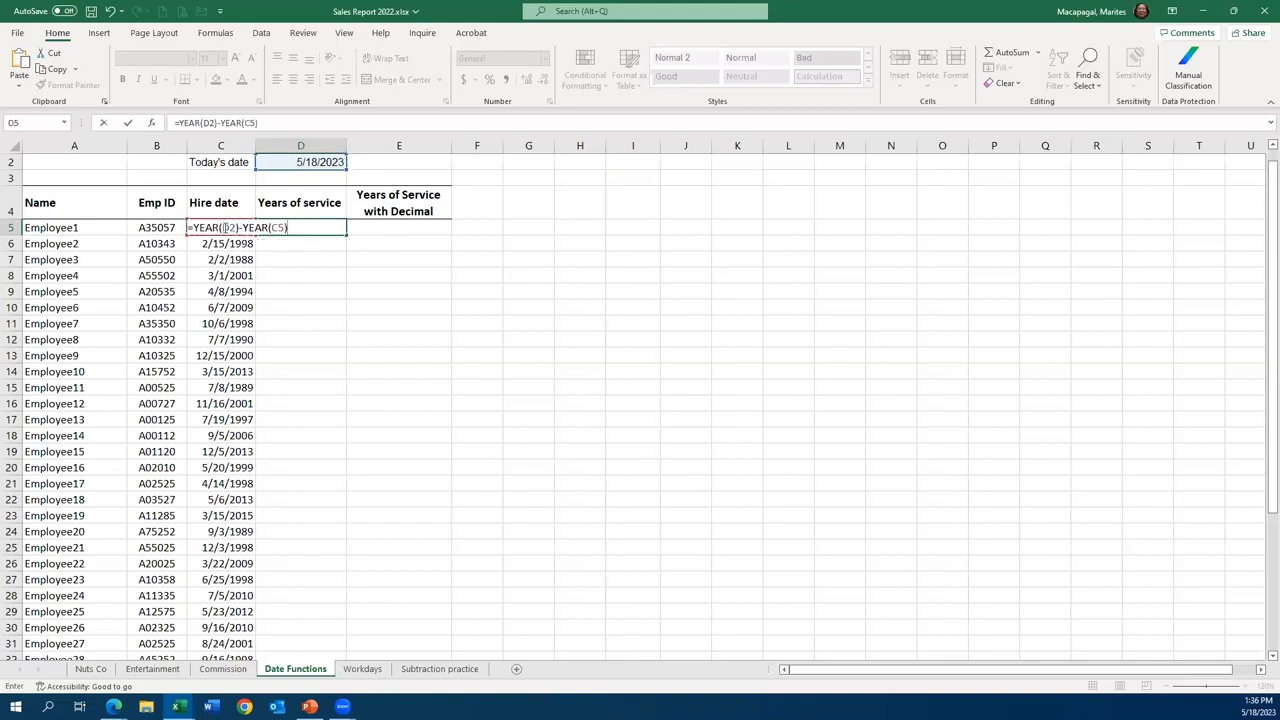
click(128, 123)
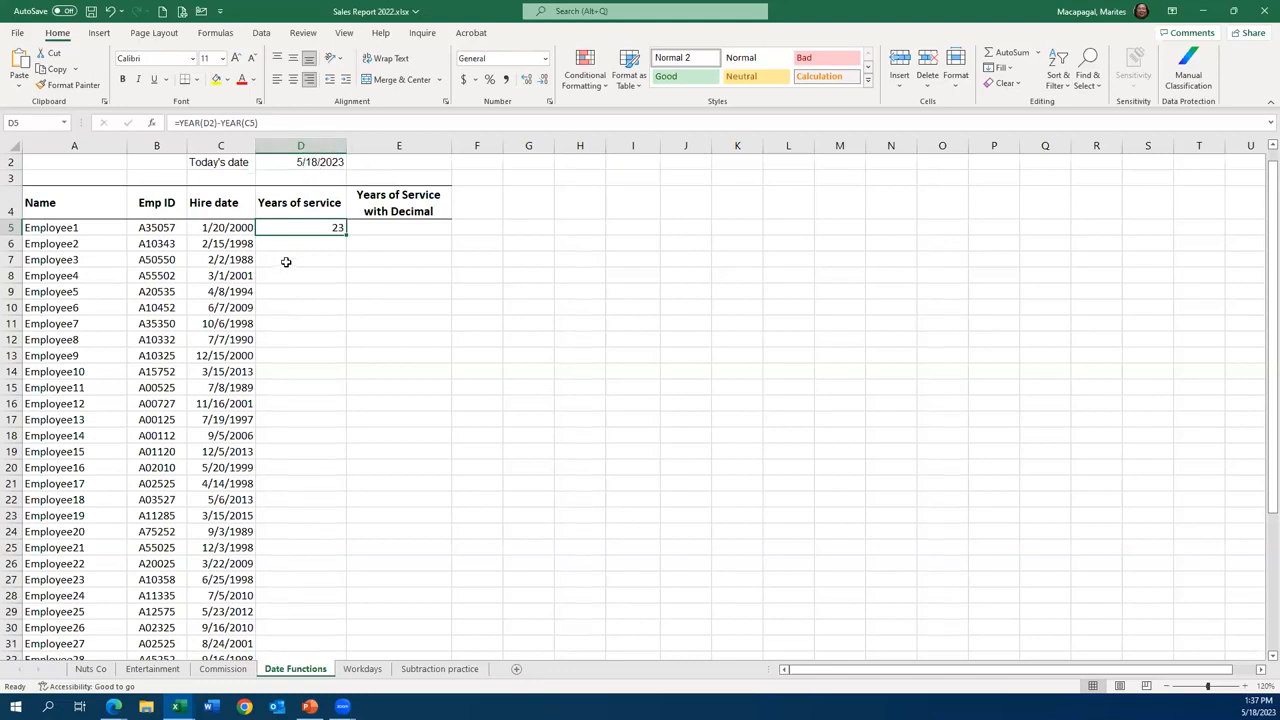
- Make the reference to today's date absolute in D5, so the formula reads =YEAR($D$2)-YEAR(C5)
double_click(309, 229)
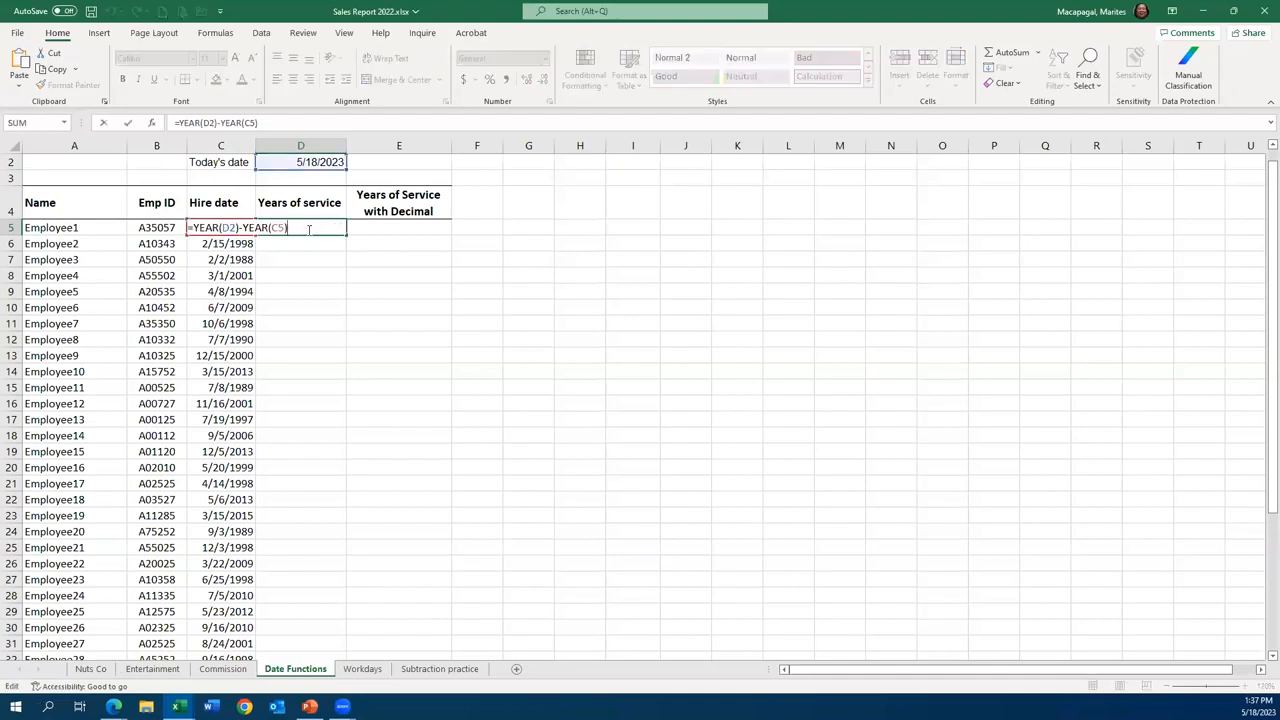
click(229, 227)
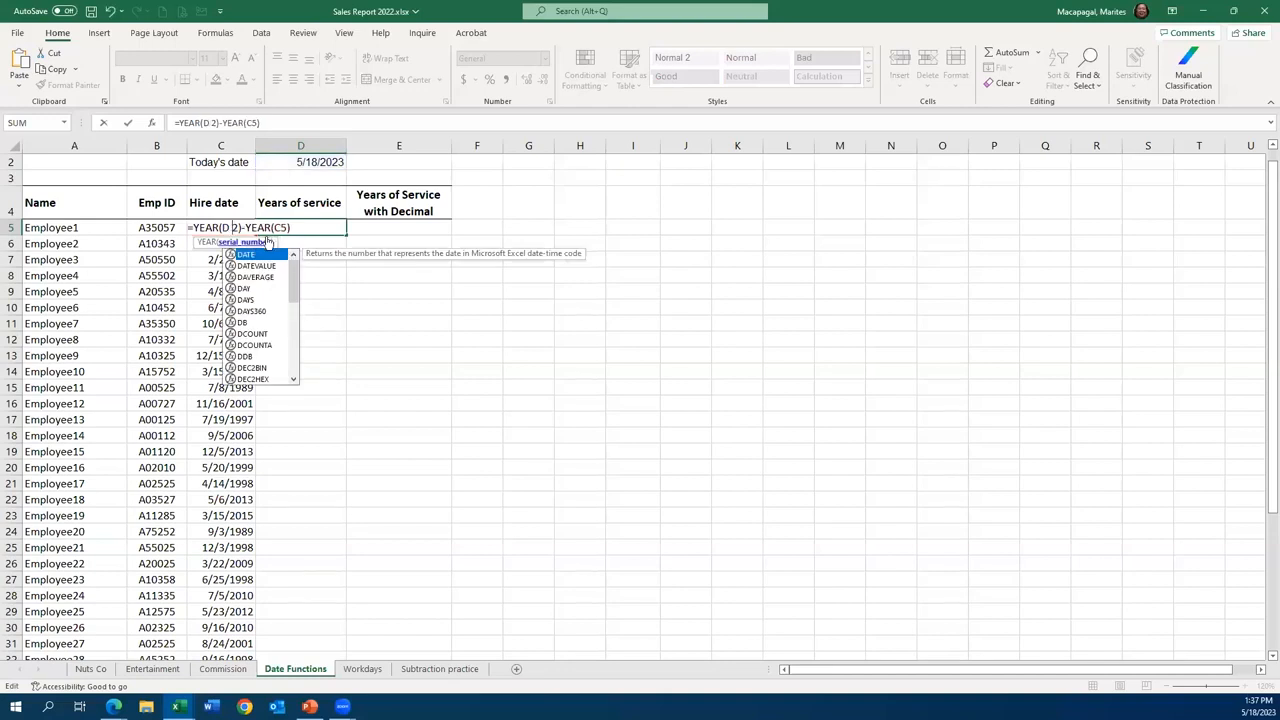
key(BackSpace)
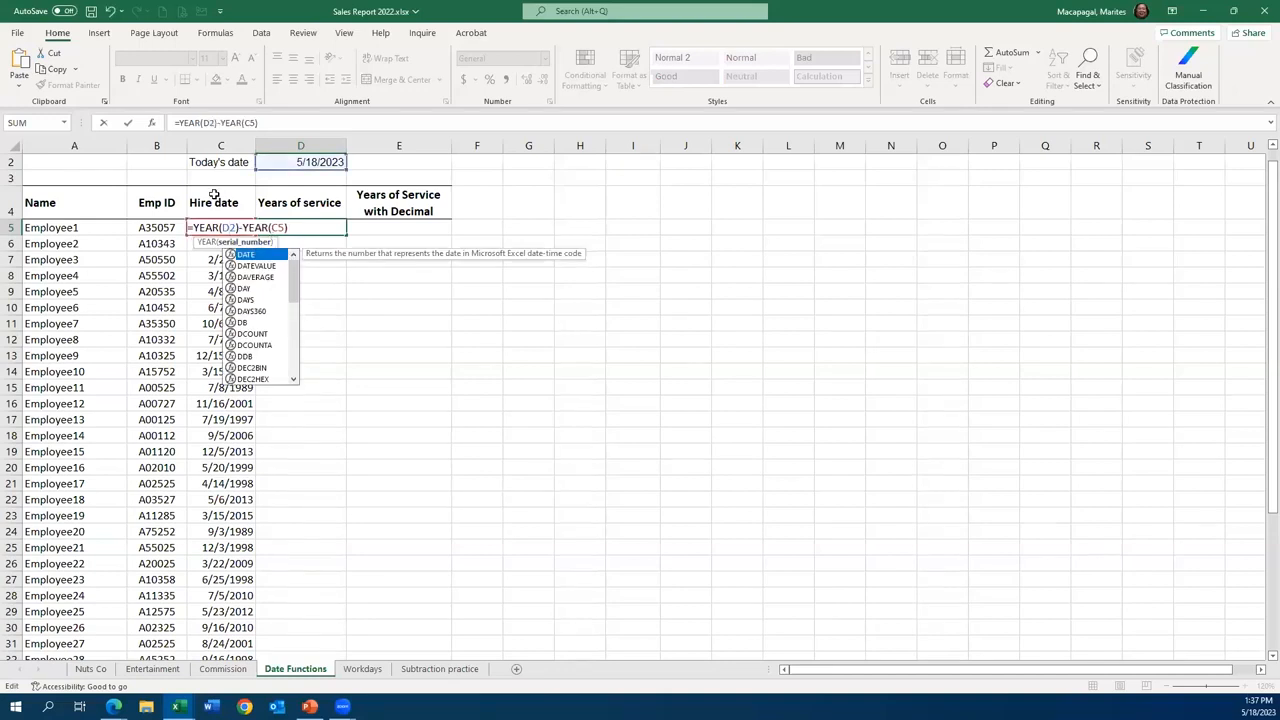
key(F4)
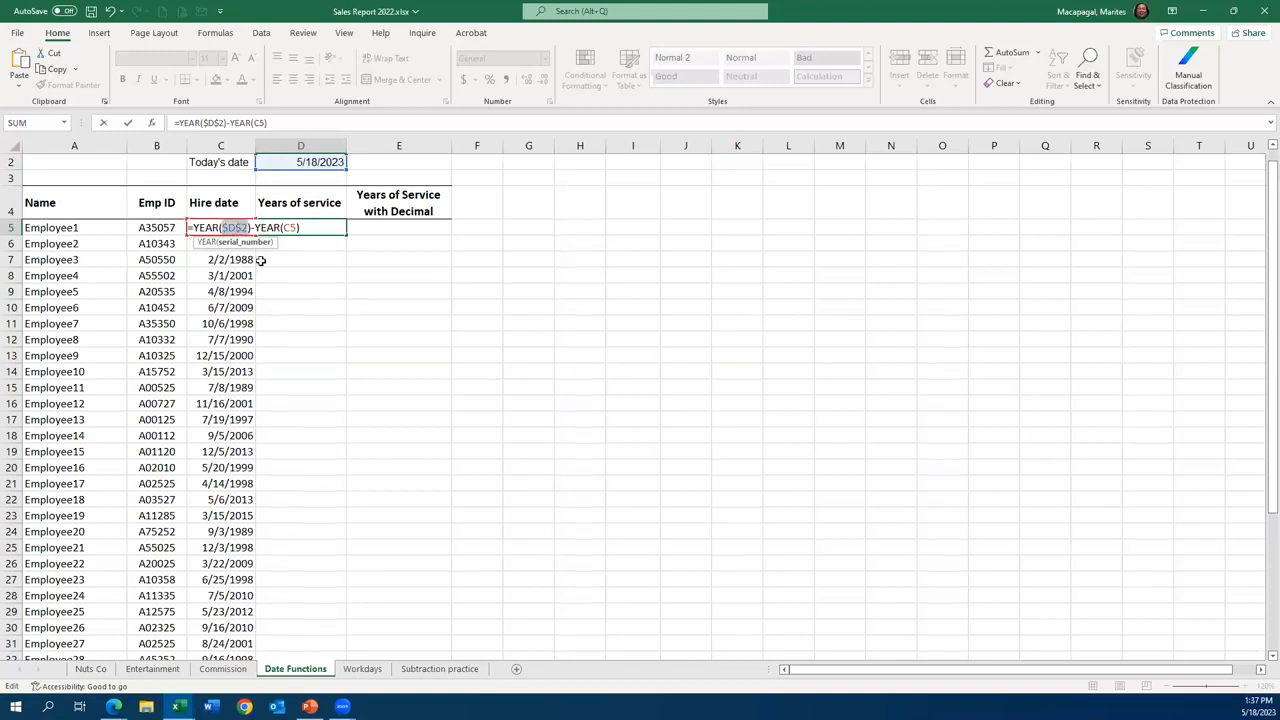
click(127, 123)
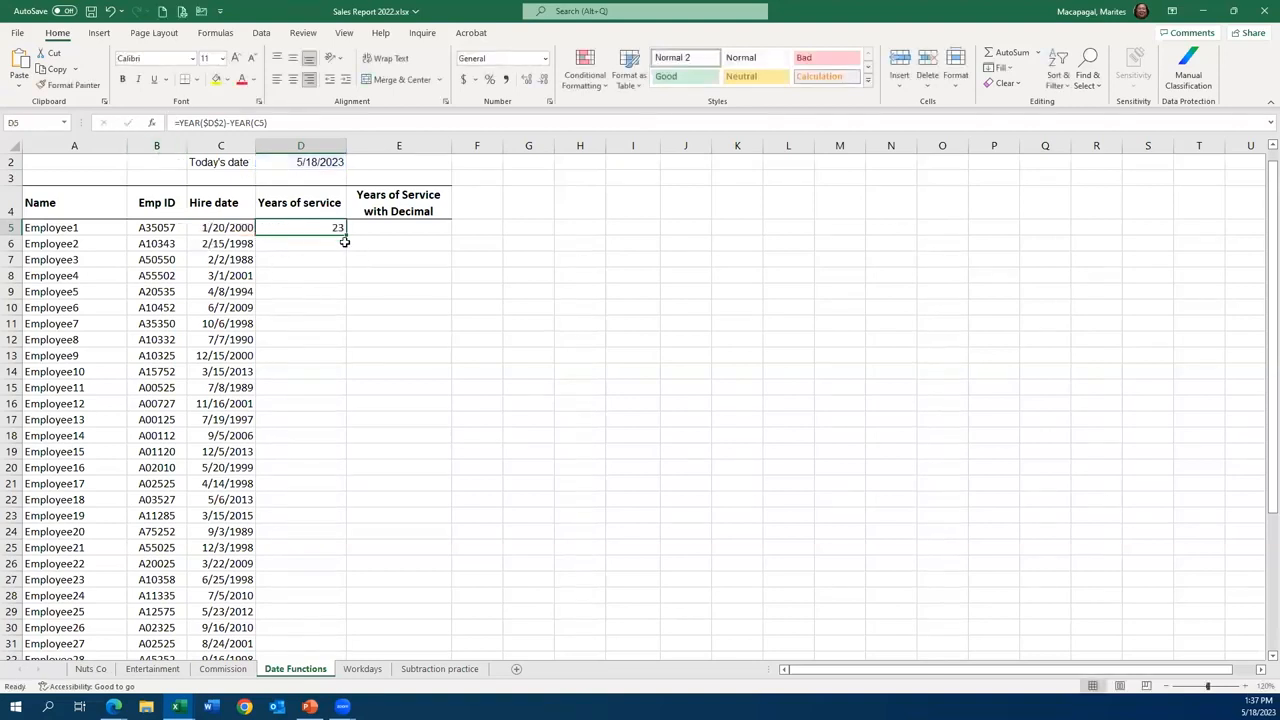
- Fill the years of service formula from D5 down to D8, and clear the copies in D6:D8
drag(346, 232, 328, 276)
key(Delete)
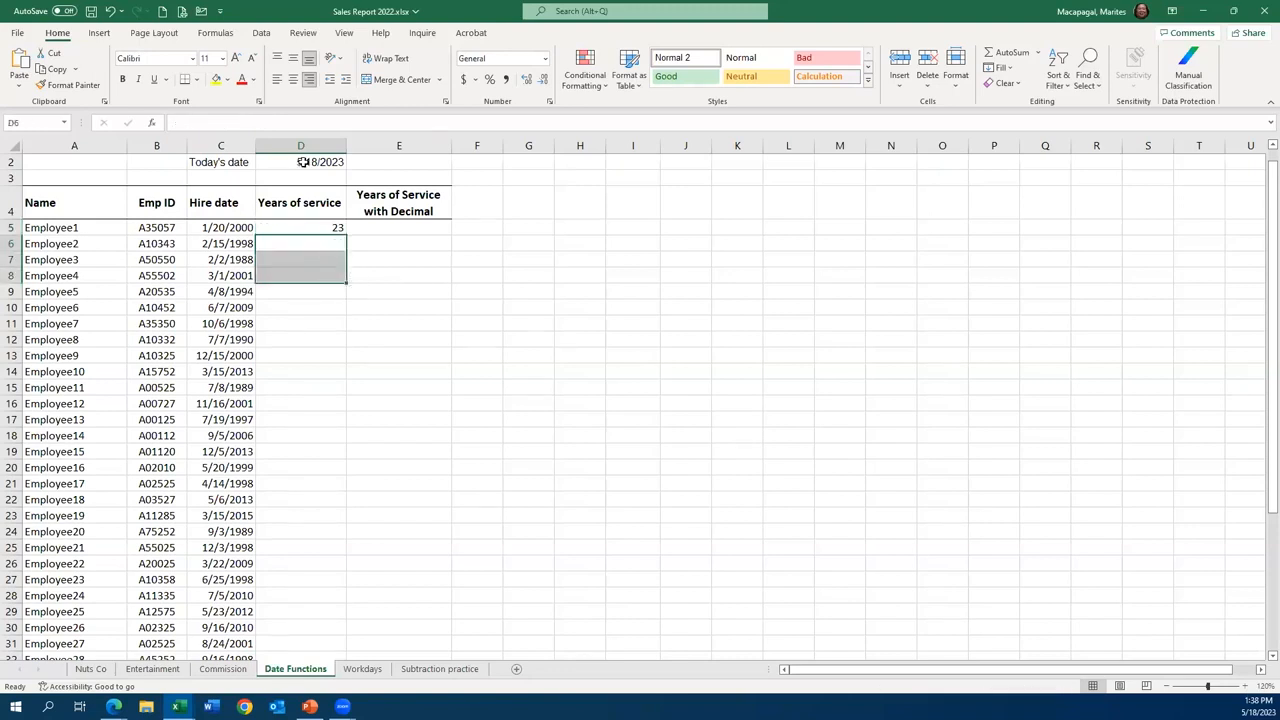
- Set the formula in D5 to =YEAR(D2)-YEAR(C5) with a relative D2 reference and fill it down through D15
click(305, 230)
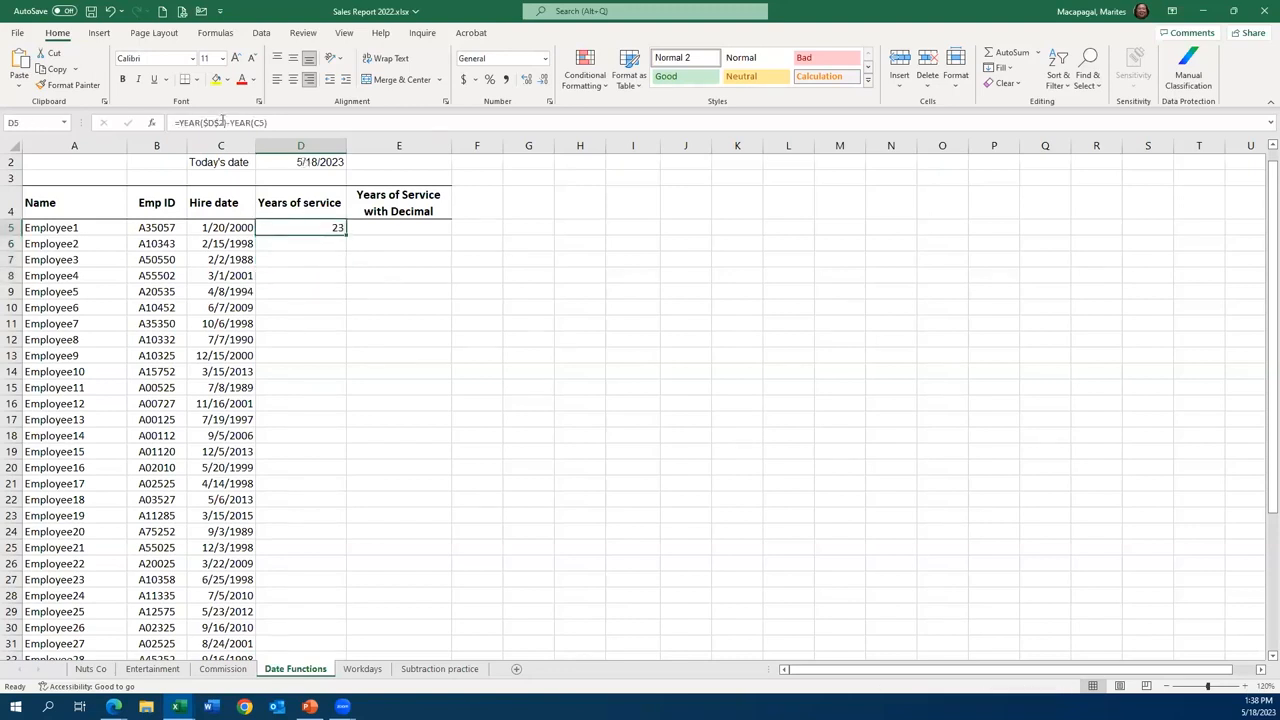
click(215, 122)
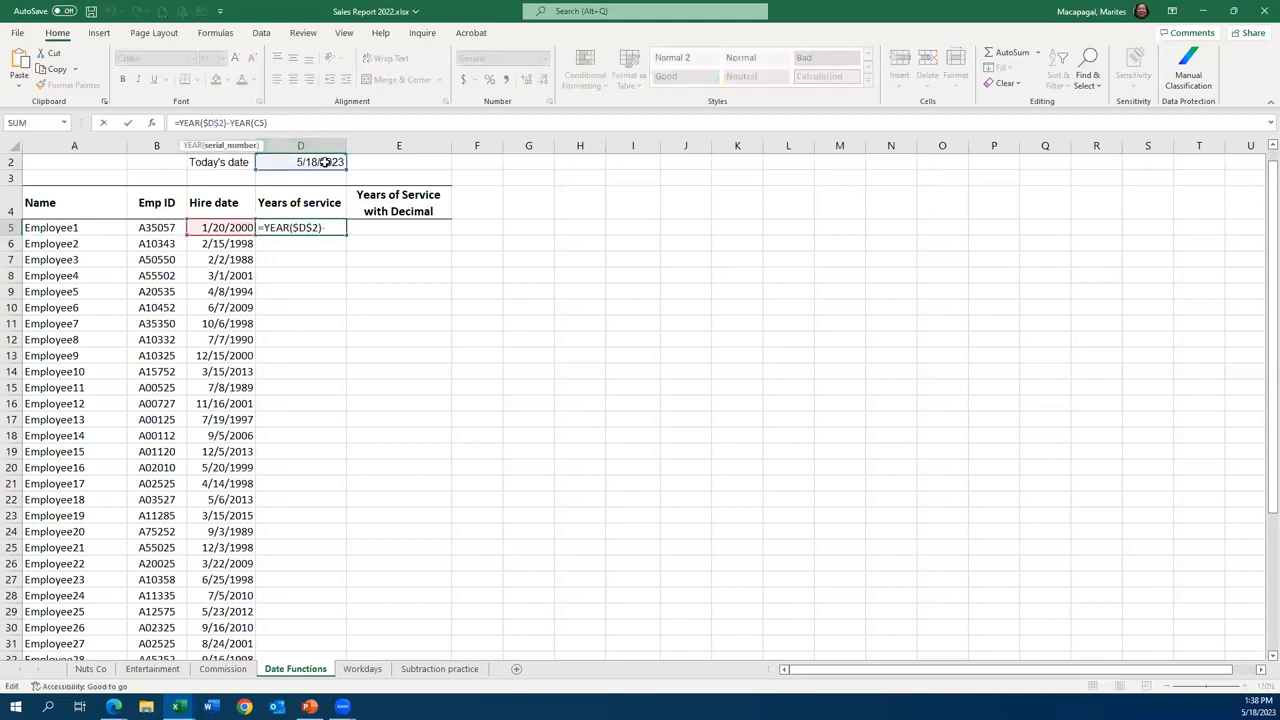
key(F4)
key(F4)
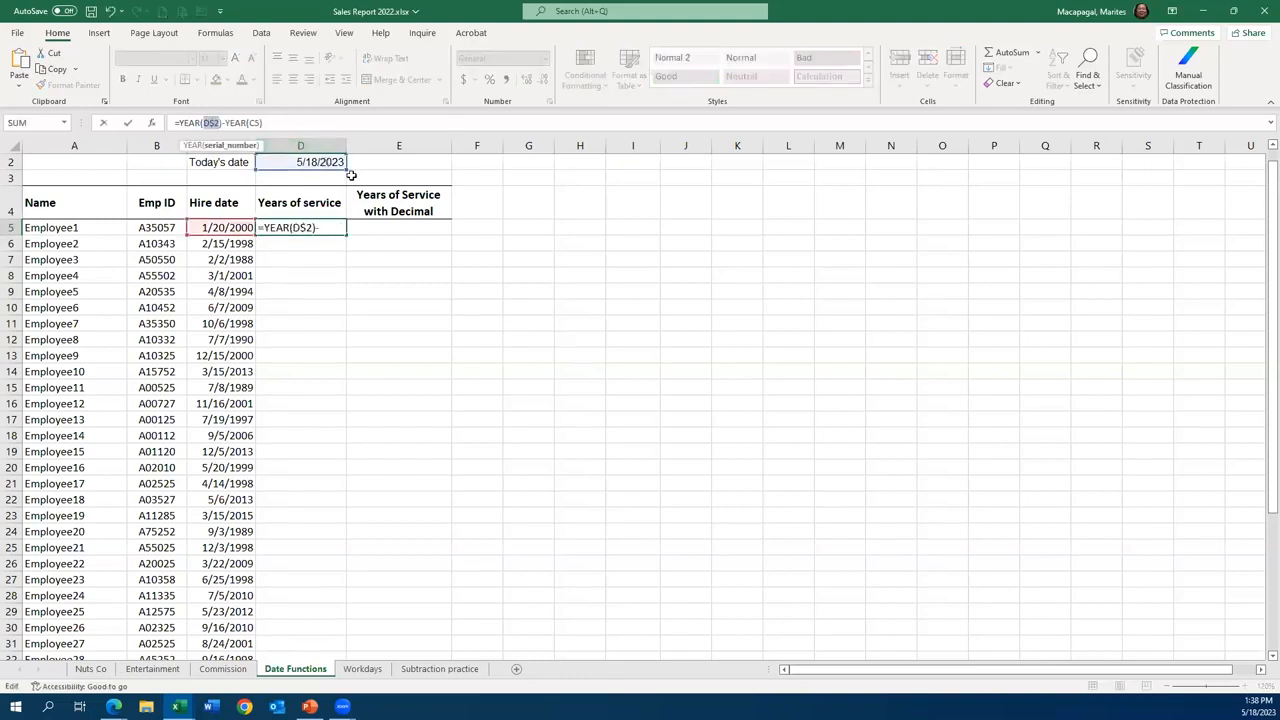
key(F4)
key(ctrl+Return)
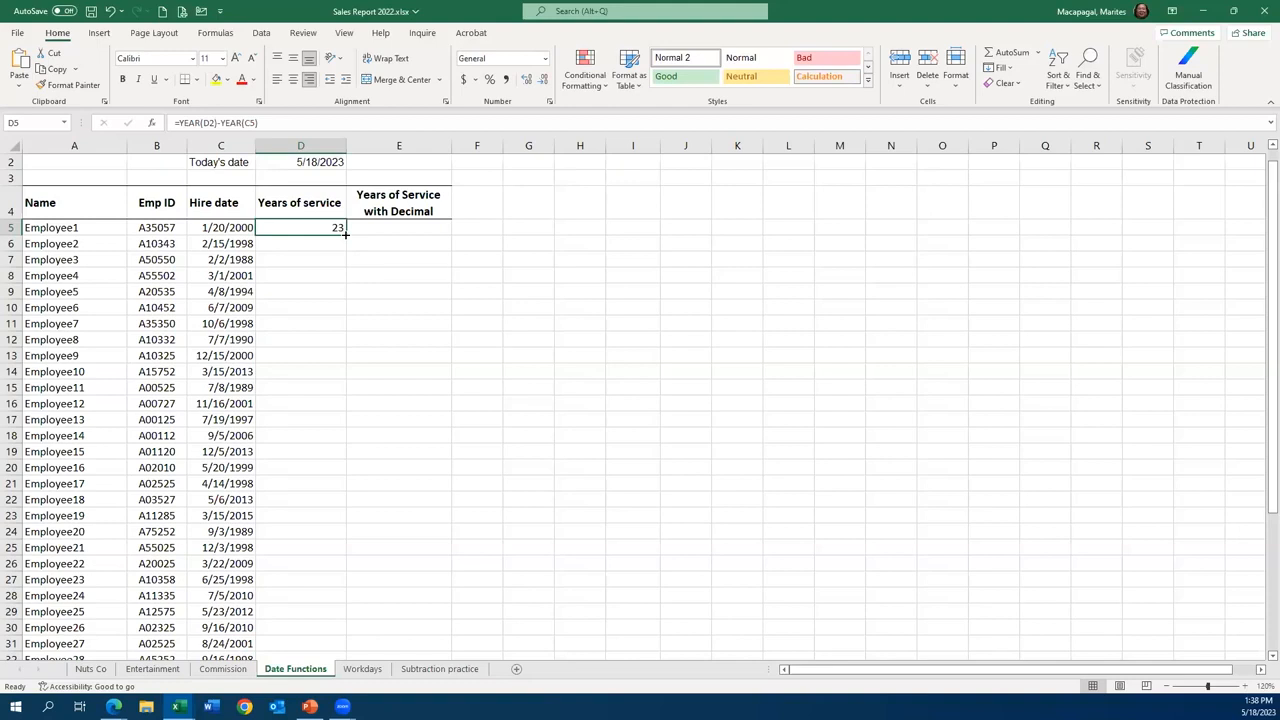
drag(345, 234, 337, 400)
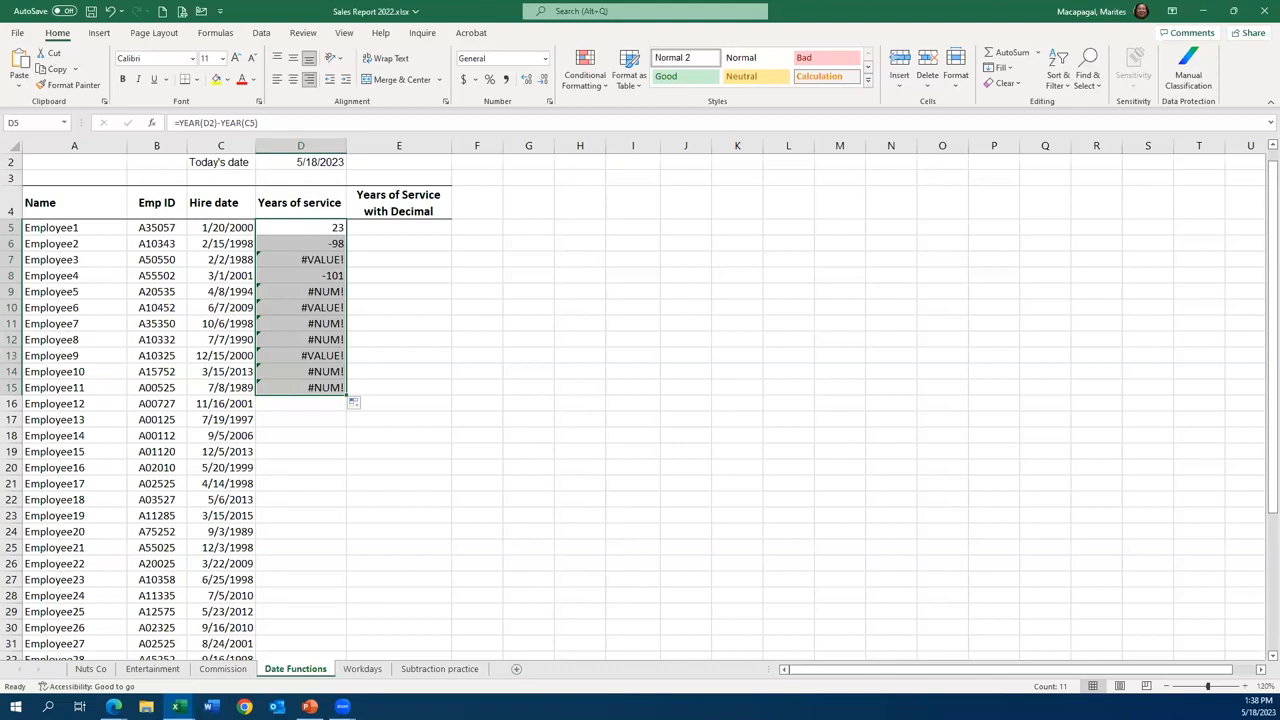
- Examine the relative-reference formulas in D5, D6 and D7, and clear the years of service copies in D6:D17
click(319, 228)
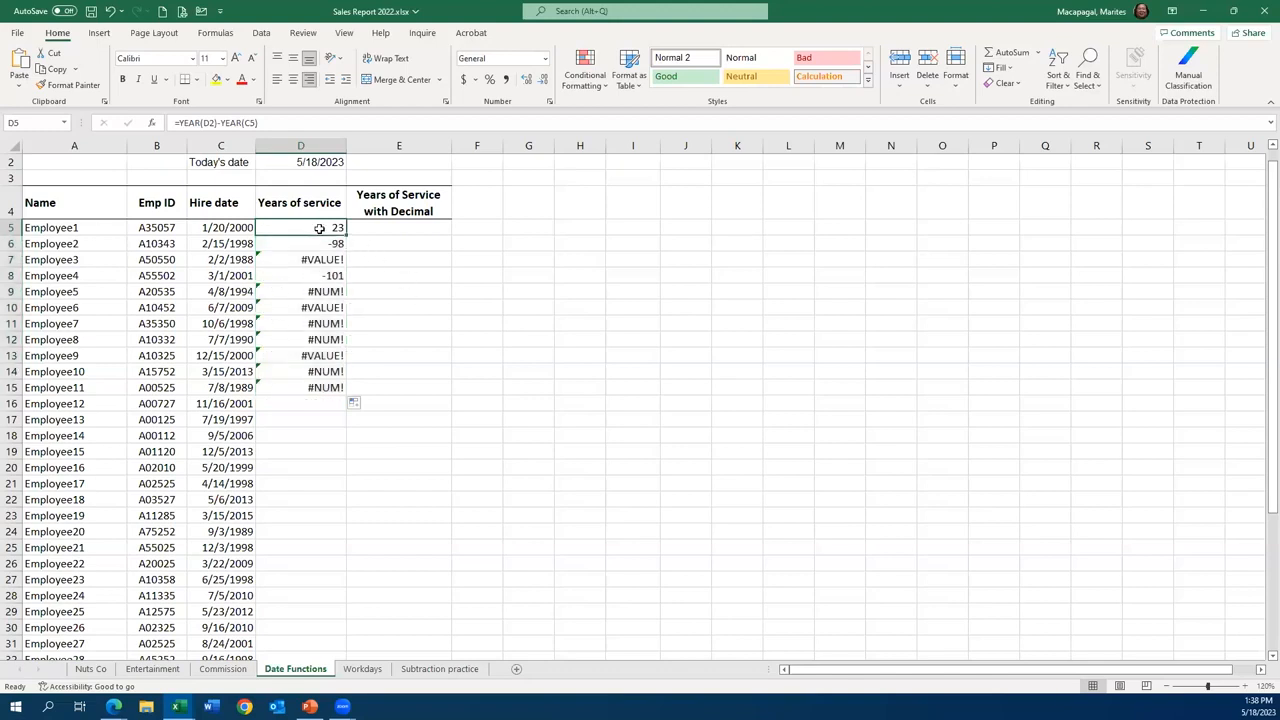
click(328, 243)
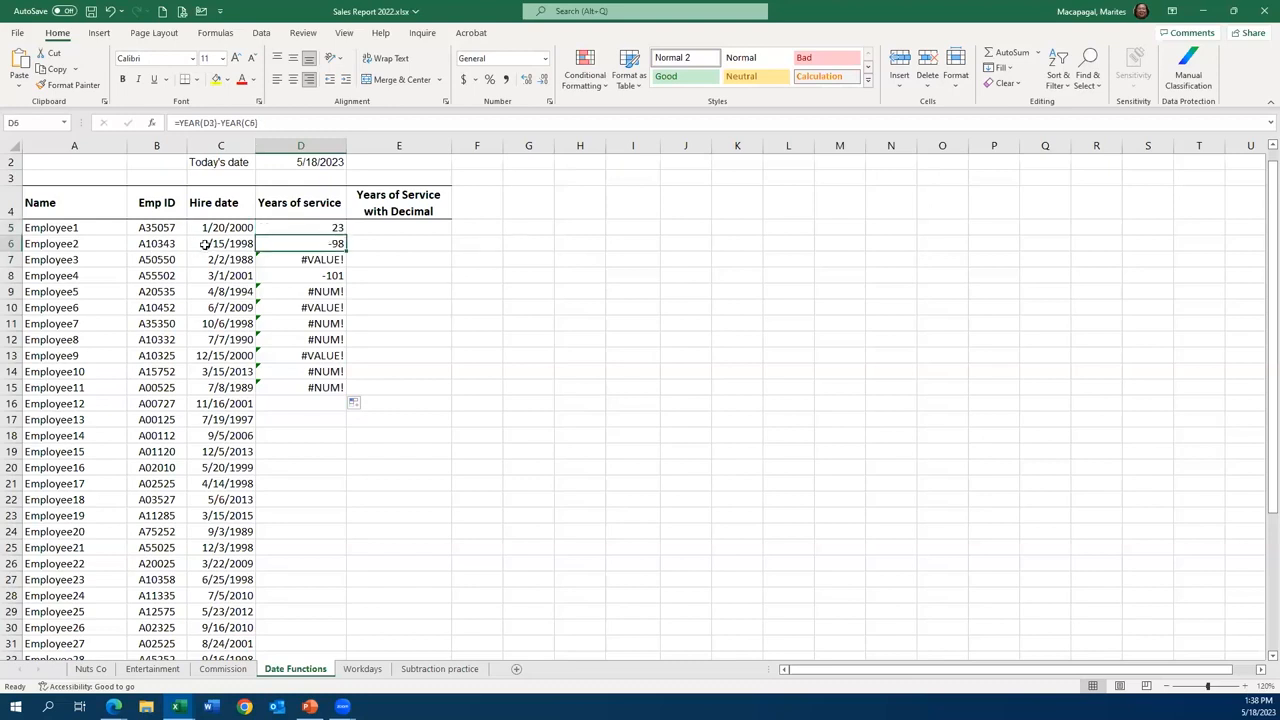
click(312, 261)
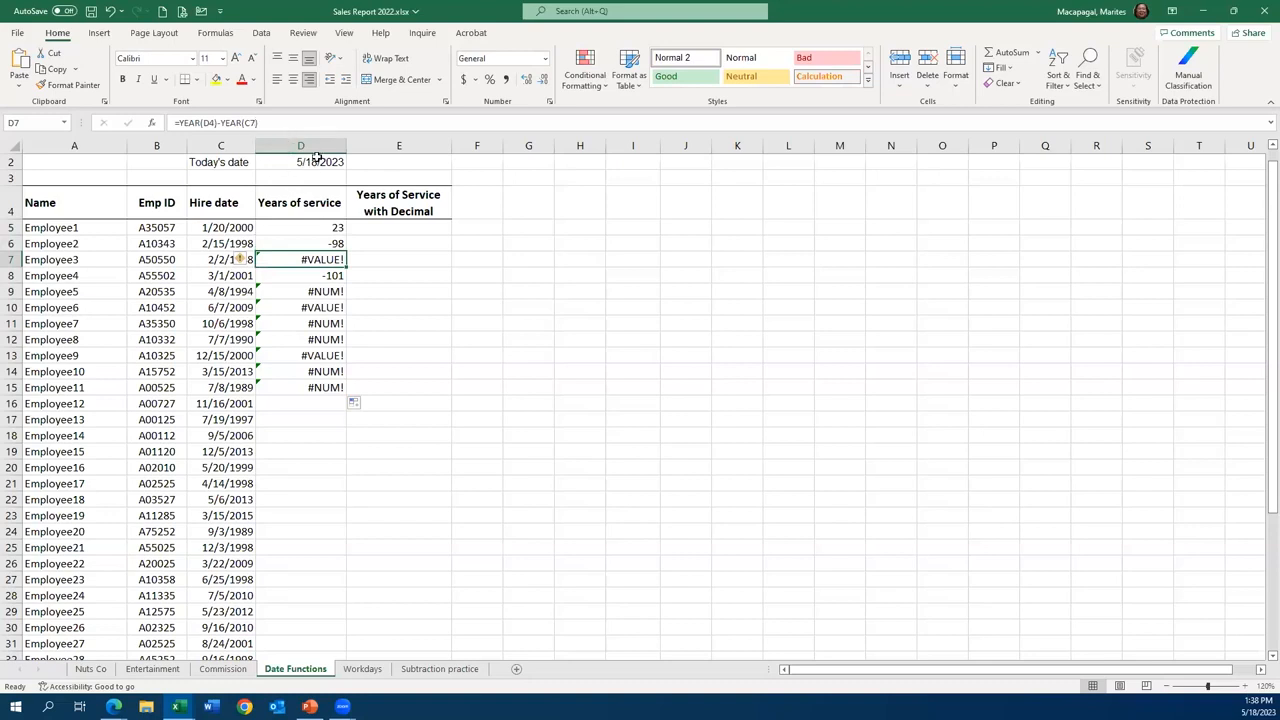
click(322, 246)
drag(325, 323, 328, 413)
key(Delete)
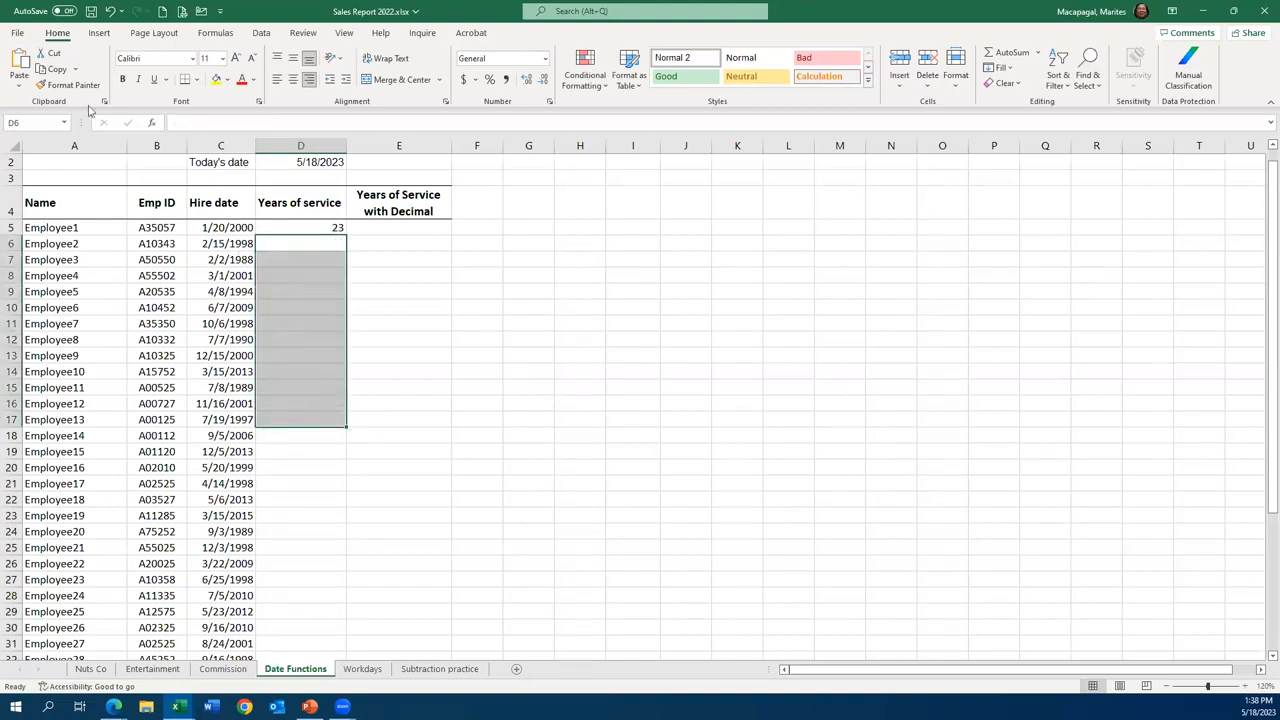
- Make the D2 reference absolute in Employee1's years of service formula, so D5 reads =YEAR($D$2)-YEAR(C5)
click(331, 227)
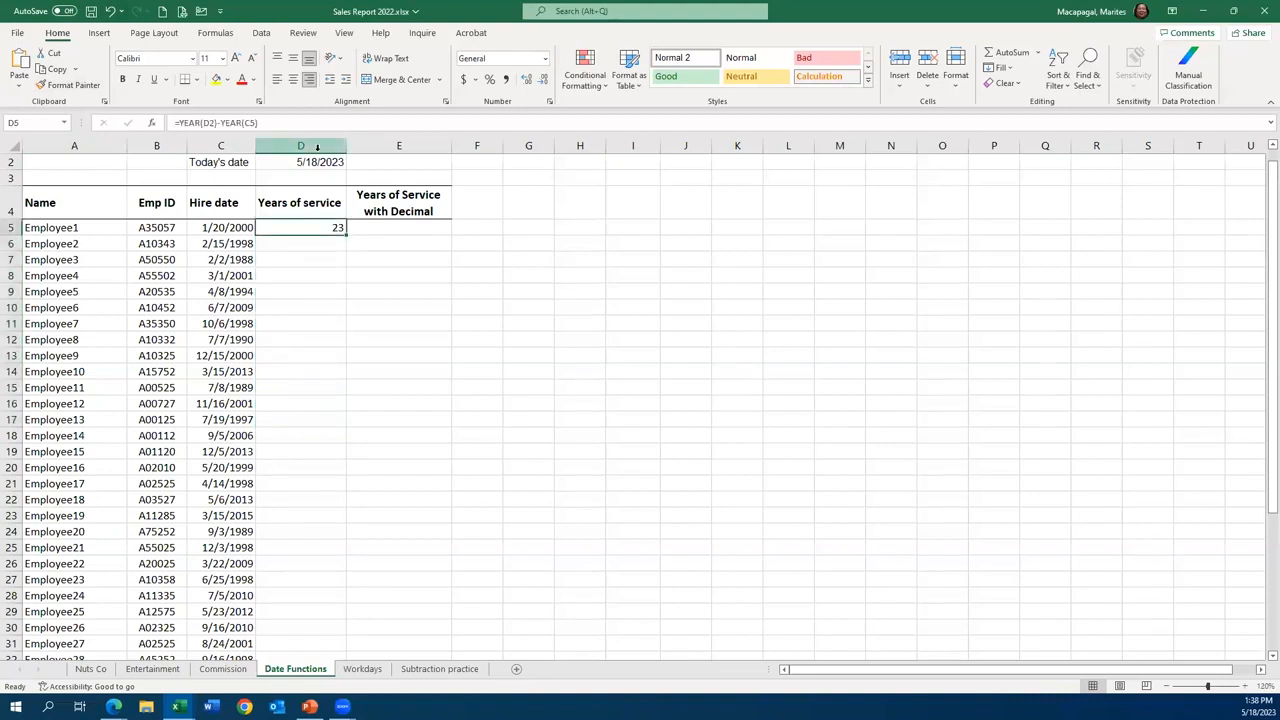
double_click(334, 226)
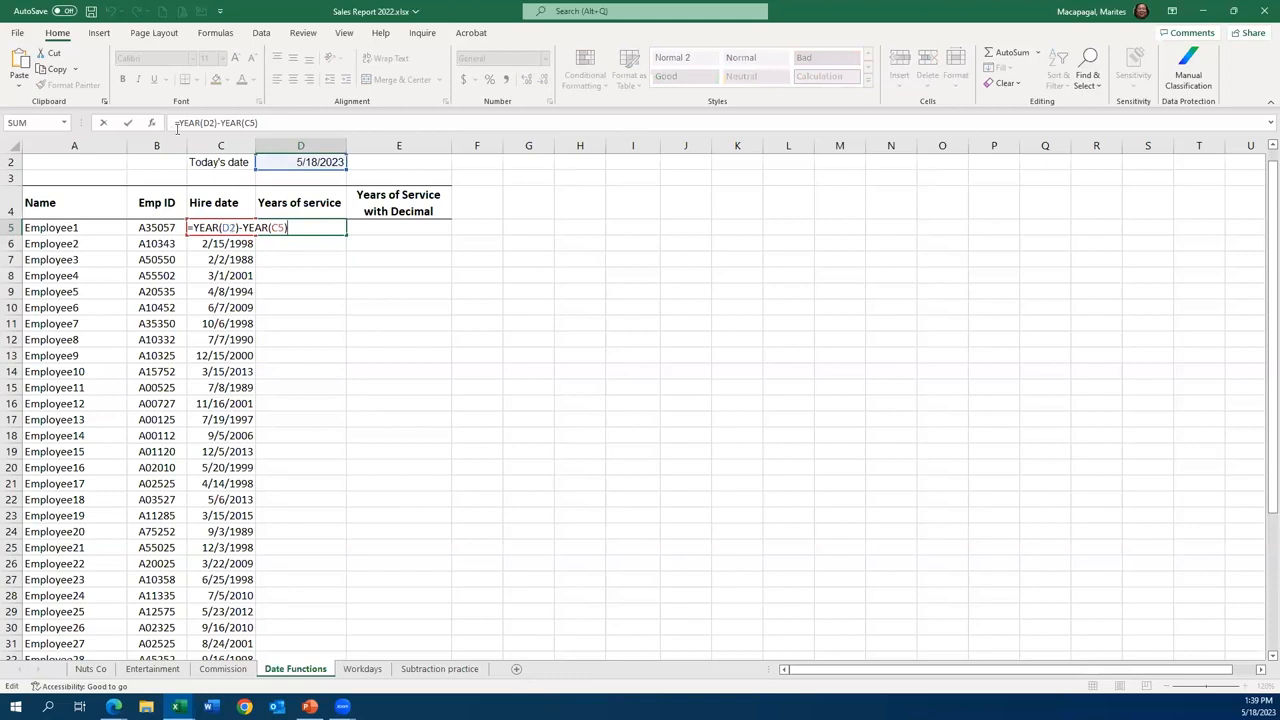
click(208, 122)
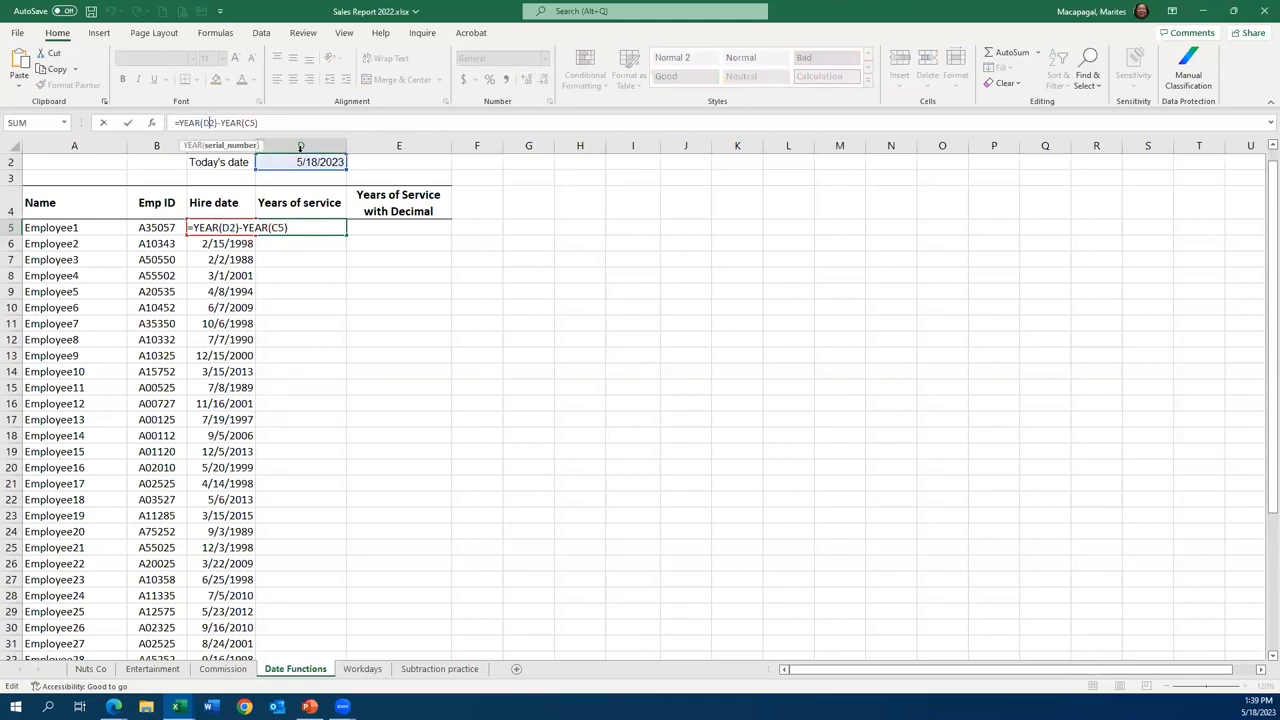
key(F4)
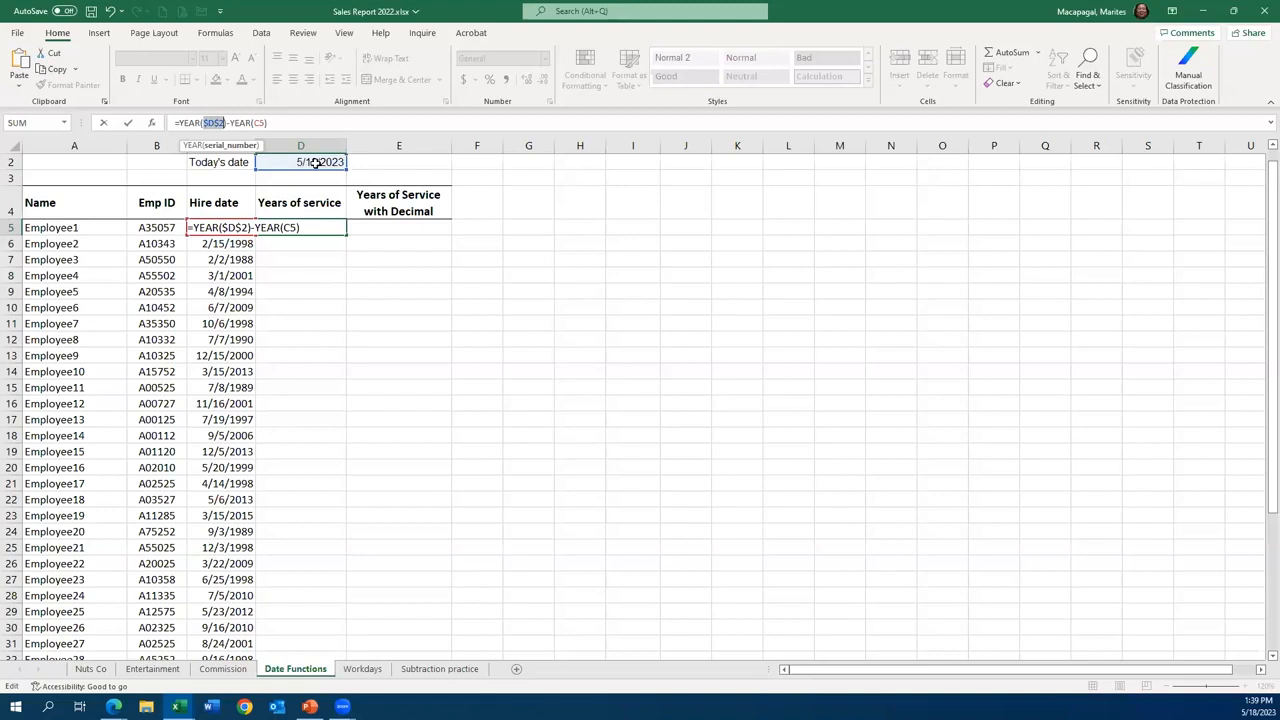
click(128, 128)
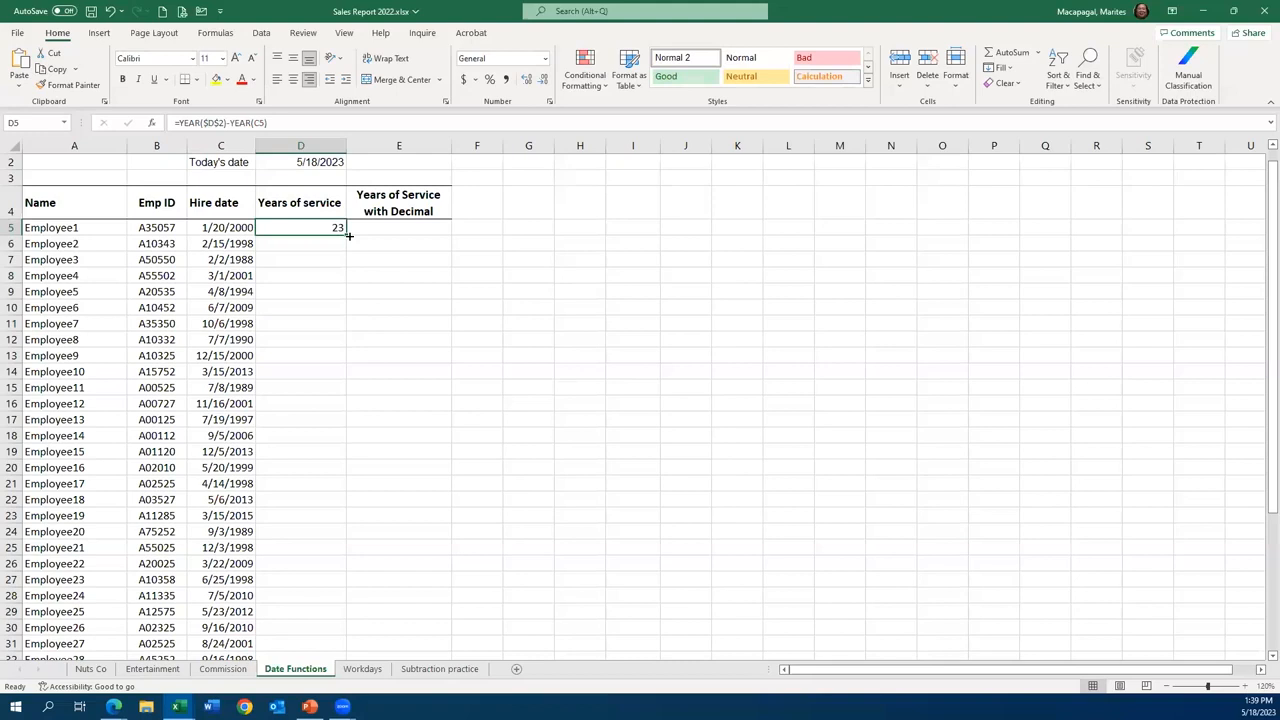
- Fill the years of service formula from D5 down through Employee28 in D32 and check the copied formulas down to D10
drag(348, 240, 345, 318)
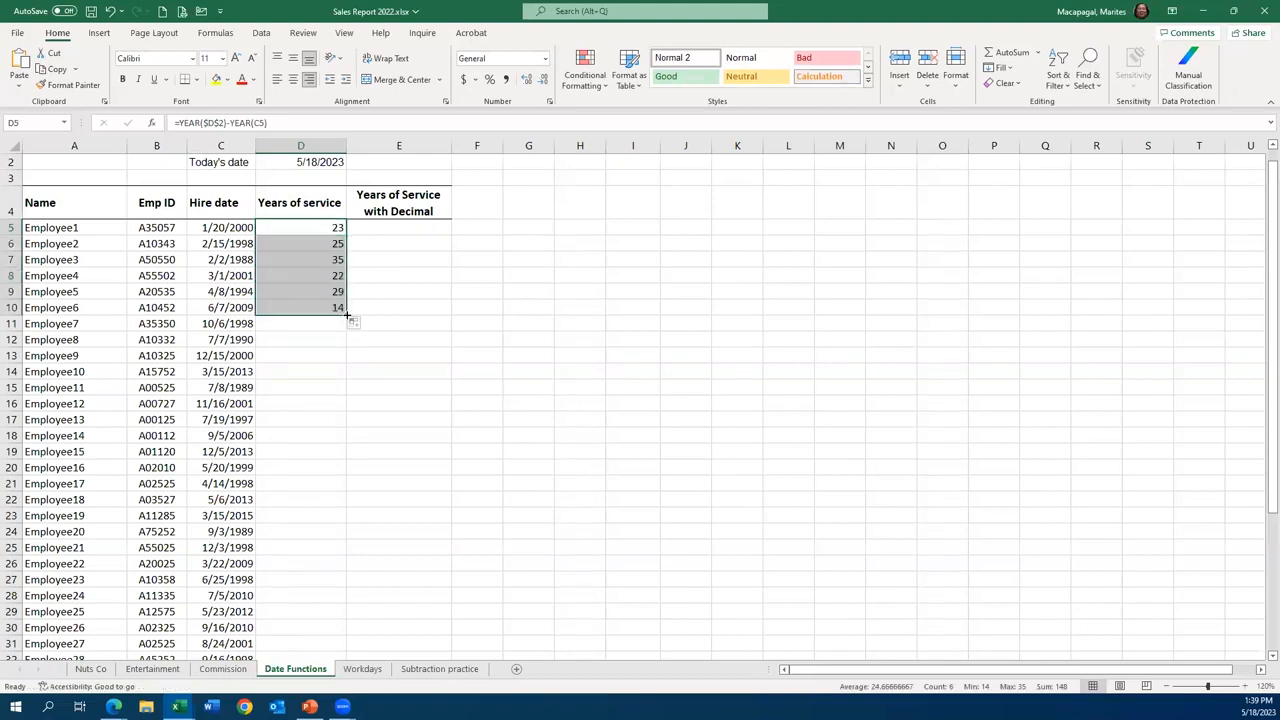
double_click(346, 315)
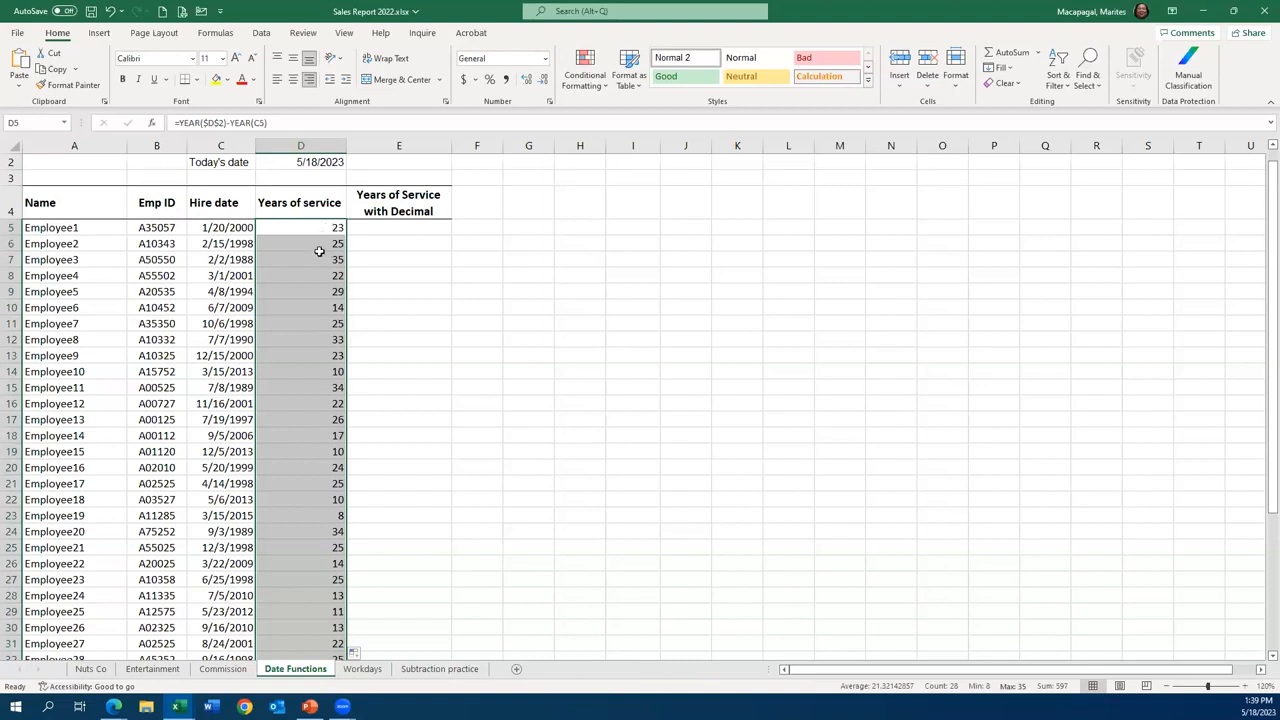
click(320, 251)
click(318, 261)
click(314, 275)
click(315, 293)
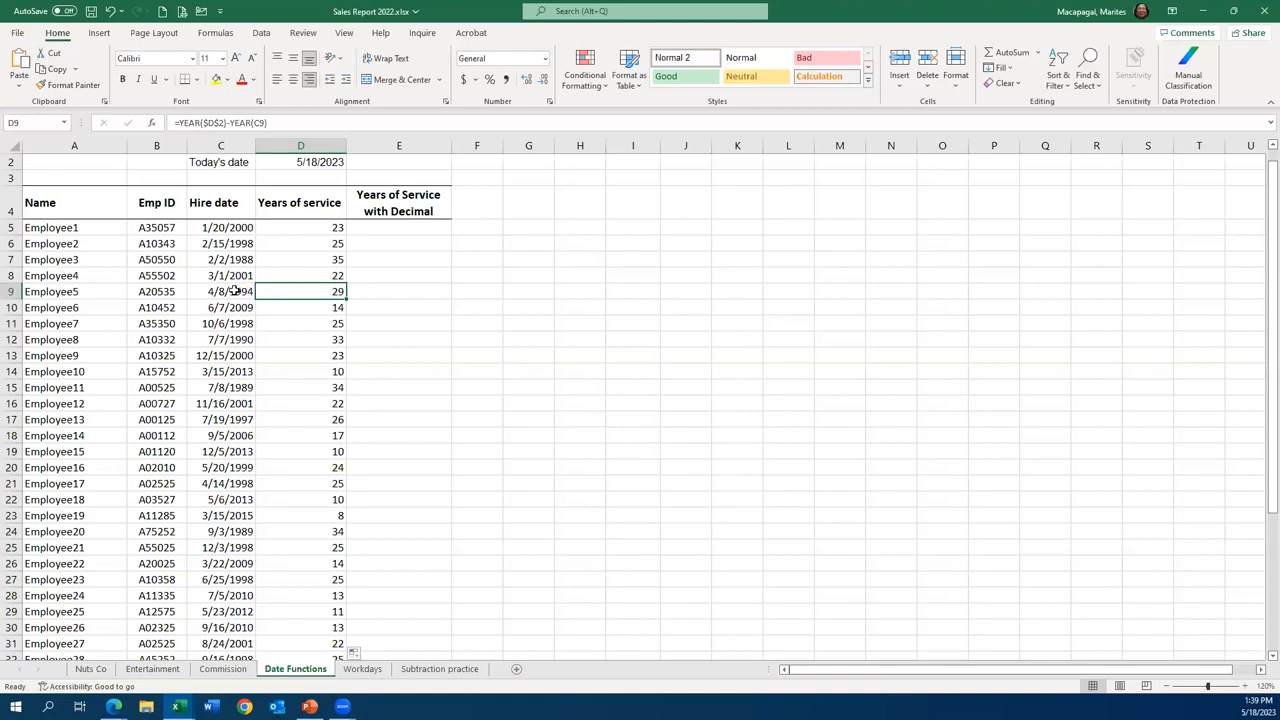
click(325, 307)
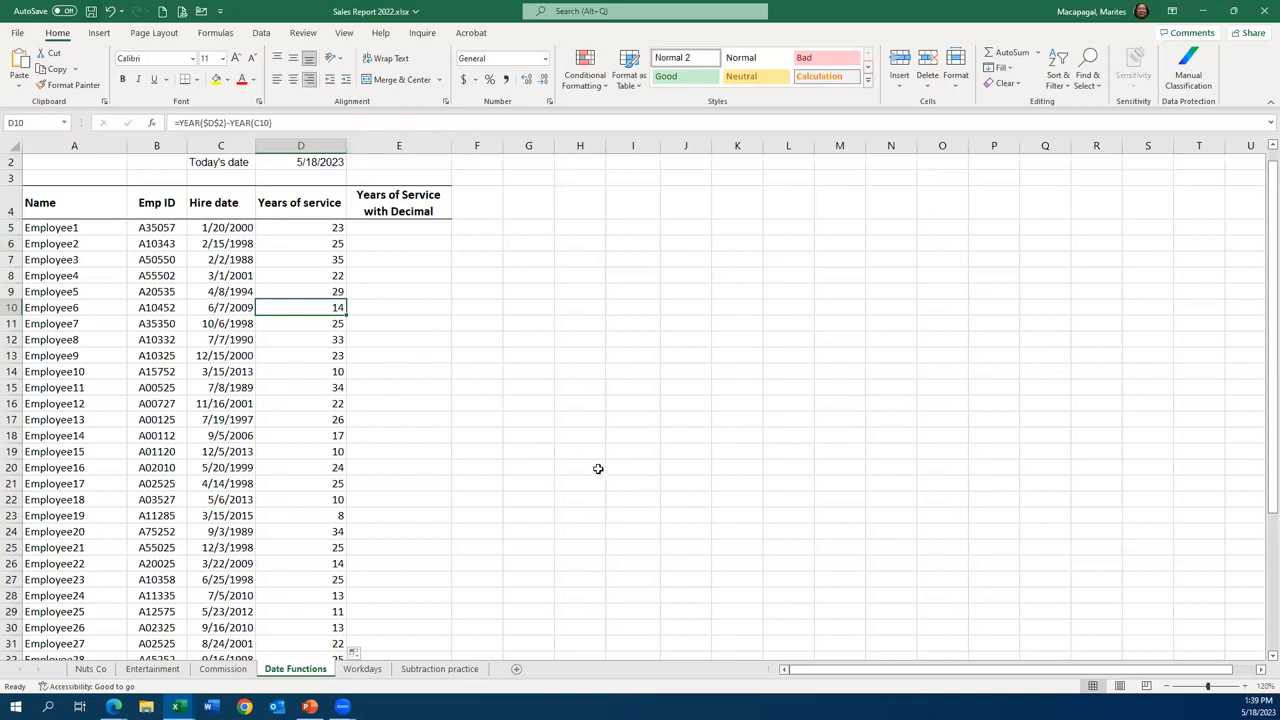
- Apply the General number format to the years of service in D5:D32
click(408, 225)
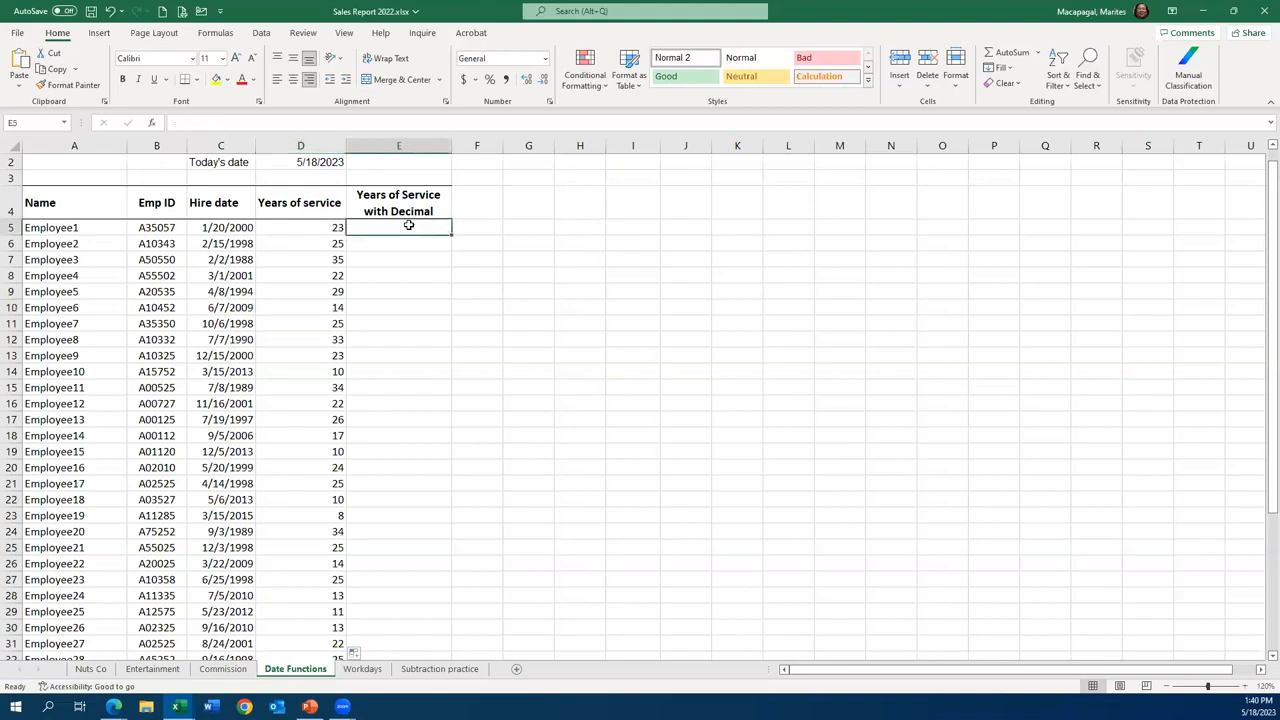
click(306, 228)
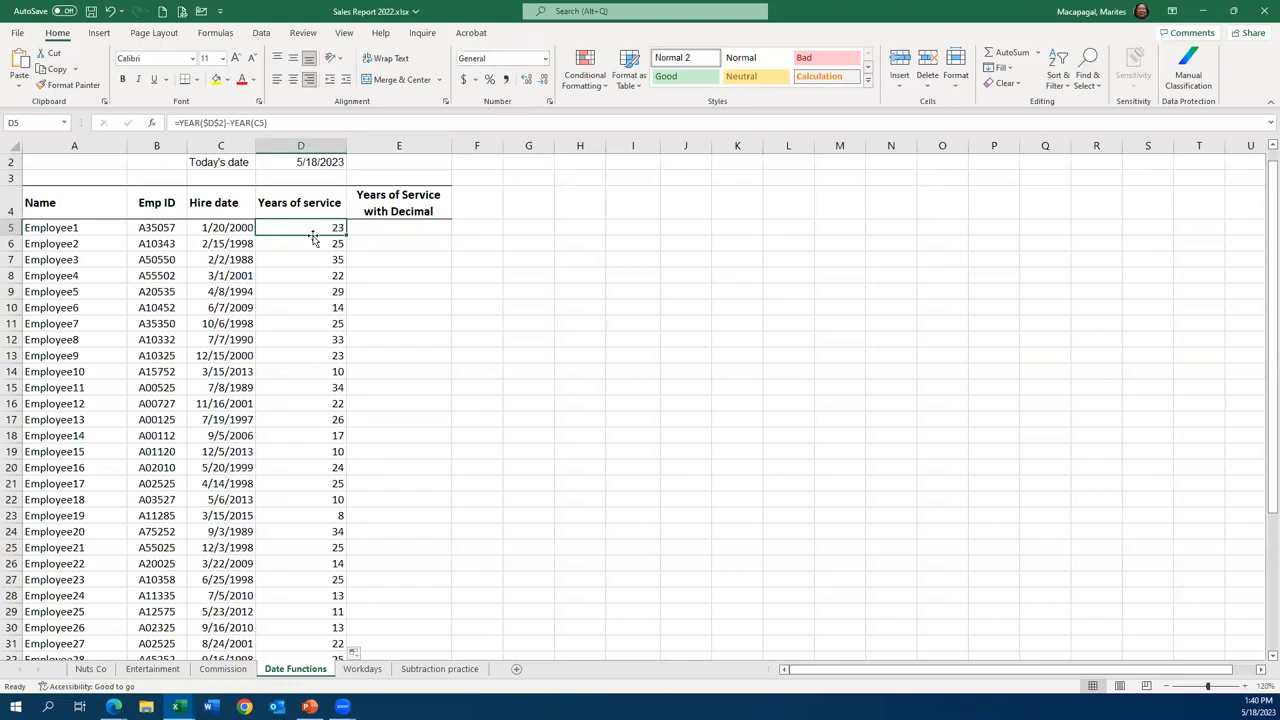
drag(311, 230, 321, 631)
click(545, 58)
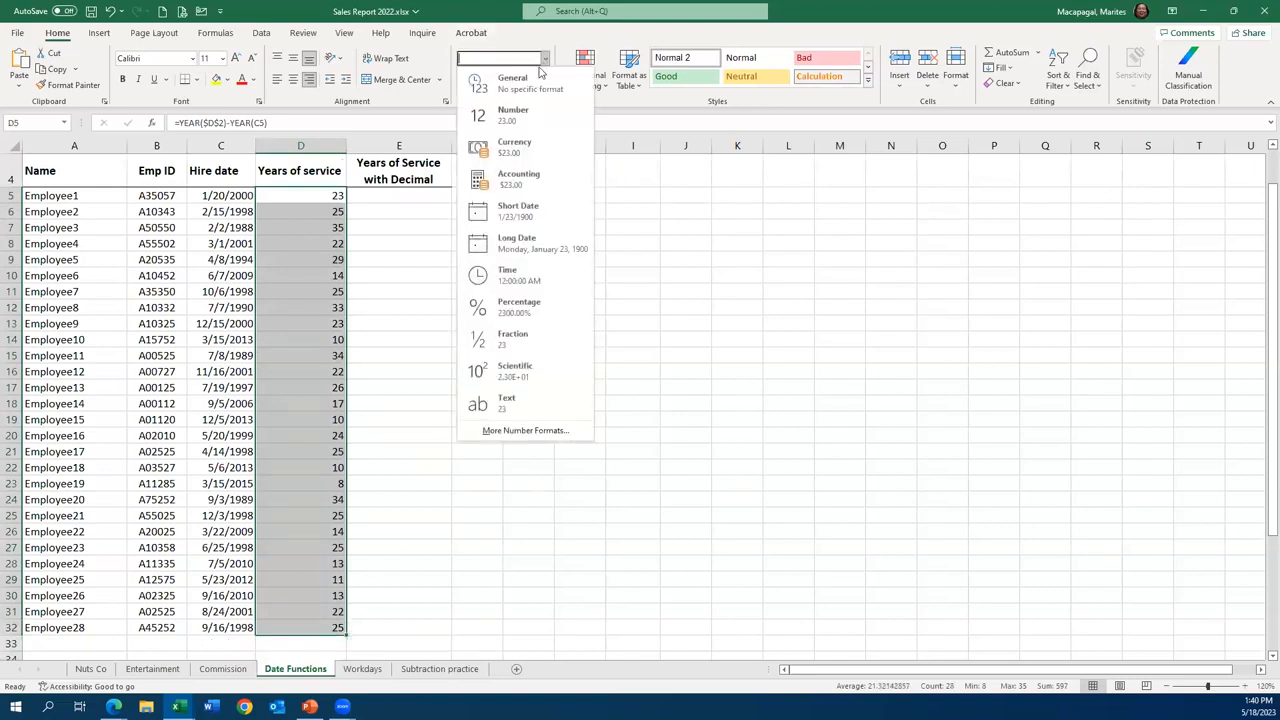
click(533, 84)
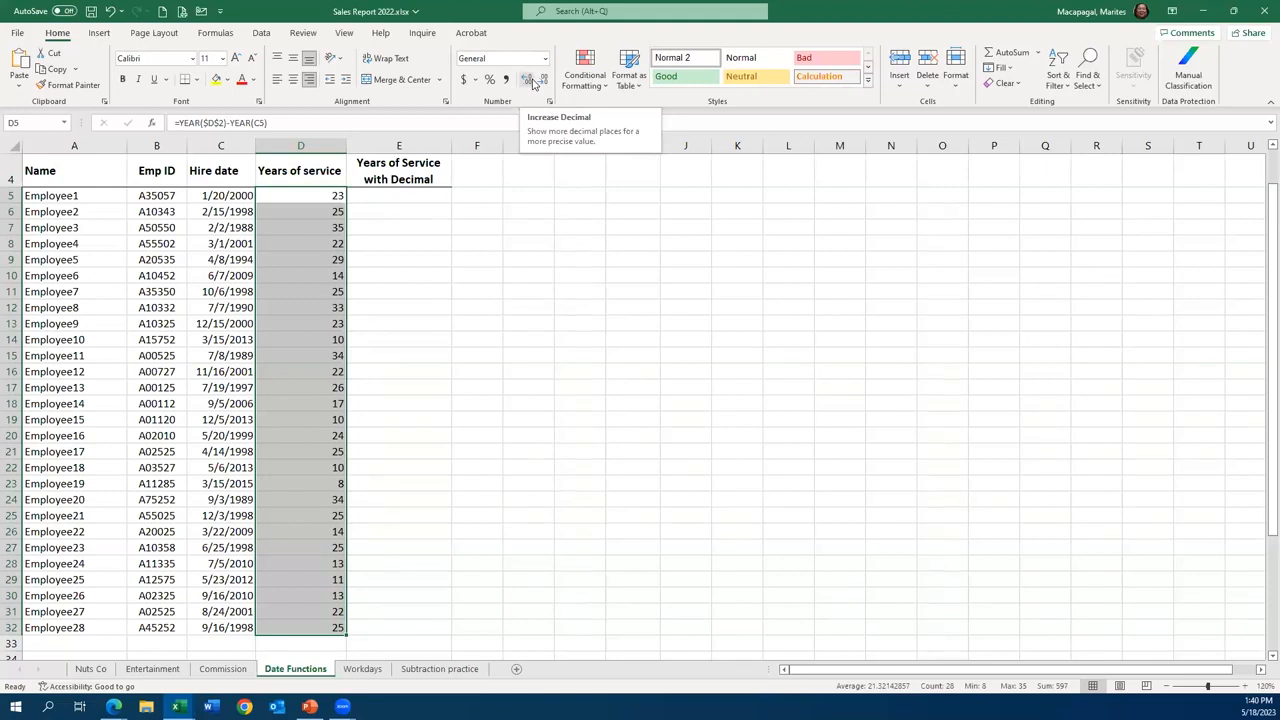
- Review Employee1's hire date and the references in the D5 formula, and select E5 under Years of Service with Decimal
click(231, 196)
click(328, 194)
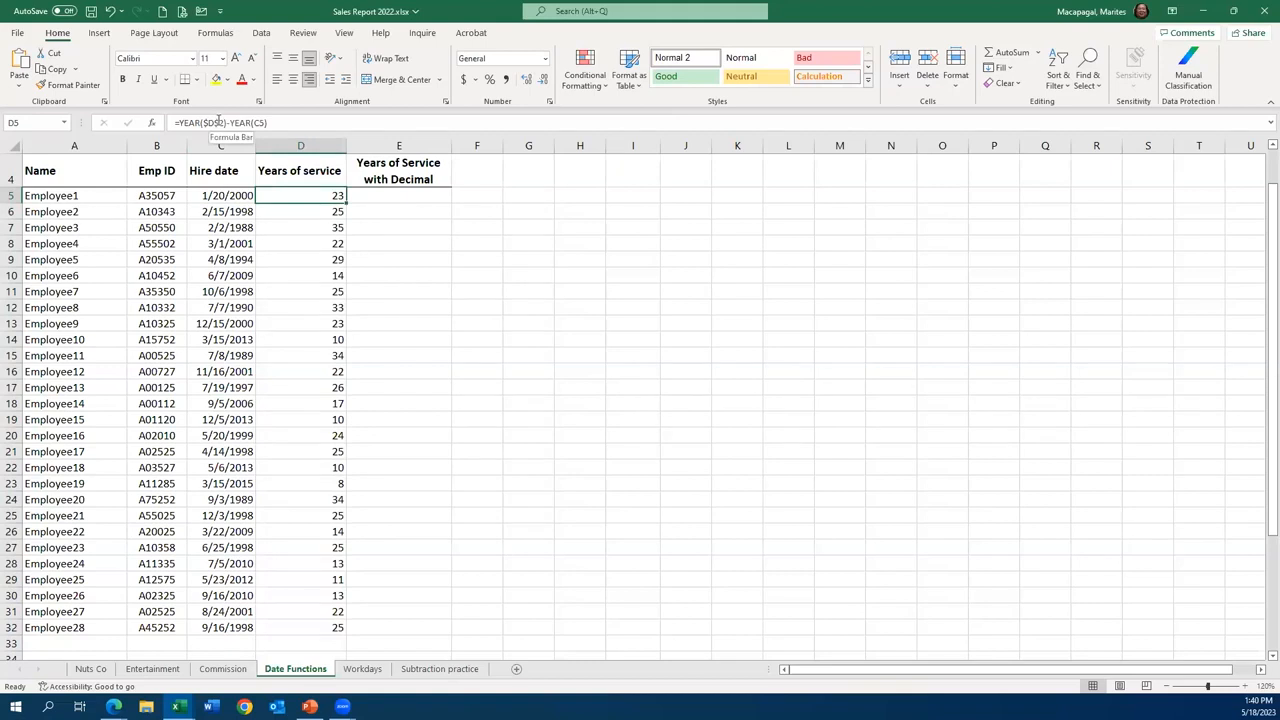
click(217, 122)
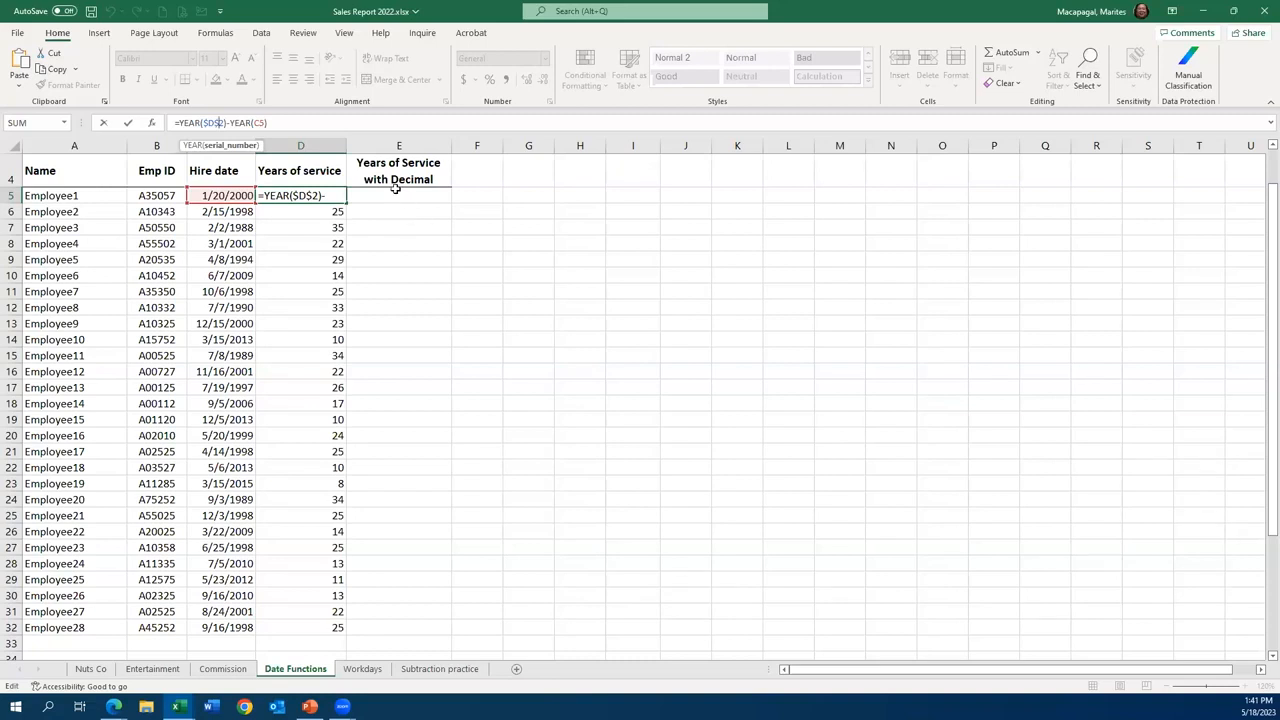
click(396, 190)
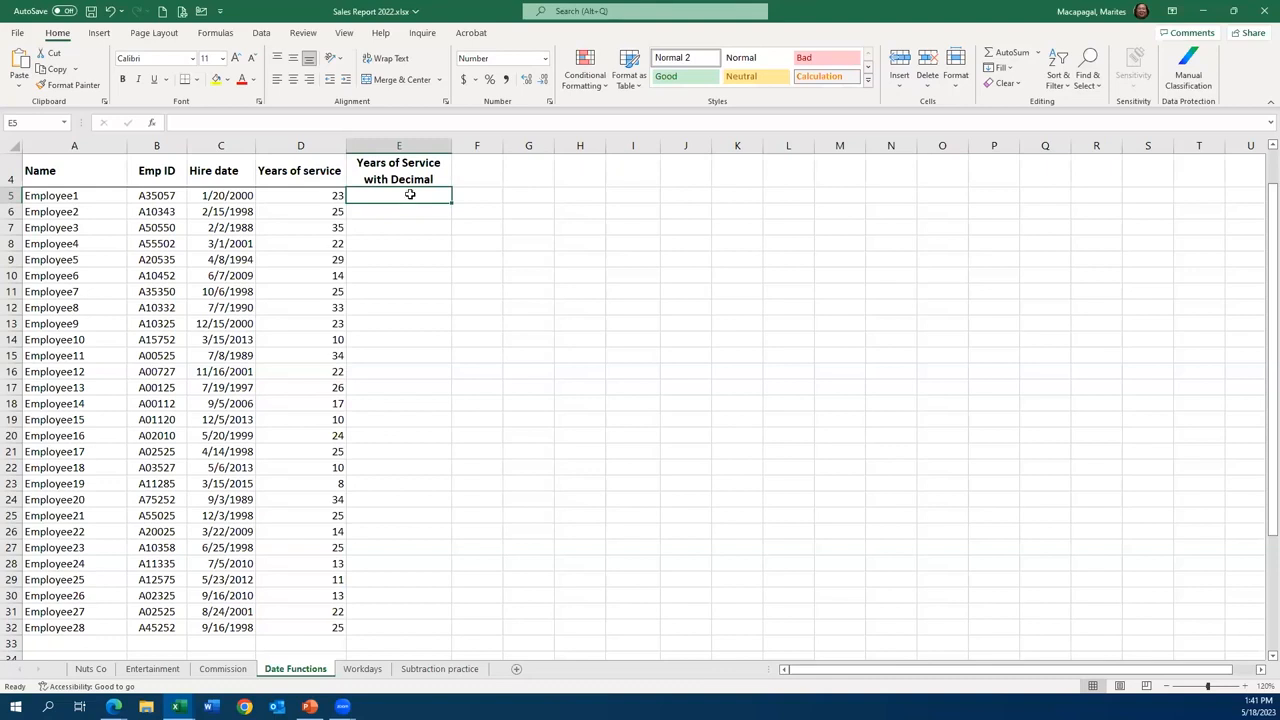
- Enter =DAYS360(C5,$D$2)/365 in E5 to calculate Employee1's years of service with decimals
drag(1260, 252, 1263, 211)
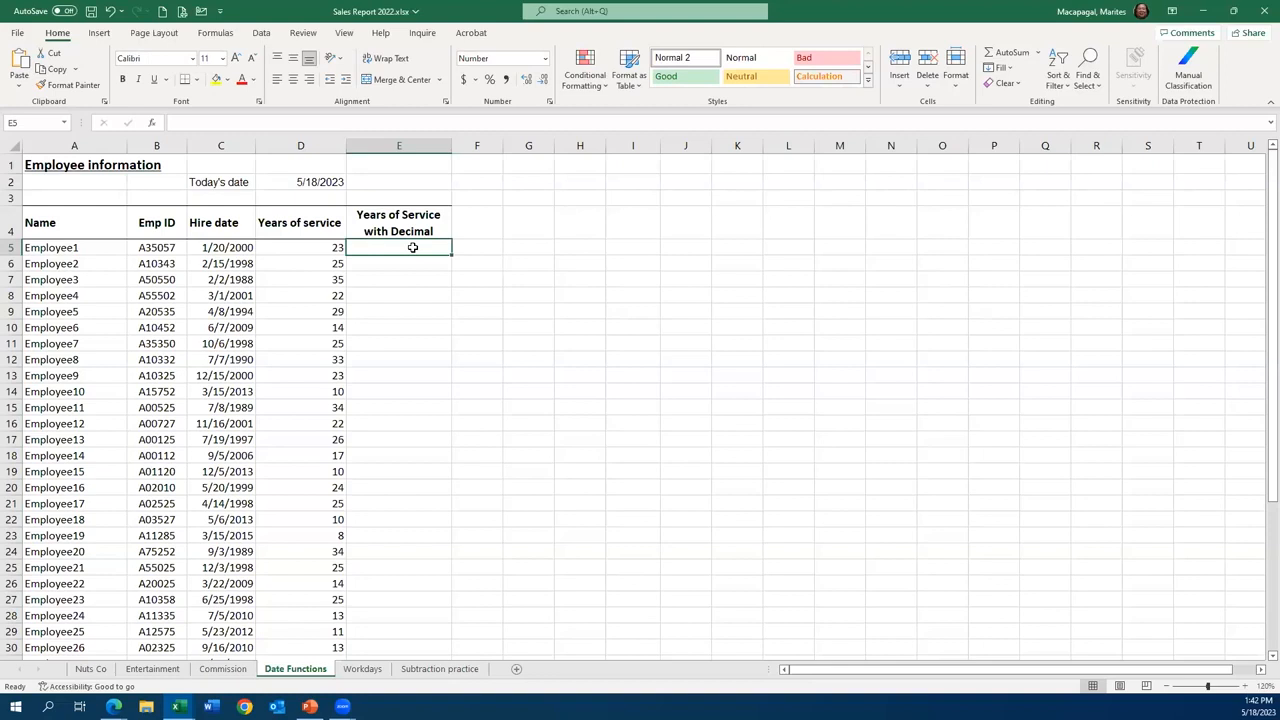
text(=)
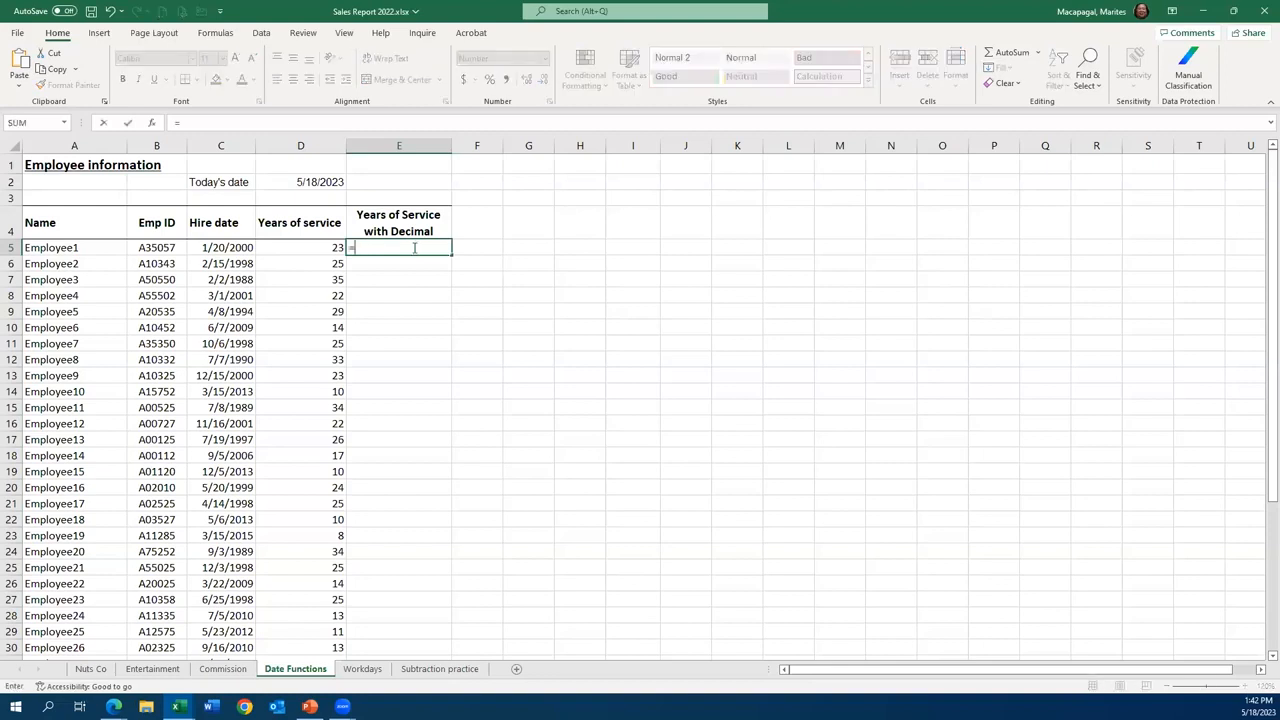
text(day)
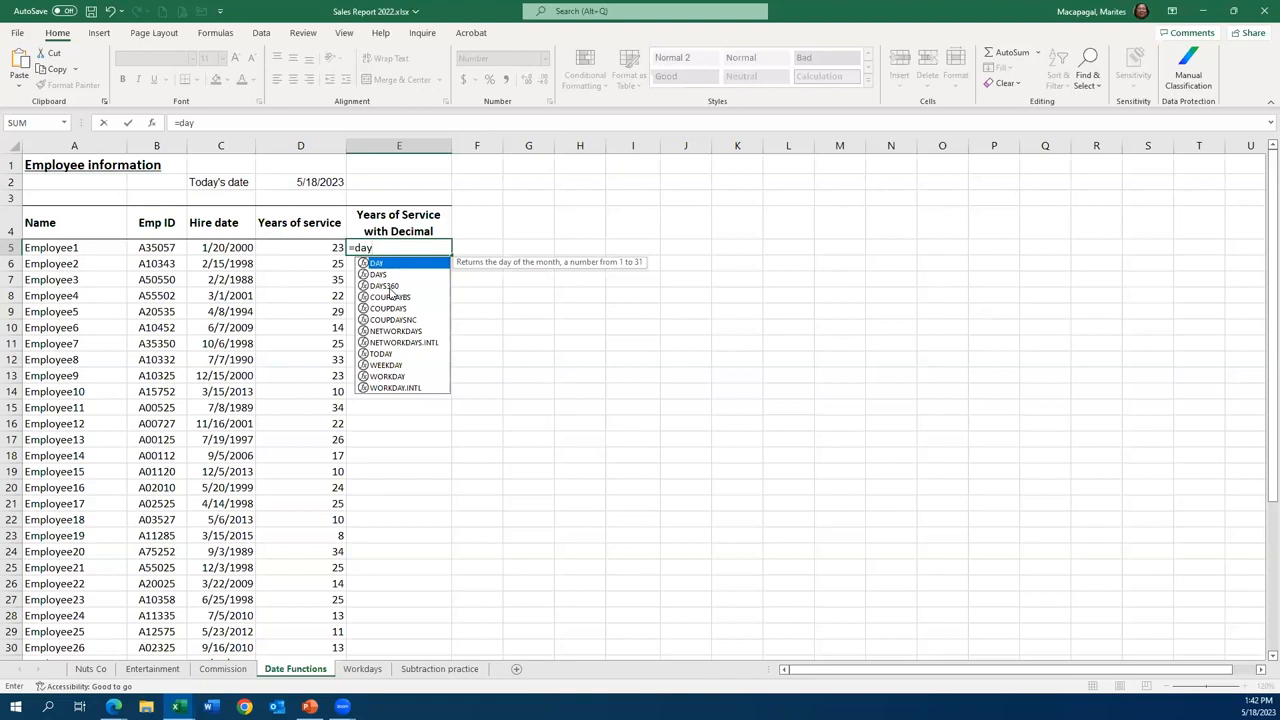
click(388, 286)
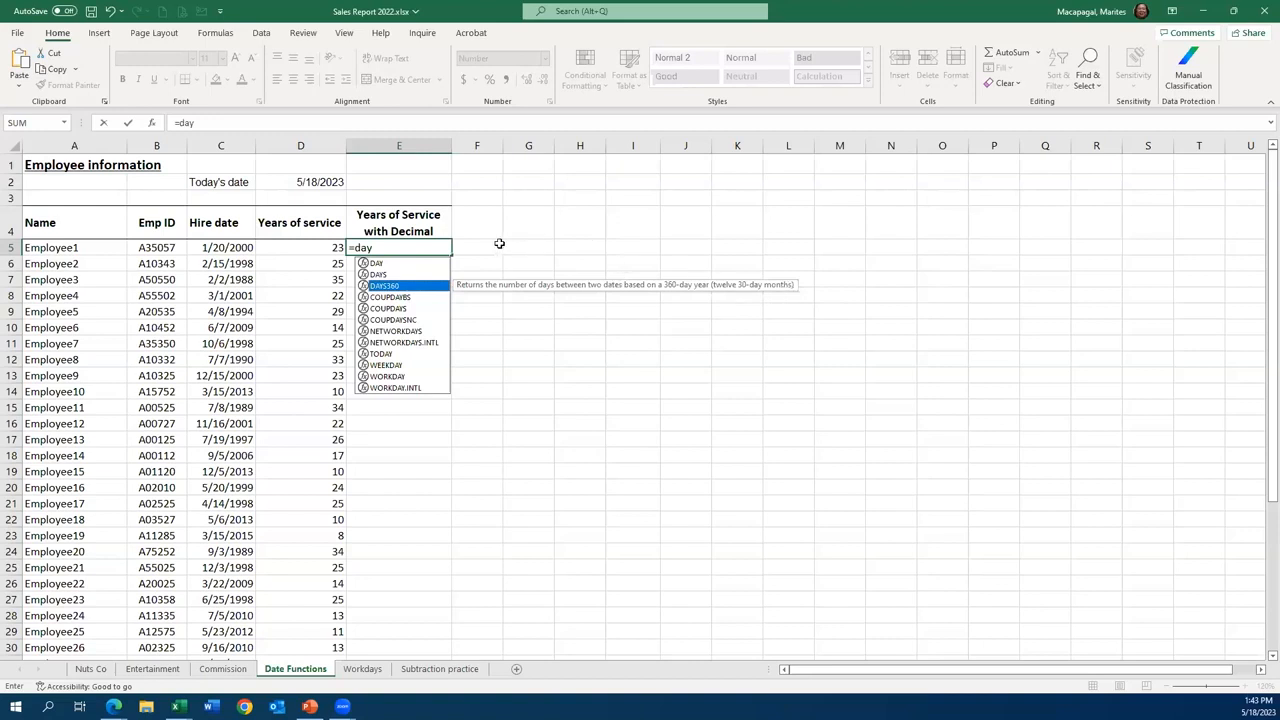
double_click(386, 286)
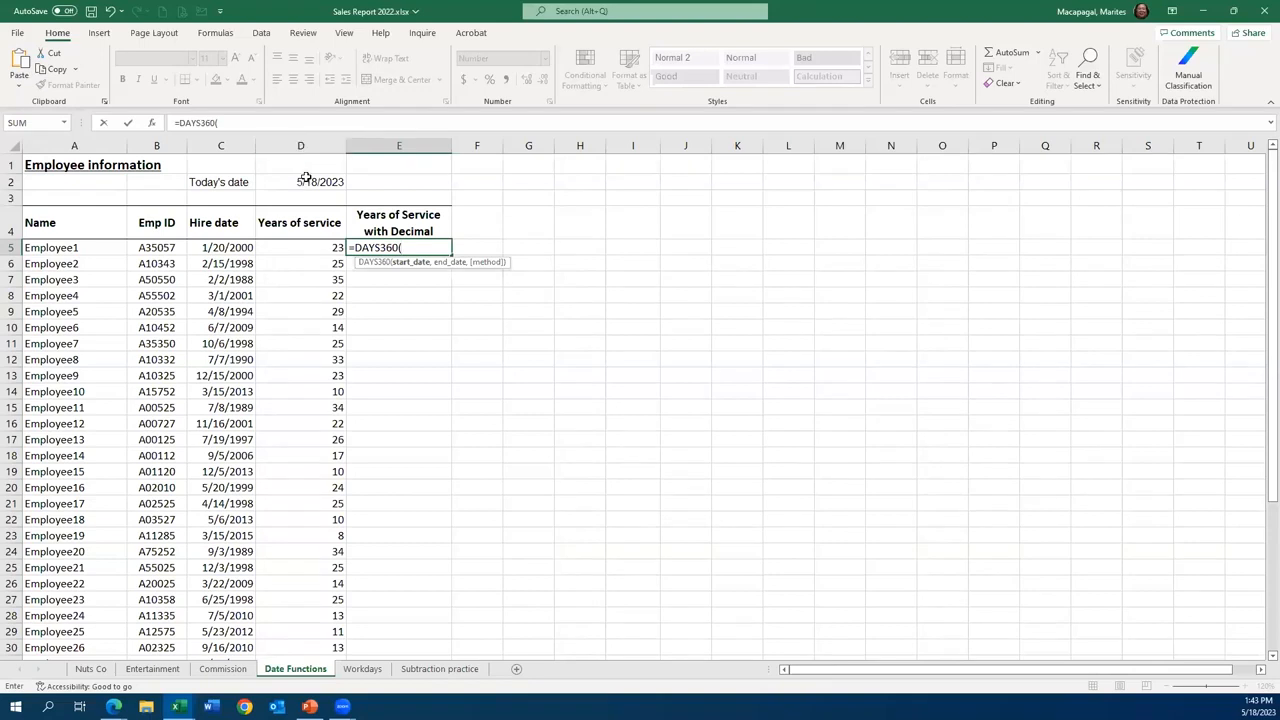
click(232, 248)
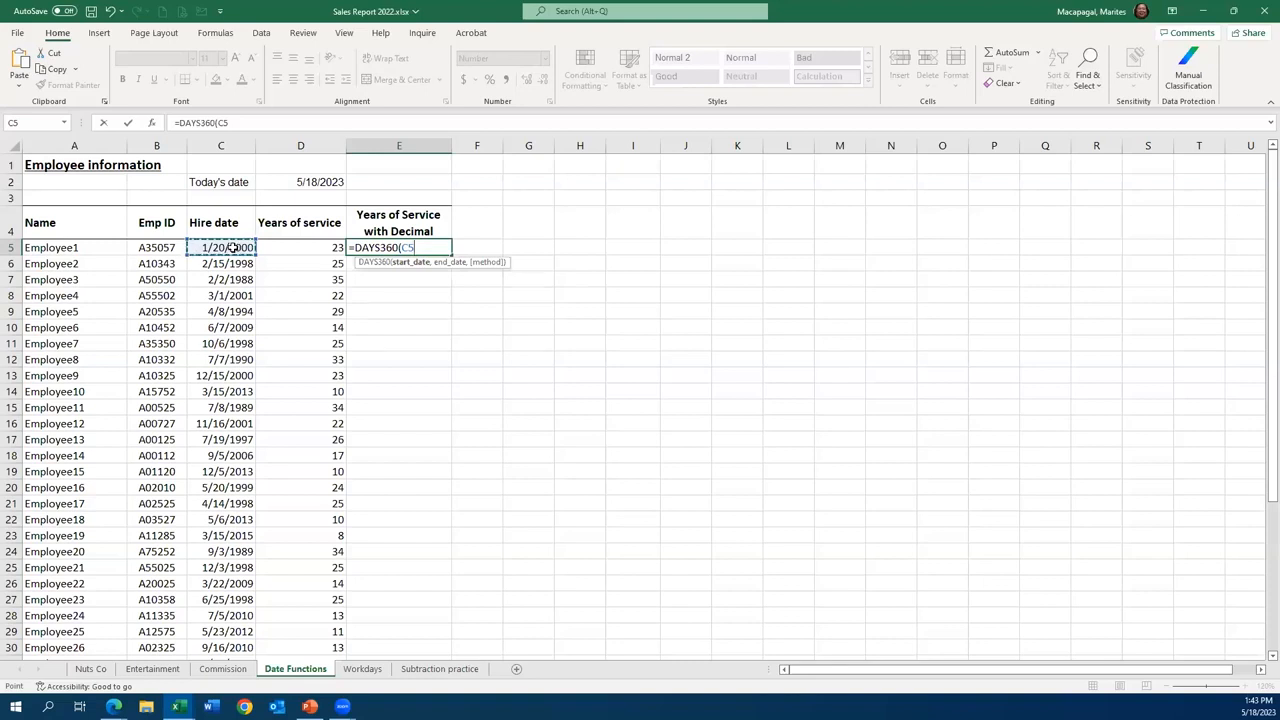
text(,)
click(318, 182)
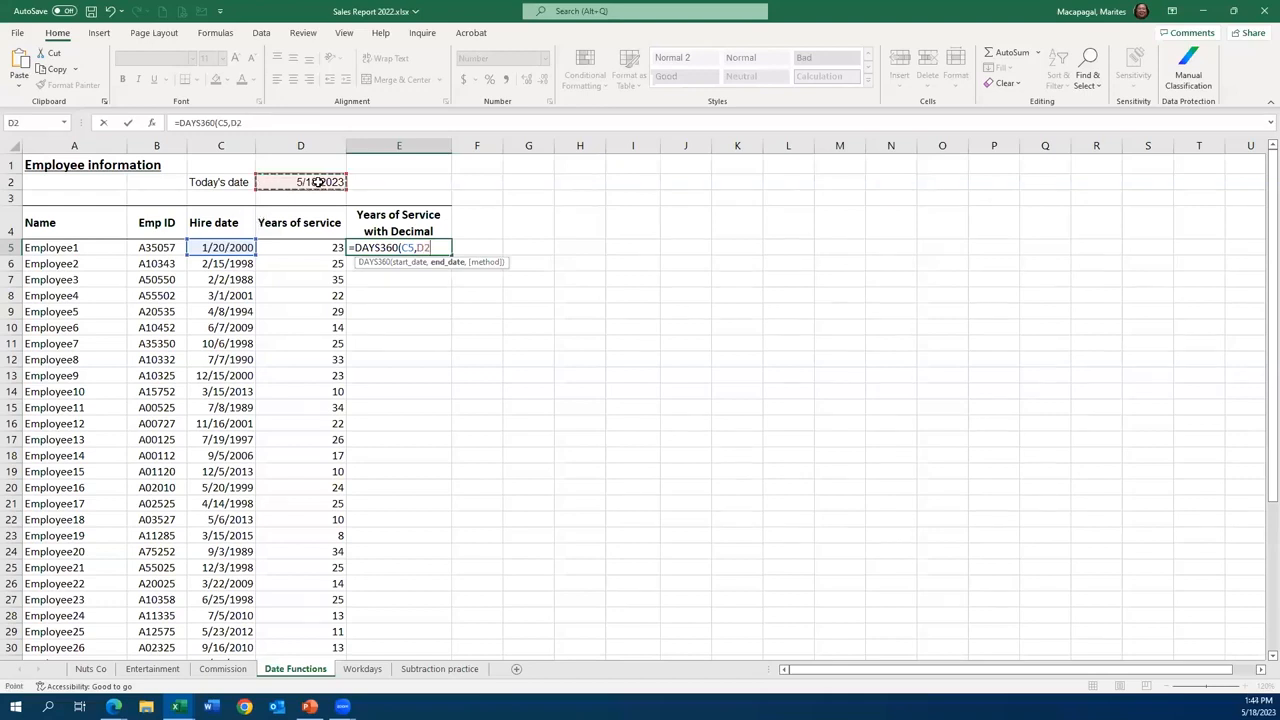
key(F4)
text())
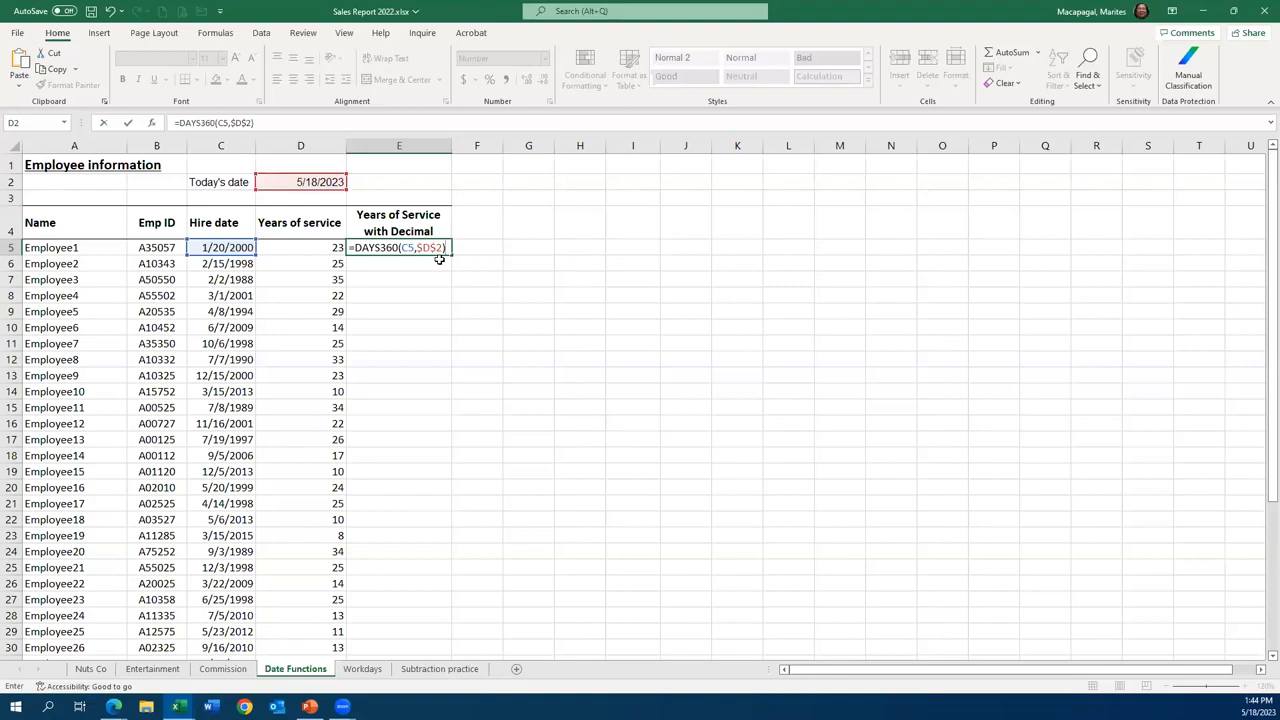
text(/365)
click(129, 123)
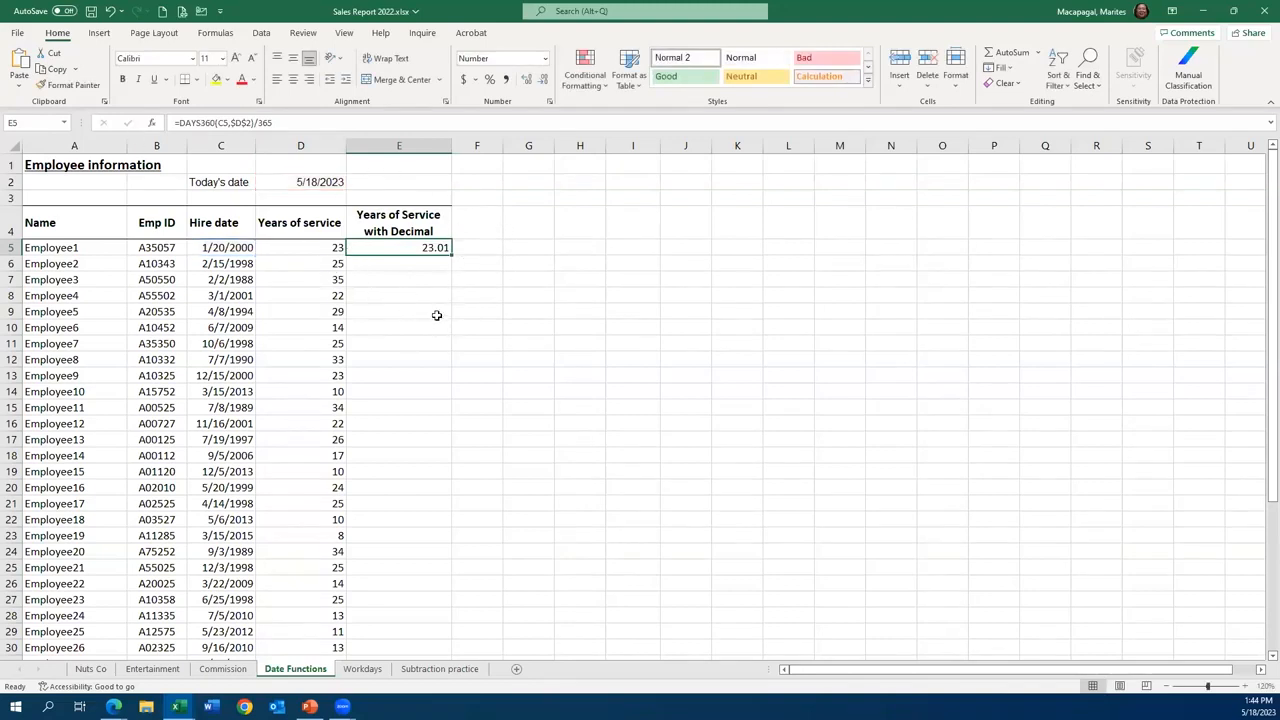
- Start Employee2's decimal years of service formula in E6 with the DAYS360 function
click(426, 263)
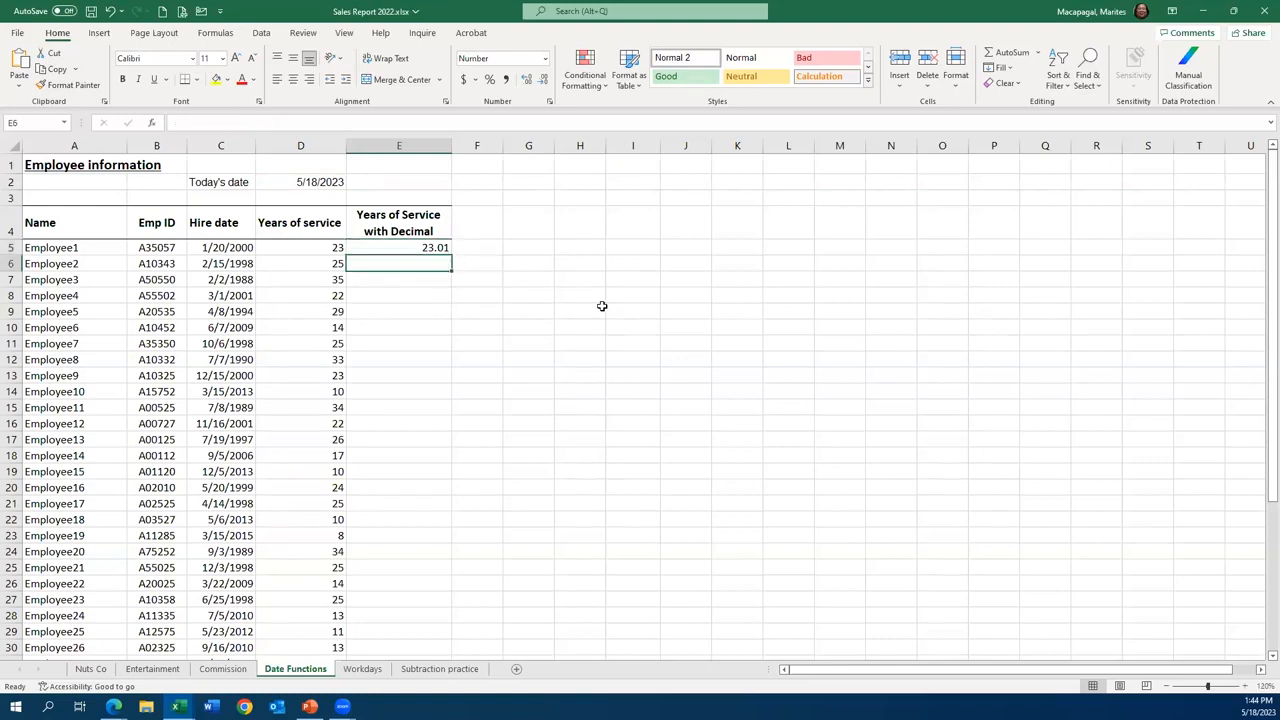
text(=)
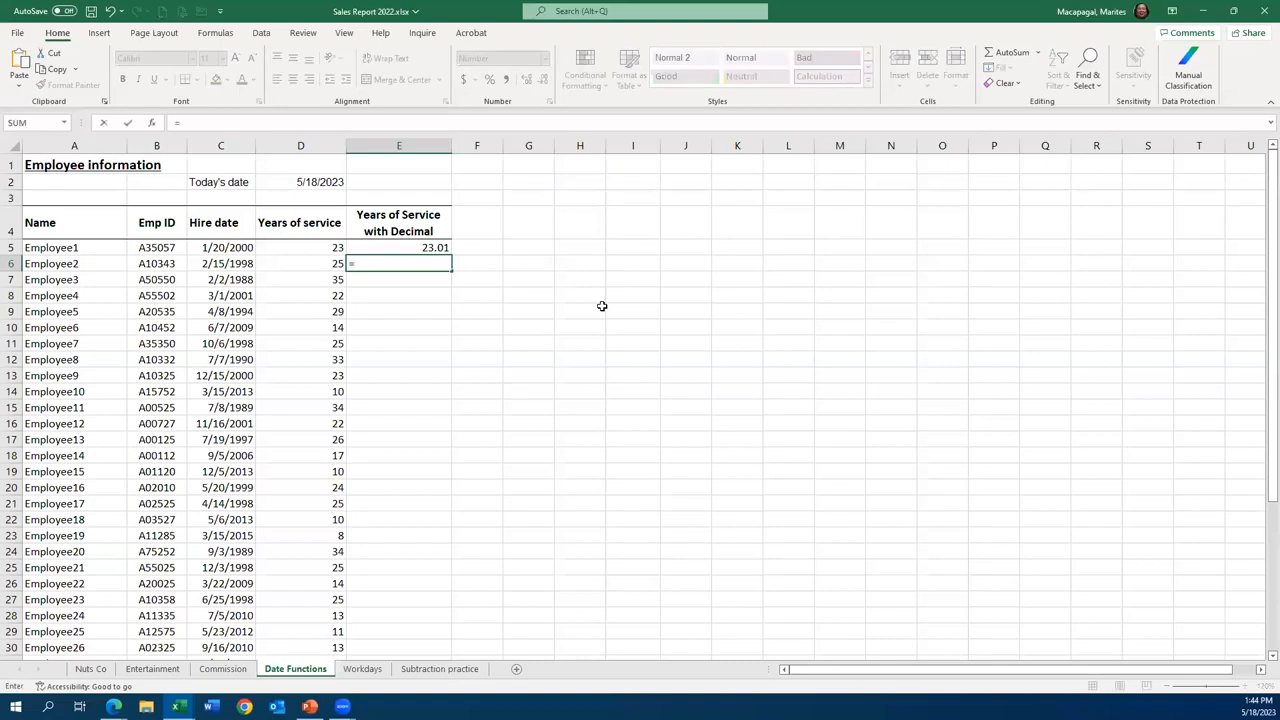
text(361)
key(BackSpace)
key(BackSpace)
key(BackSpace)
key(BackSpace)
text(=dya)
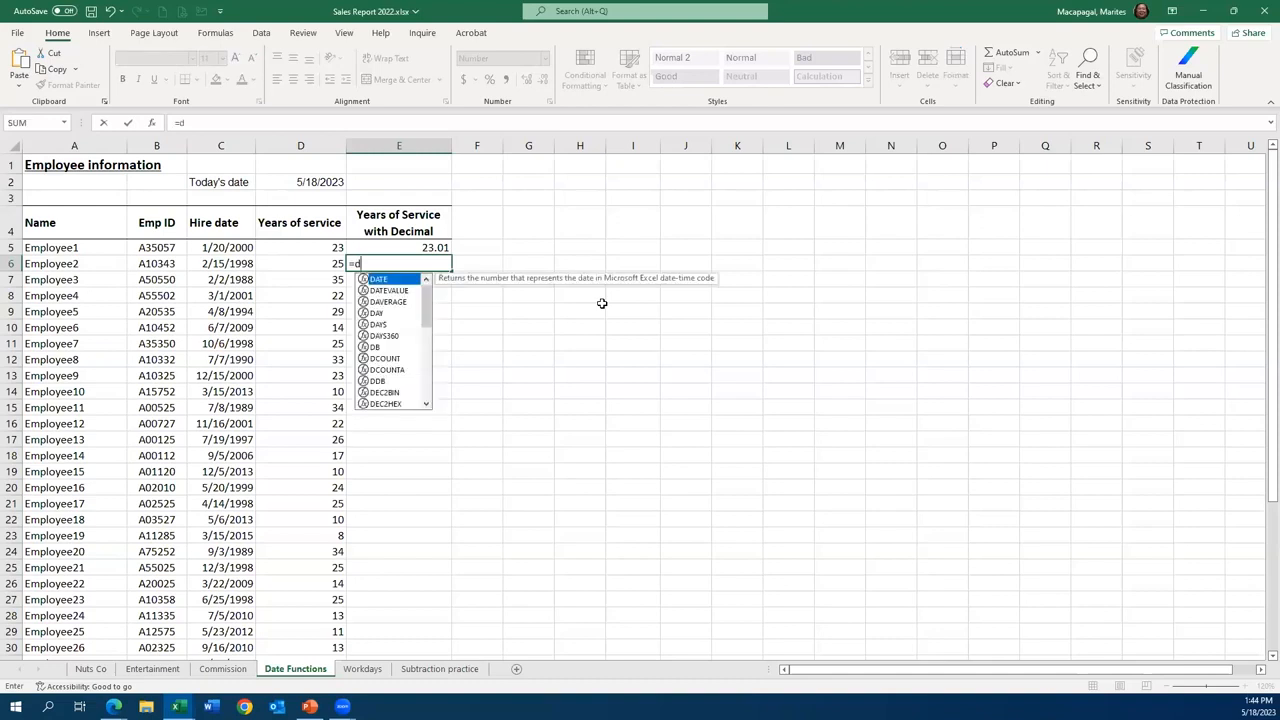
key(BackSpace)
key(BackSpace)
text(ay)
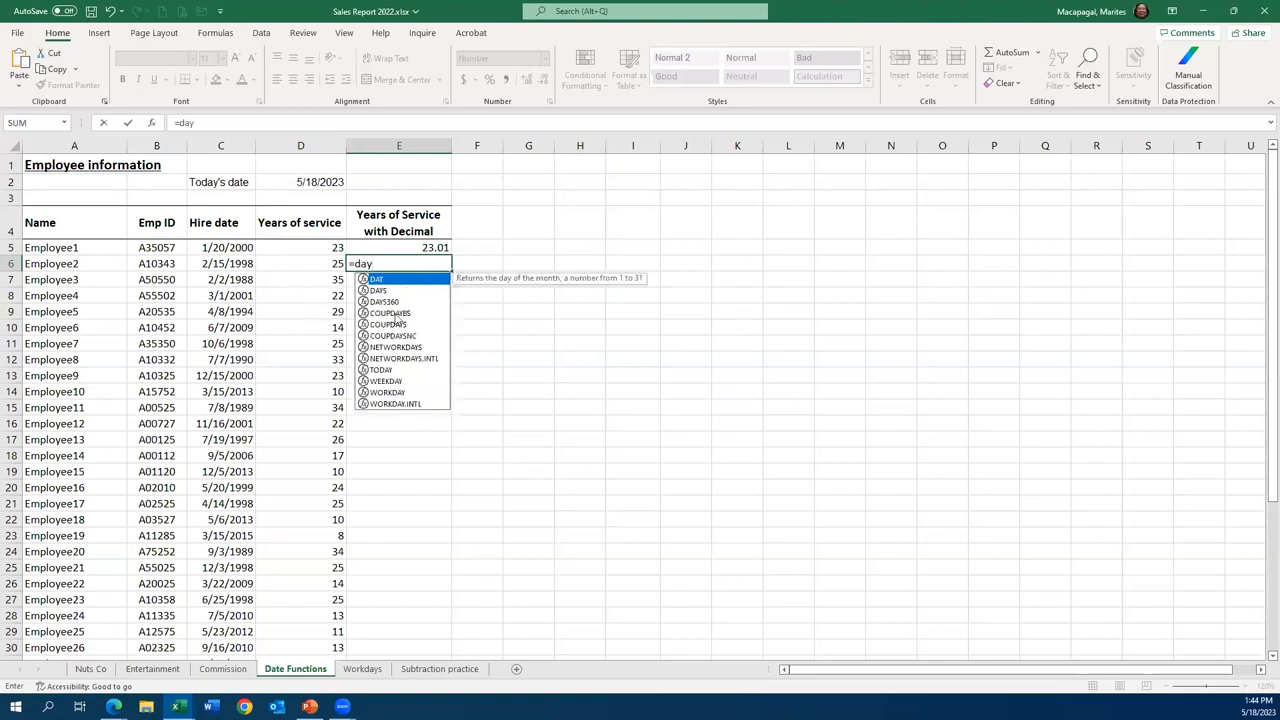
double_click(384, 301)
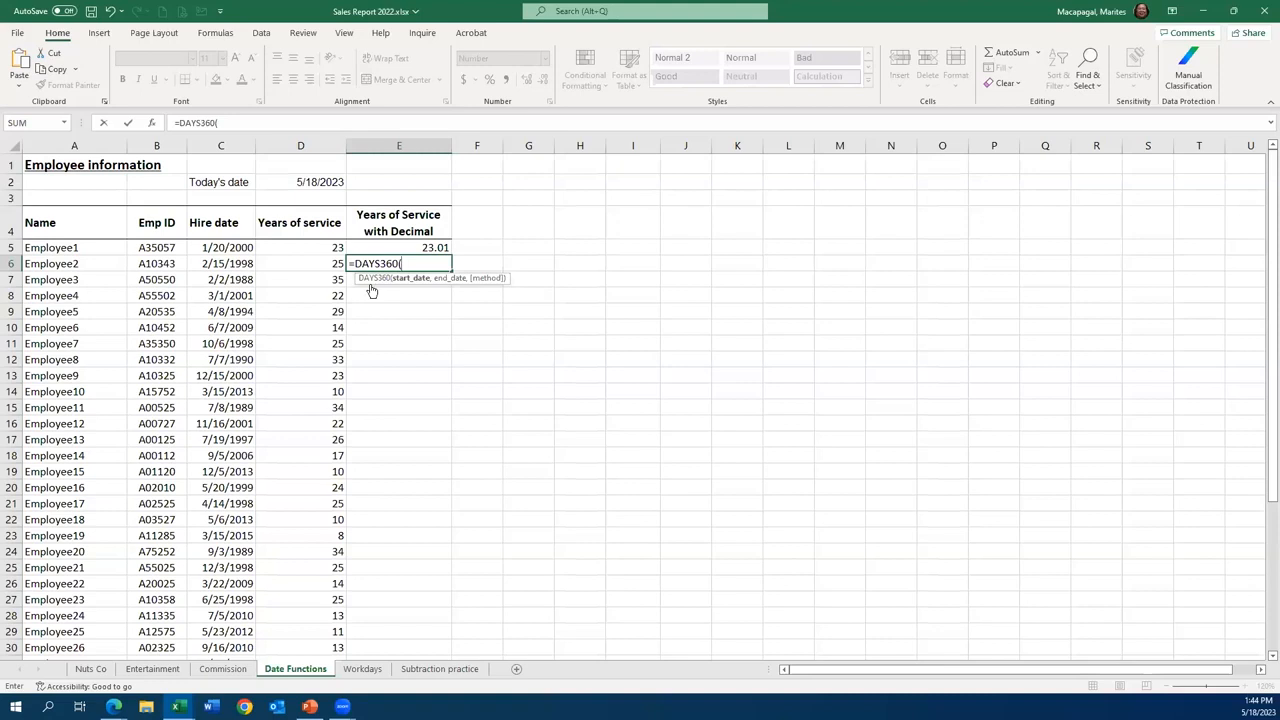
- Complete the E6 formula as =DAYS360(C6,$D$2)/365 and fill it down through Employee28 in E32
click(232, 263)
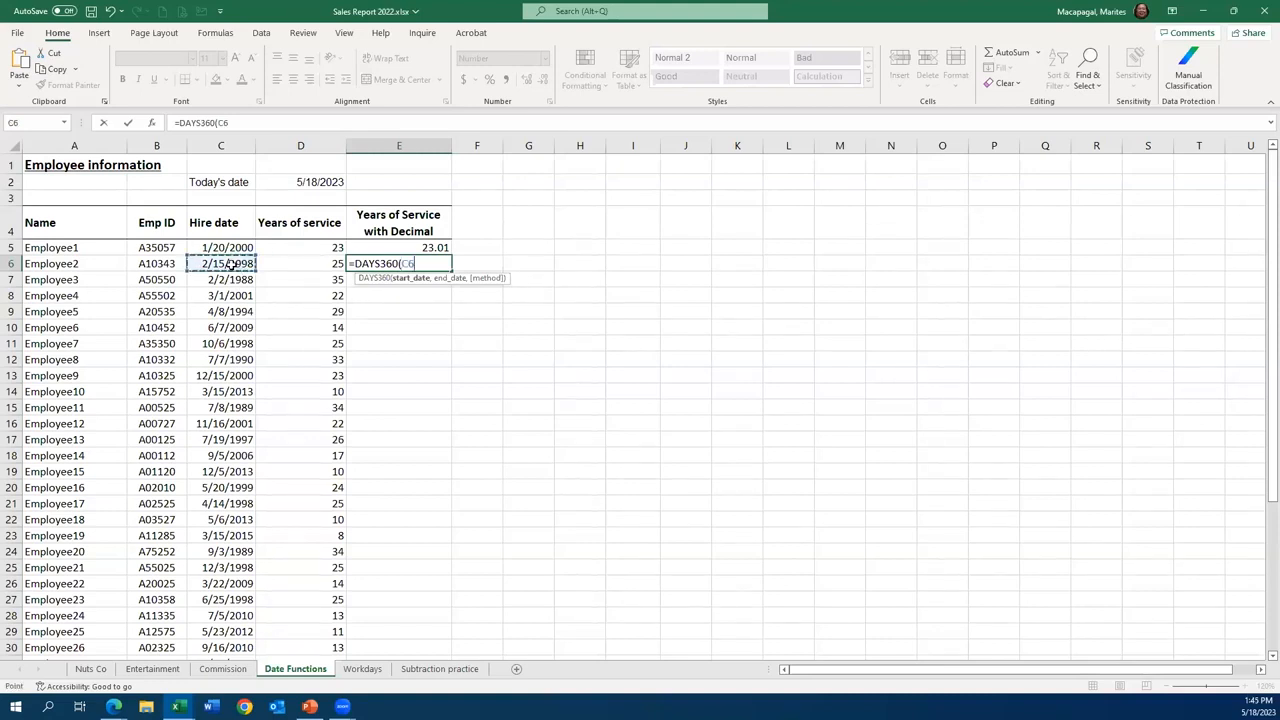
text(,)
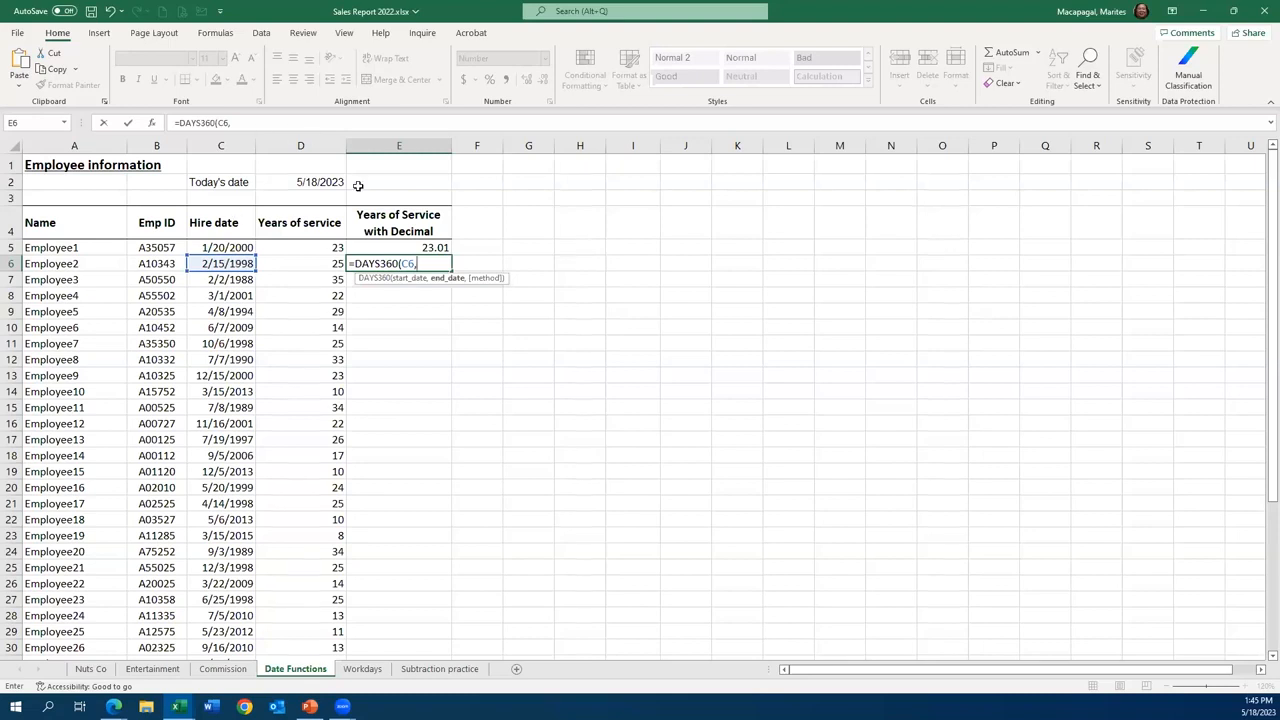
click(318, 182)
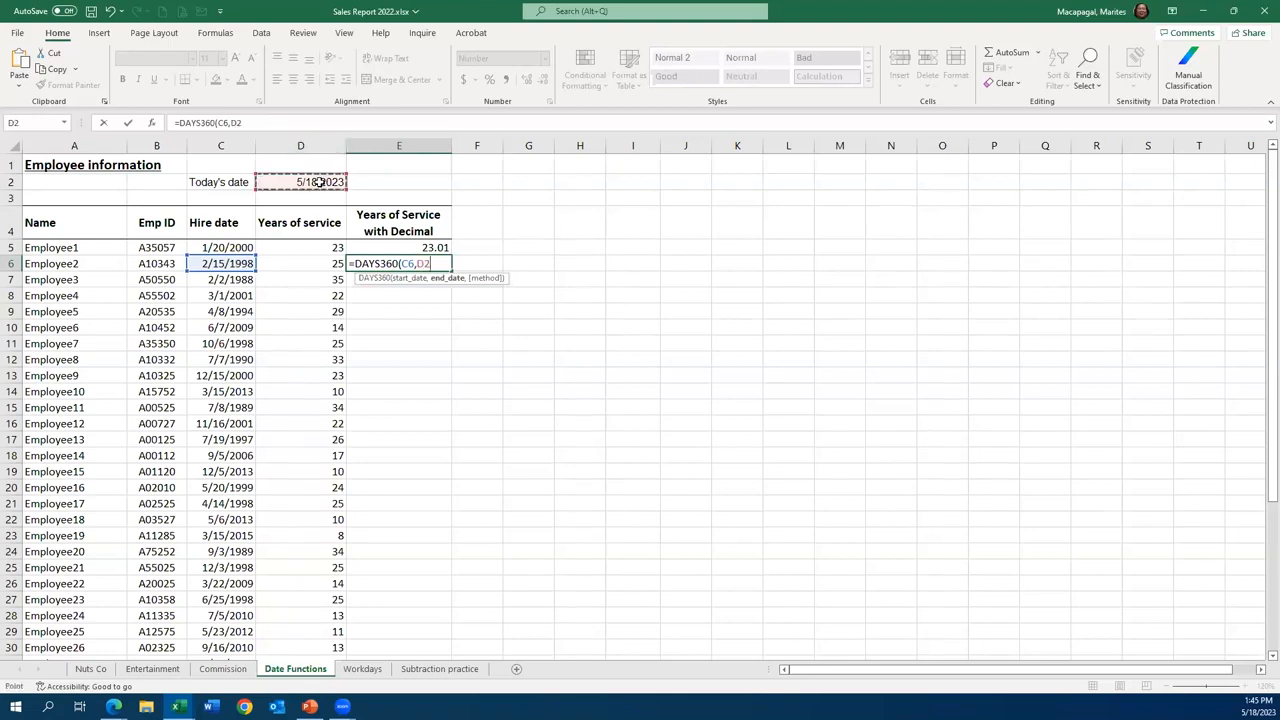
key(F4)
text()/3)
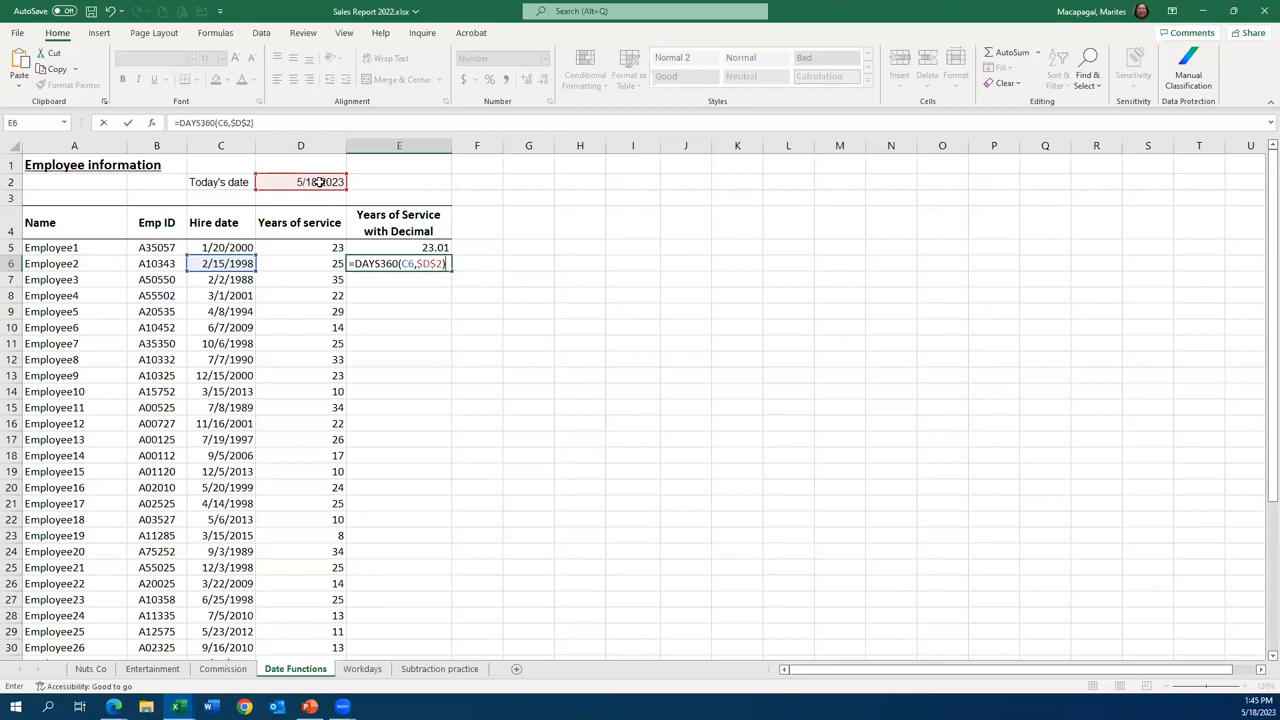
text(65)
click(128, 122)
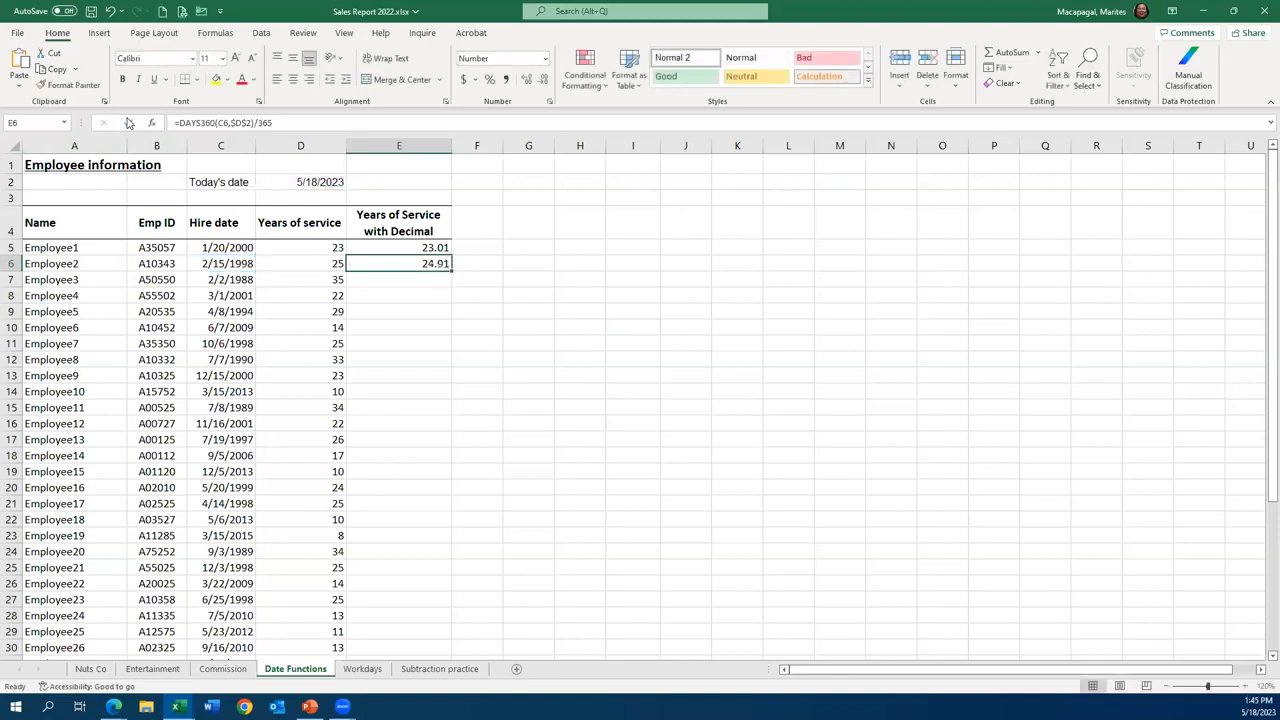
double_click(450, 268)
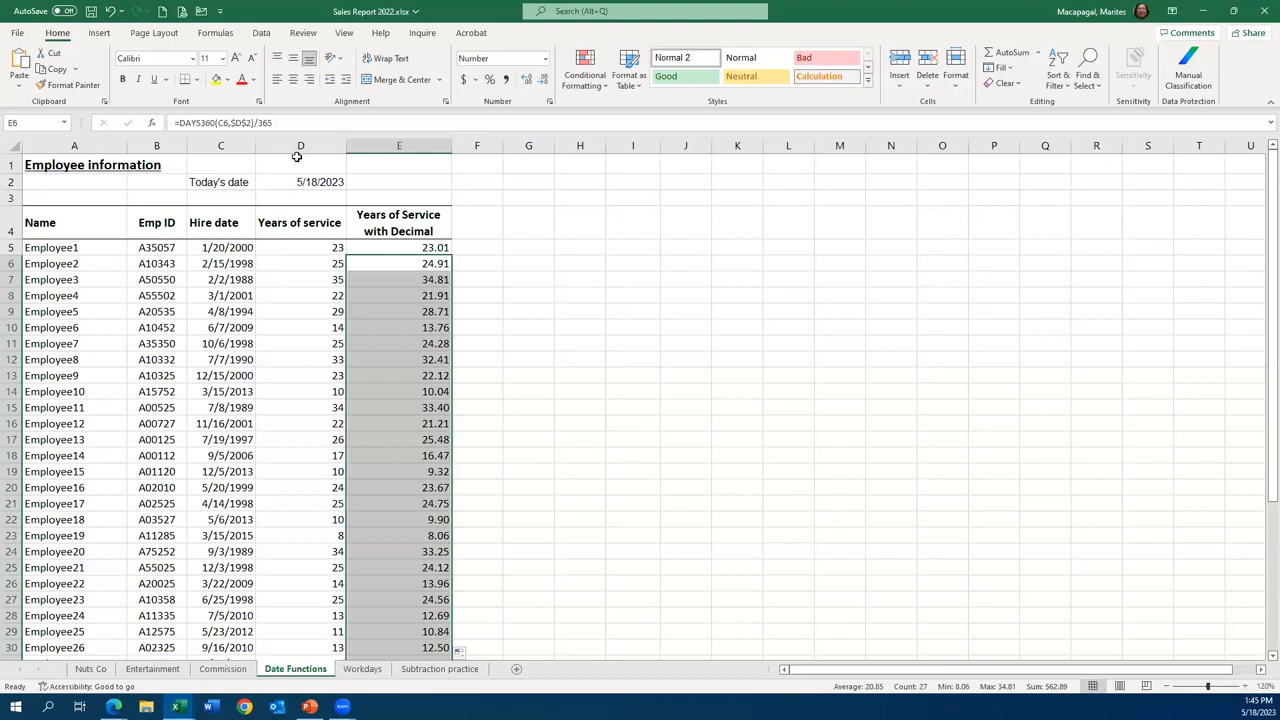
- Open the Workdays sheet and select D4, Project 1's cell under # of workdays
click(360, 669)
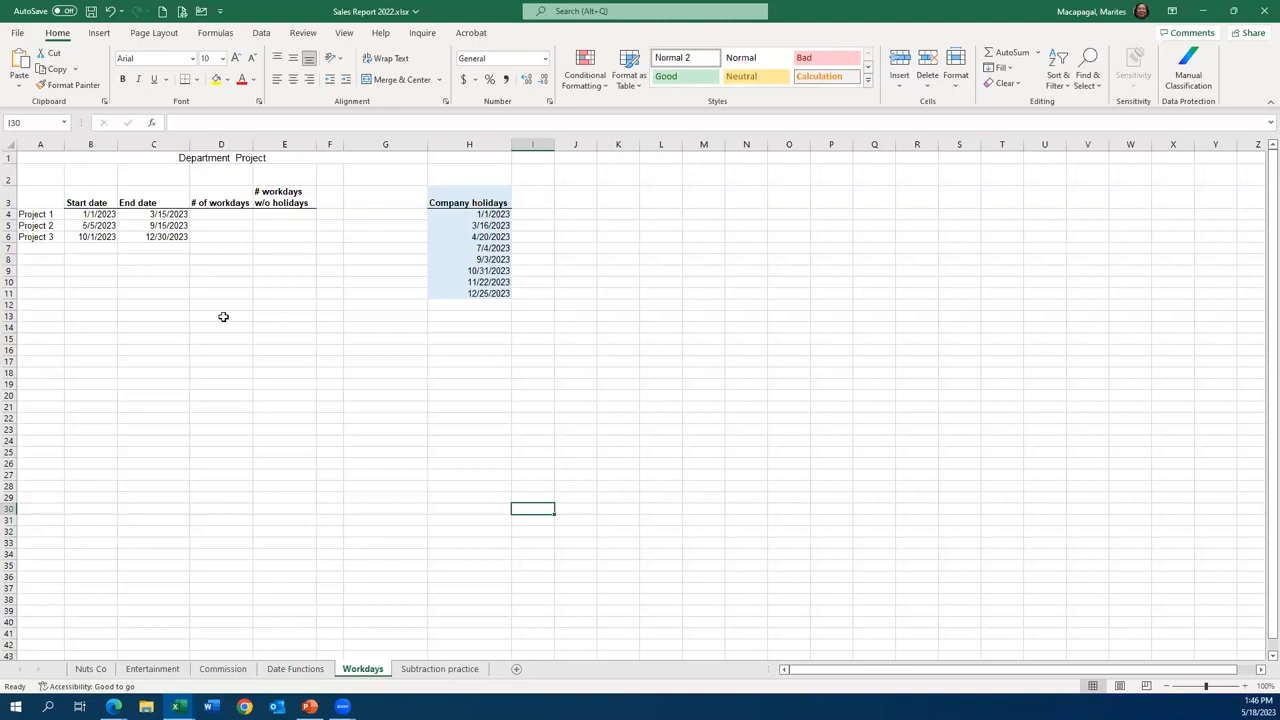
click(220, 214)
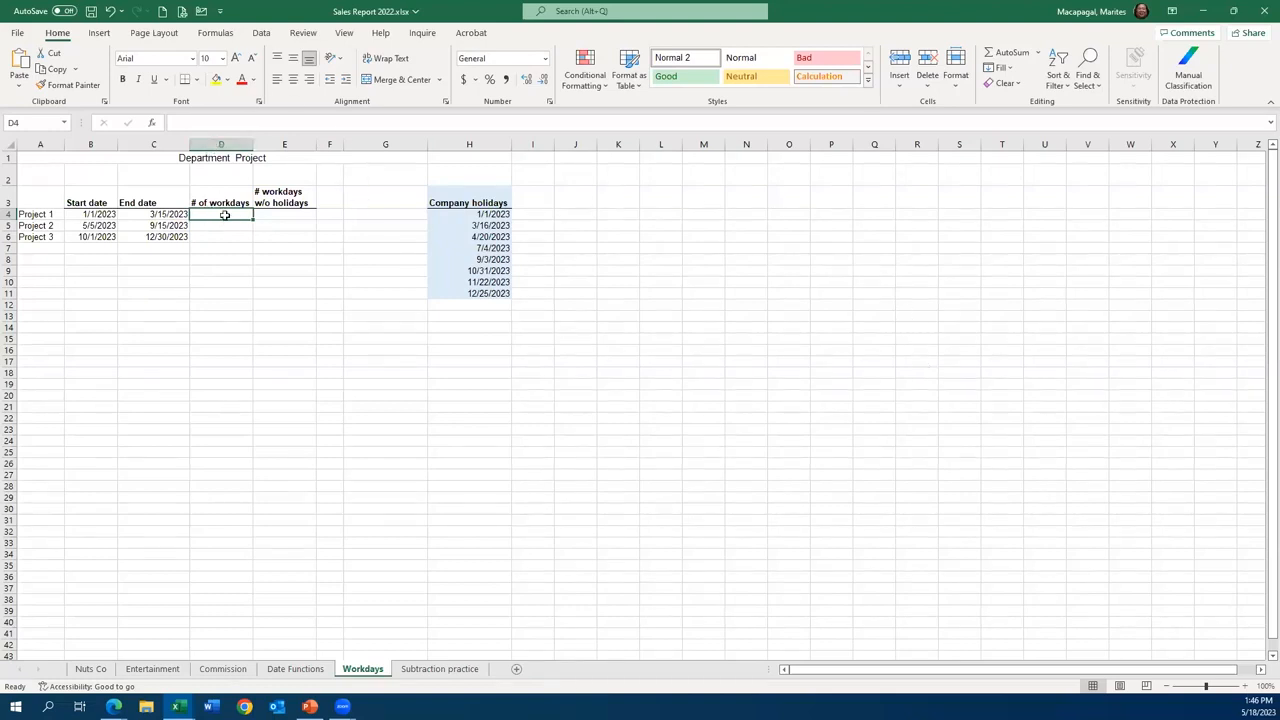
text(=)
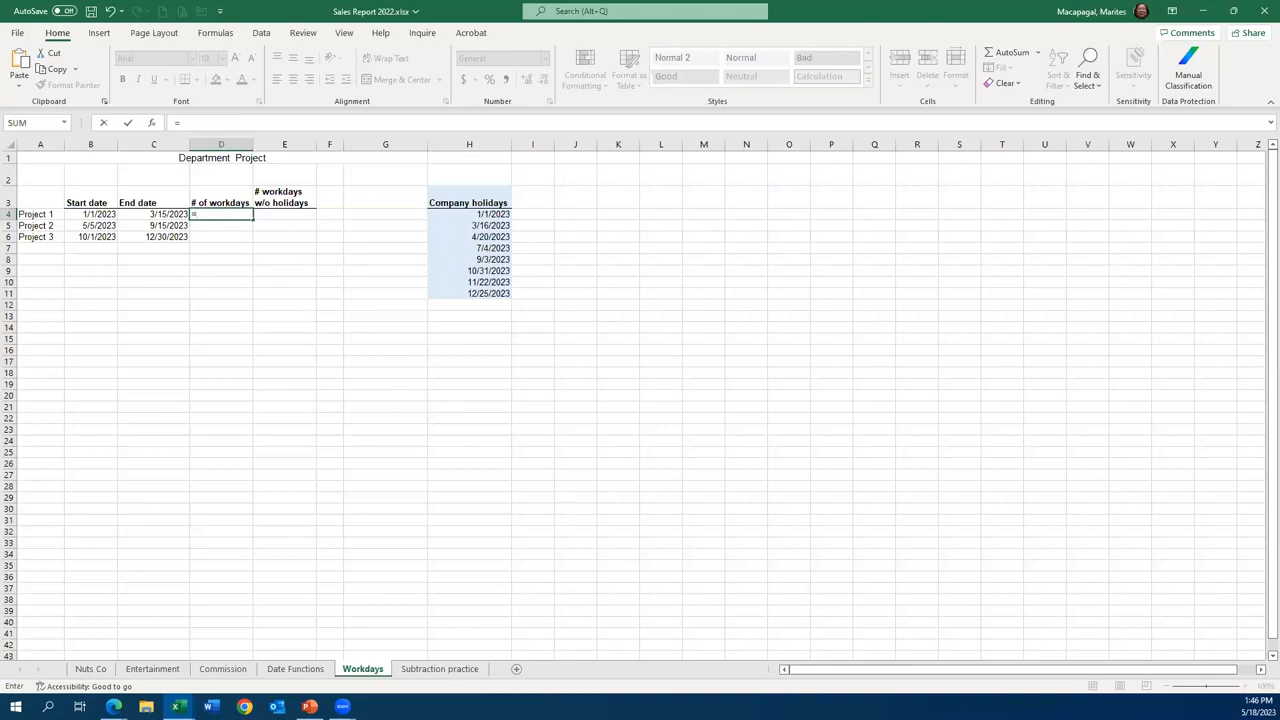
click(104, 123)
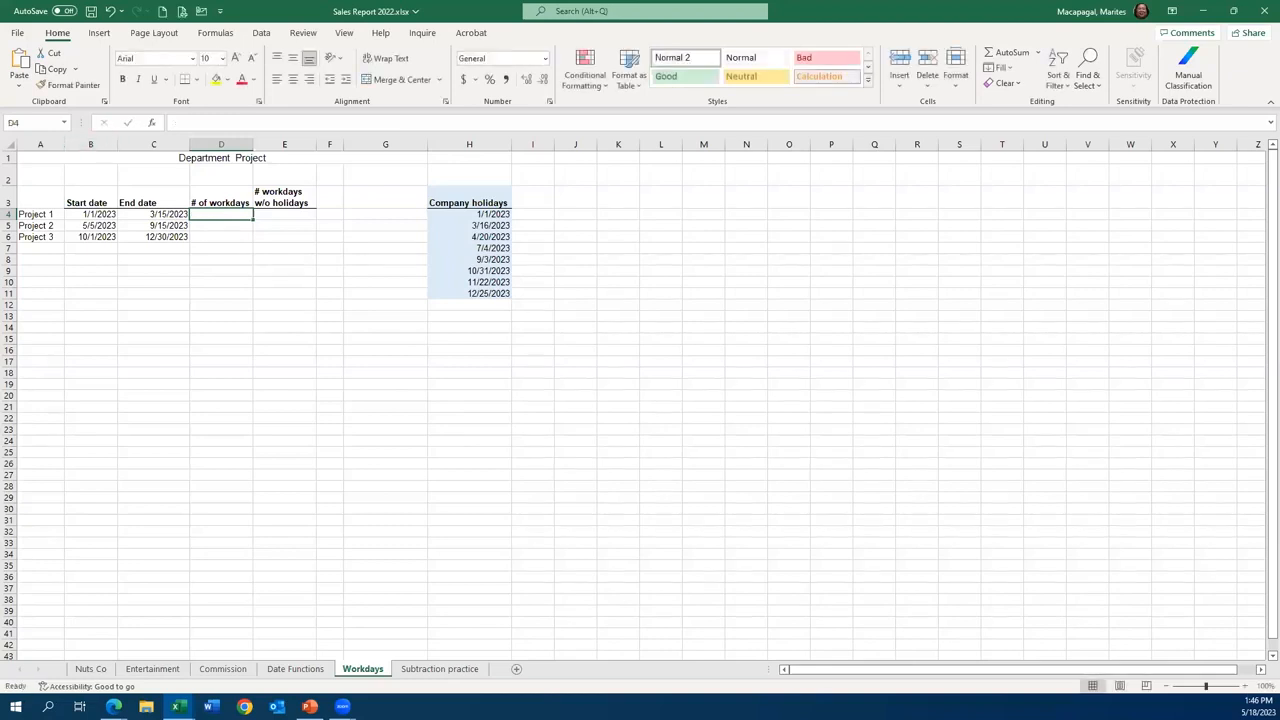
click(1245, 685)
click(1245, 685)
click(1245, 685)
click(1245, 685)
click(1245, 685)
click(1245, 686)
click(1245, 686)
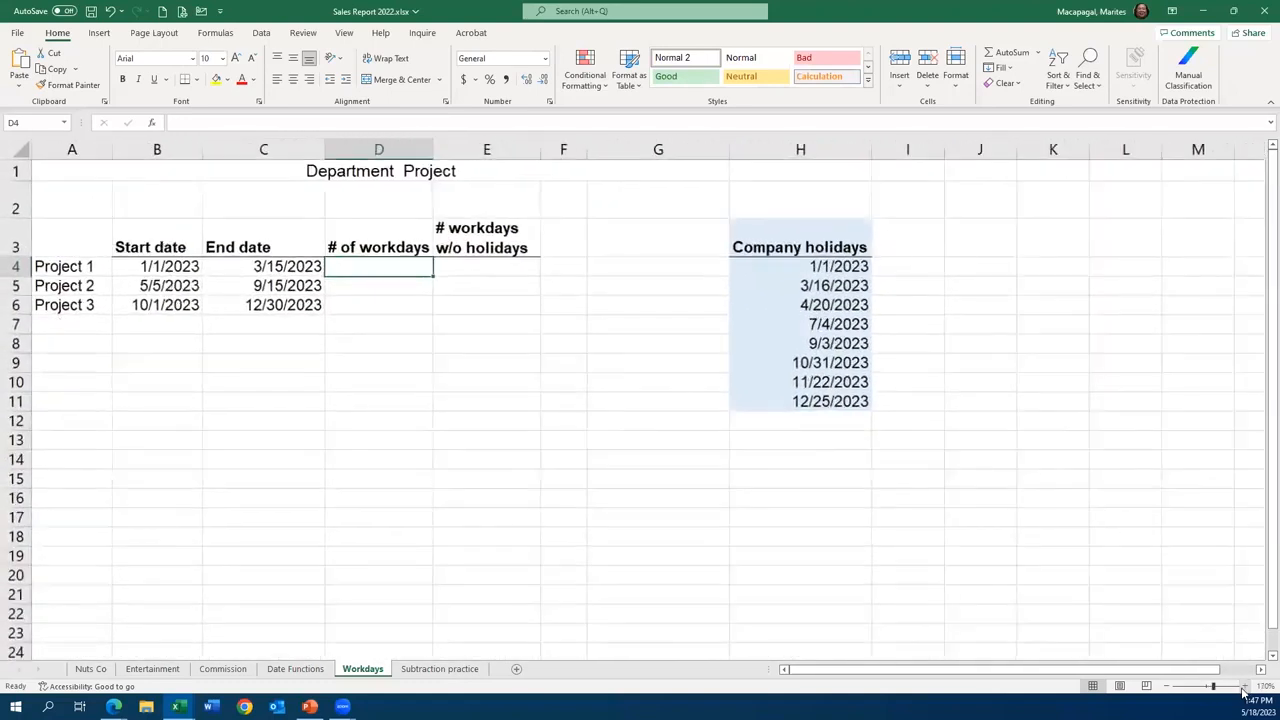
click(1245, 686)
click(1245, 686)
click(1245, 686)
click(1245, 686)
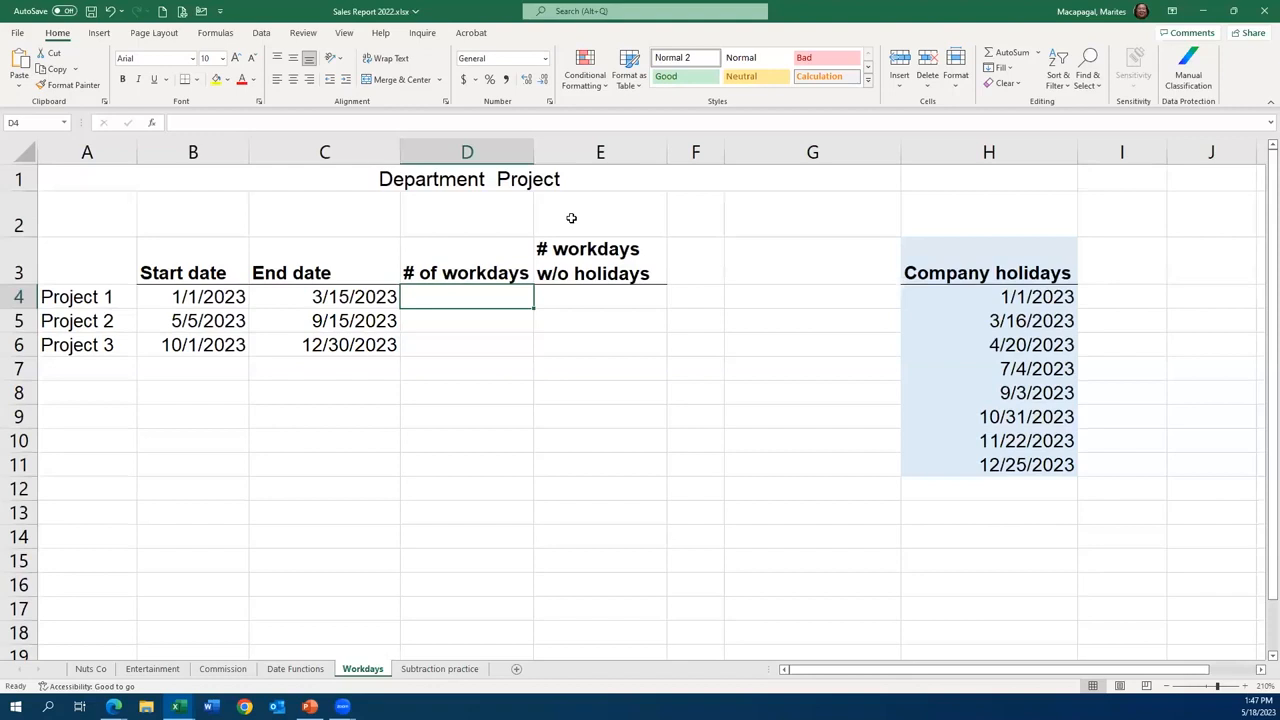
- Enter =NETWORKDAYS(B4,C4) in D4 to count Project 1's workdays, and select D5 for Project 2
text(=ne)
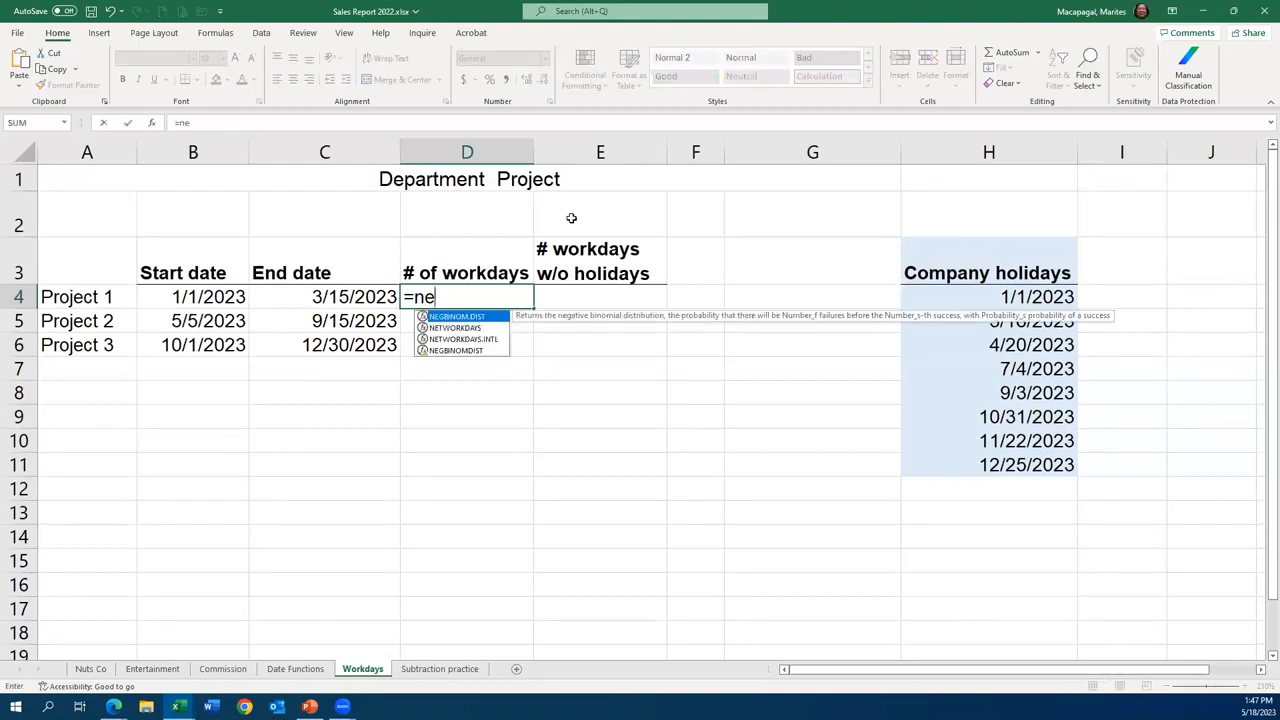
text(twrok)
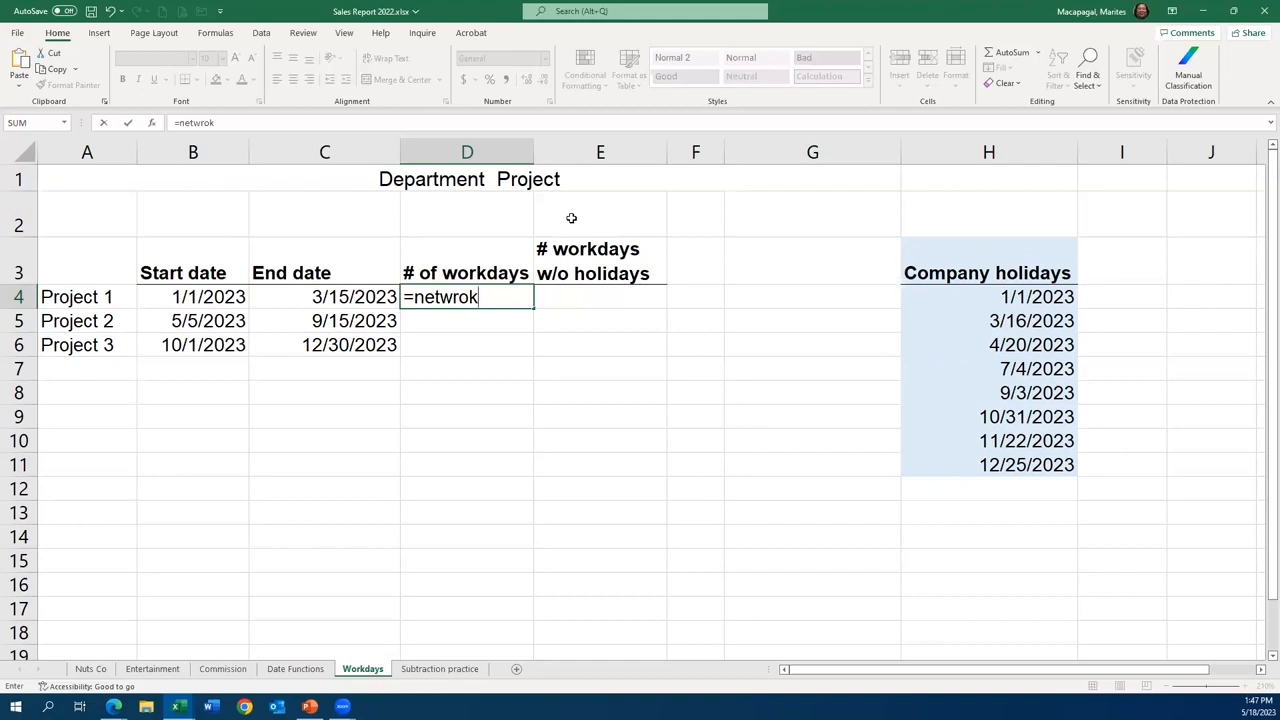
key(BackSpace)
key(BackSpace)
key(BackSpace)
key(BackSpace)
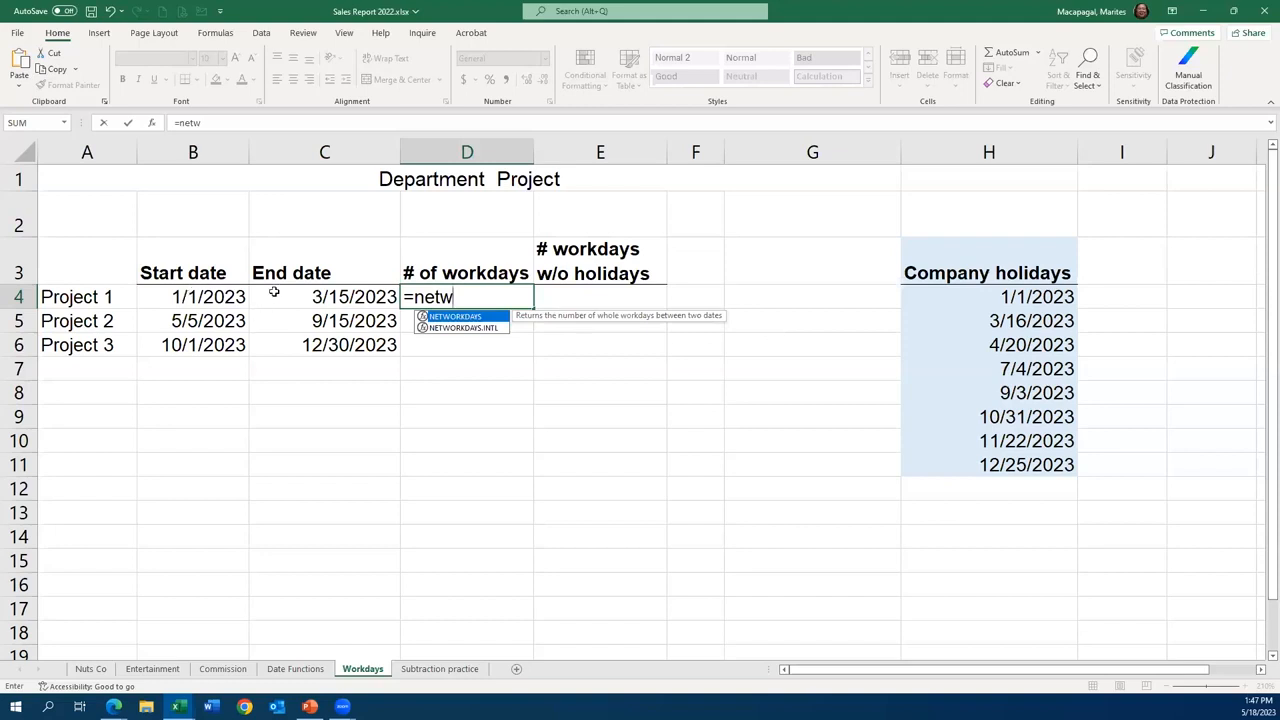
double_click(464, 318)
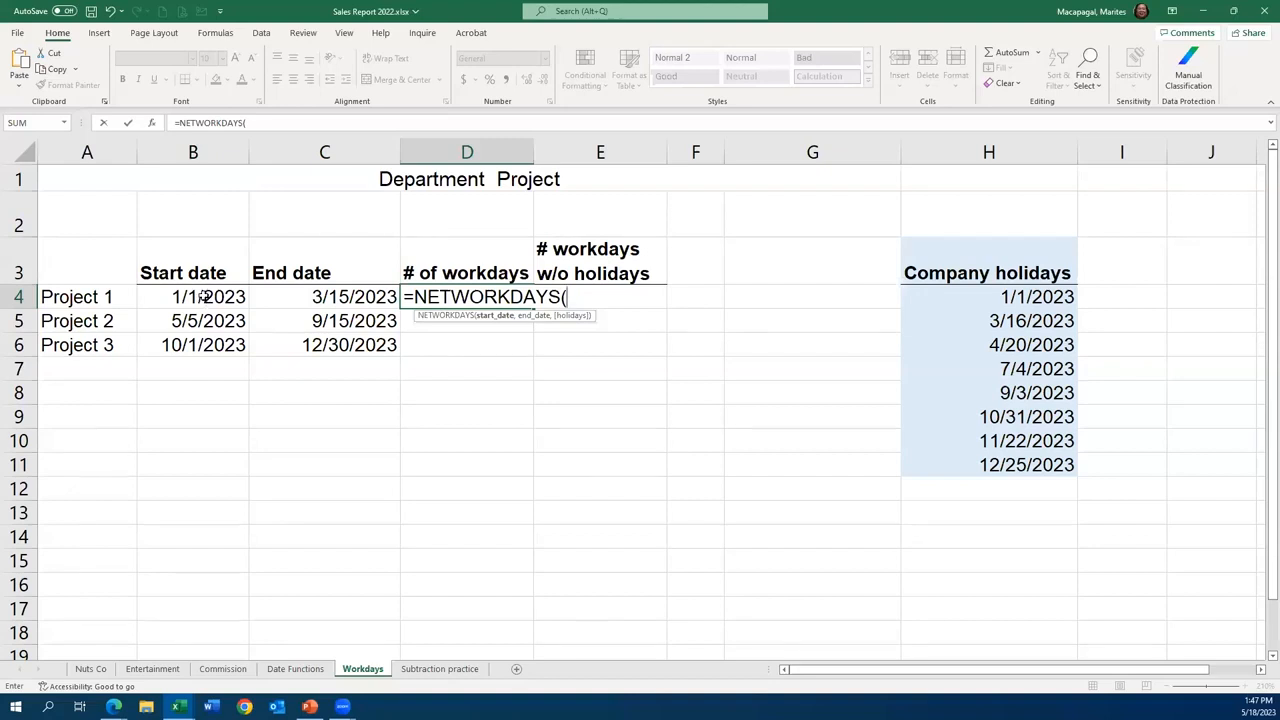
click(204, 297)
text(,)
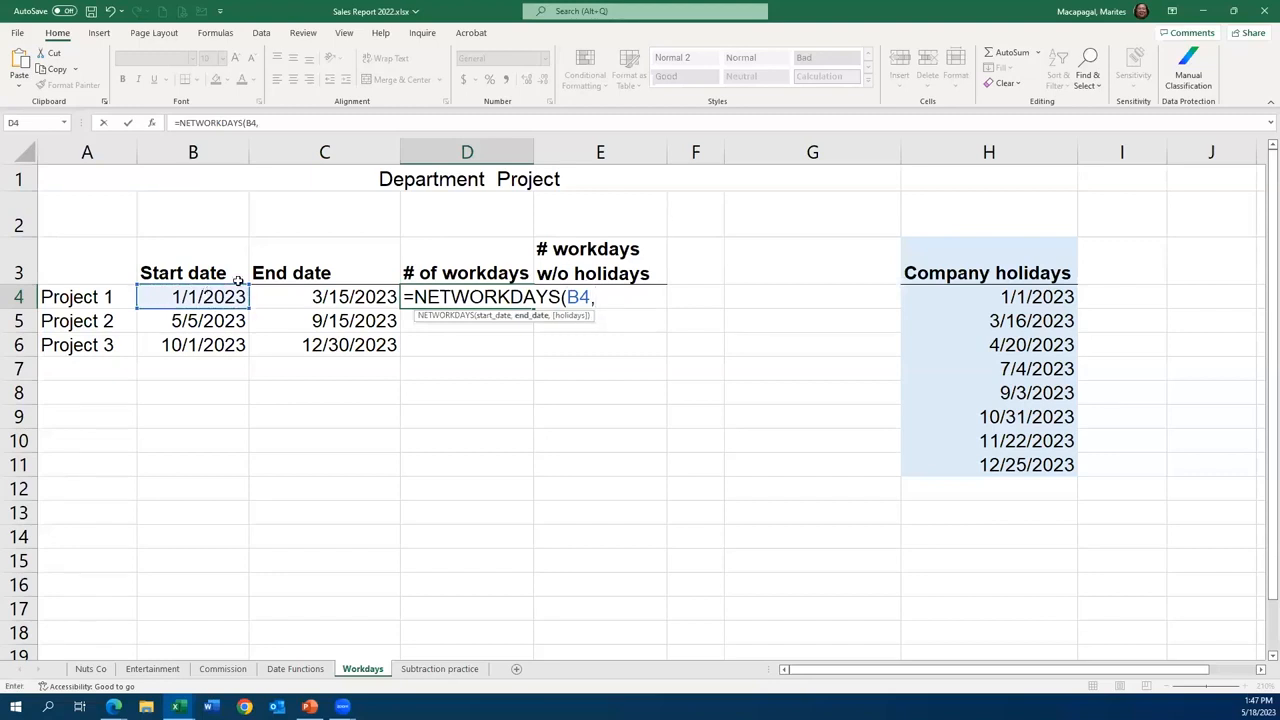
click(359, 297)
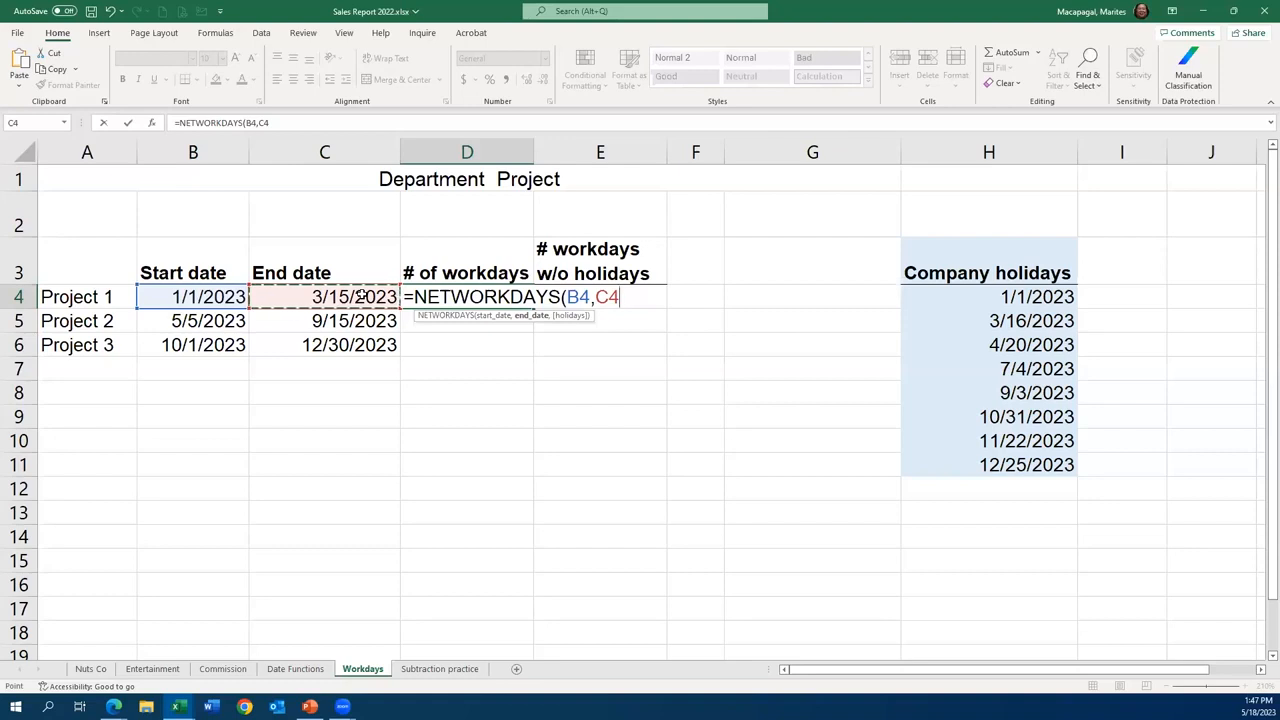
text())
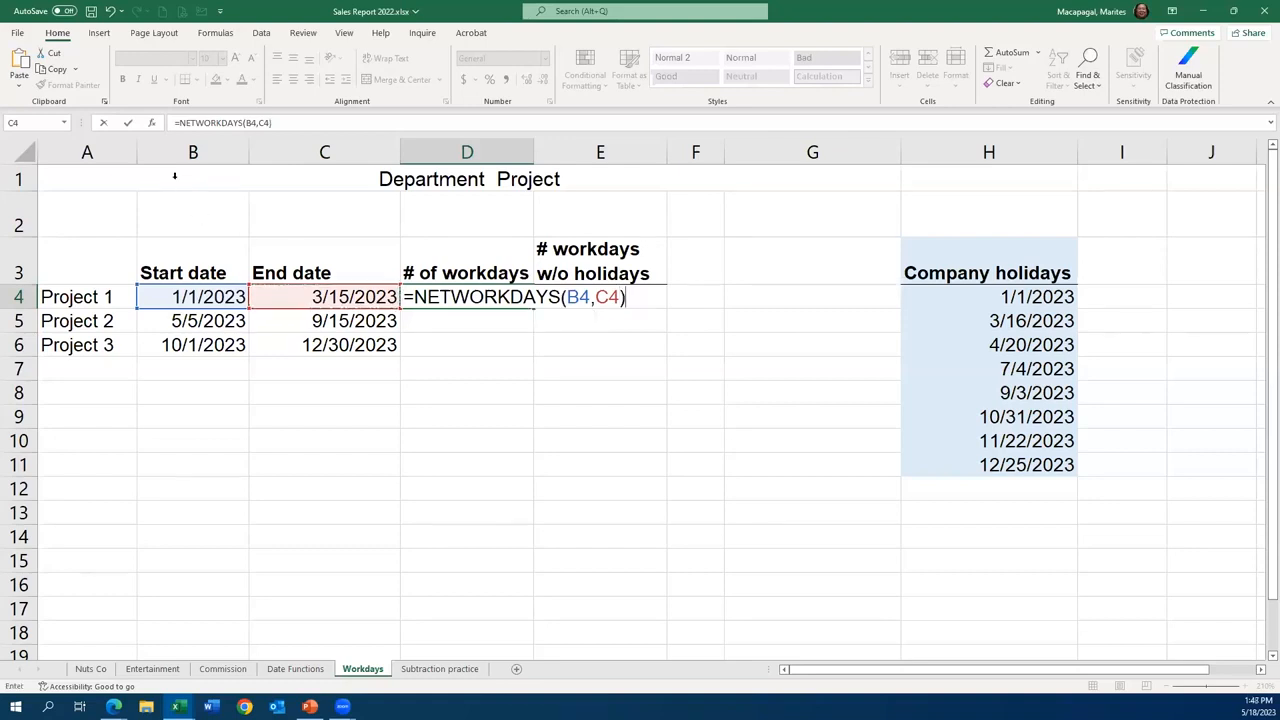
click(132, 124)
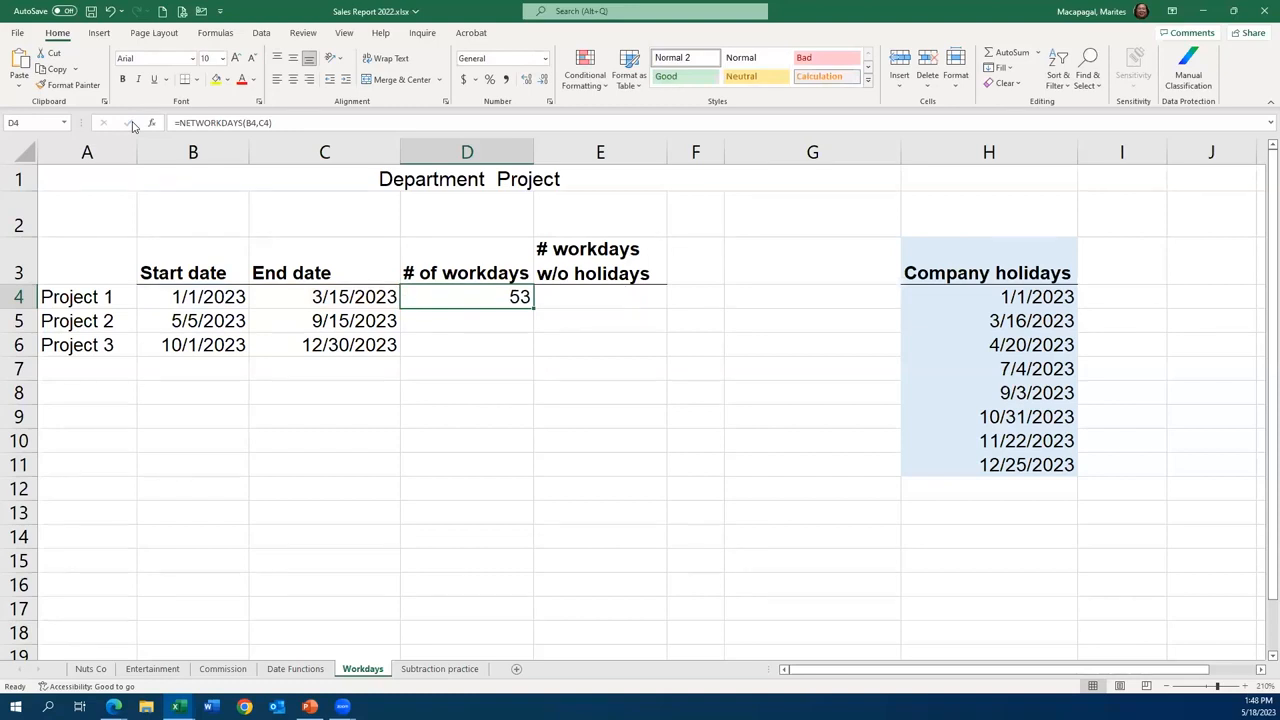
click(520, 321)
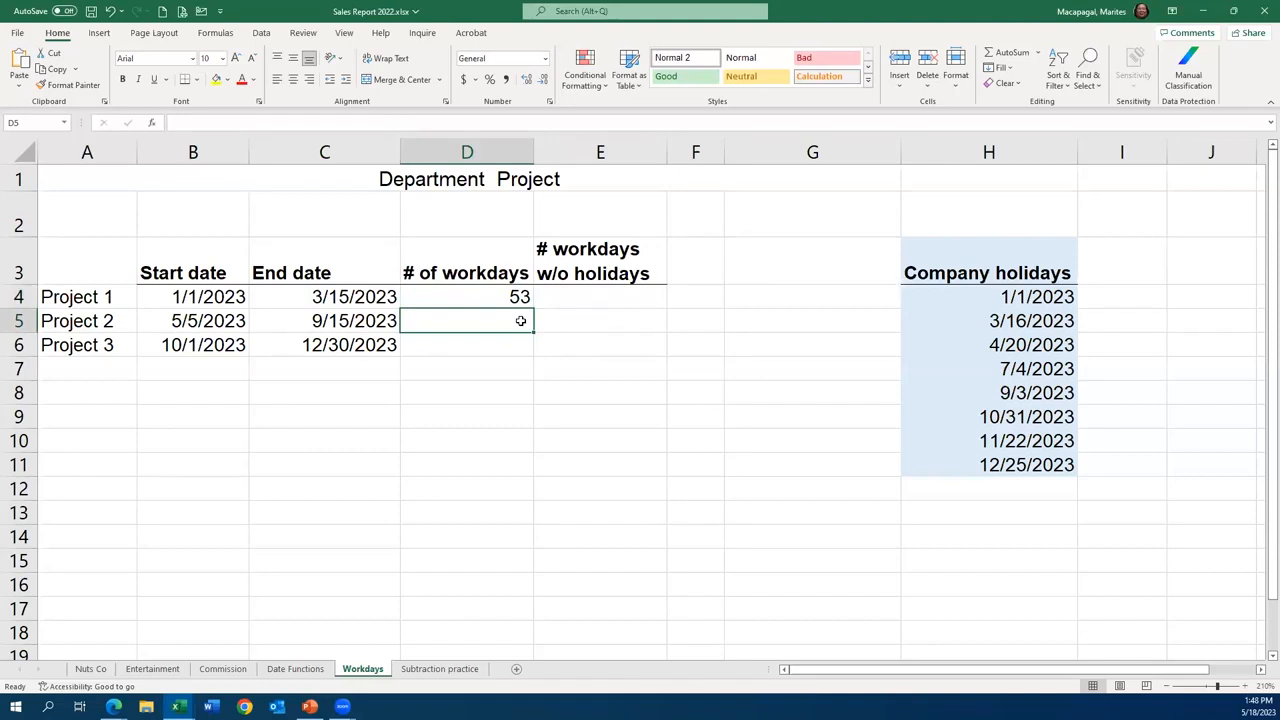
- Enter =NETWORKDAYS(B5,C5) in D5 for Project 2's workdays and fill it down to Project 3 in D6
text(=)
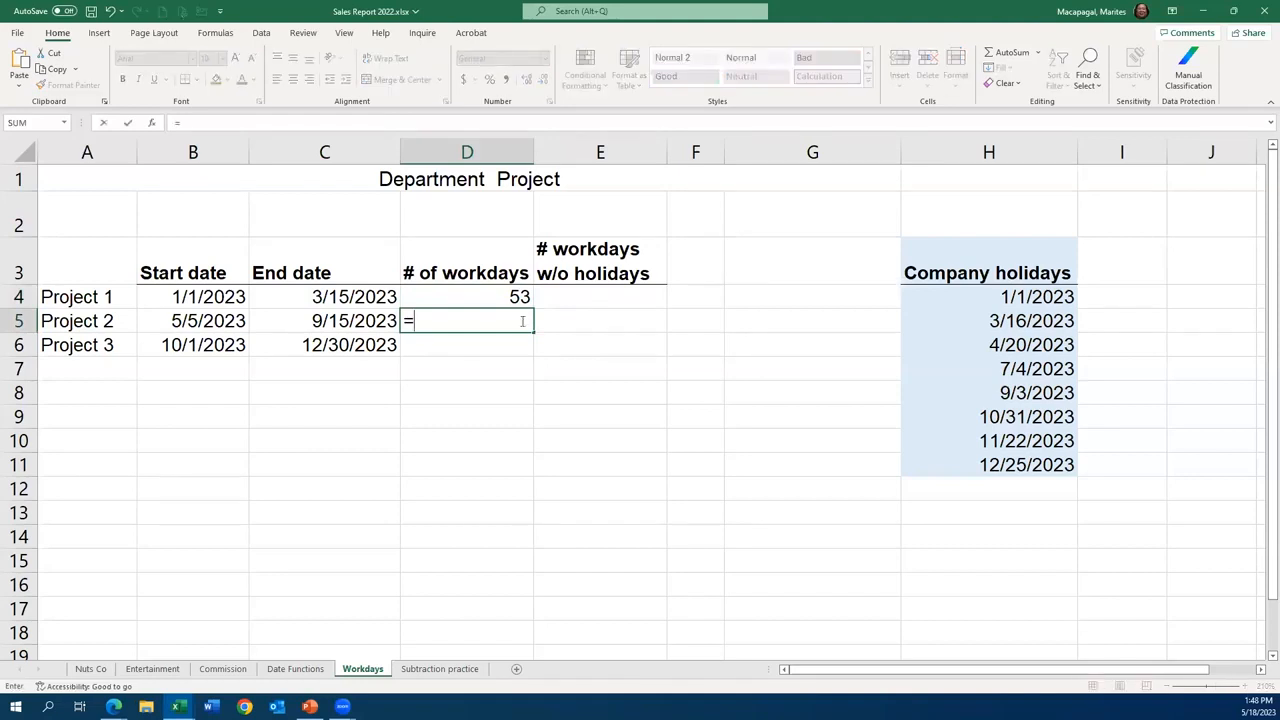
text(ne)
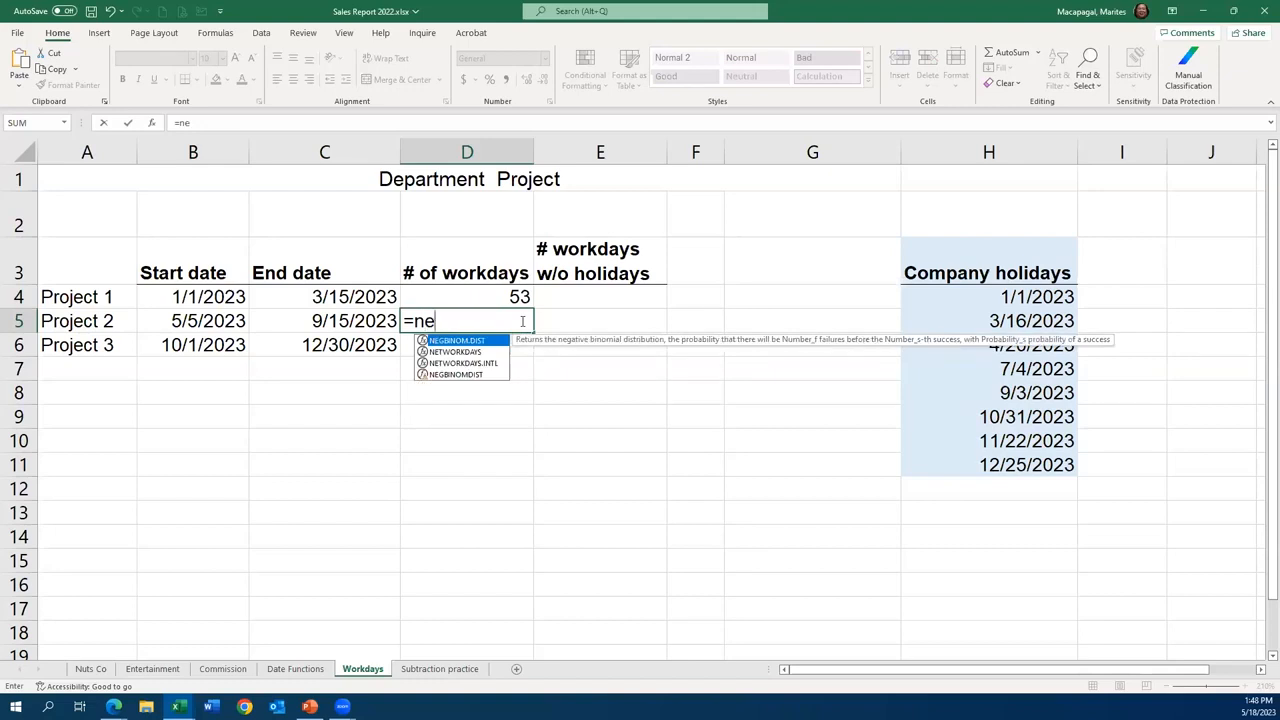
click(455, 352)
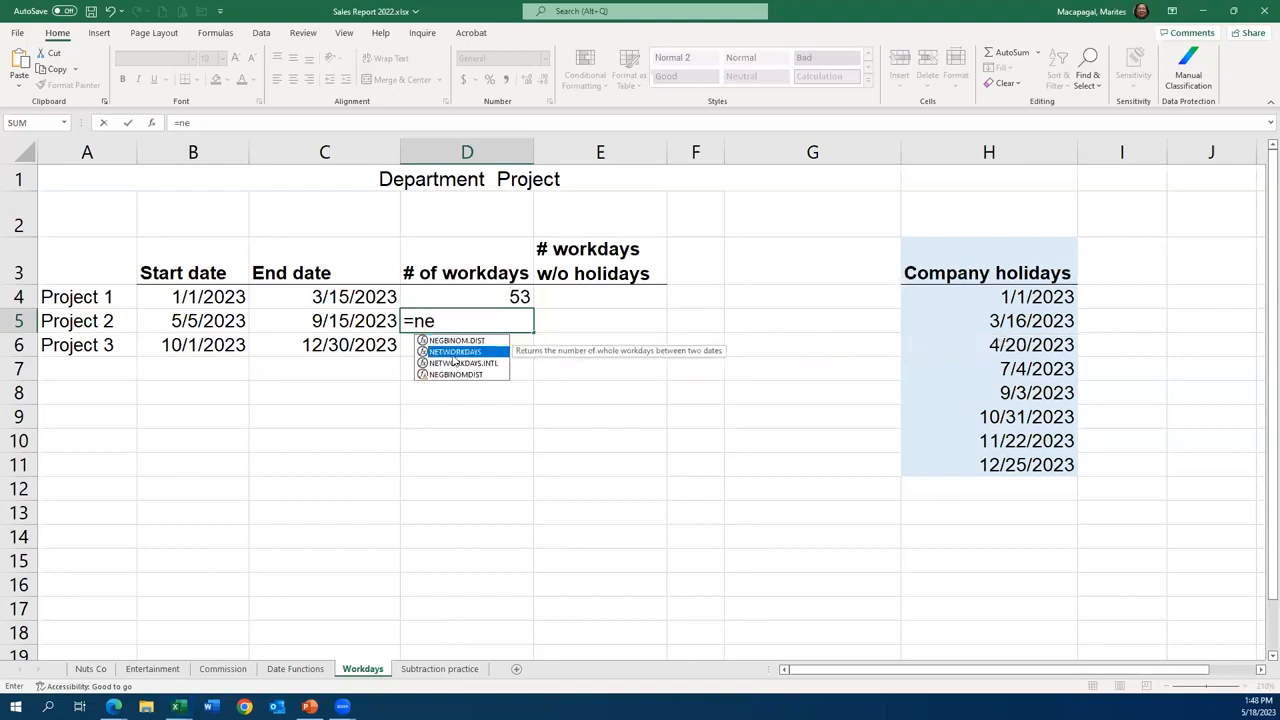
double_click(455, 352)
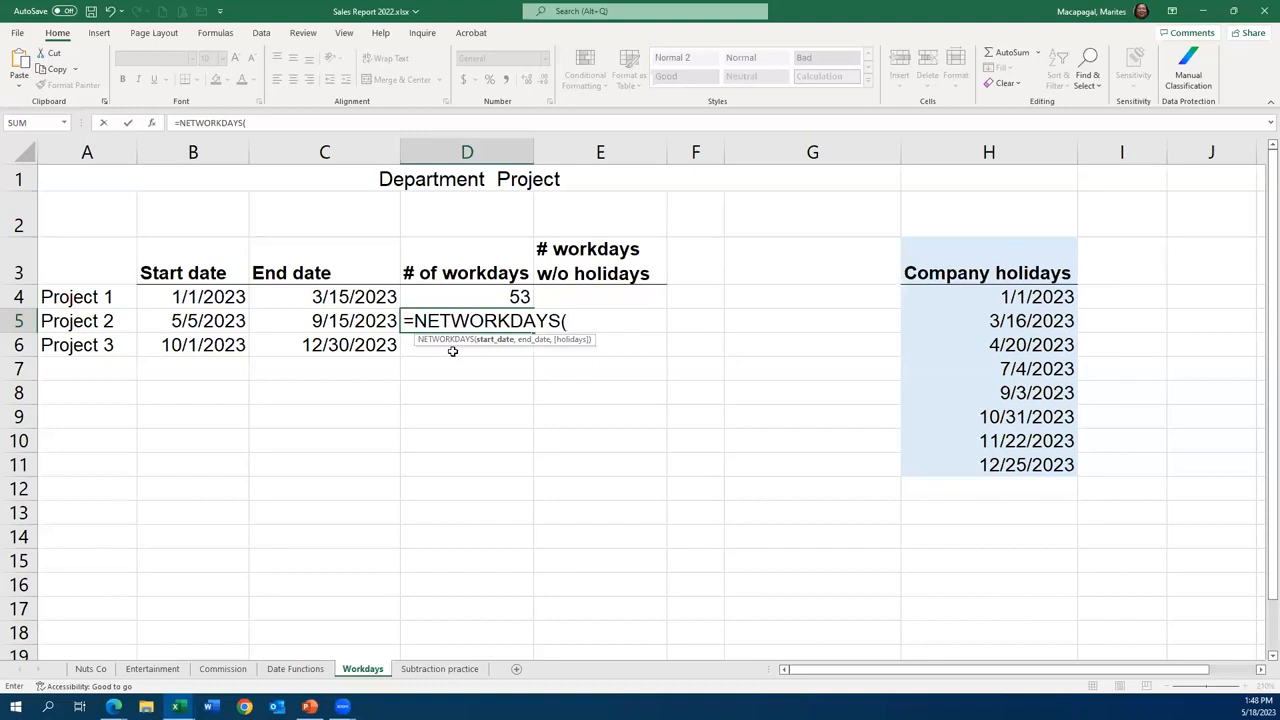
click(215, 320)
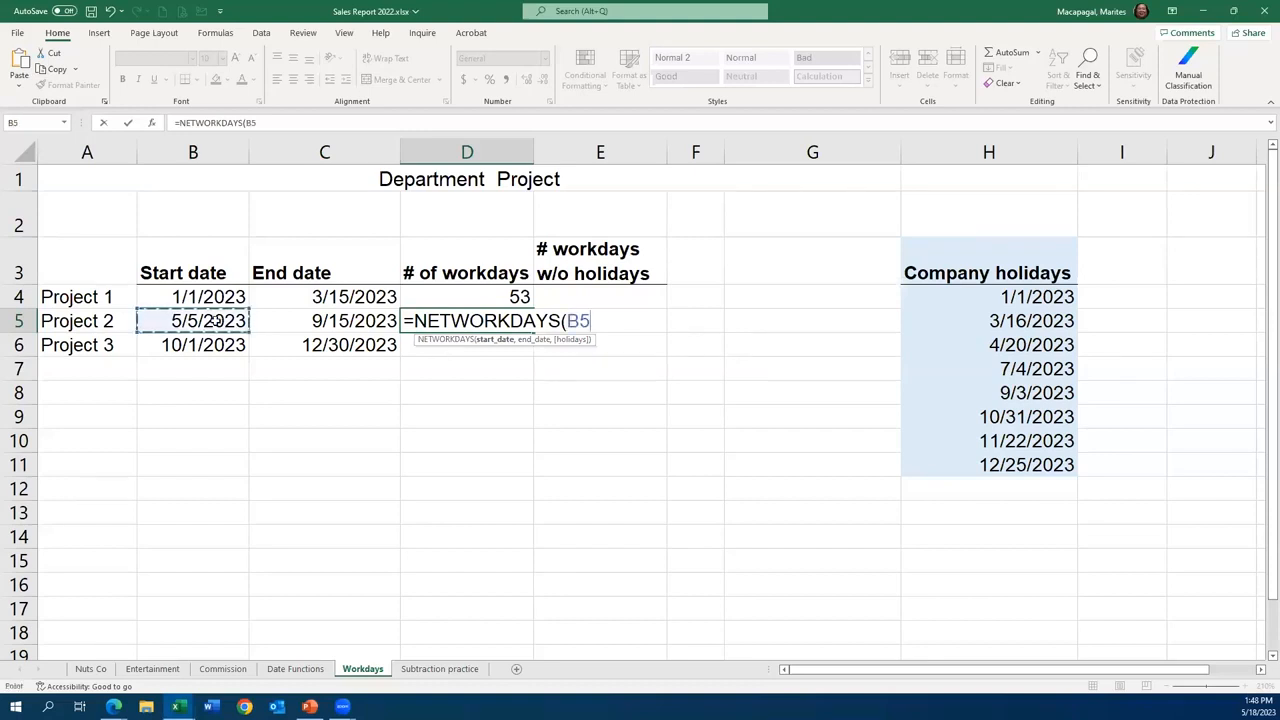
text(,)
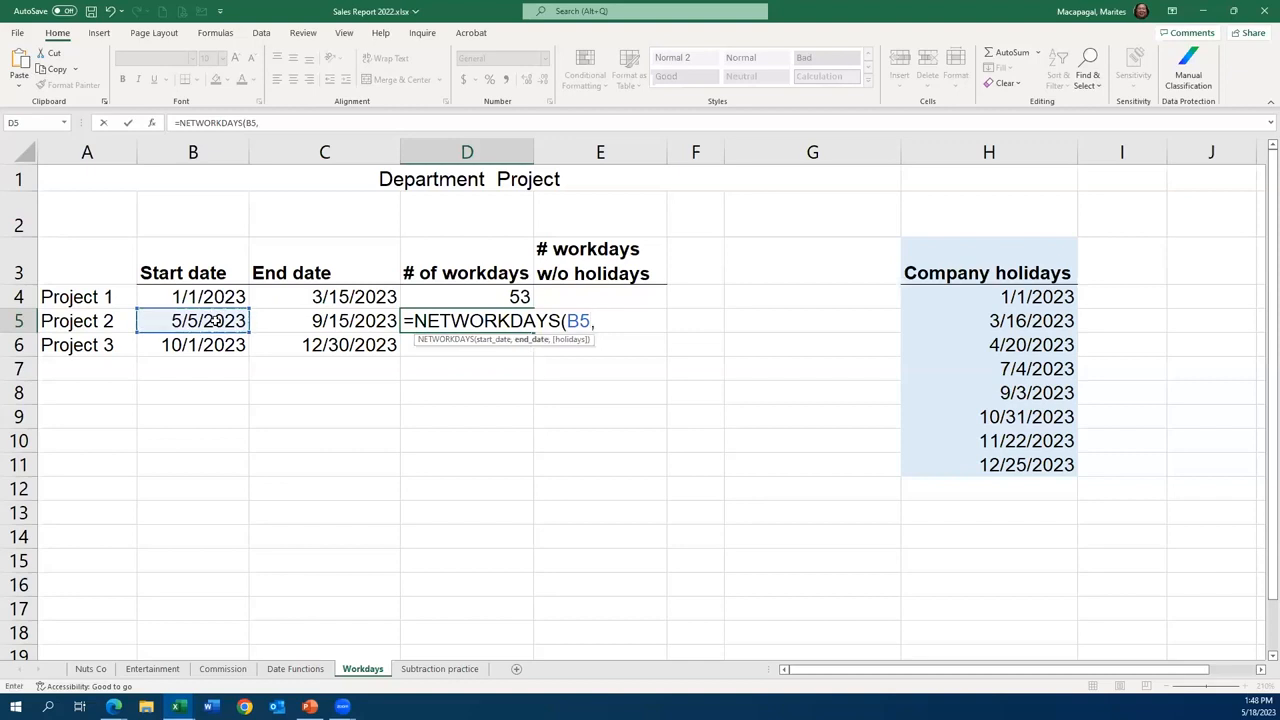
click(334, 322)
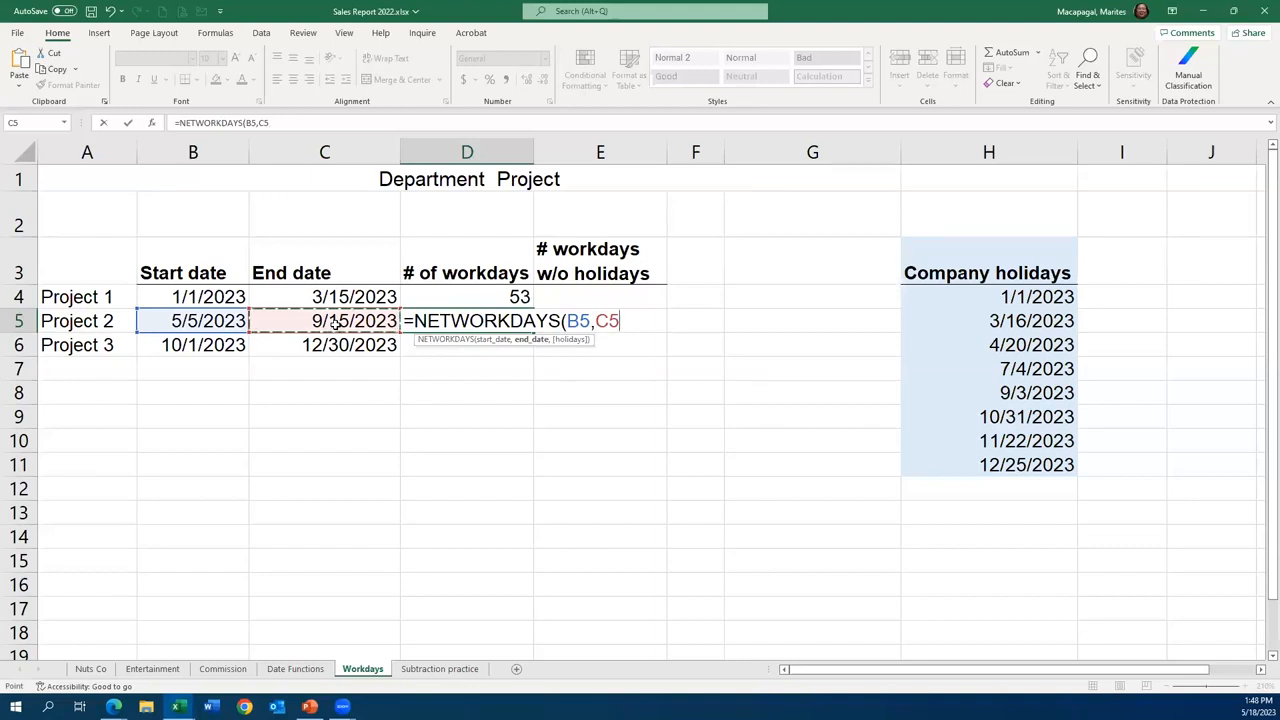
text())
key(Return)
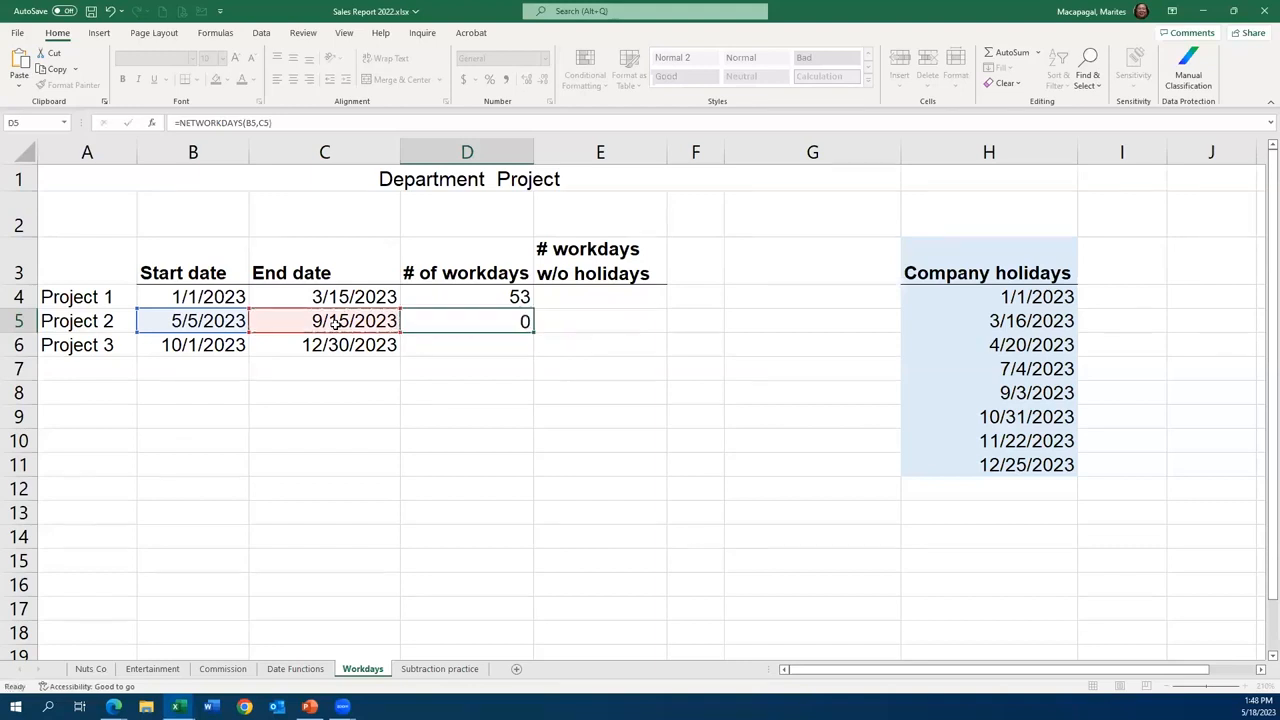
click(496, 325)
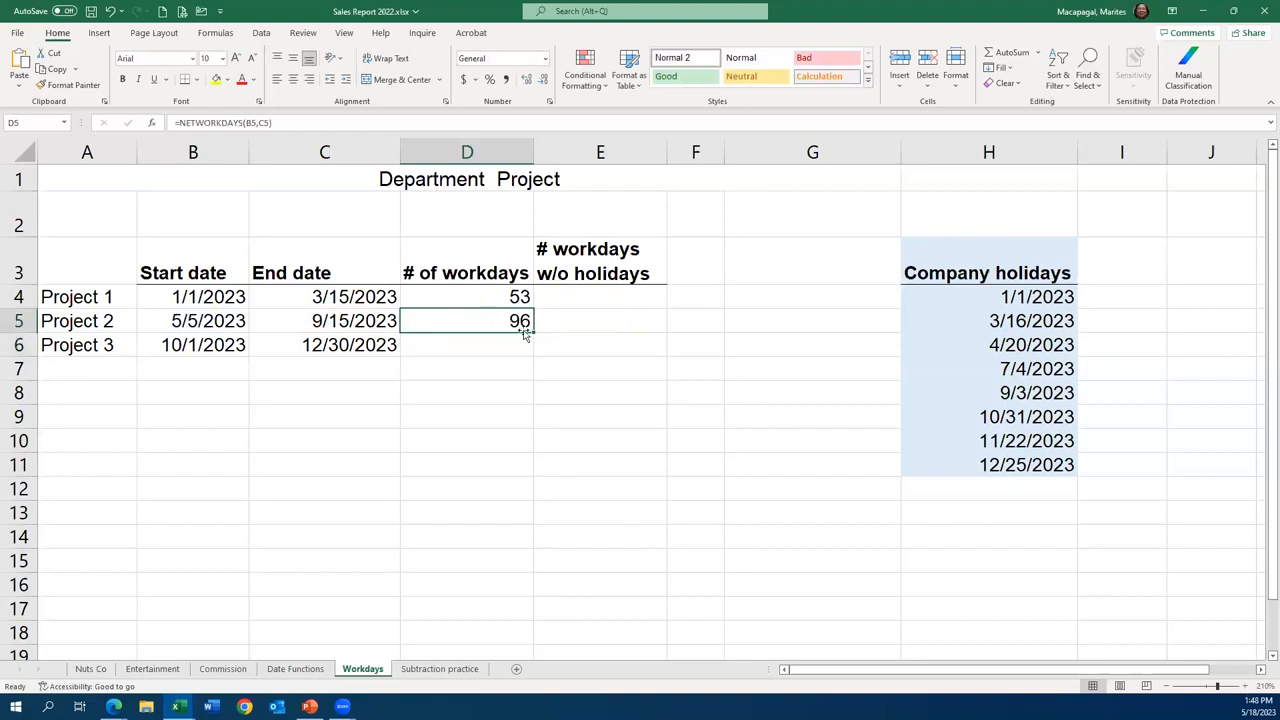
drag(536, 332, 536, 352)
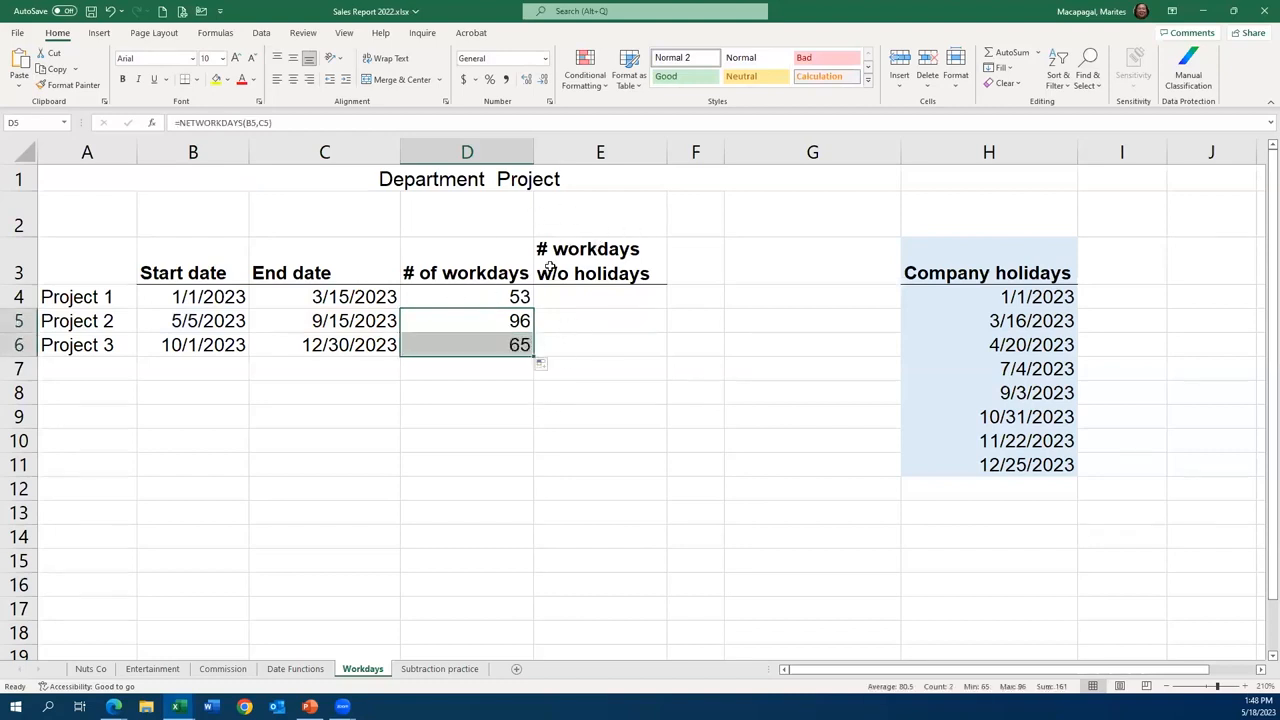
- Start Project 1's workdays without holidays formula in E4 with NETWORKDAYS, using B4 as start date and C4 as end date
click(615, 302)
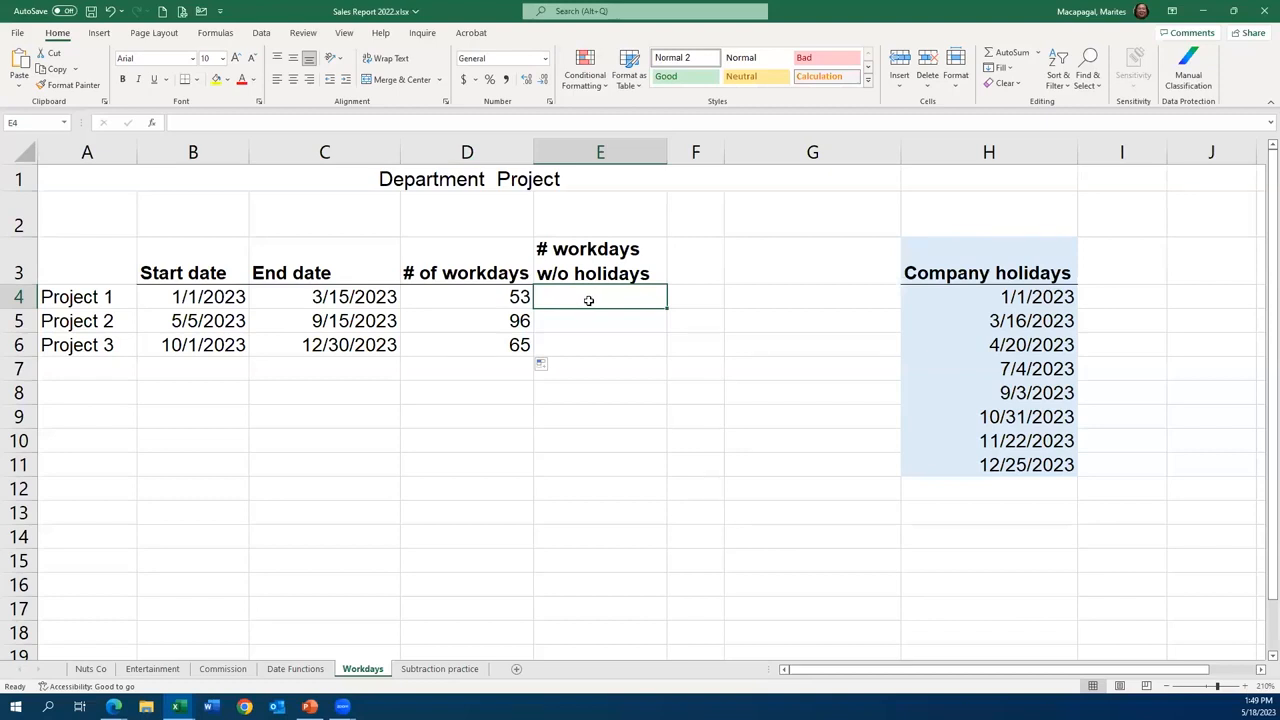
text(=)
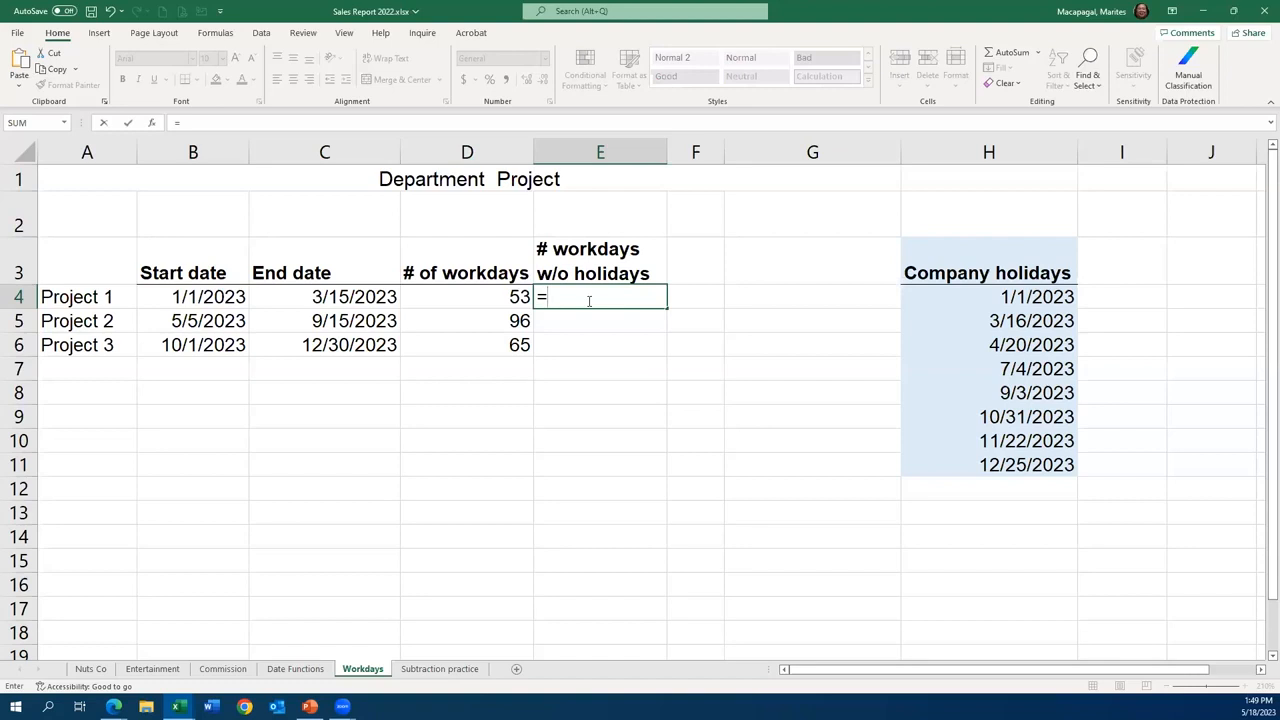
text(ne)
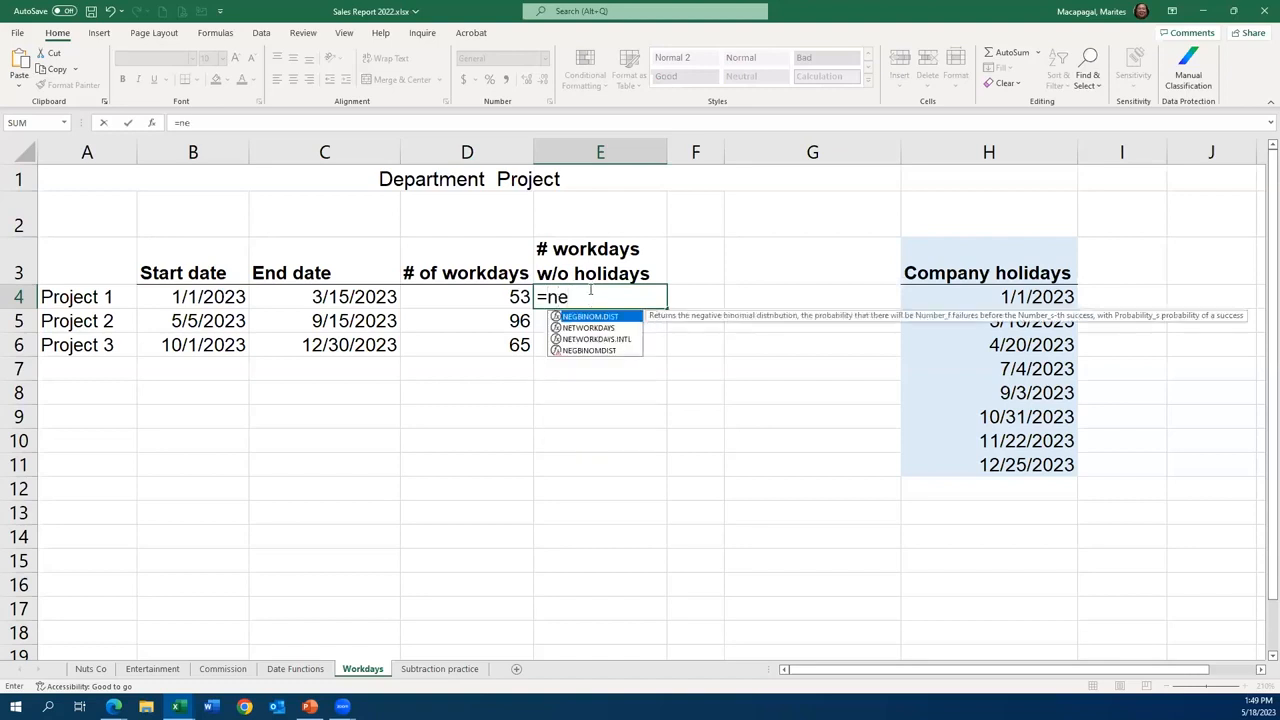
double_click(600, 328)
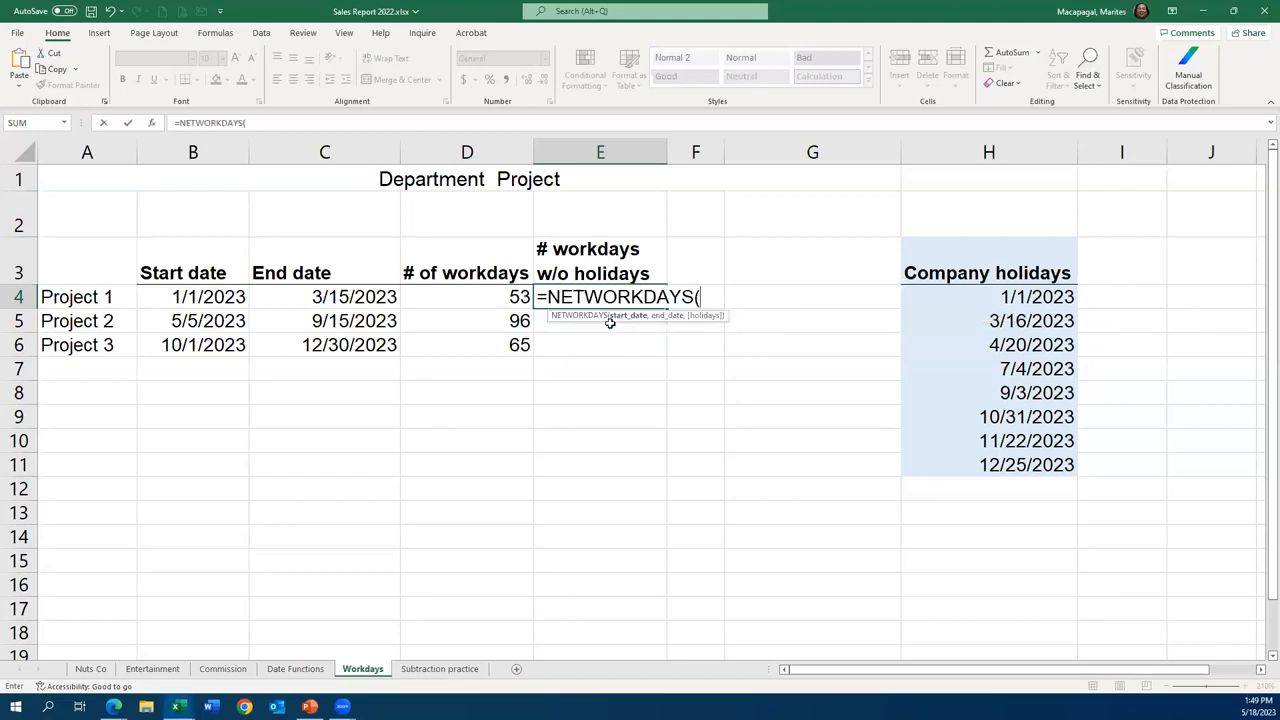
click(204, 292)
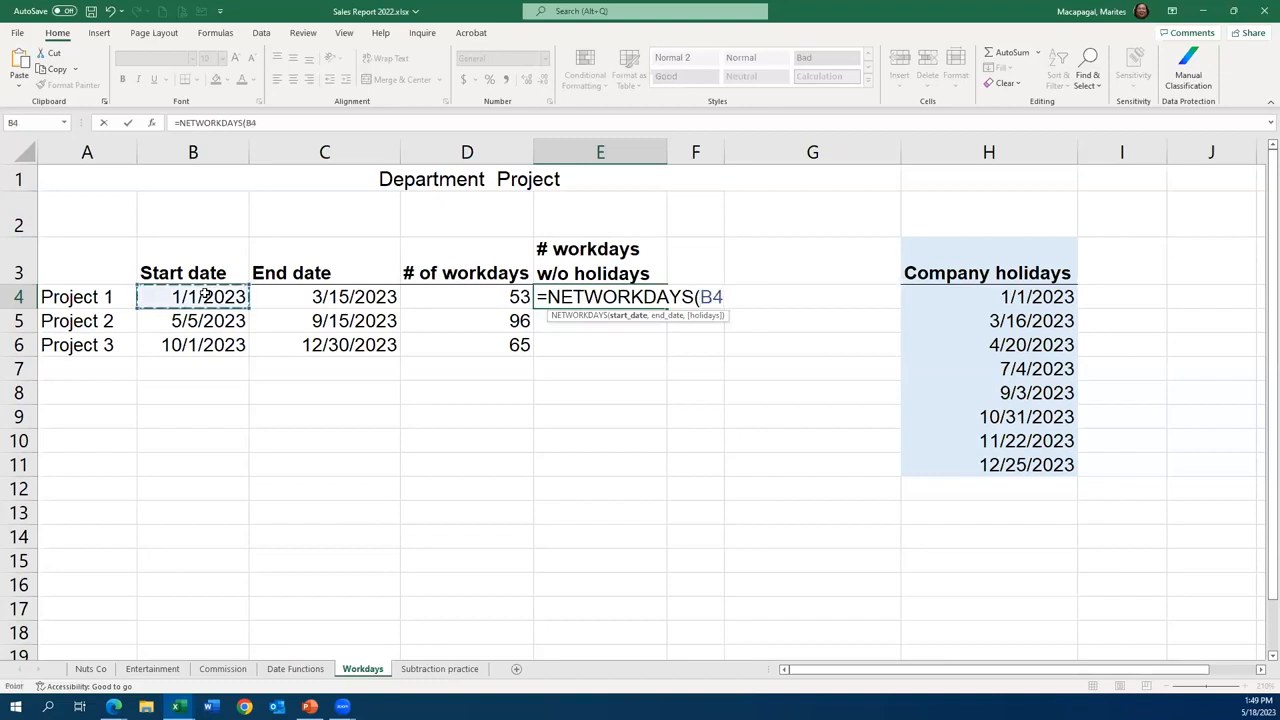
text(,)
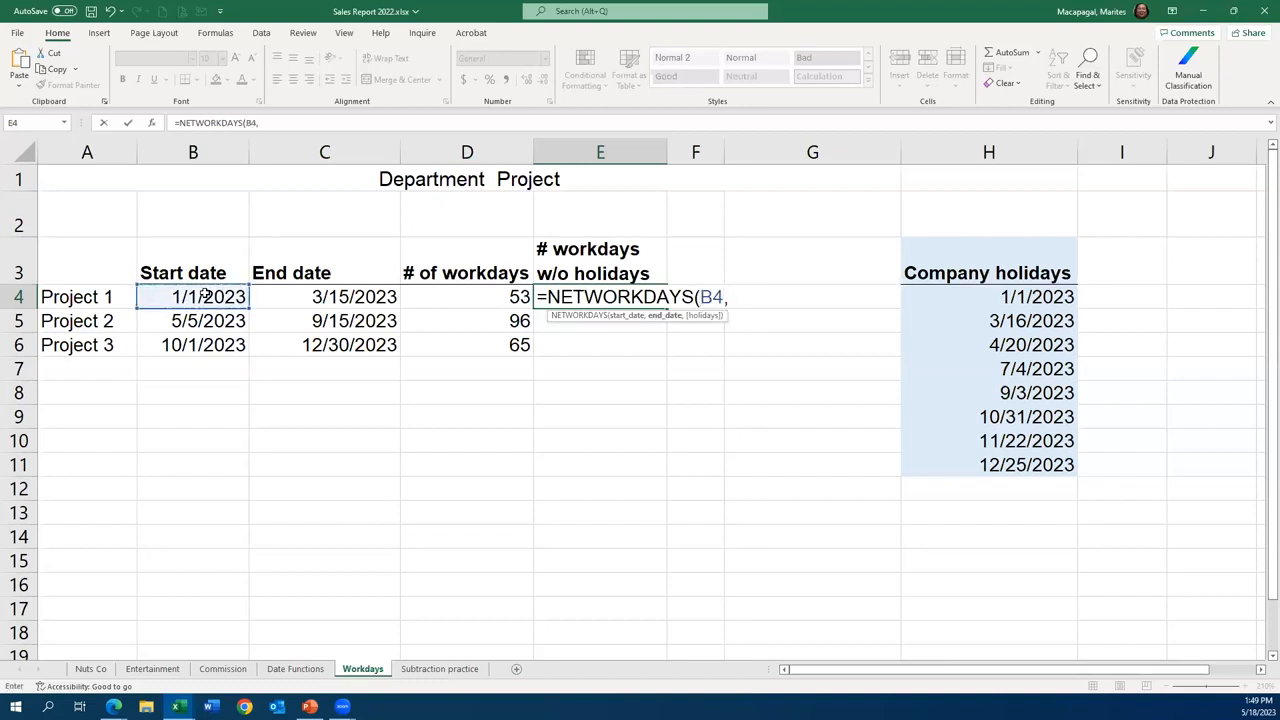
click(358, 300)
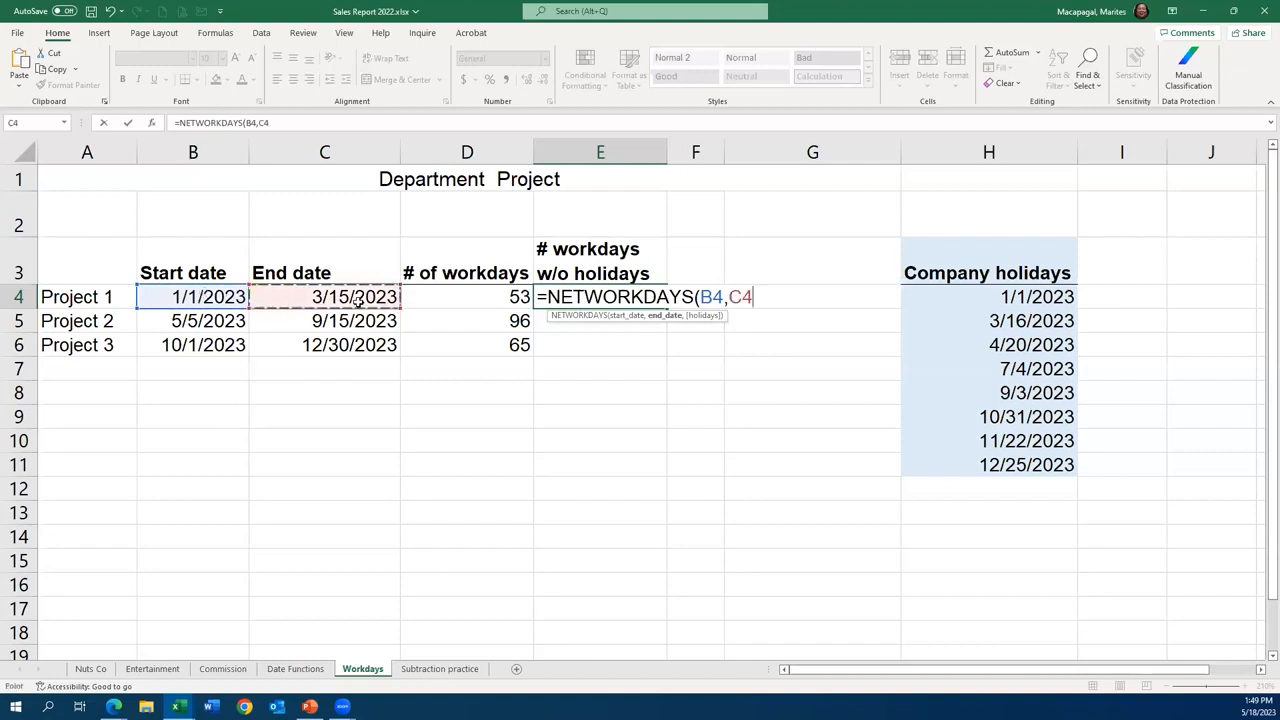
text(,)
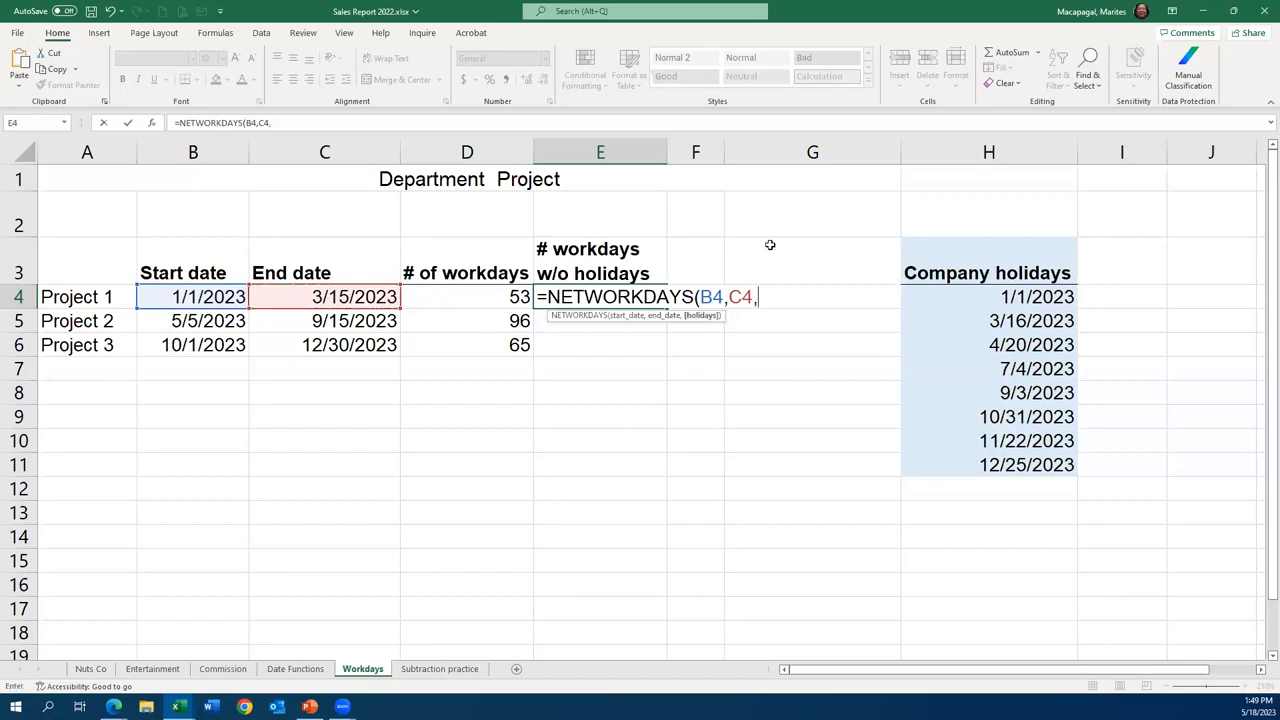
- Complete the E4 formula with the company holidays as absolute range $H$4:$H$11 and fill it down through Project 3 in E6
click(997, 296)
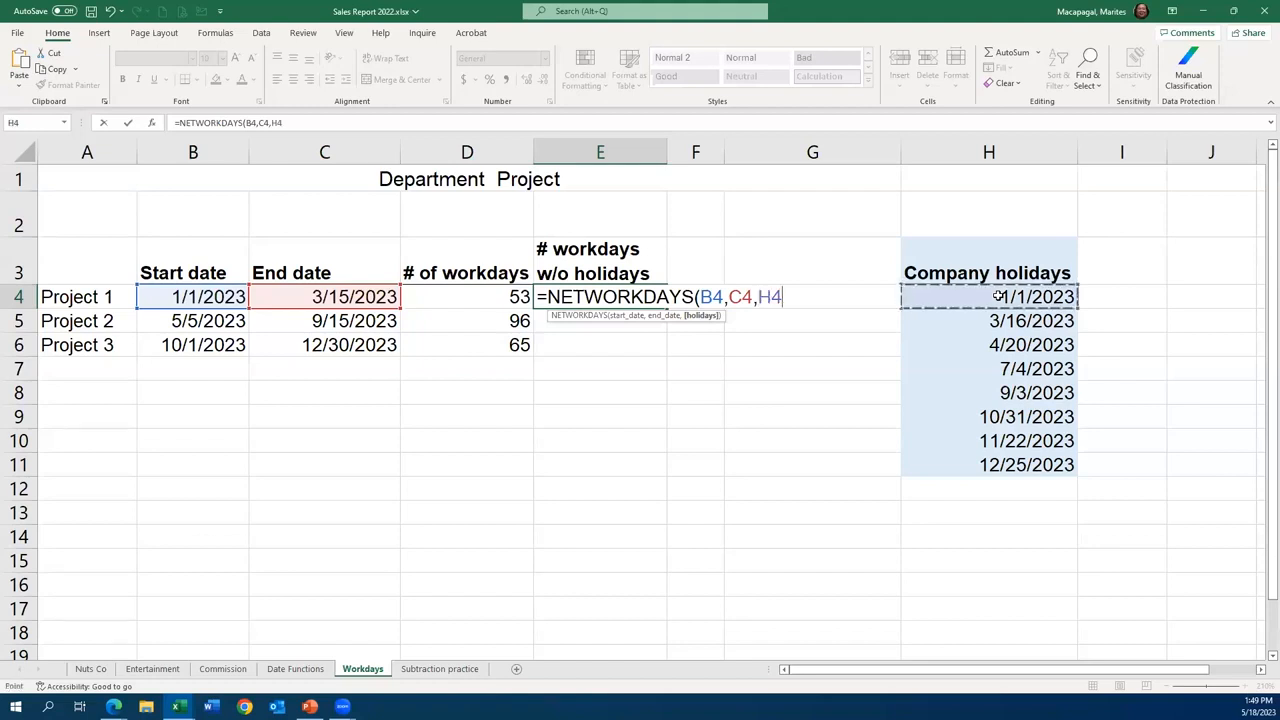
drag(997, 296, 1010, 463)
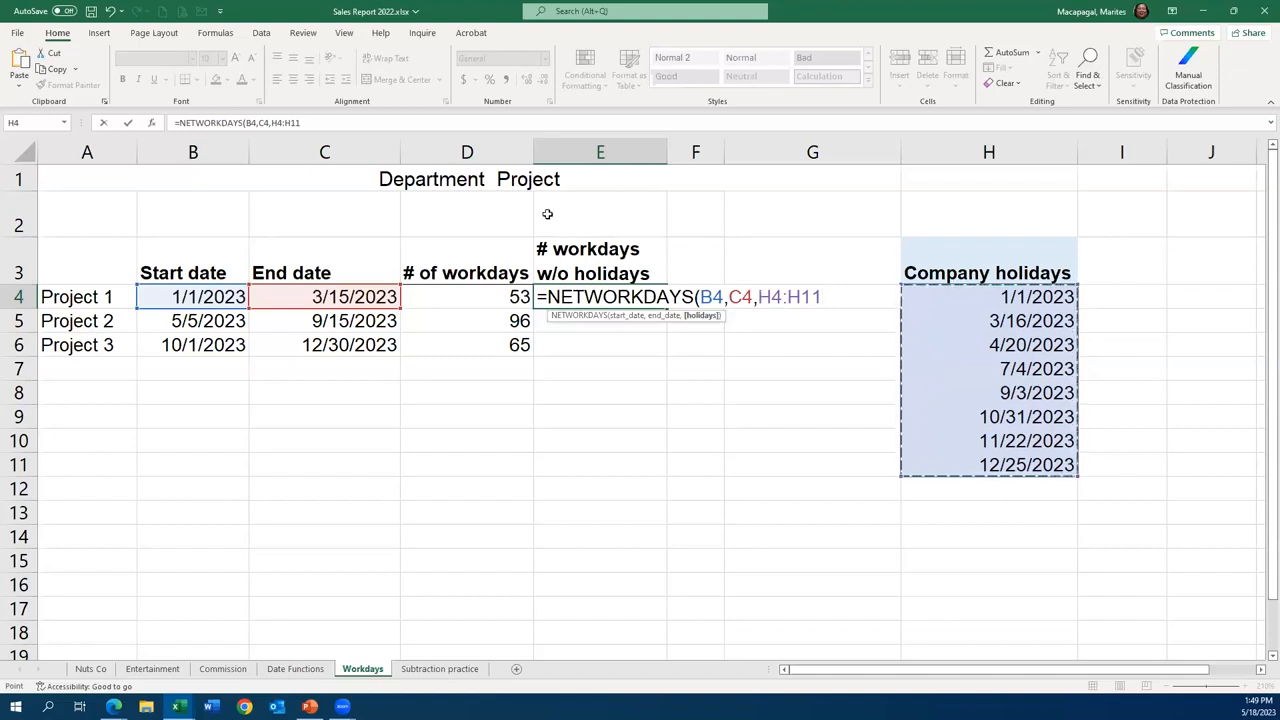
key(F4)
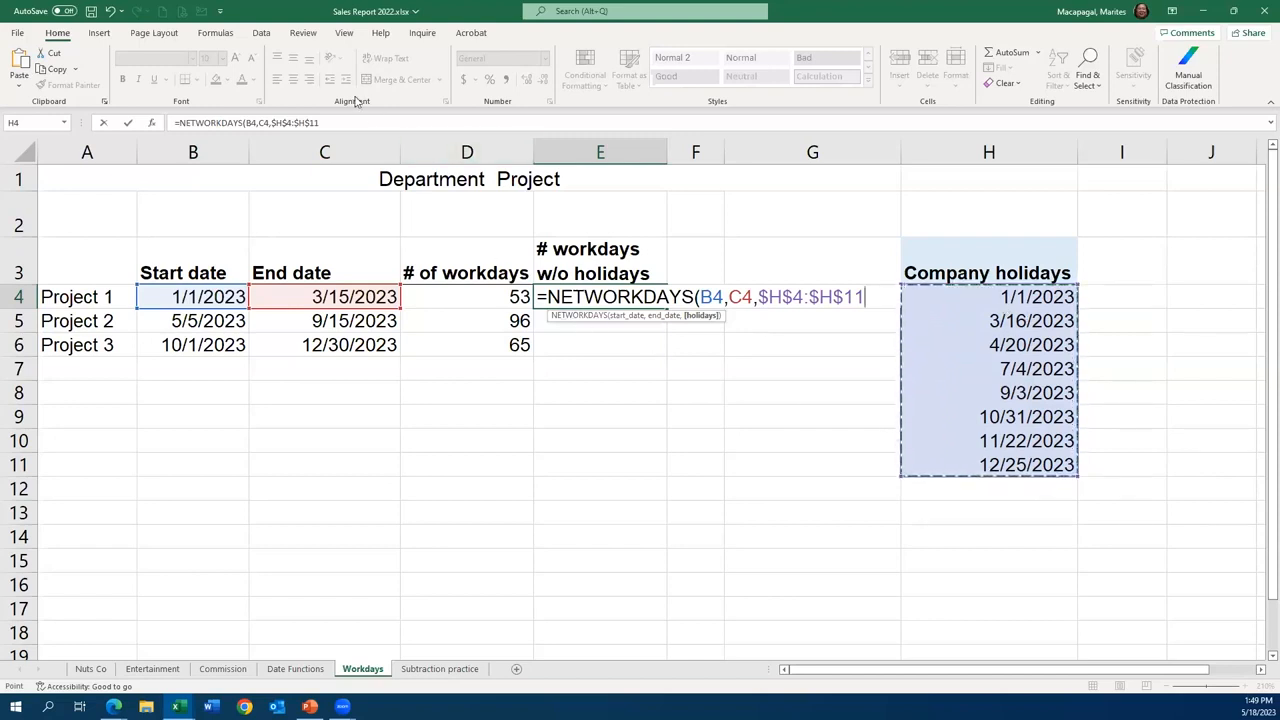
text())
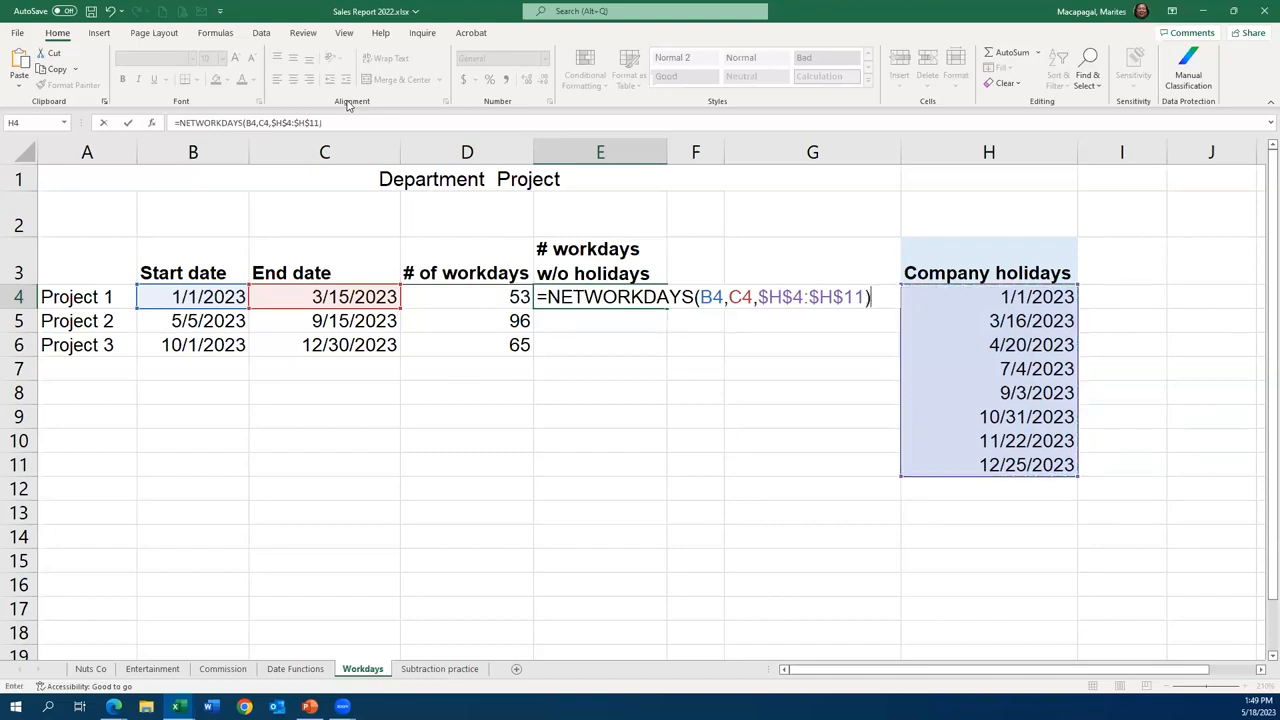
click(127, 123)
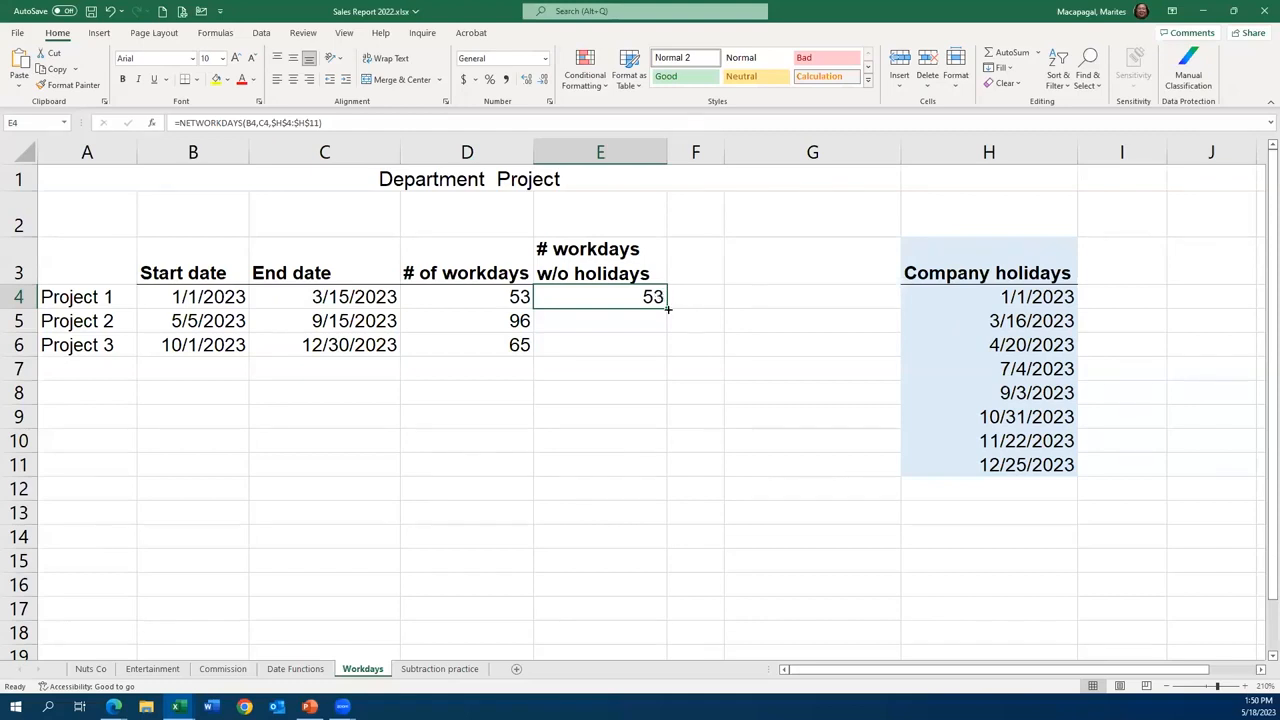
drag(667, 309, 666, 357)
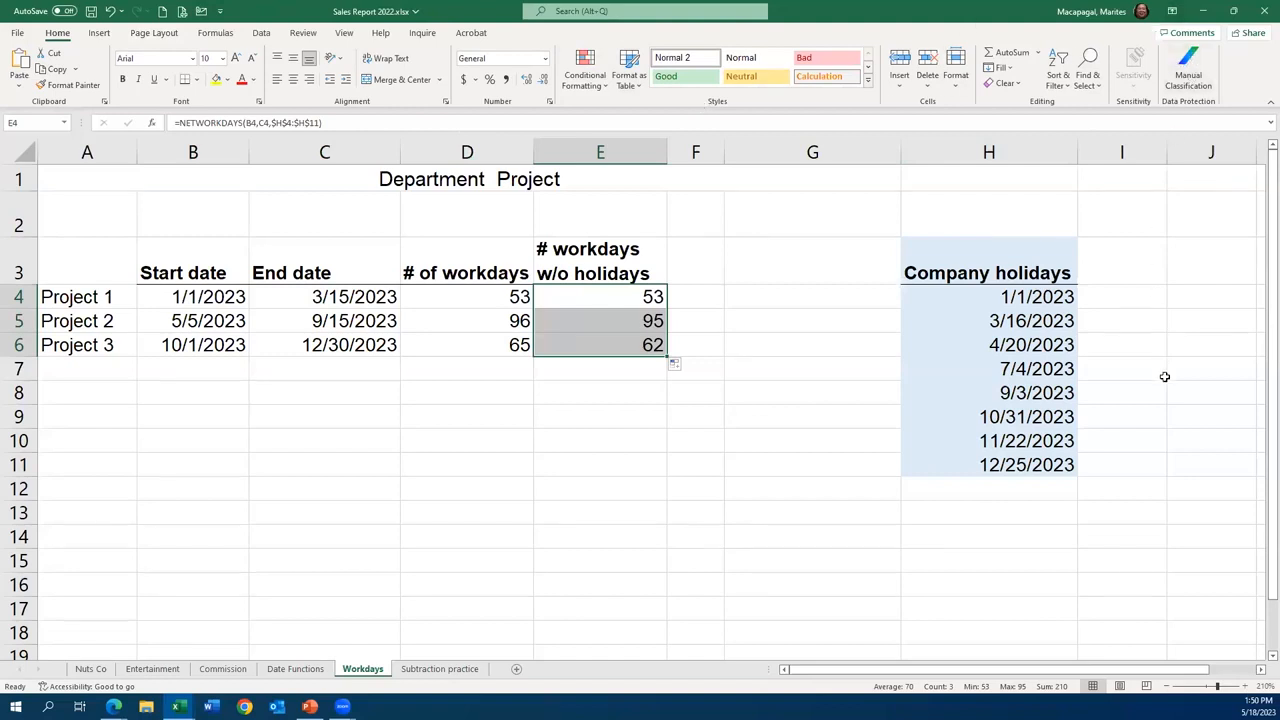
- Minimize the workbook, switch to the PowerPoint slide show and advance to the Survey slide
click(1207, 12)
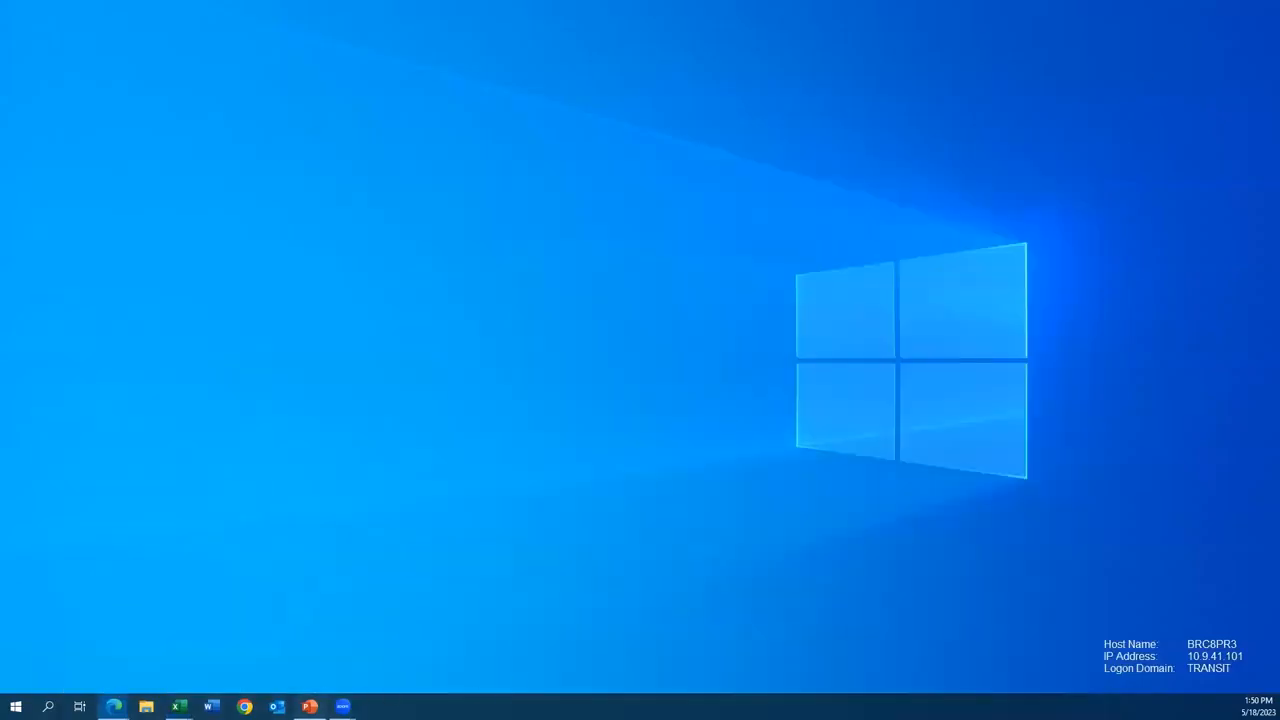
click(310, 706)
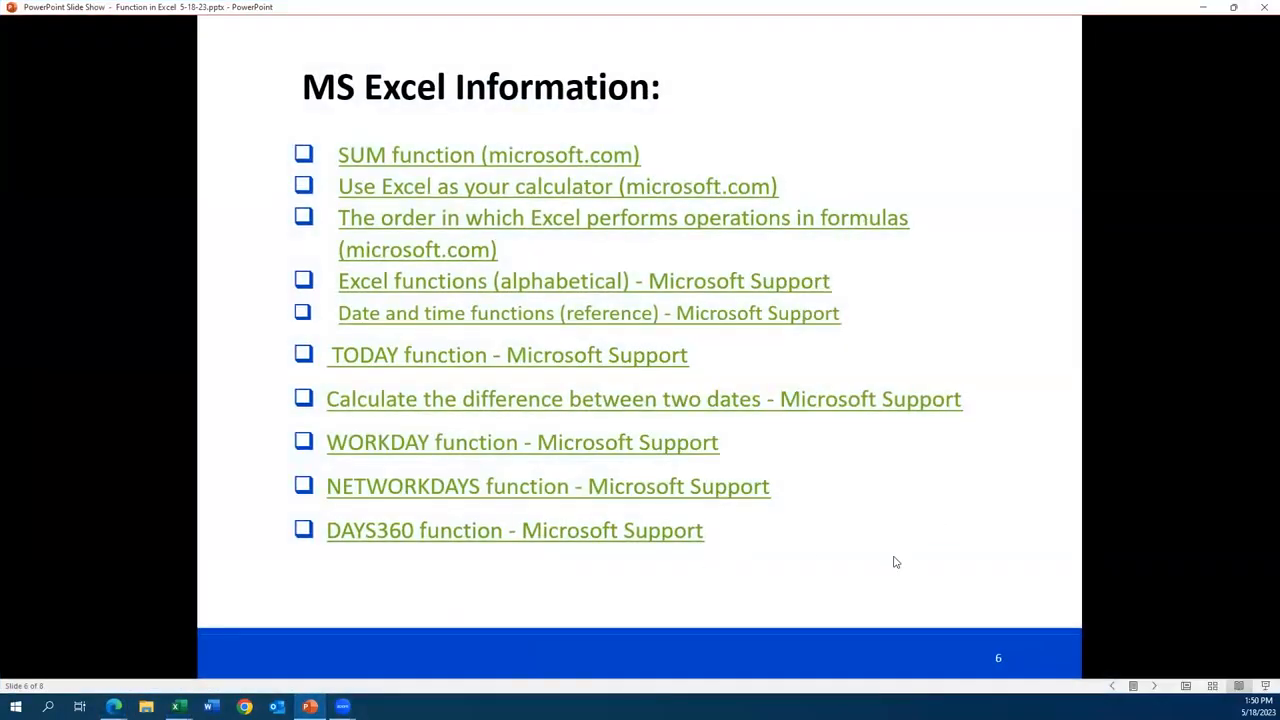
click(883, 591)
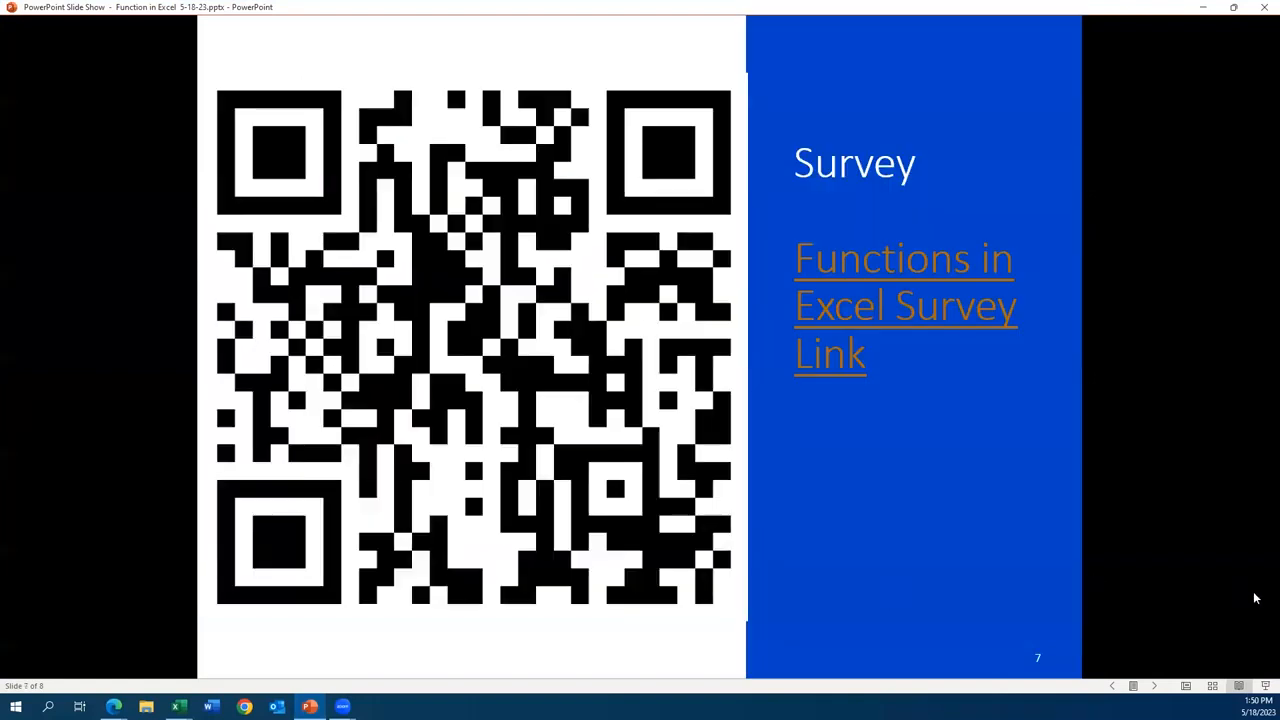